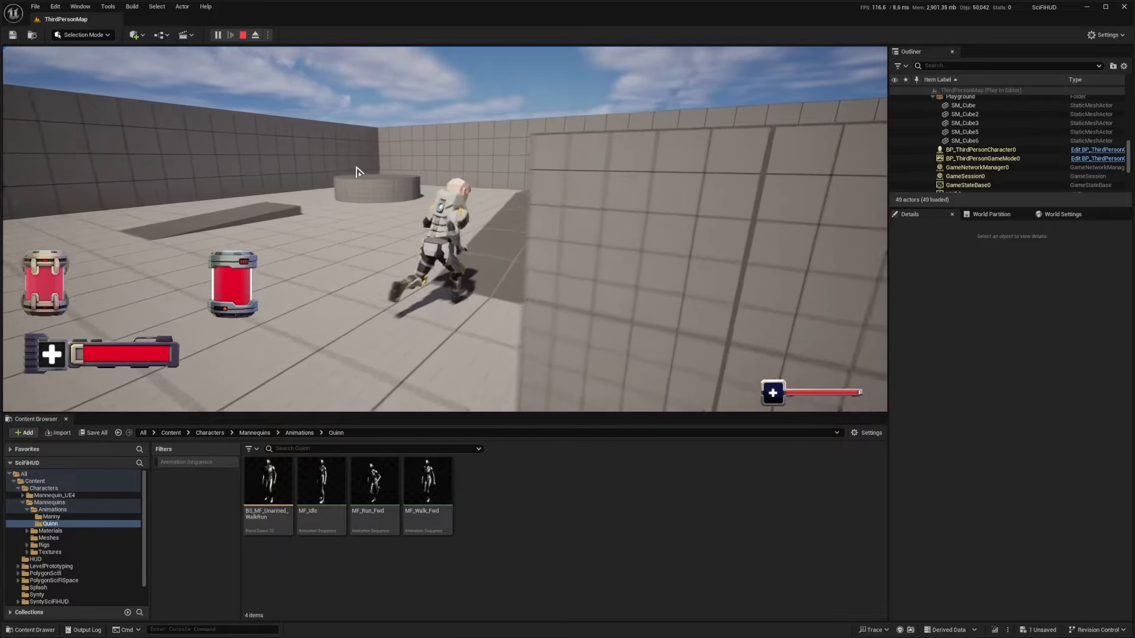
Step: Run and jump the character around the level to check the HUD during play, ending the play session when done
key("w")
key("space")
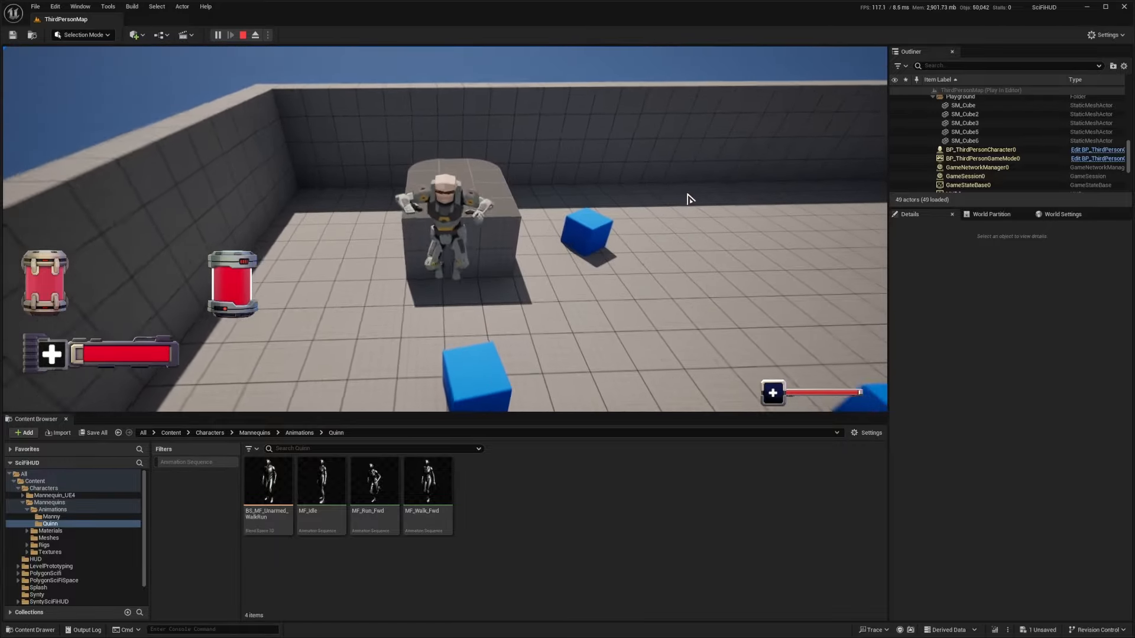
key("w")
key("space")
key("space")
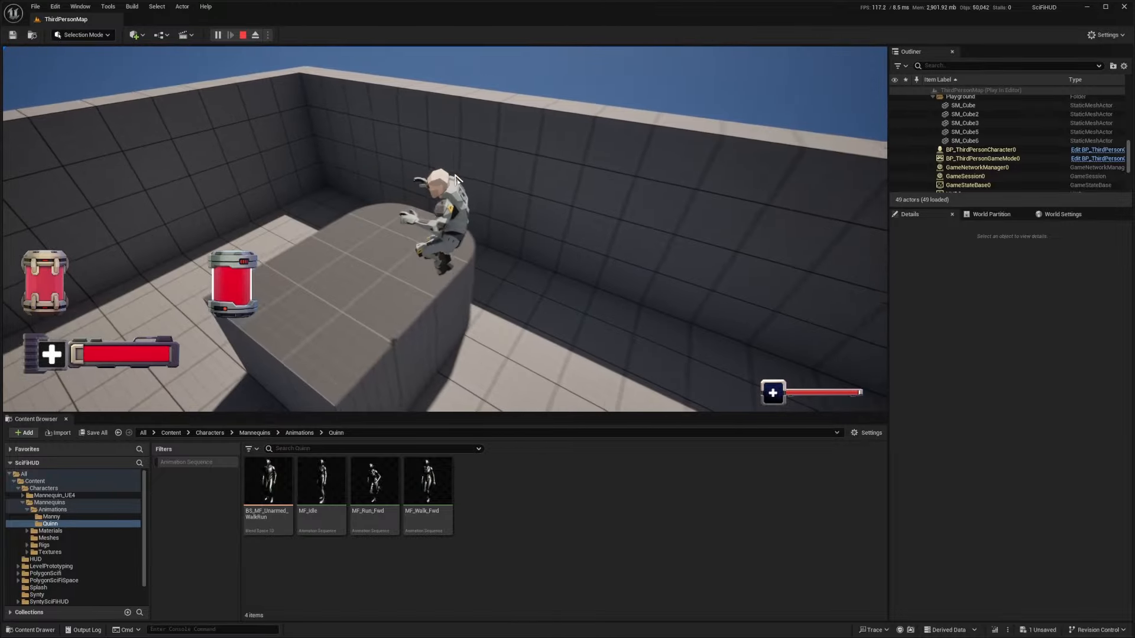
key("s")
key("w")
key("space")
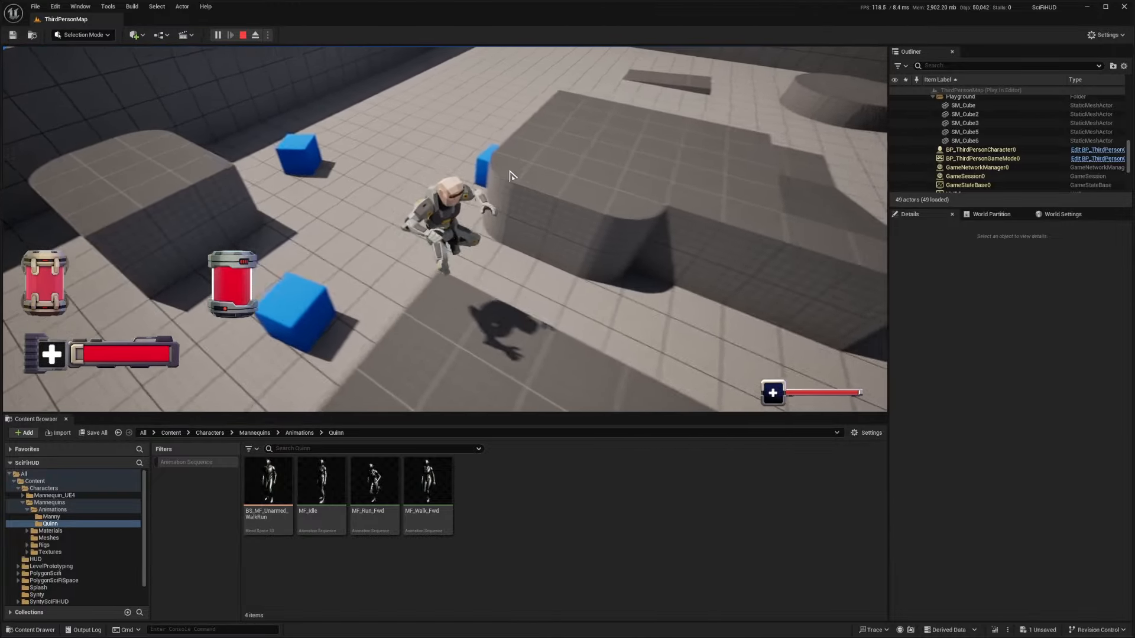
key("space")
key("w")
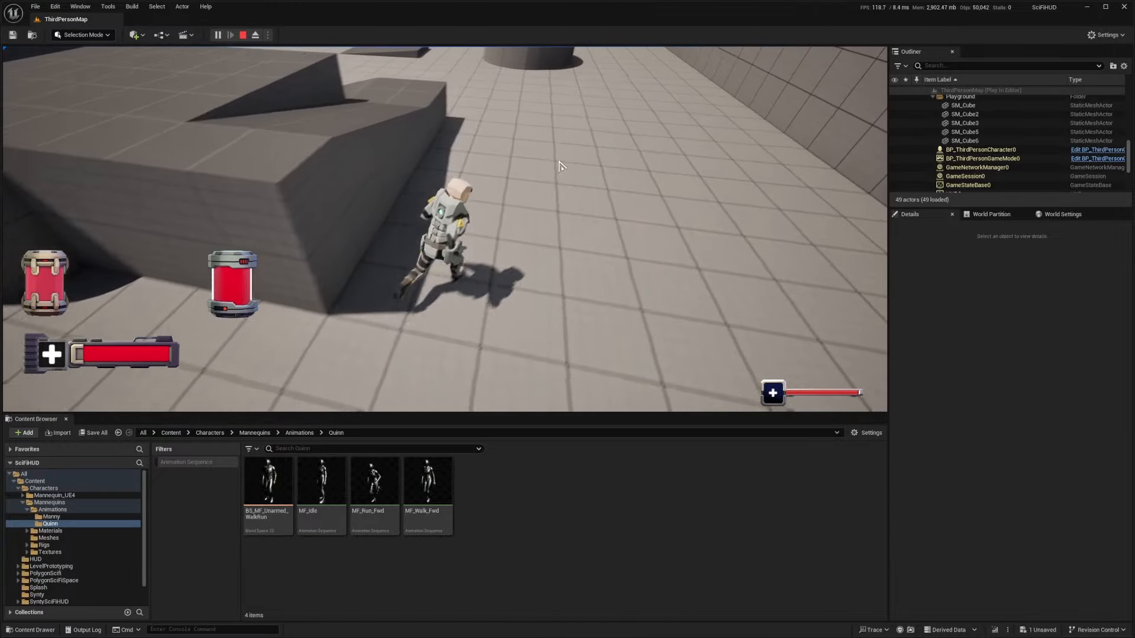
key("space")
key("a")
key("space")
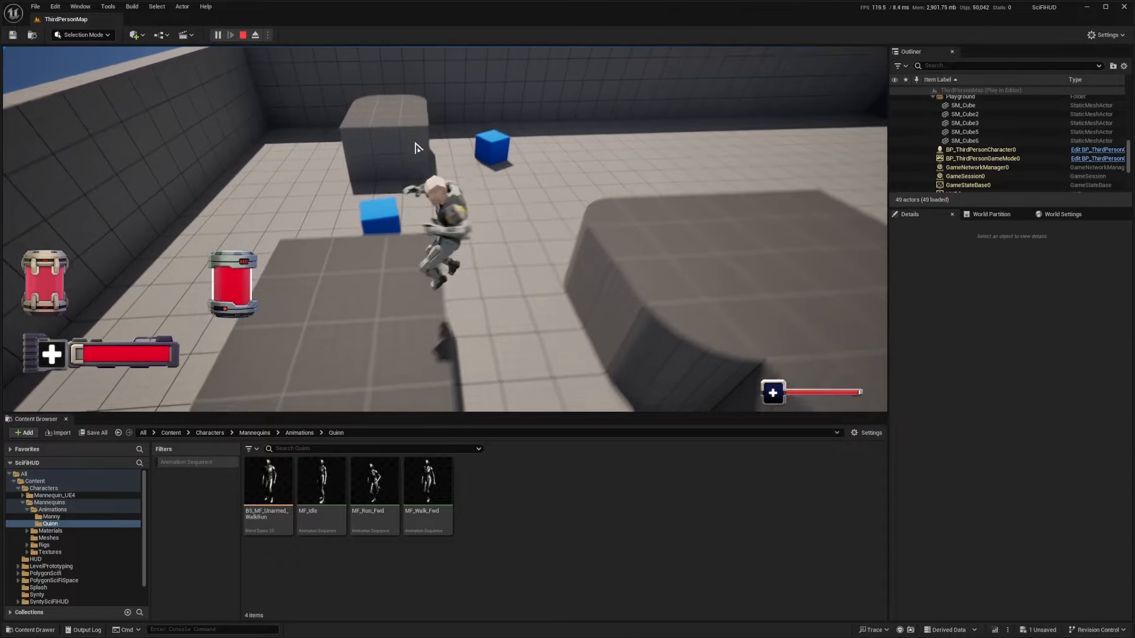
key("w")
key("space")
key("d")
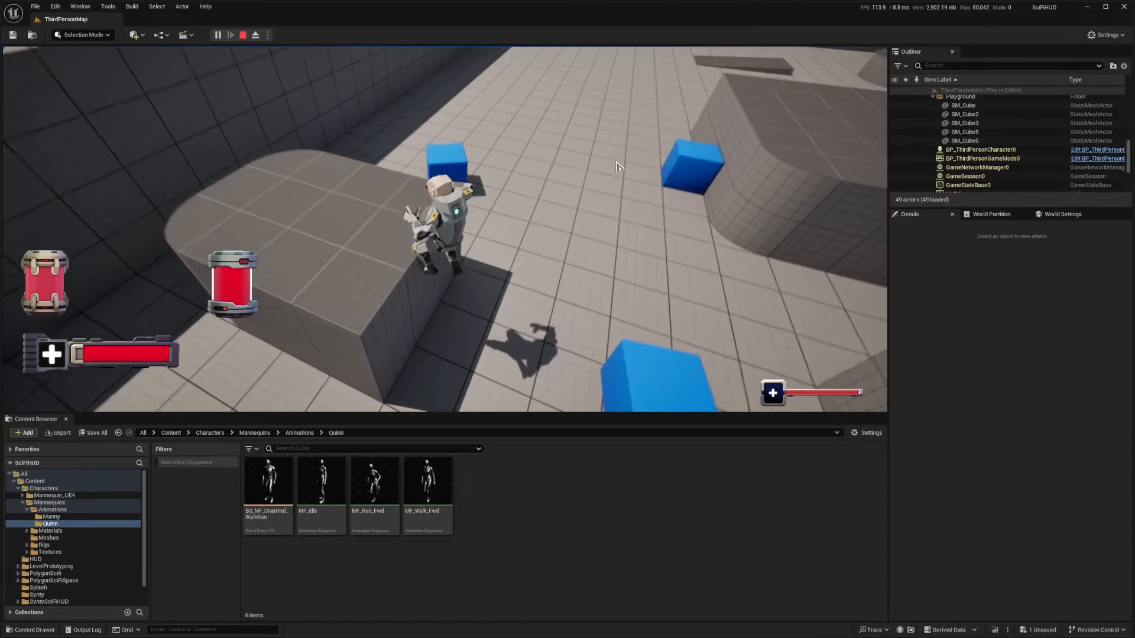
key("w")
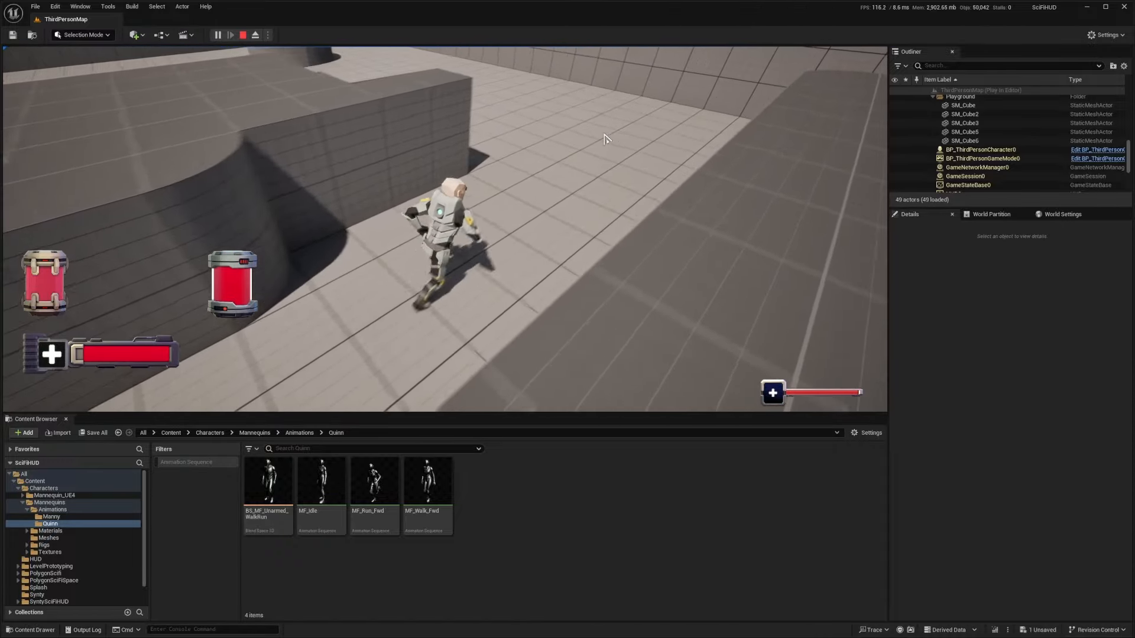
key("Escape")
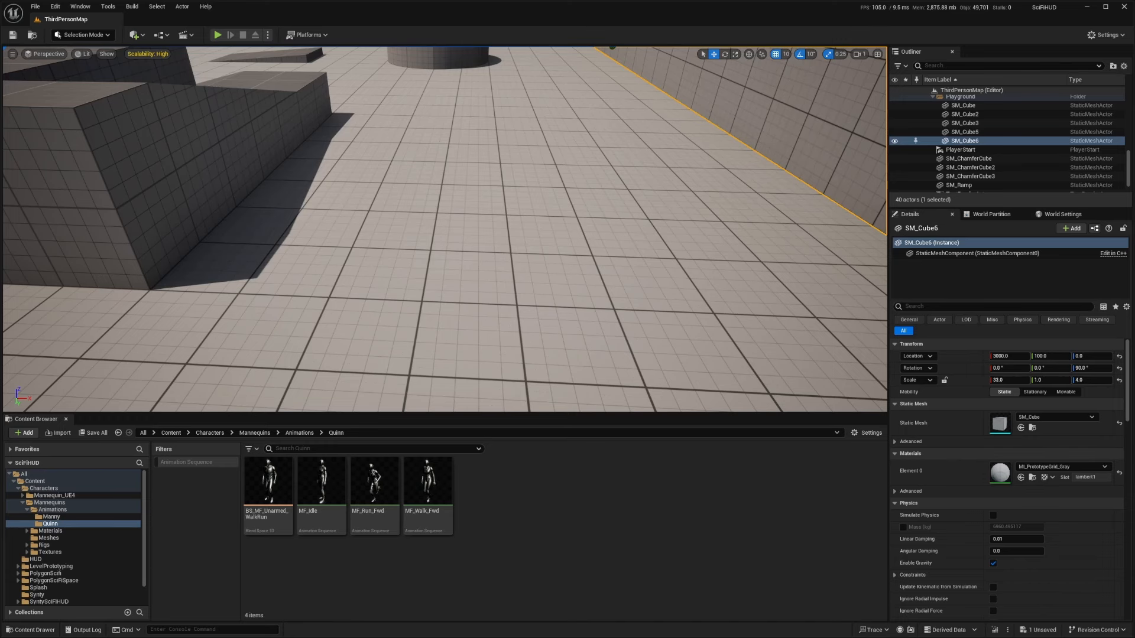
Step: Switch to the browser and look over the Exo 2 specimen and the Orbitron selection on Google Fonts
left_click_drag(496, 1, 427, 85)
left_click_drag(240, 204, 317, 204)
left_click_drag(258, 287, 647, 335)
left_click(335, 322)
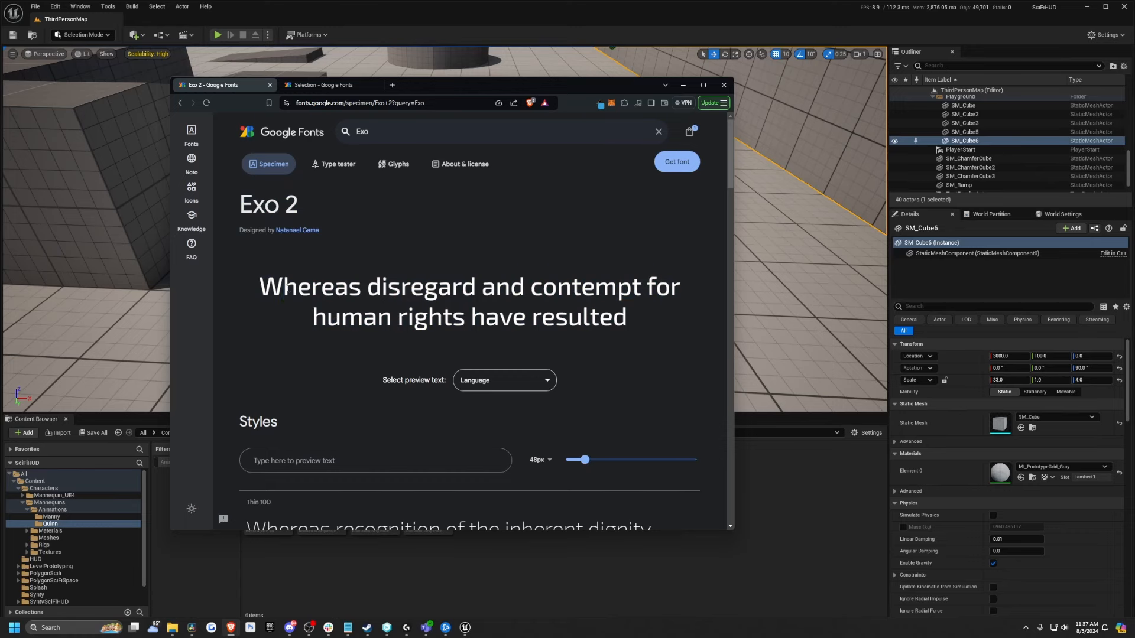
scroll(385, 421, "down", 2)
scroll(366, 295, "up", 2)
left_click(329, 85)
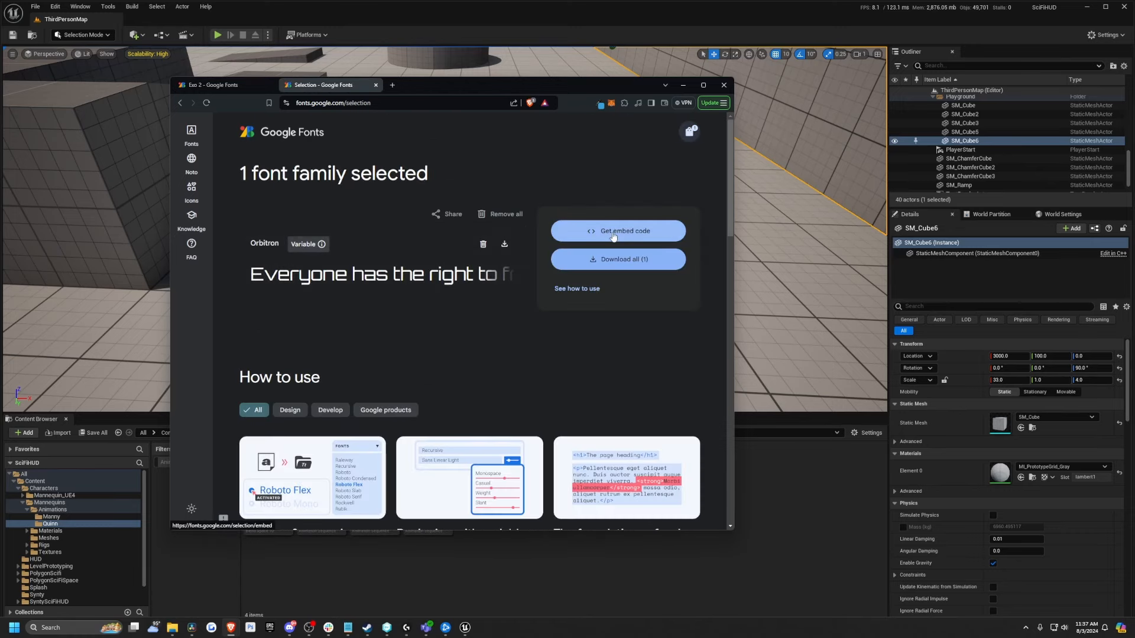
Step: Add Exo 2 to the font selection alongside Orbitron and download both families
left_click(232, 85)
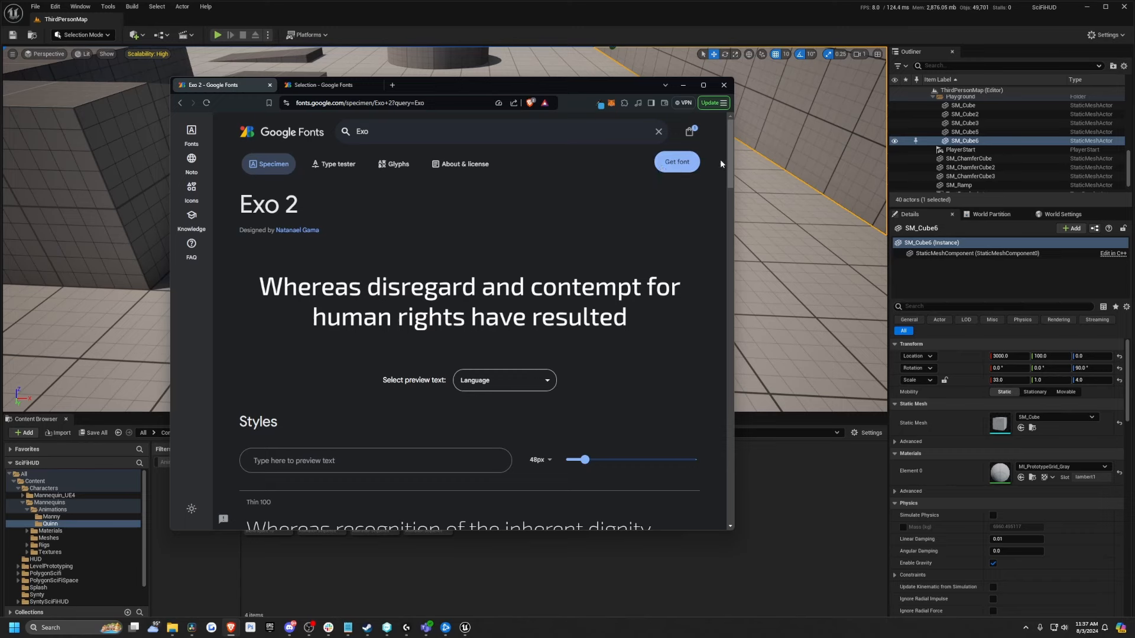
left_click(677, 162)
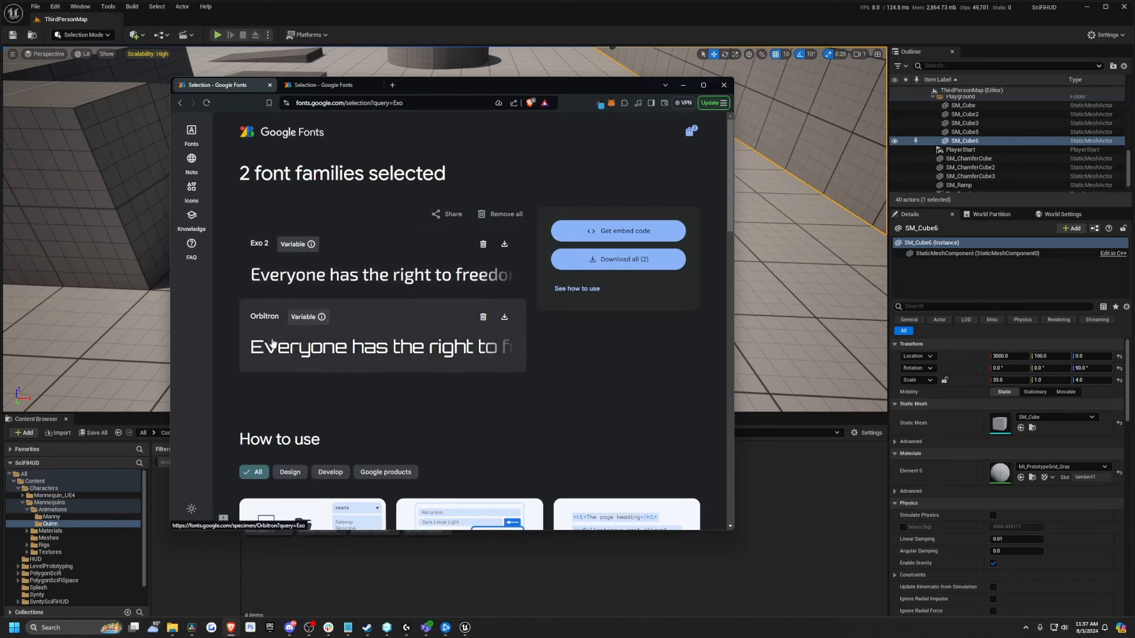
left_click(354, 86)
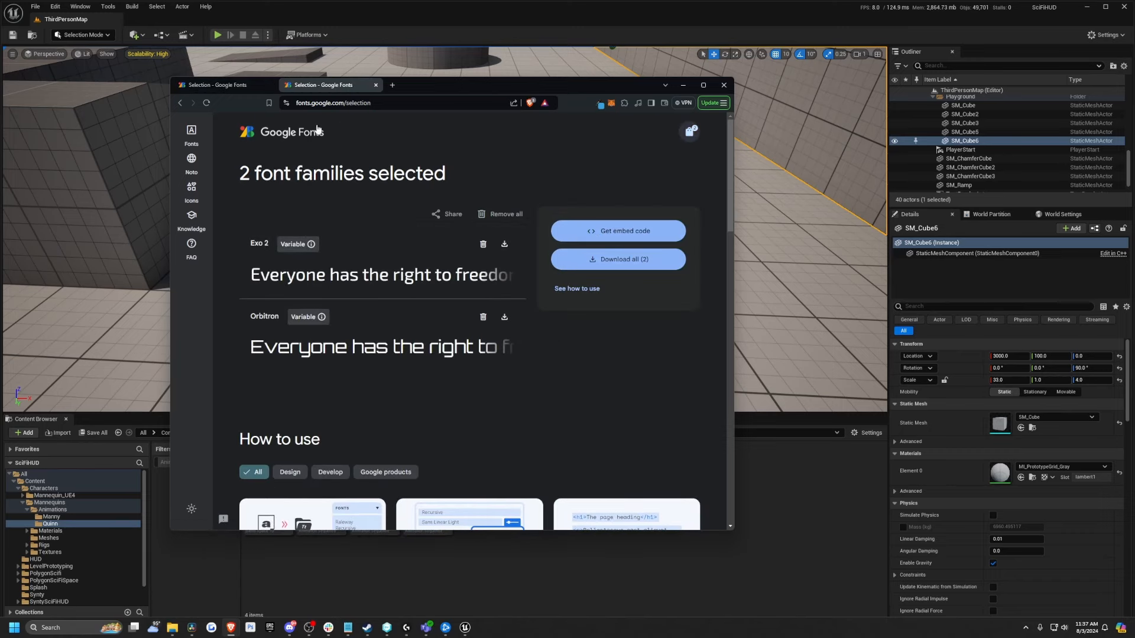
left_click(216, 85)
left_click(632, 262)
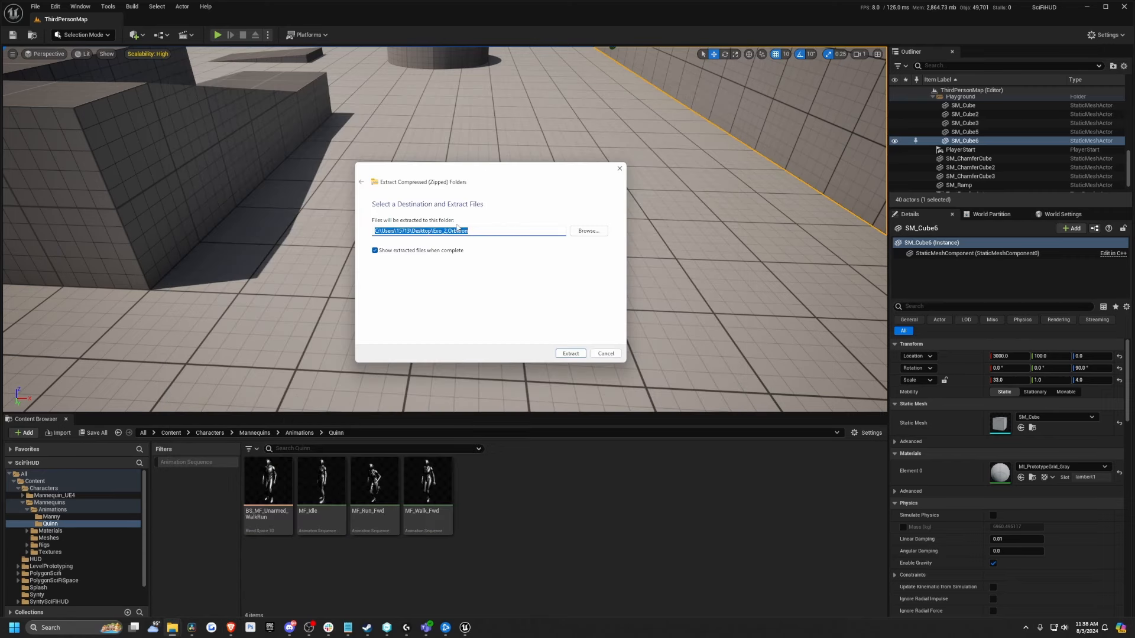
Step: Extract the downloaded font archive to the Exo_2,Orbitron folder on the desktop and install the Orbitron Medium font
left_click(571, 354)
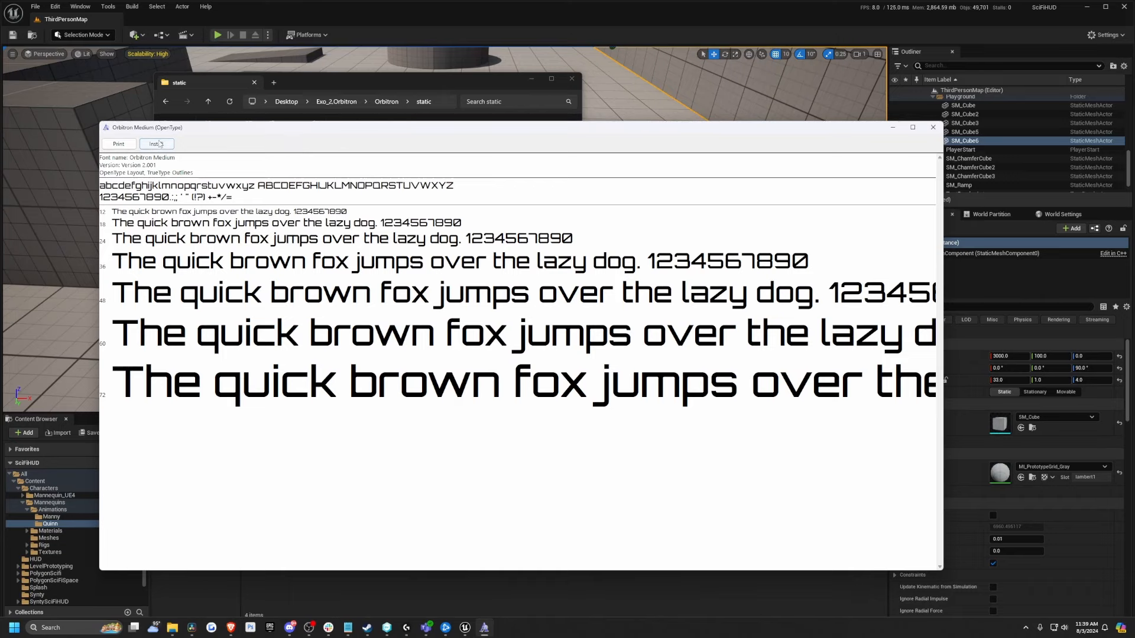
left_click(170, 144)
left_click(933, 127)
mouse_move(203, 195)
left_mouse_down()
mouse_move(300, 280)
mouse_move(519, 541)
mouse_move(205, 195)
mouse_move(221, 202)
left_mouse_up()
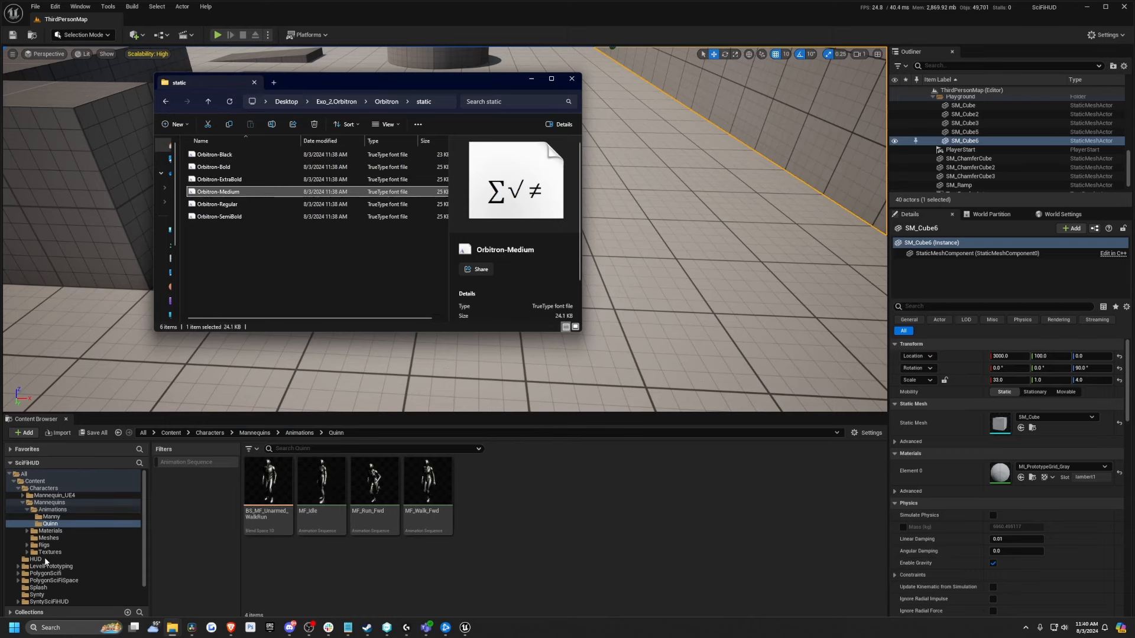
Step: Create a new folder named Fonts directly under the project's Content folder
left_click(13, 481)
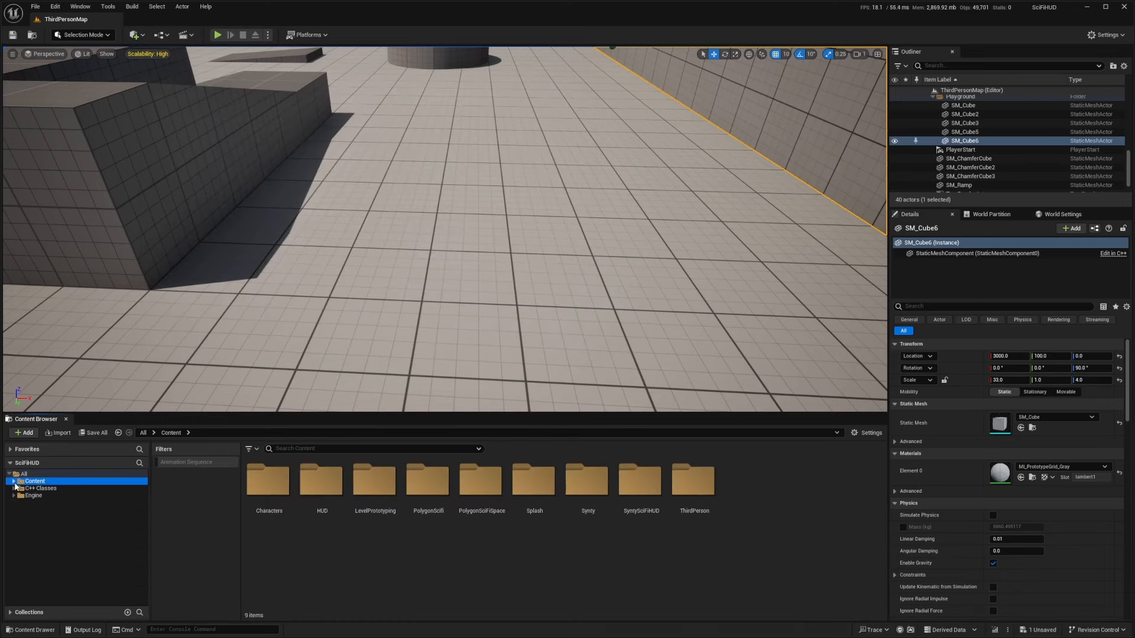
right_click(771, 505)
left_click(804, 215)
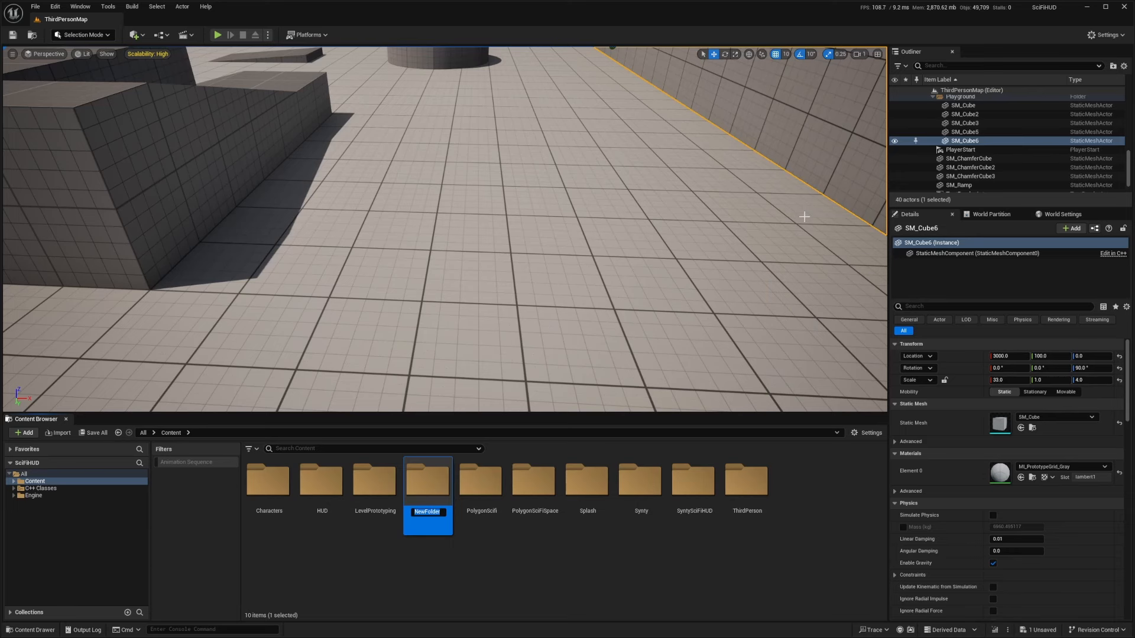
type("Fonts")
key("Return")
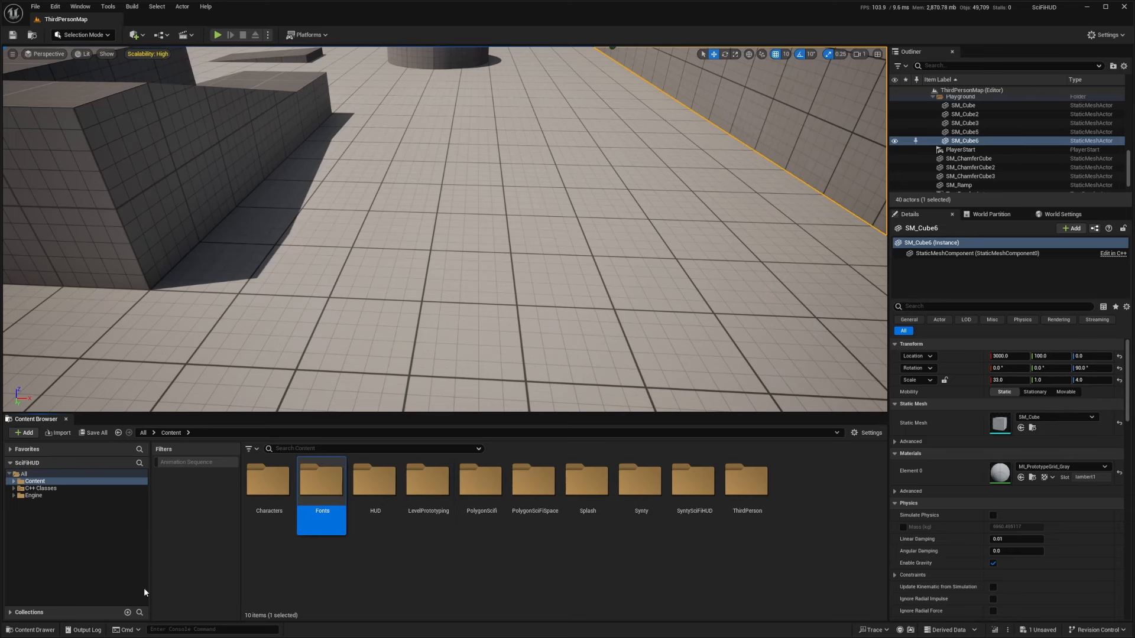
Step: Import the Orbitron-Medium font file into the Fonts folder, creating a new Font asset from its font face
double_click(322, 485)
key("alt+Tab")
left_click_drag(218, 191, 343, 523)
left_click_drag(493, 89, 435, 14)
left_click(580, 310)
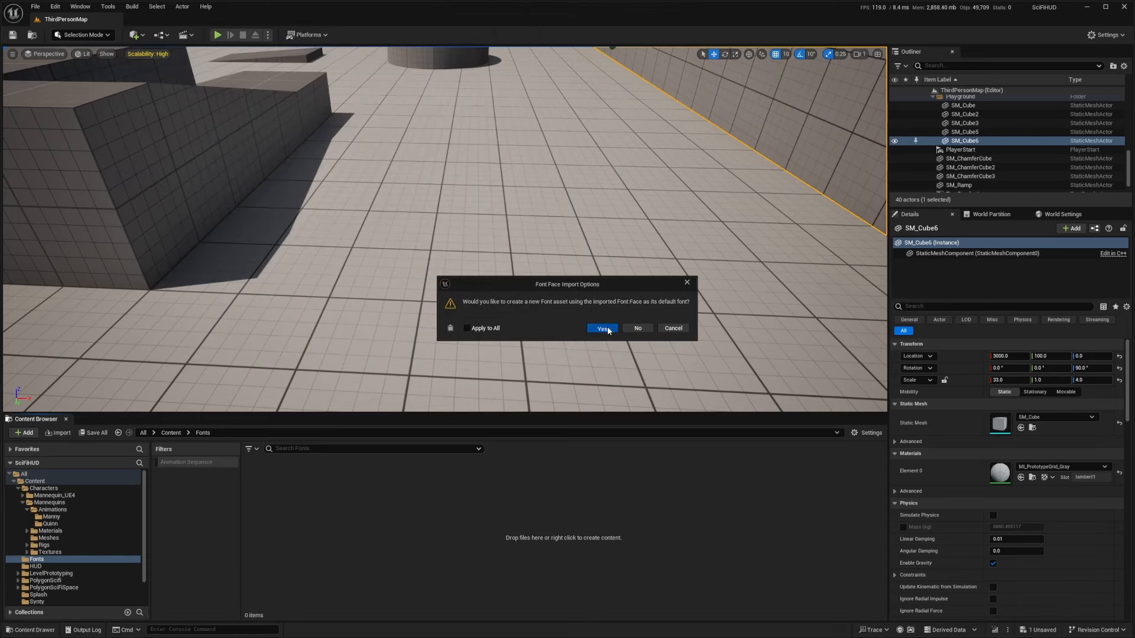
left_click(603, 329)
left_click(431, 538)
Step: Switch to File Explorer, go to the Exo_2 static folder and install the Exo 2 Medium font
key("alt+Tab")
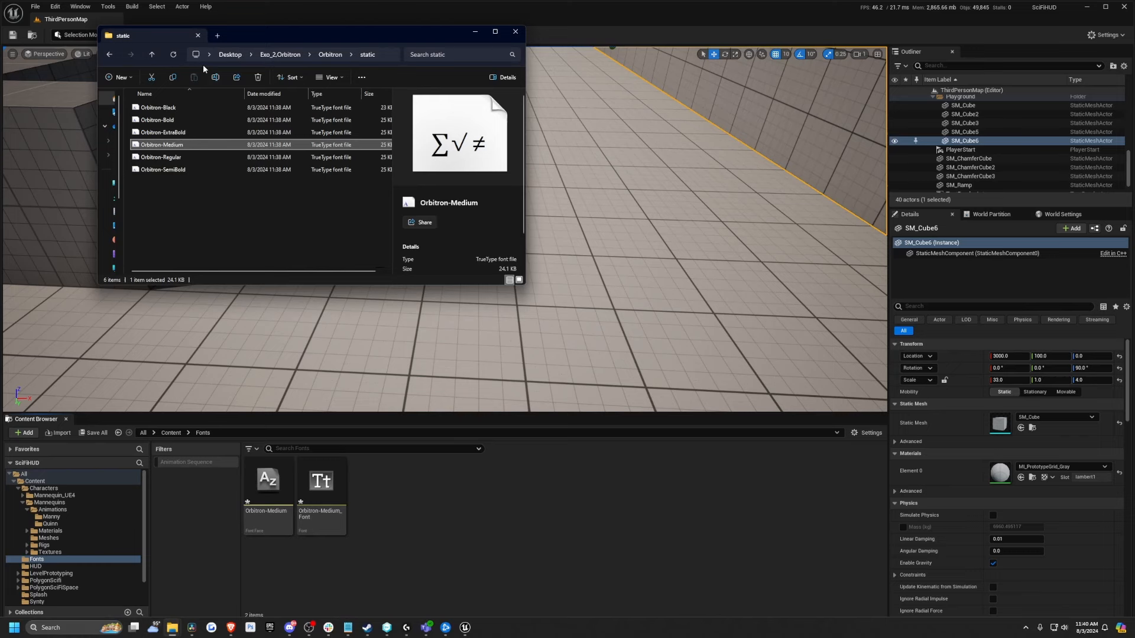
left_click(282, 55)
double_click(159, 109)
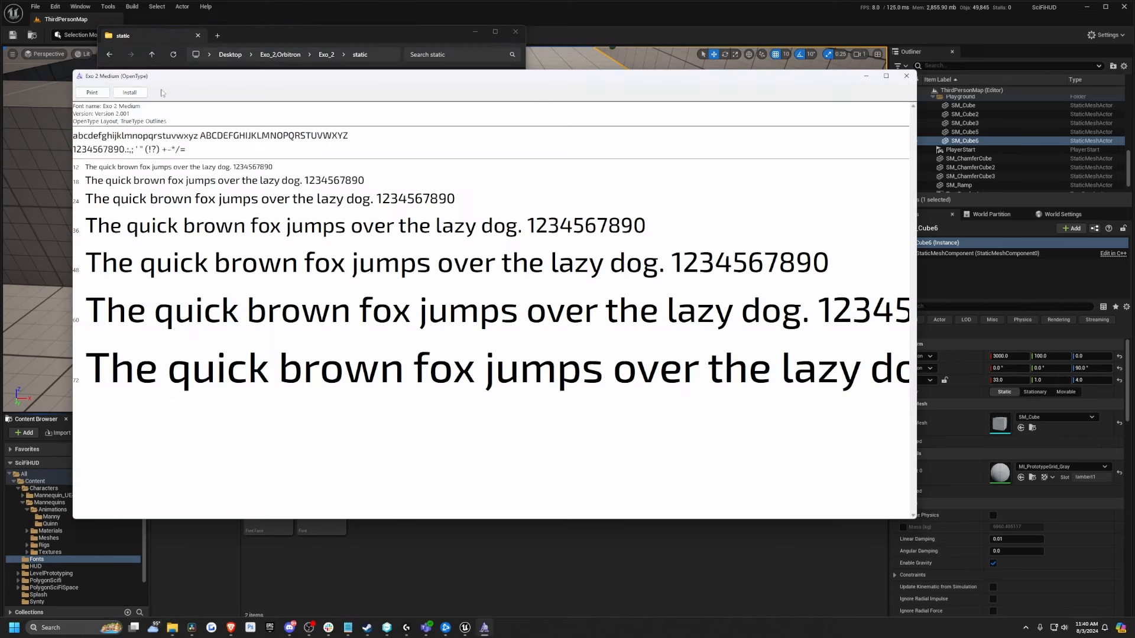
left_click(906, 76)
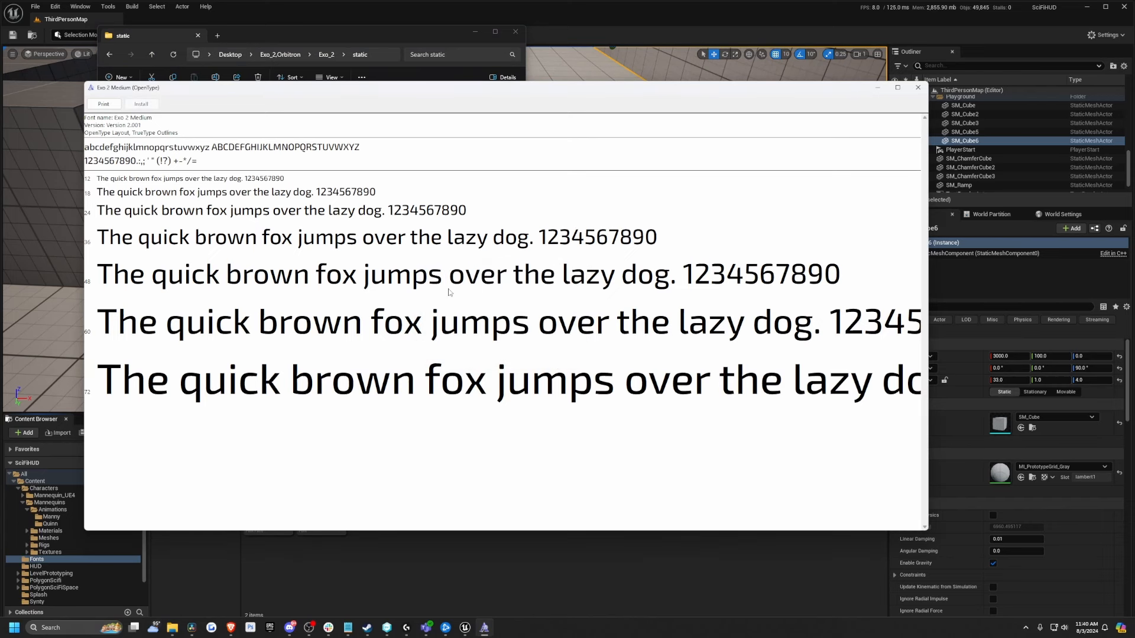
left_click(918, 86)
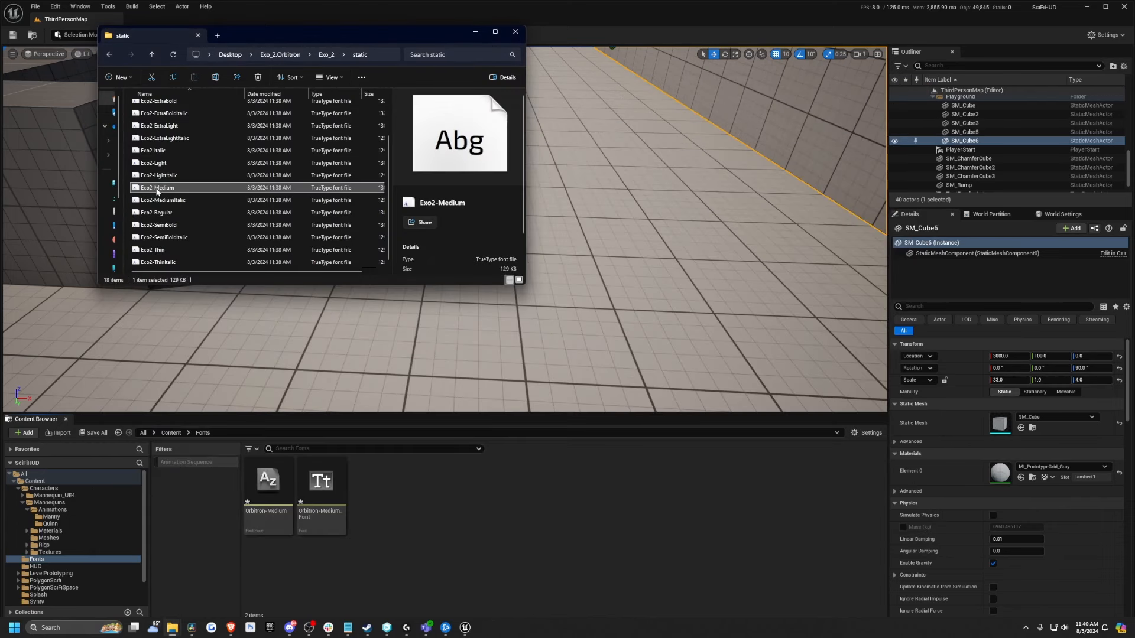
Step: Import the Exo2-Medium font file into the Fonts folder with its own Font asset, and save all changes
left_click_drag(390, 517, 399, 512)
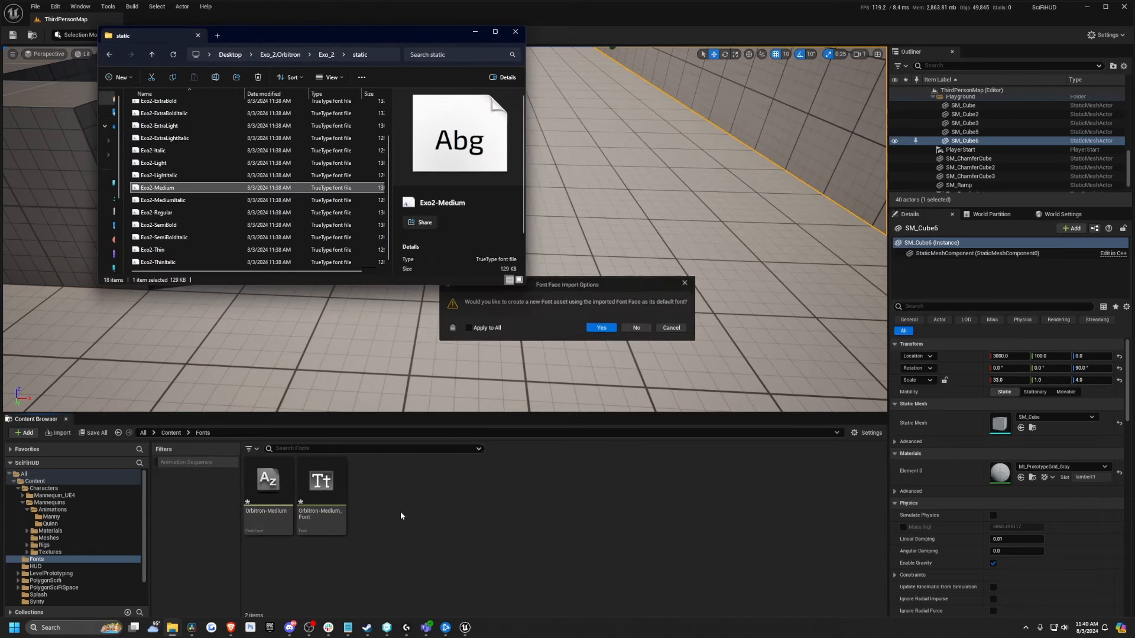
left_click(603, 330)
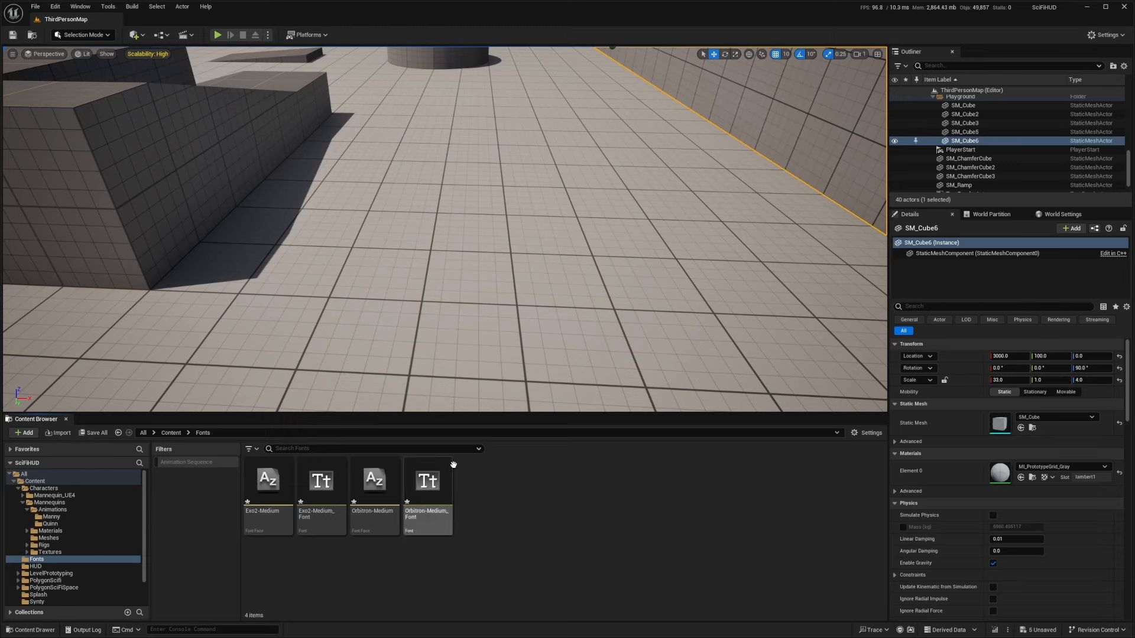
key("ctrl+shift+s")
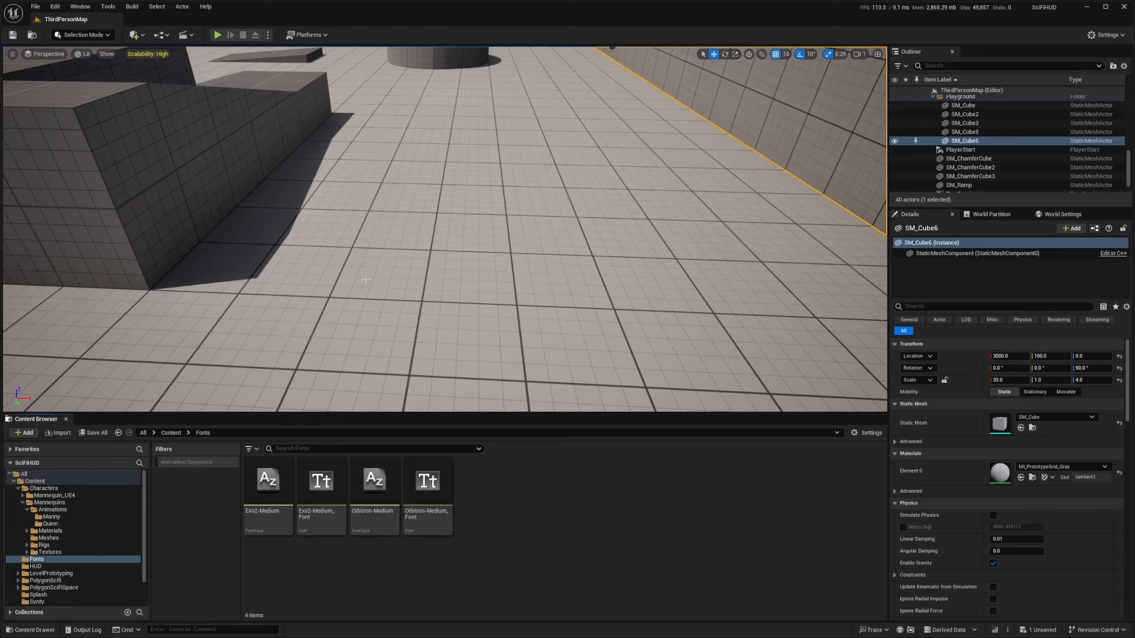
Step: Open the SciFiHUD widget blueprint from the HUD folder and add a Text Block to its Canvas Panel
left_click(1062, 214)
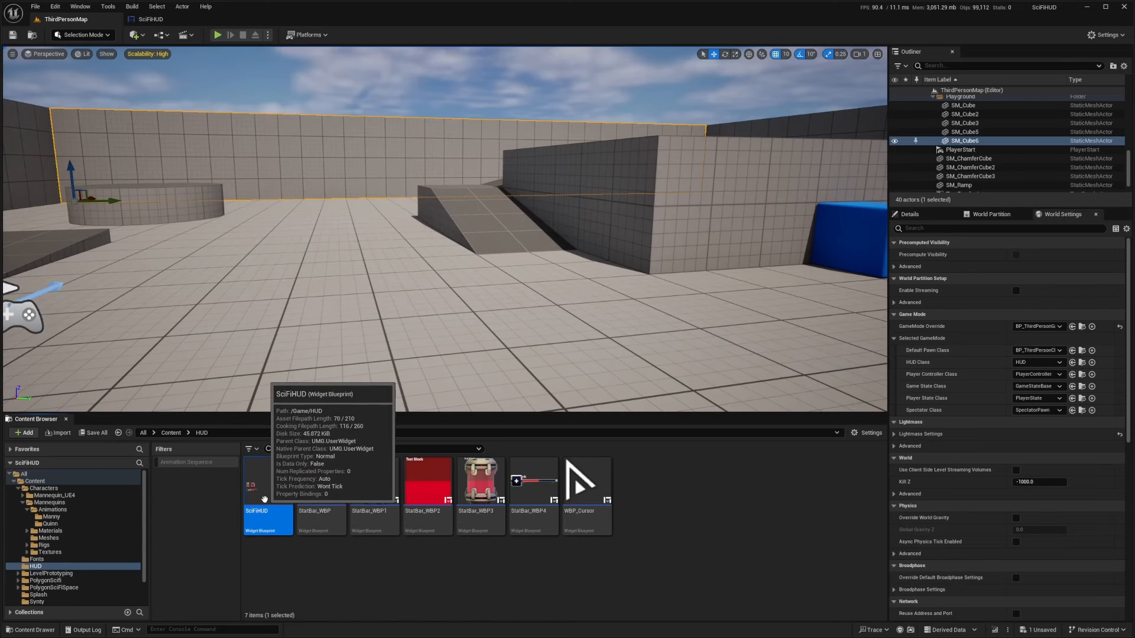
double_click(265, 499)
right_click_drag(454, 316, 427, 298)
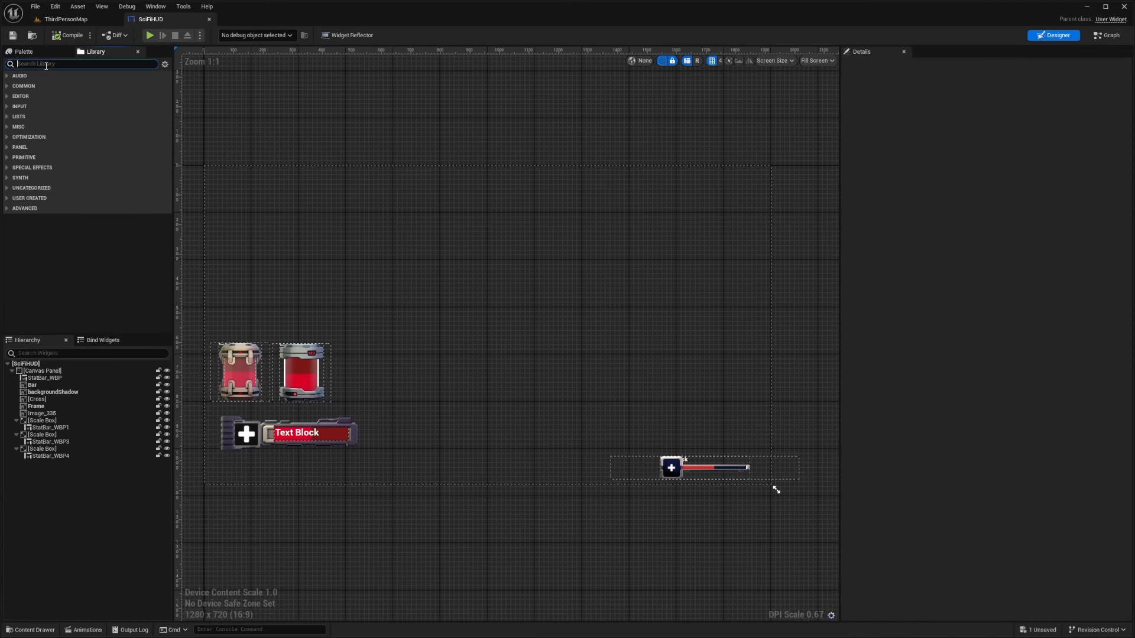
left_click_drag(71, 105, 45, 371)
left_click(238, 230)
Step: Anchor the new text block to the canvas centre, reset its X and Y position to 0, and set its horizontal alignment to 0.5
left_click(52, 462)
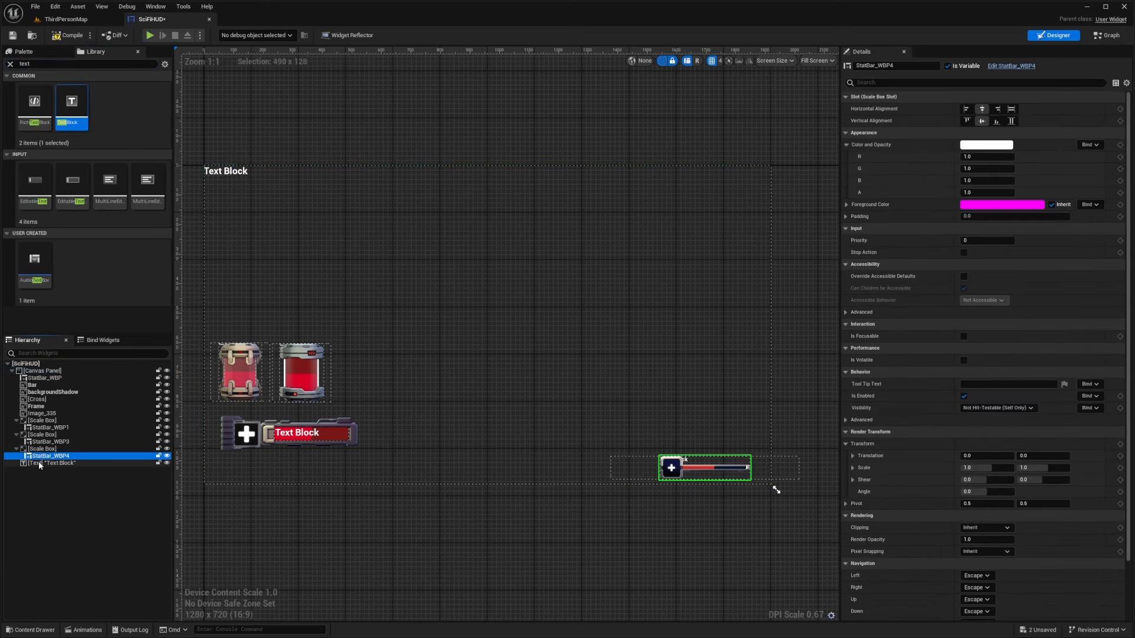
left_click(1005, 109)
left_click(1014, 169)
left_click(1111, 121)
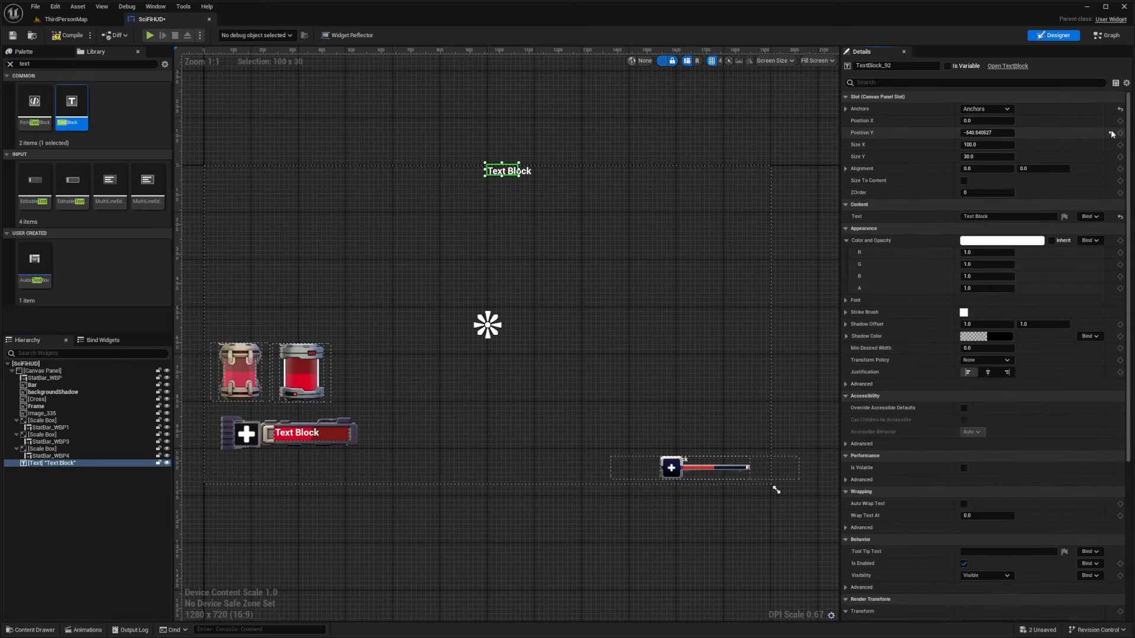
left_click(1112, 132)
left_click(980, 169)
type("0.5")
key("Return")
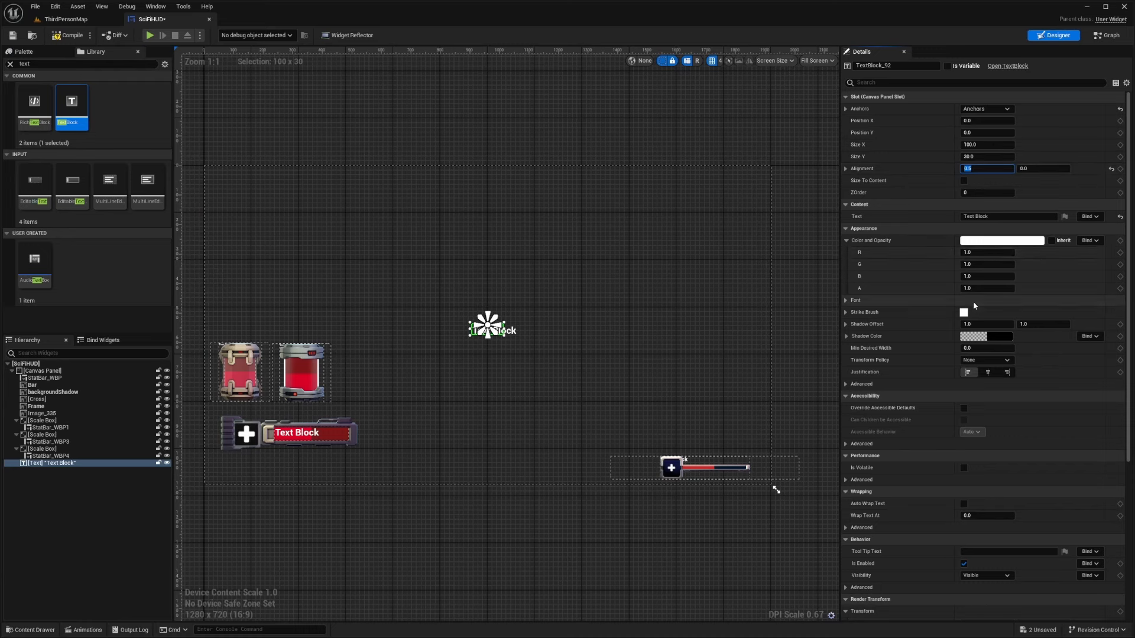
Step: Set the new text block's font family to Orbitron-Medium_Font and enlarge its box to about 229 by 45
left_click(847, 301)
left_click(988, 312)
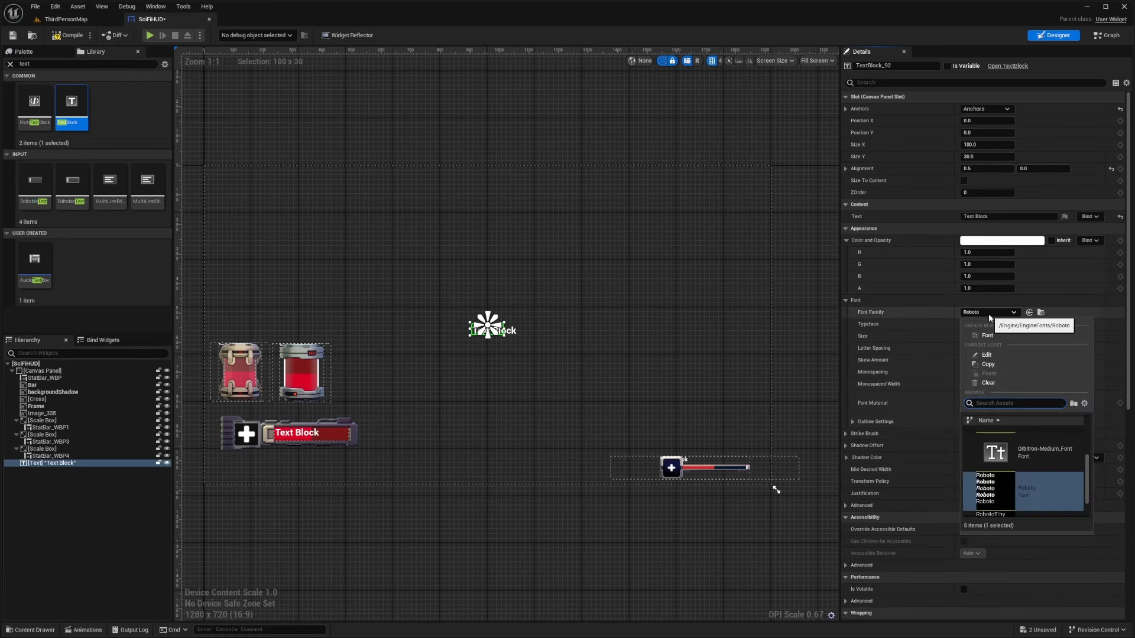
scroll(1086, 463, "up", 2)
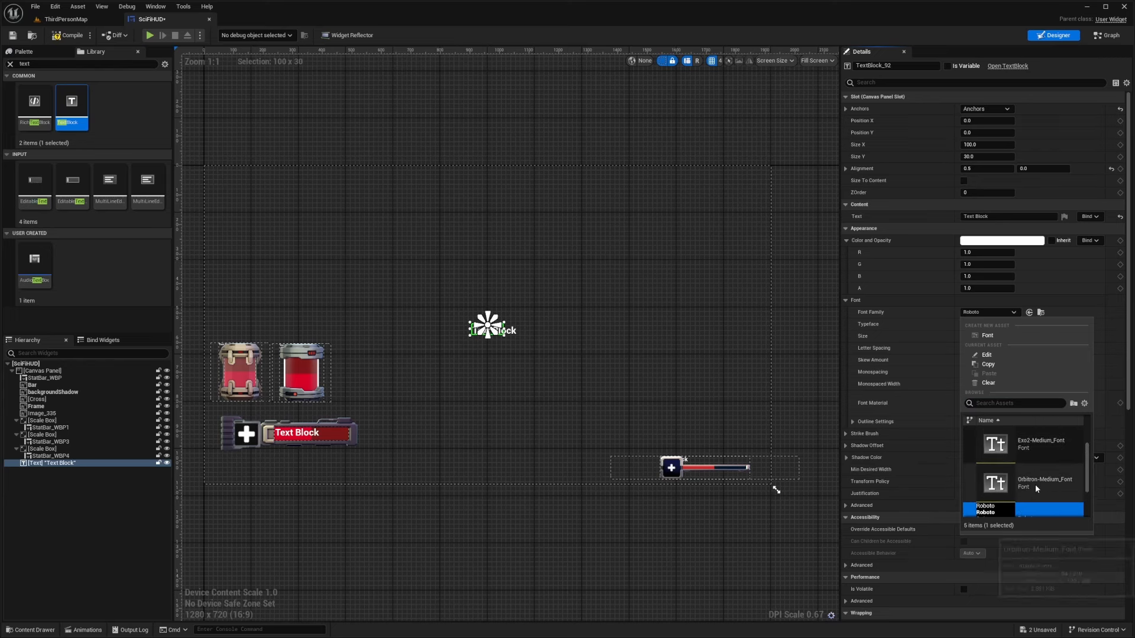
scroll(1029, 473, "down", 1)
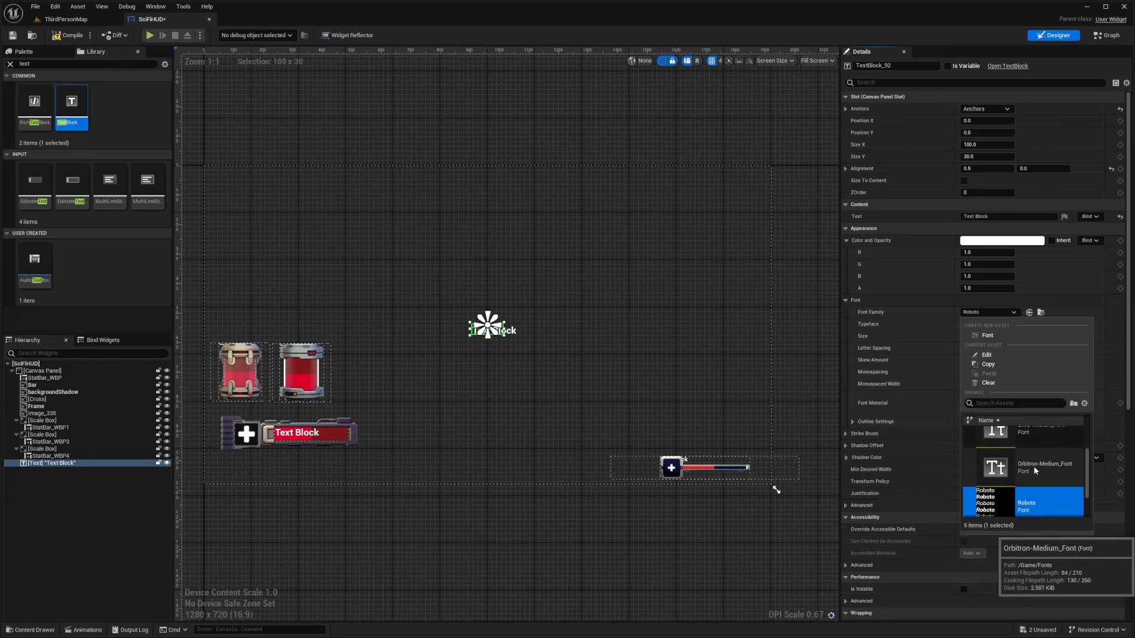
left_click(1033, 466)
scroll(519, 334, "up", 5)
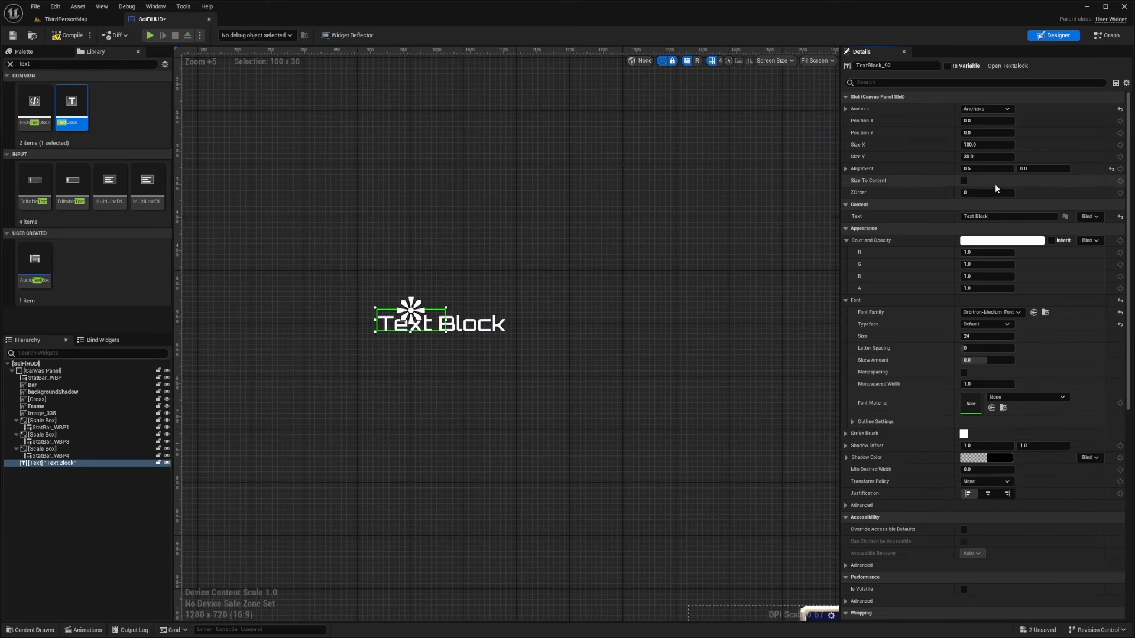
left_click_drag(446, 332, 436, 370)
Step: Duplicate the Orbitron text block, place the copy just below it, and set the copy's font family to Exo2-Medium_Font
left_click(79, 463)
key("ctrl+d")
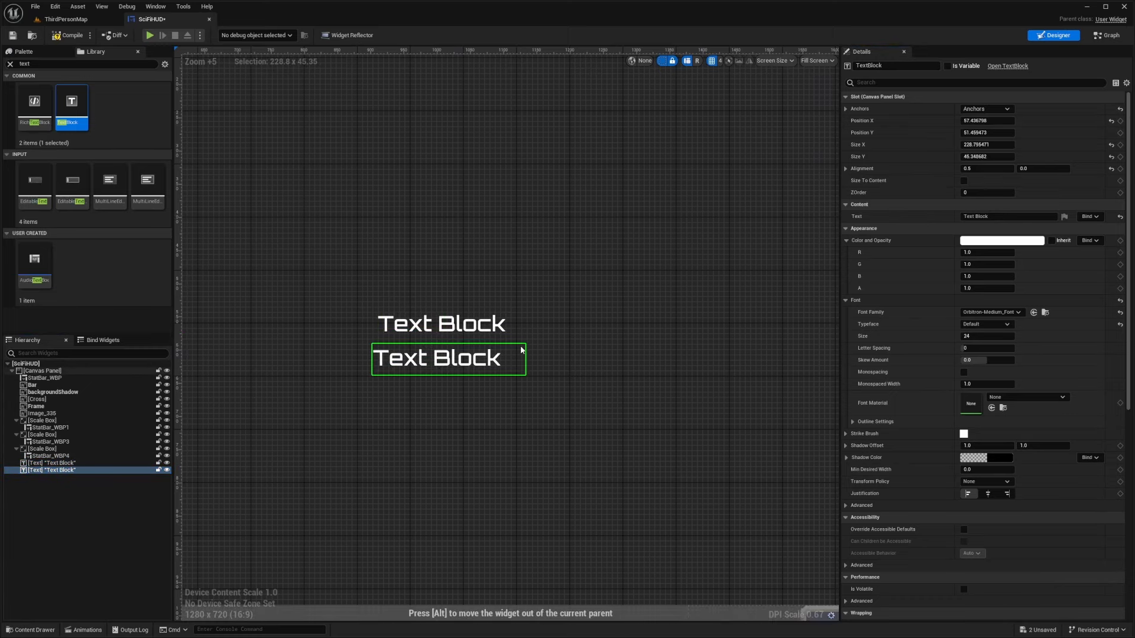
left_click(991, 312)
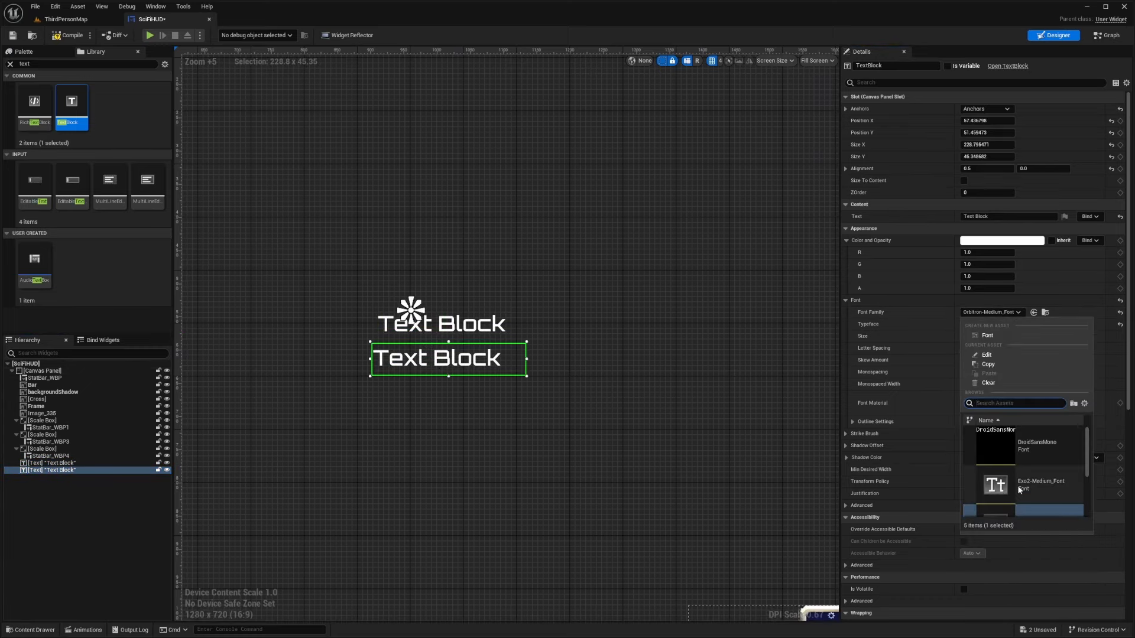
left_click(1016, 452)
Step: Play ThirdPersonMap full screen and run the character around to check both text blocks on the HUD
left_click(76, 20)
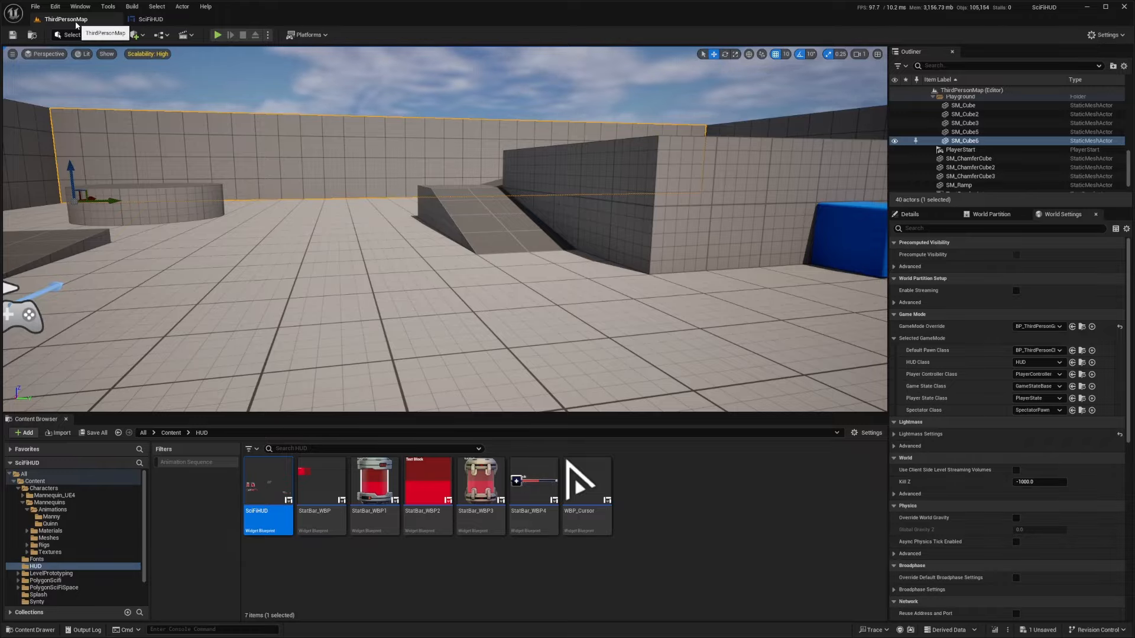
left_click(217, 35)
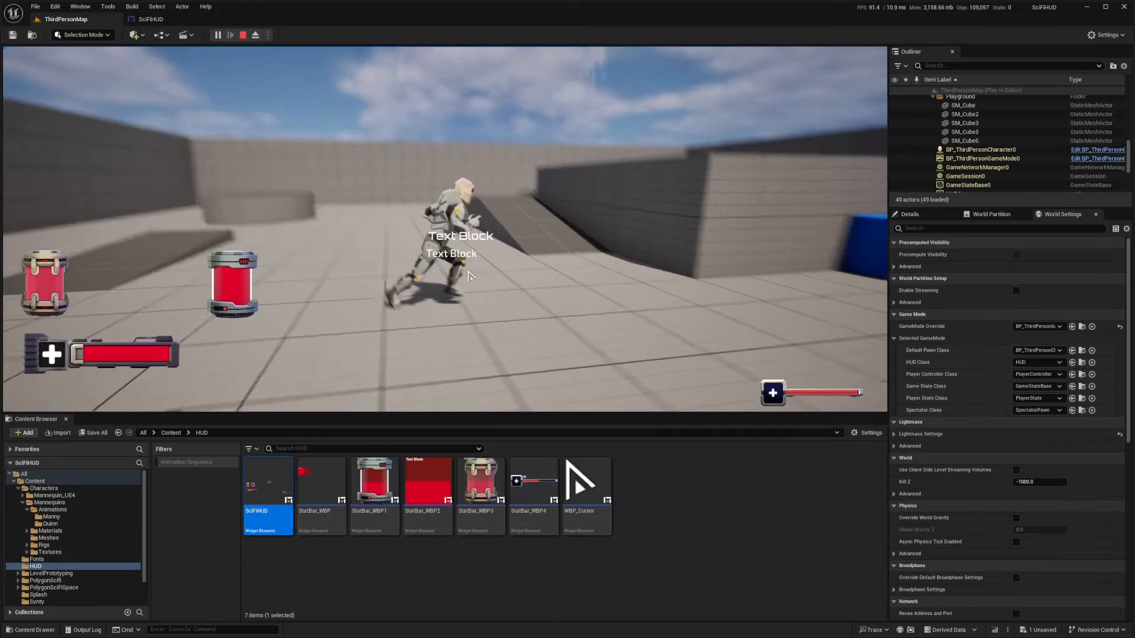
key("F11")
key("w")
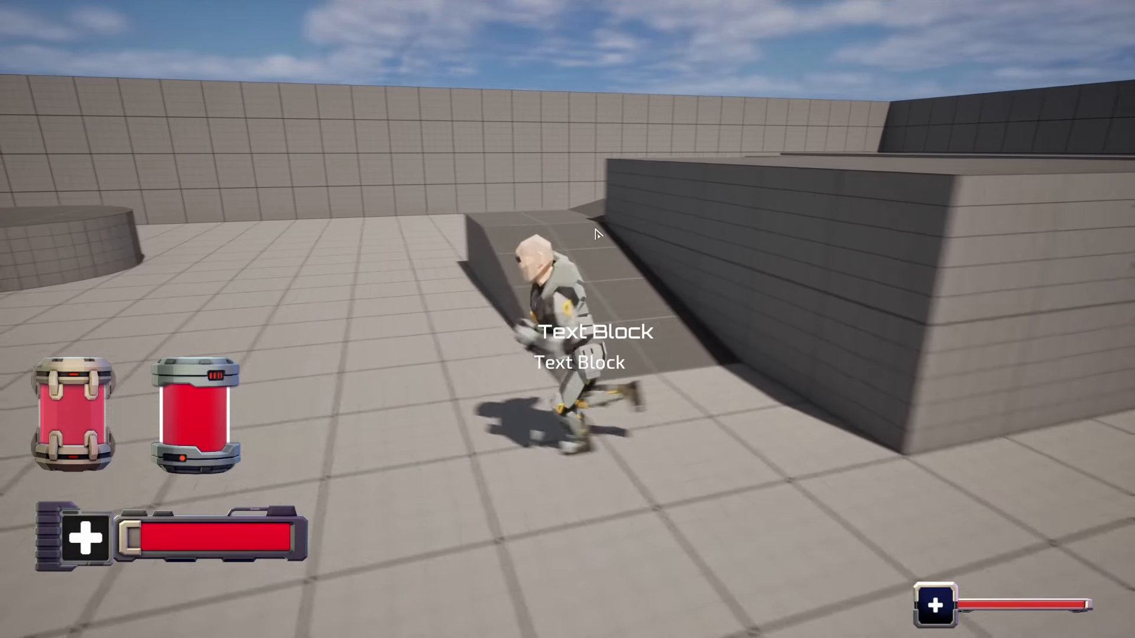
key("s")
key("a")
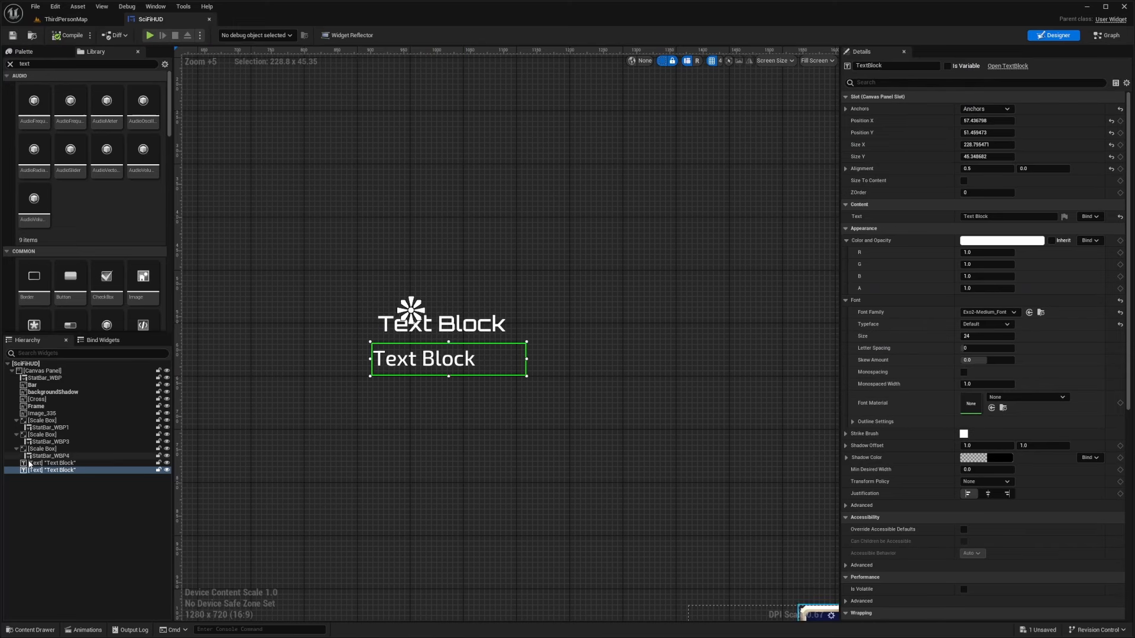
Step: Delete both test text blocks from the SciFiHUD canvas and clear the widget library search
left_click(38, 464)
key("Delete")
left_click(38, 464)
key("Delete")
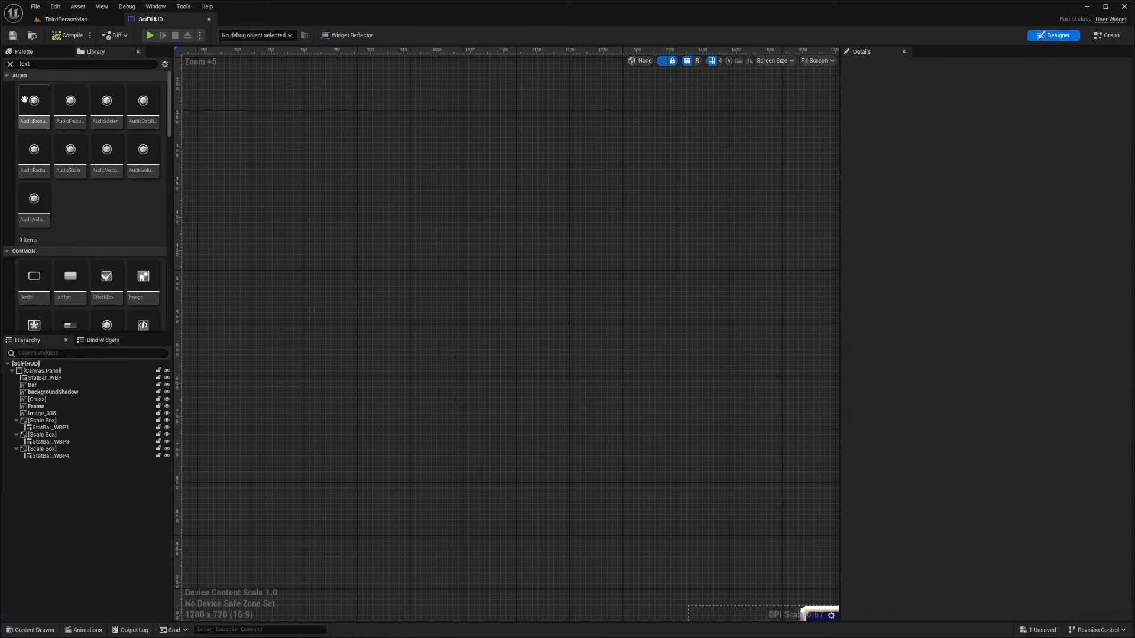
left_click(96, 52)
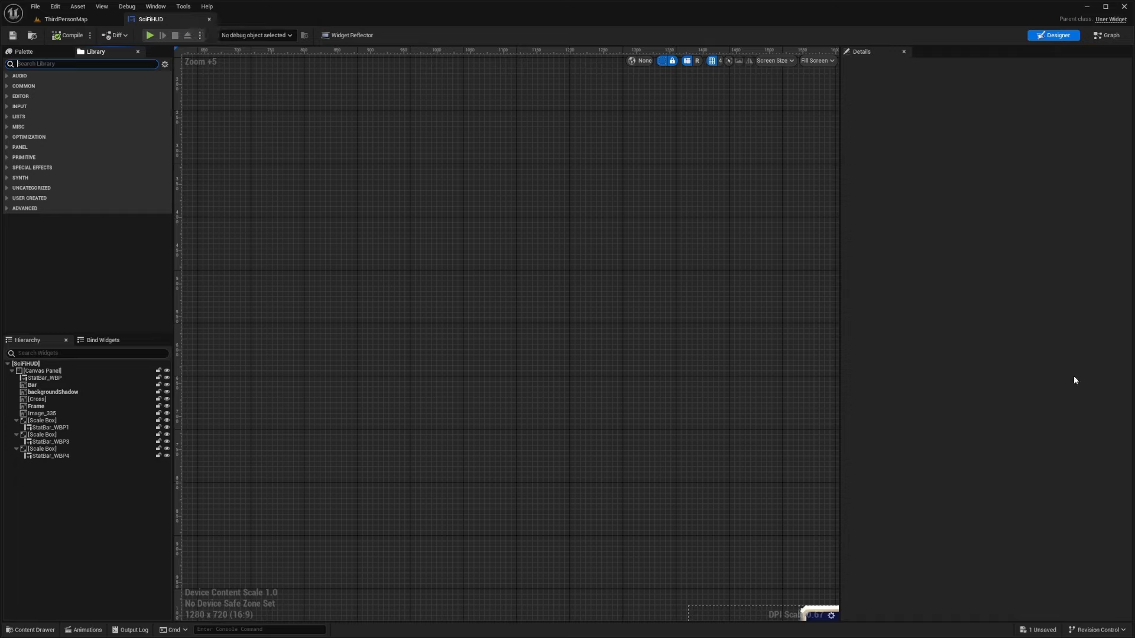
Step: Switch to File Explorer and look through the SyntySciFiHUD HUD folder for the map bar cluster sprite
key("alt+Tab")
scroll(438, 314, "up", 1)
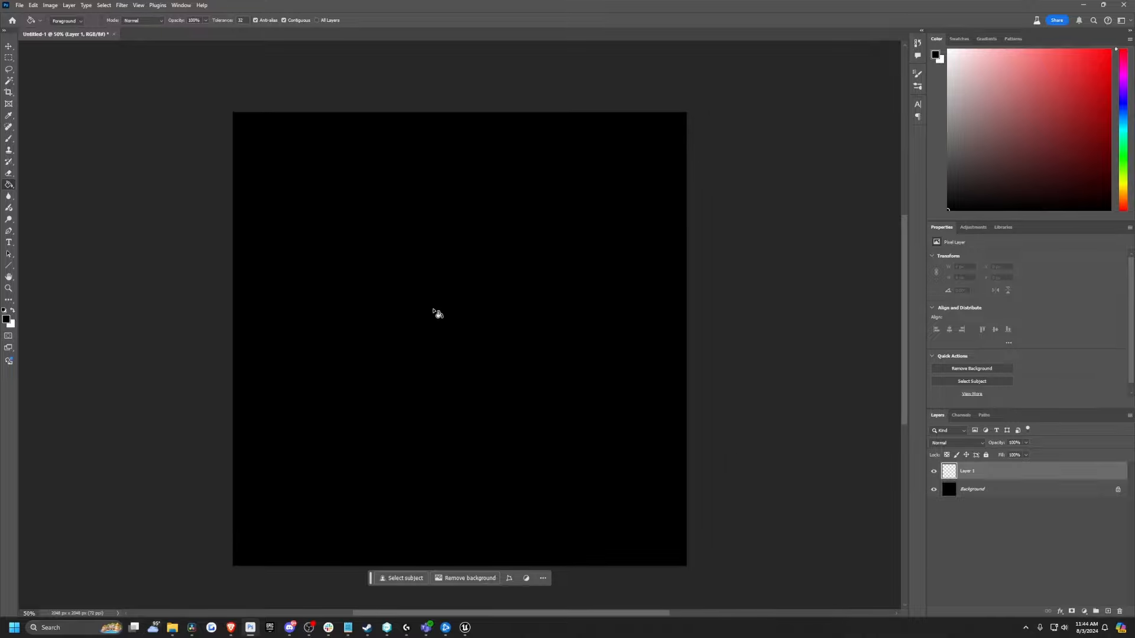
left_click_drag(2, 145, 309, 127)
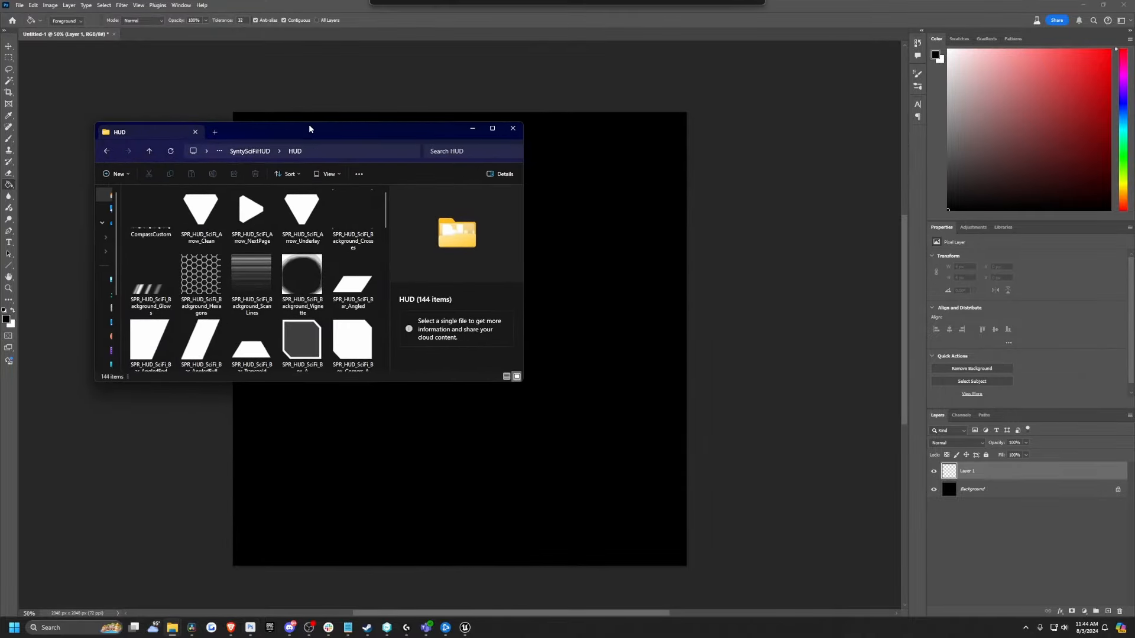
scroll(162, 195, "down", 5)
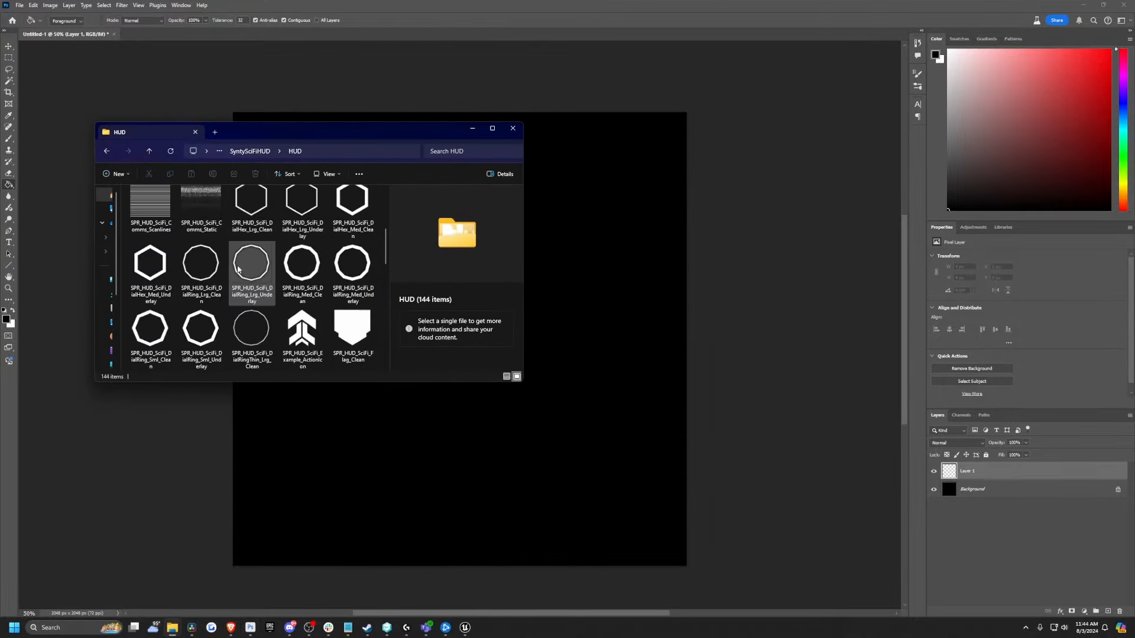
left_click(250, 154)
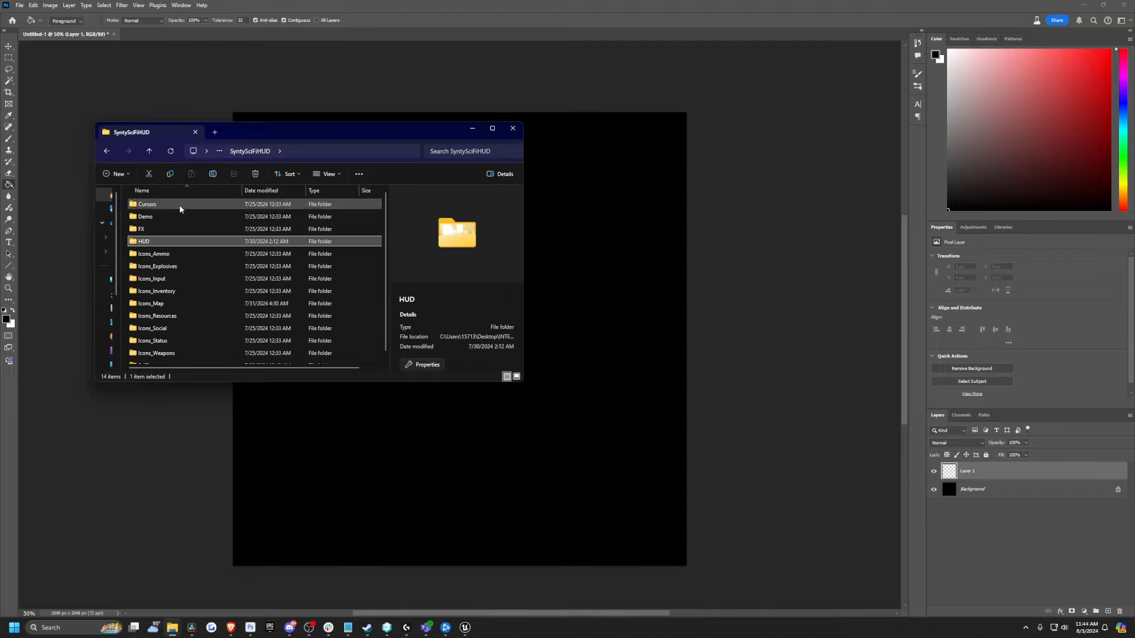
scroll(159, 284, "down", 1)
scroll(164, 291, "up", 1)
key("alt+Left")
scroll(282, 298, "down", 8)
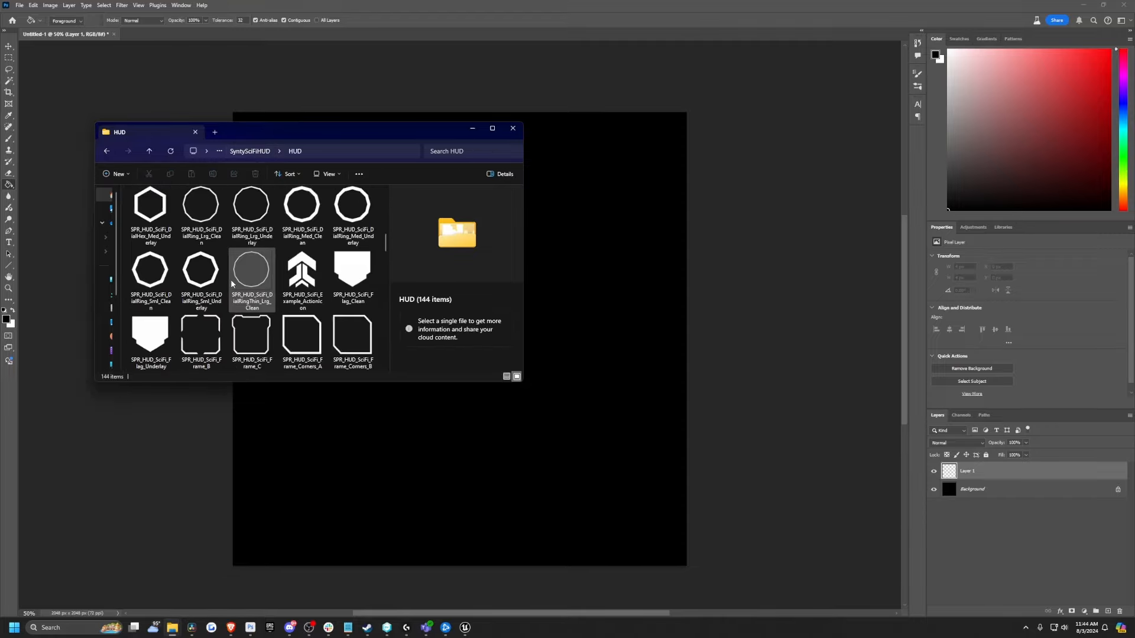
scroll(290, 320, "down", 10)
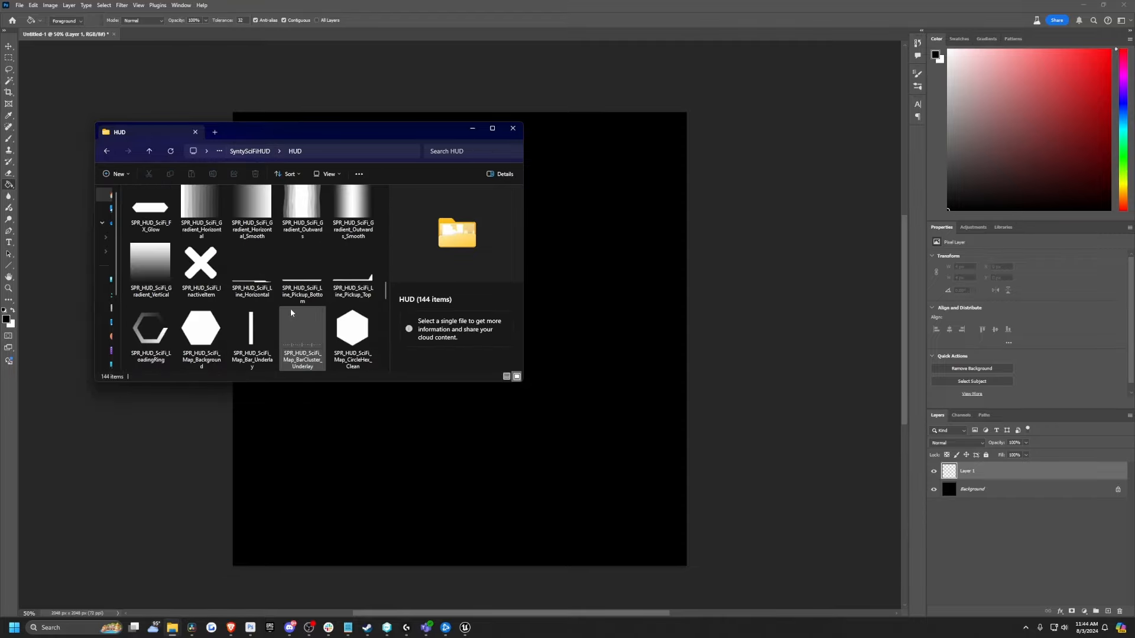
scroll(303, 301, "down", 3)
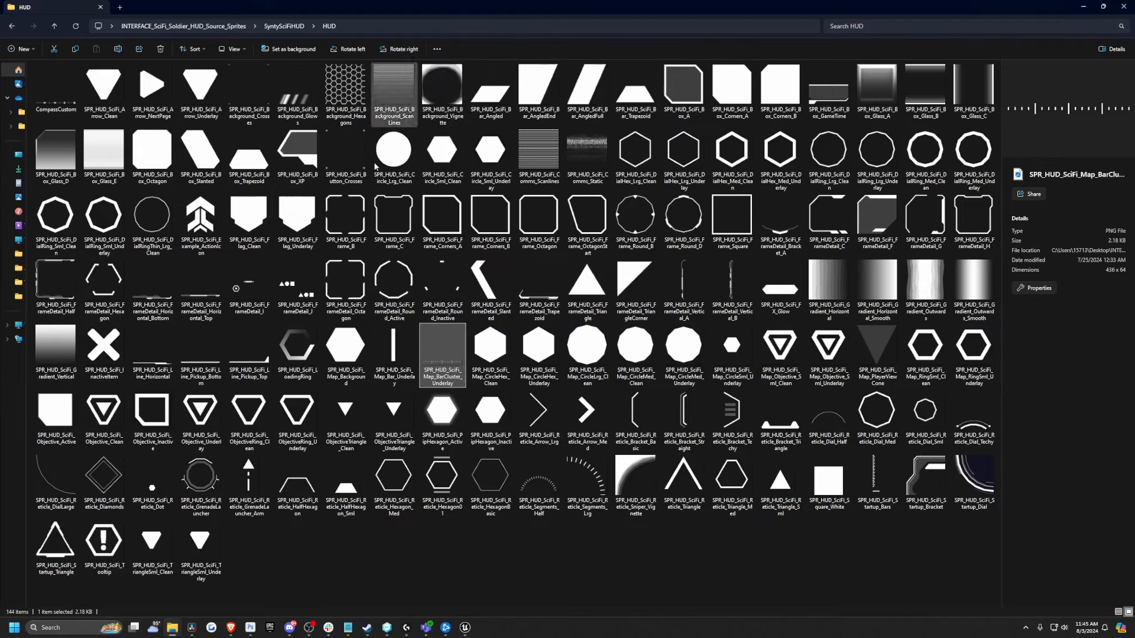
Step: Paste the SPR_HUD_SciFi_Map_BarCluster_Underlay sprite into Photoshop's Untitled-1 document and place it near the canvas's upper-left corner
left_click_drag(496, 10, 395, 119)
key("alt+Tab")
key("ctrl+v")
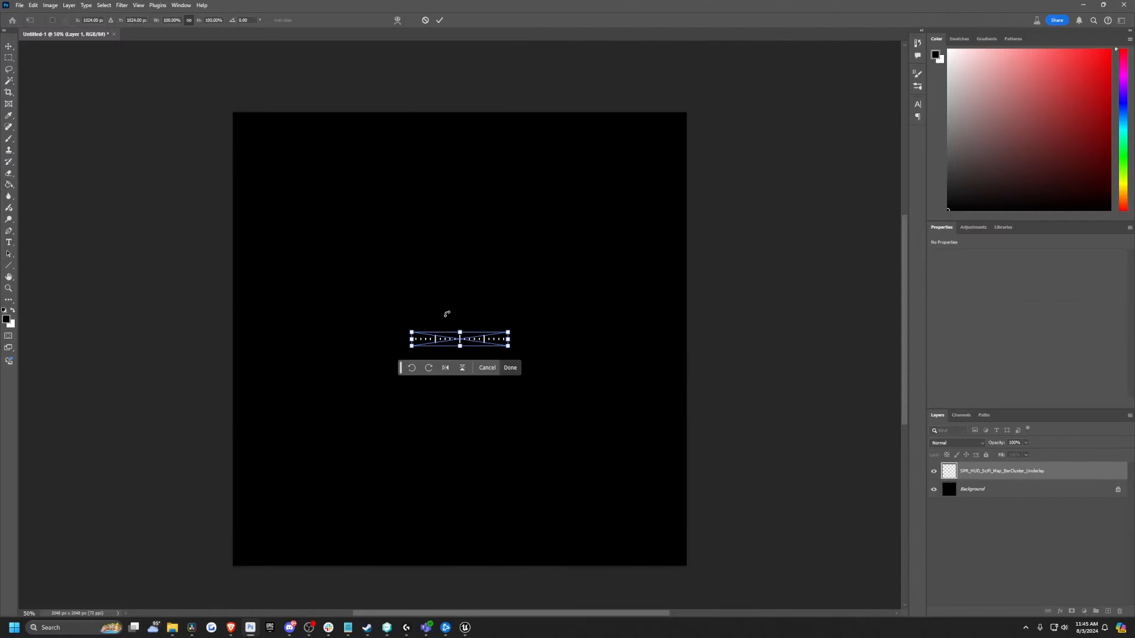
scroll(447, 338, "up", 3, "alt")
left_click_drag(333, 348, 188, 186)
scroll(362, 218, "down", 1, "alt")
left_click_drag(262, 182, 282, 184)
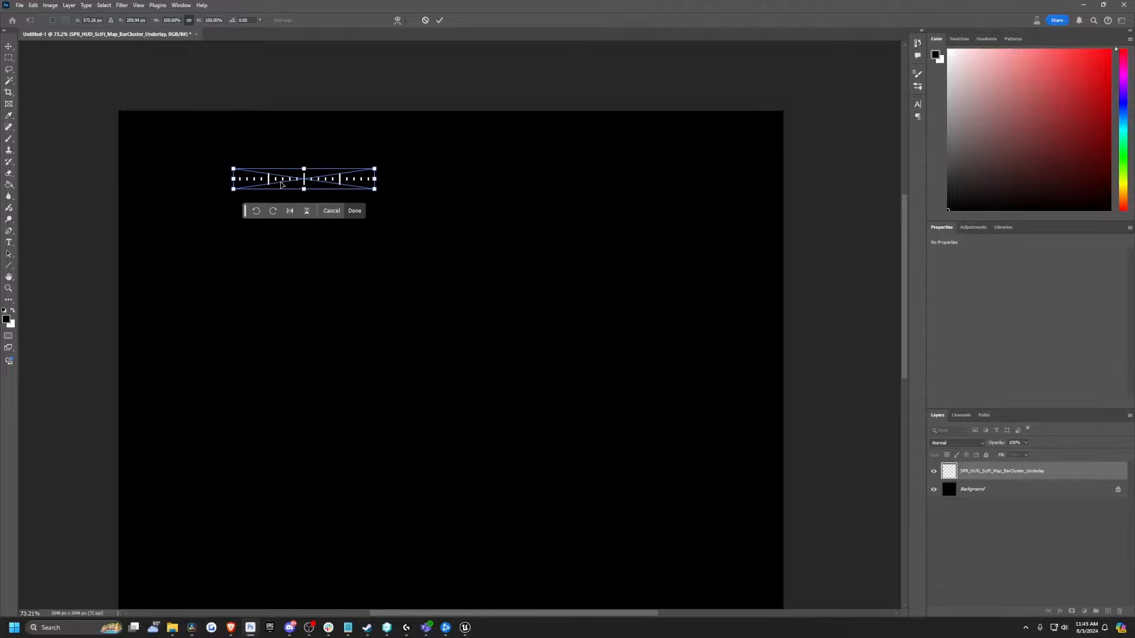
key("Return")
key("g")
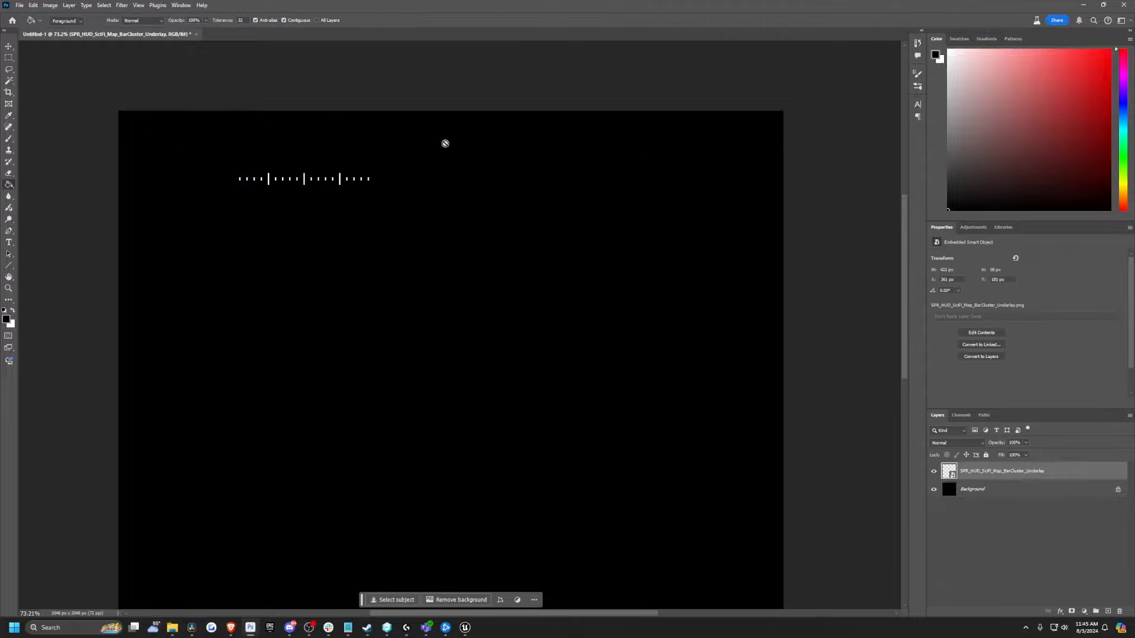
Step: Create a new 6000 by 2048 px document at 72 ppi and invert its white background to black
key("ctrl+n")
left_click(407, 176)
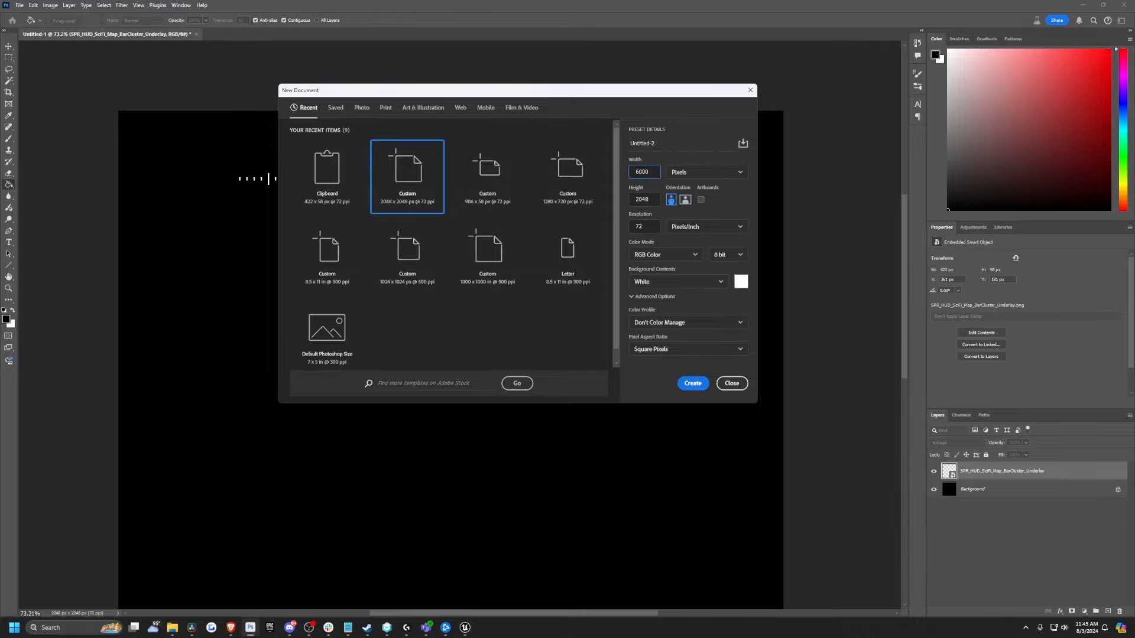
key("Return")
key("ctrl+i")
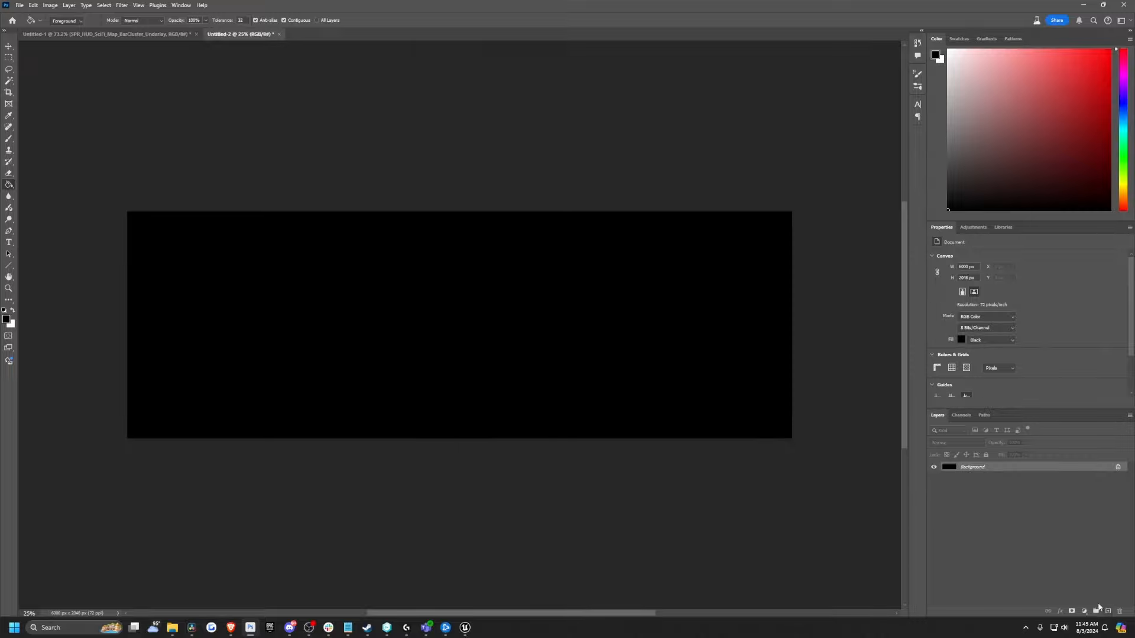
Step: Add an empty layer, paste the bar cluster sprite into the new document, and move it near the canvas's upper edge
left_click(1108, 611)
key("ctrl+v")
scroll(443, 328, "up", 4, "alt")
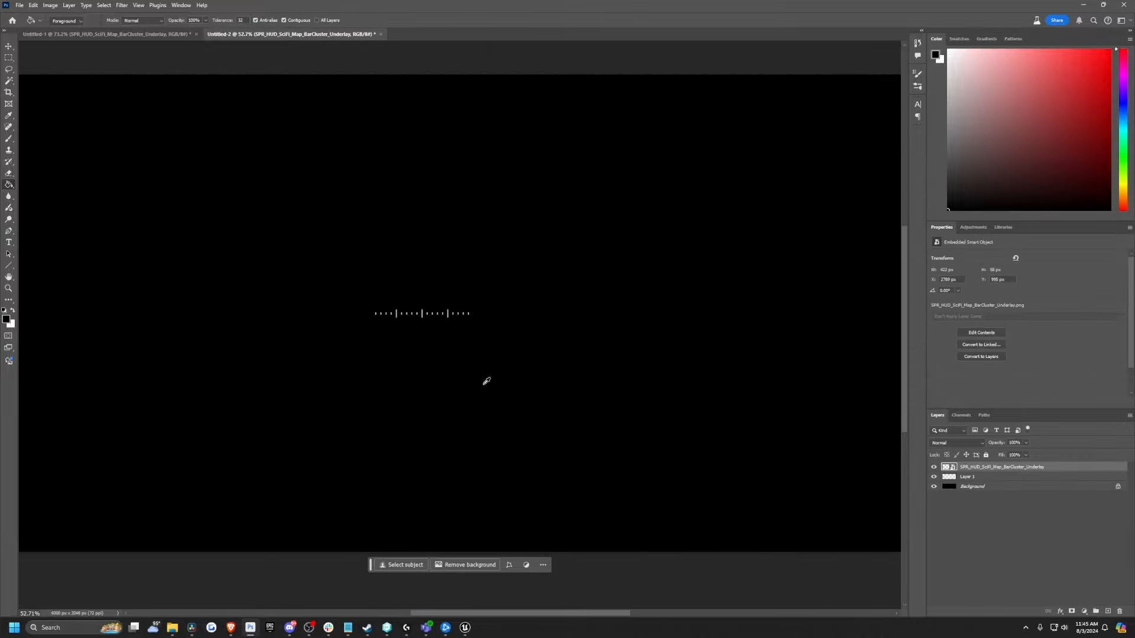
key("ctrl+t")
left_click_drag(415, 303, 342, 131)
key("Return")
scroll(646, 258, "up", 4, "alt")
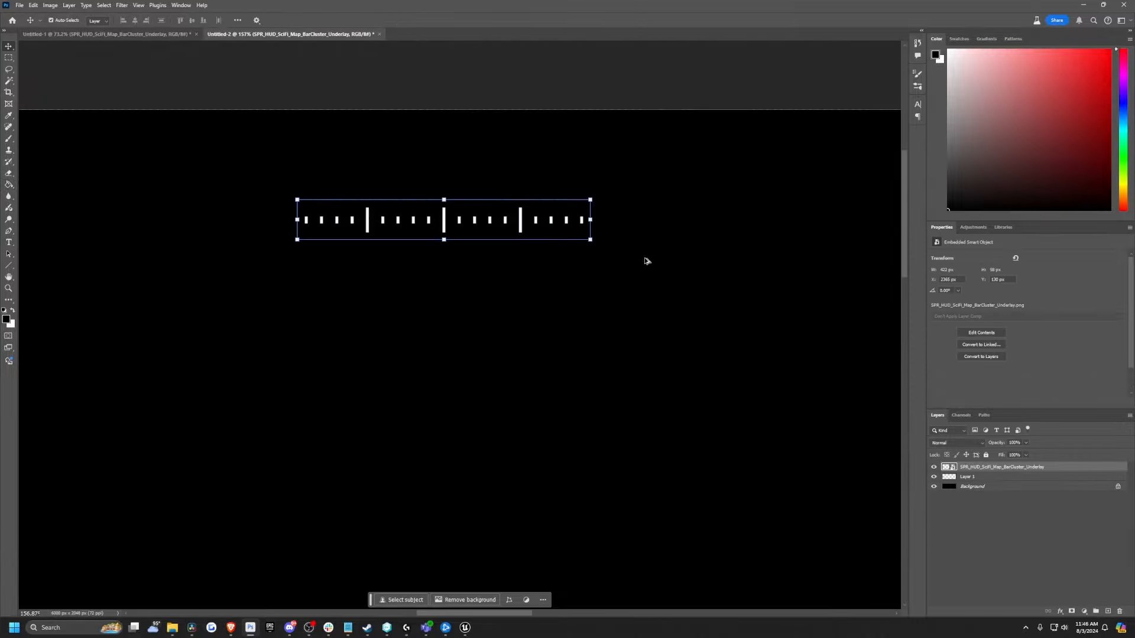
Step: Add a white letter N in Orbitron Medium at the end of the bar cluster's tick marks
key("t")
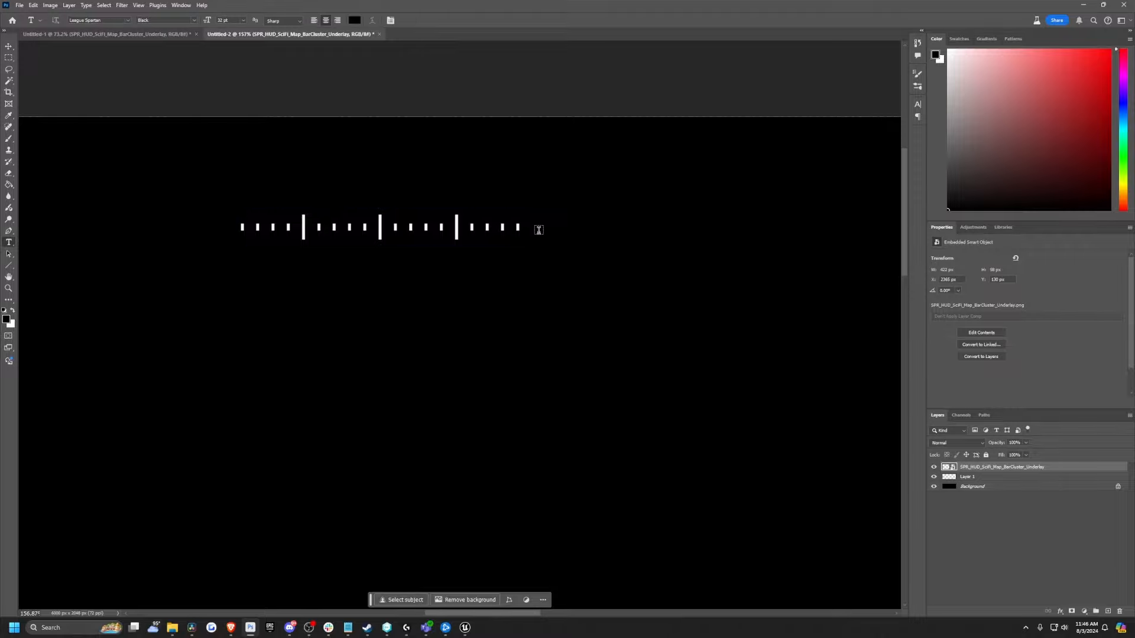
left_click(539, 231)
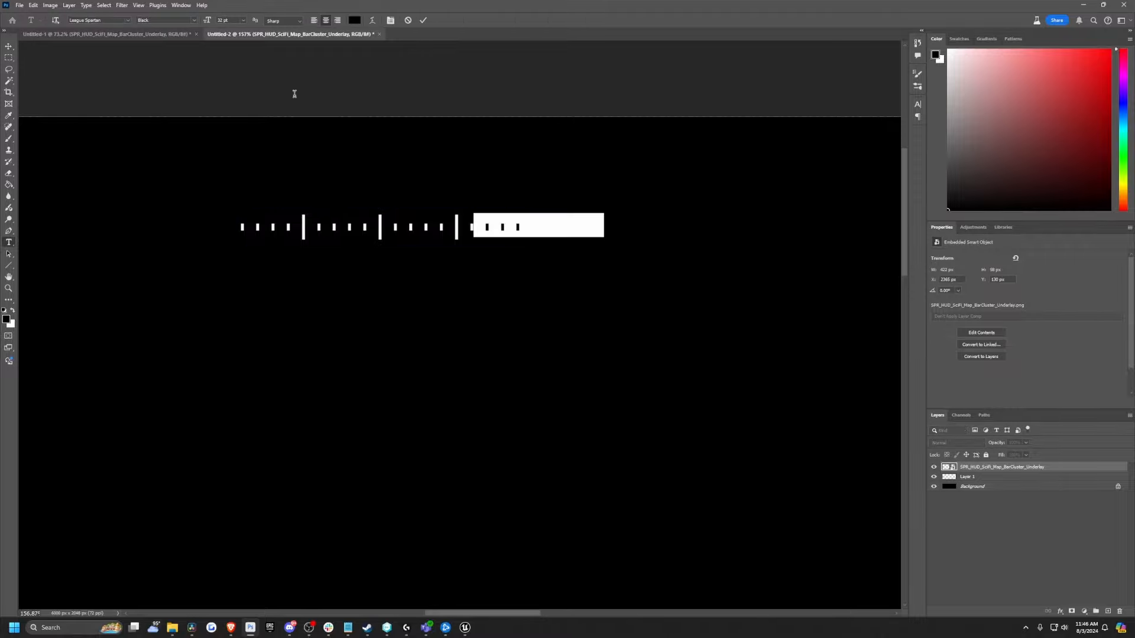
left_click(126, 21)
type("orbit")
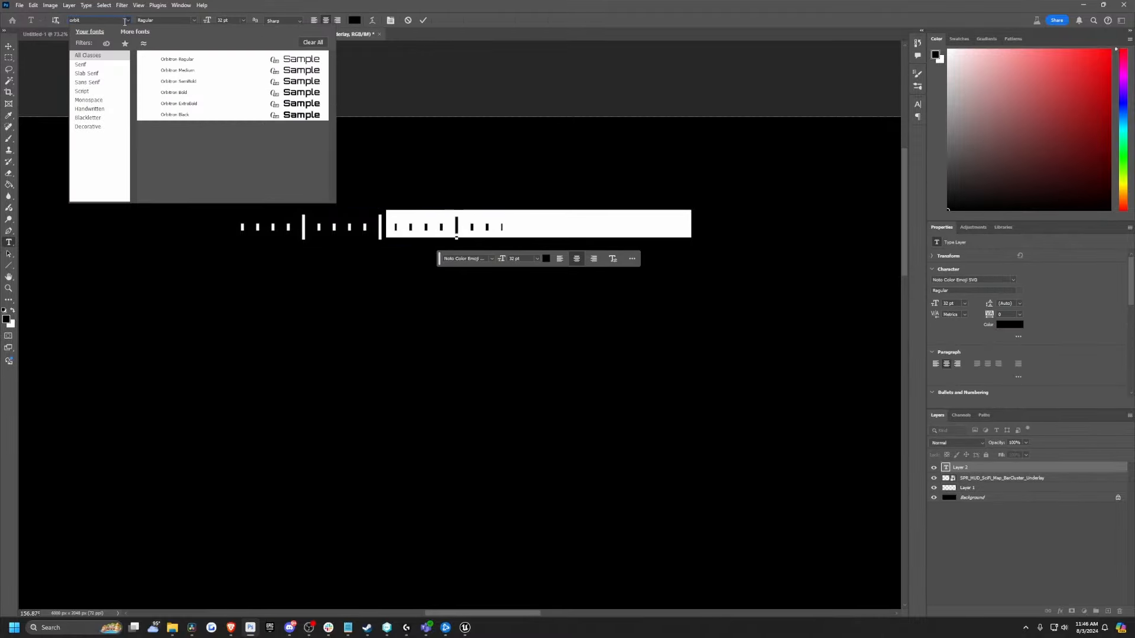
left_click(236, 70)
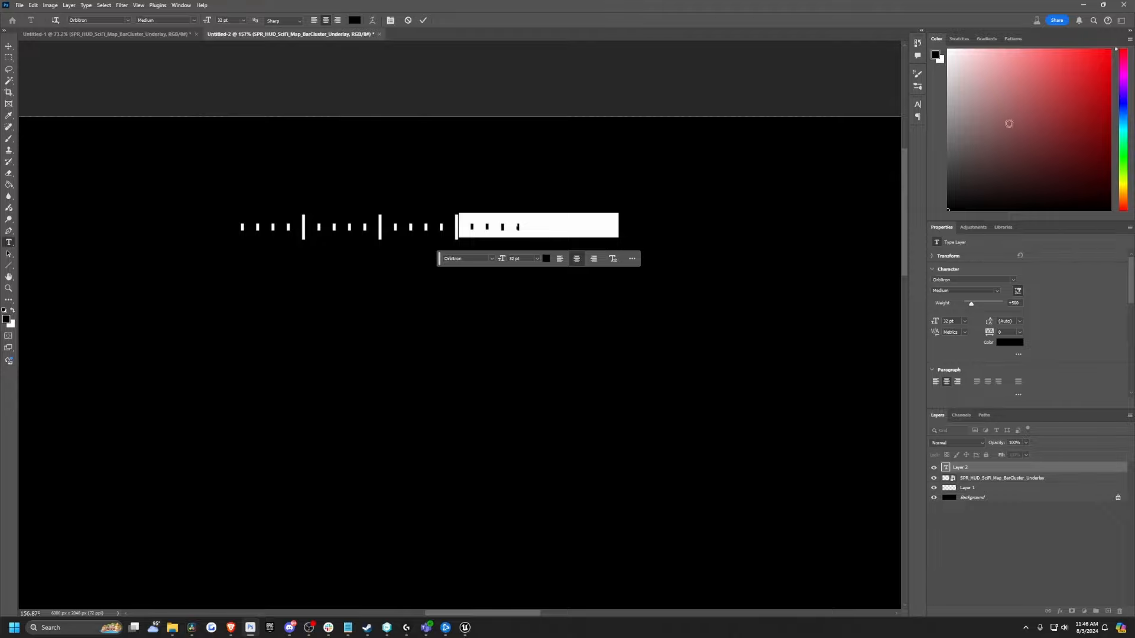
left_click_drag(1009, 123, 948, 50)
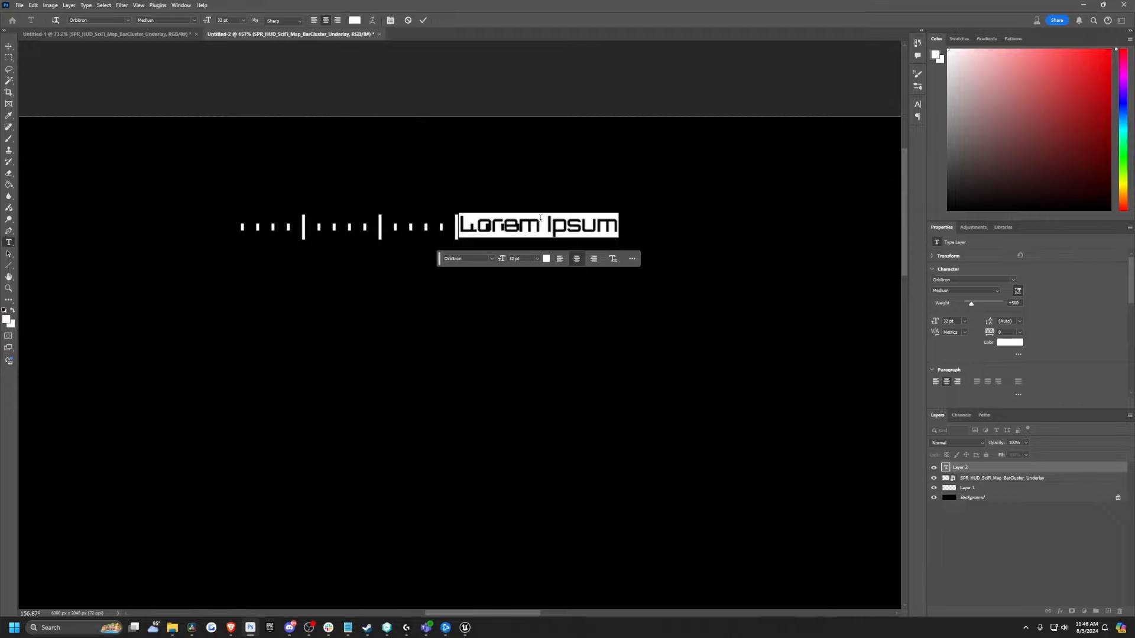
type("N")
left_click(11, 46)
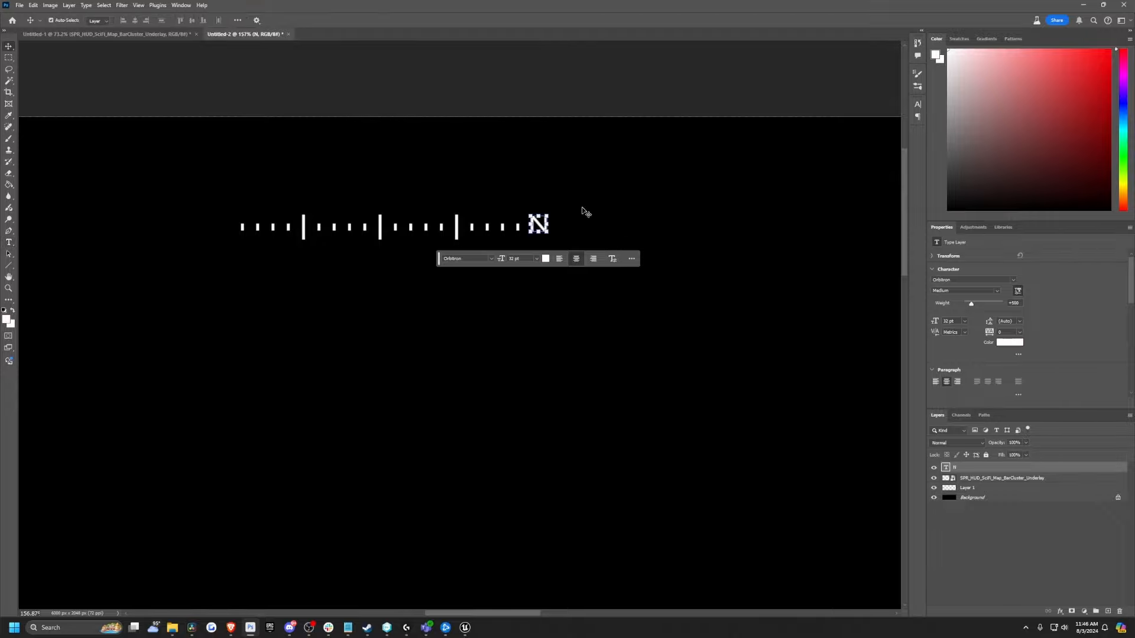
Step: Centre the letter N on the row of tick marks and set its font size to 50 pt
left_click_drag(542, 221, 539, 225)
key("ctrl+t")
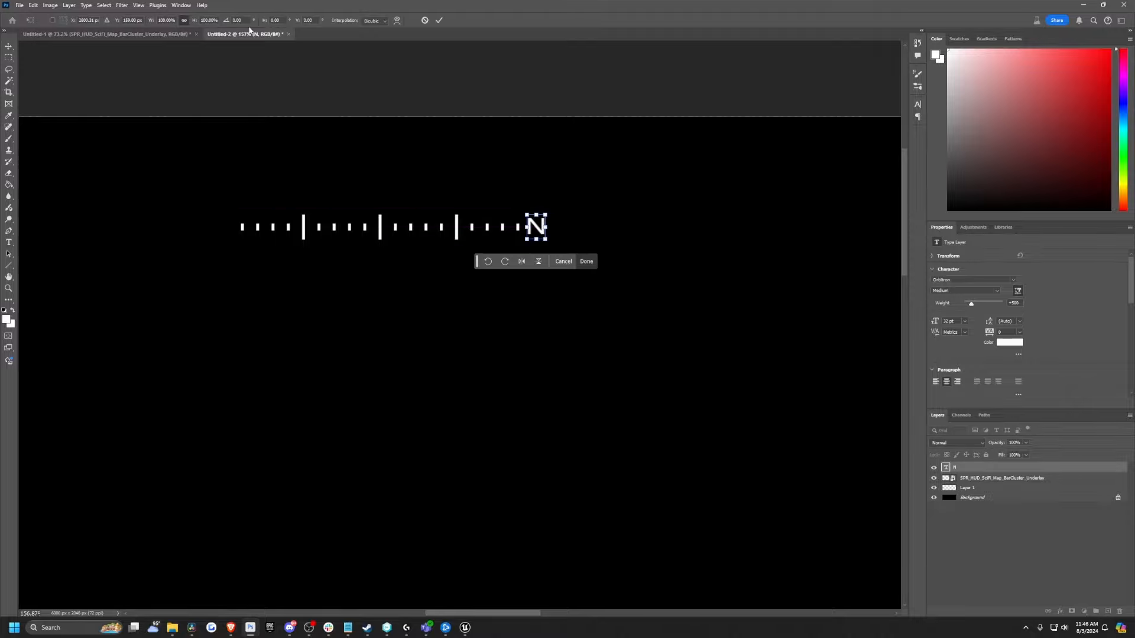
double_click(534, 230)
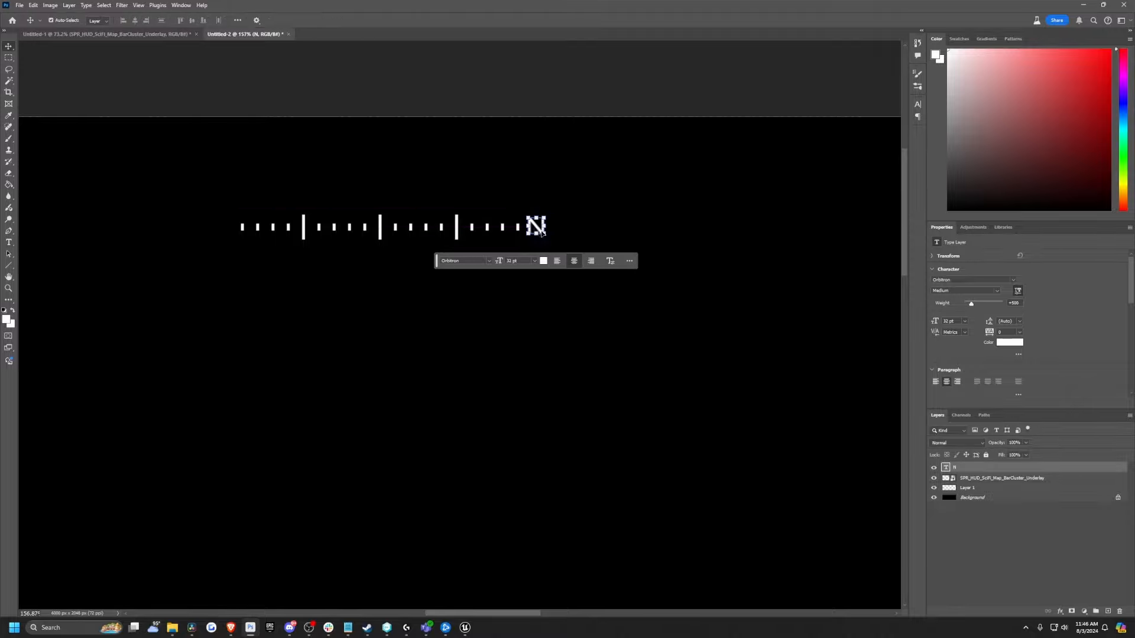
double_click(535, 231)
type("50")
key("Return")
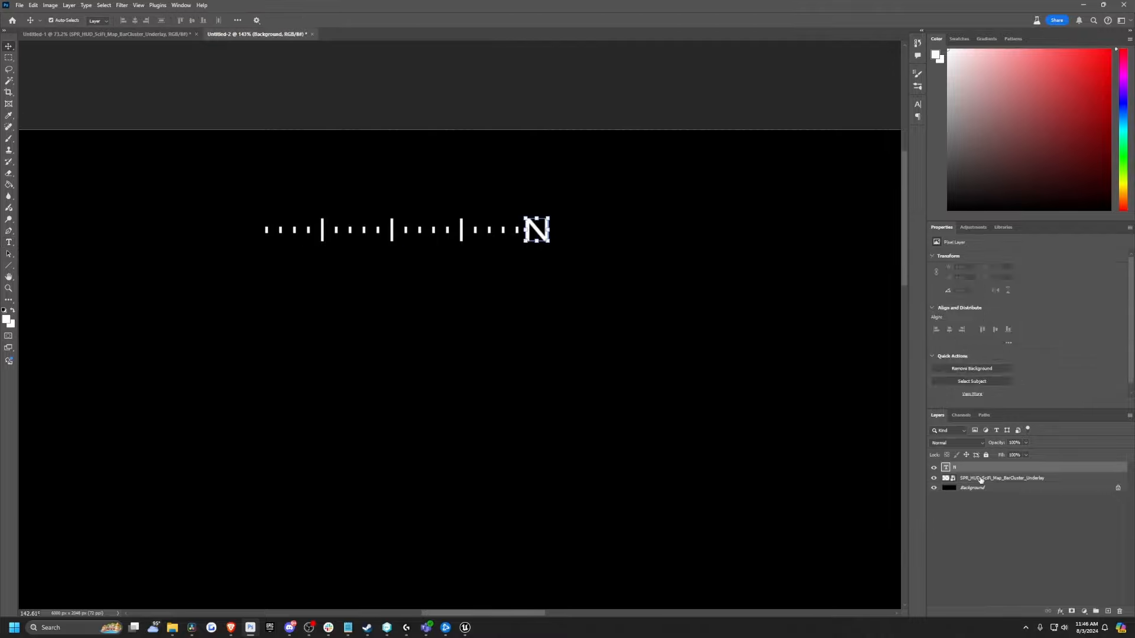
Step: Select the letter N layer together with the bar cluster layer
left_click(968, 477, "shift")
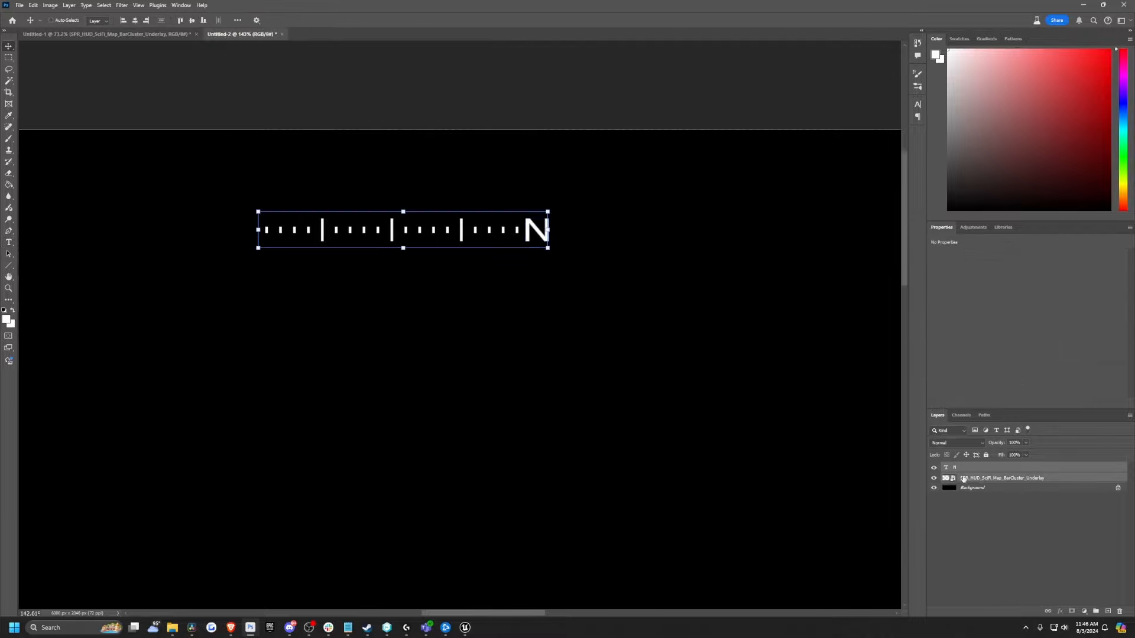
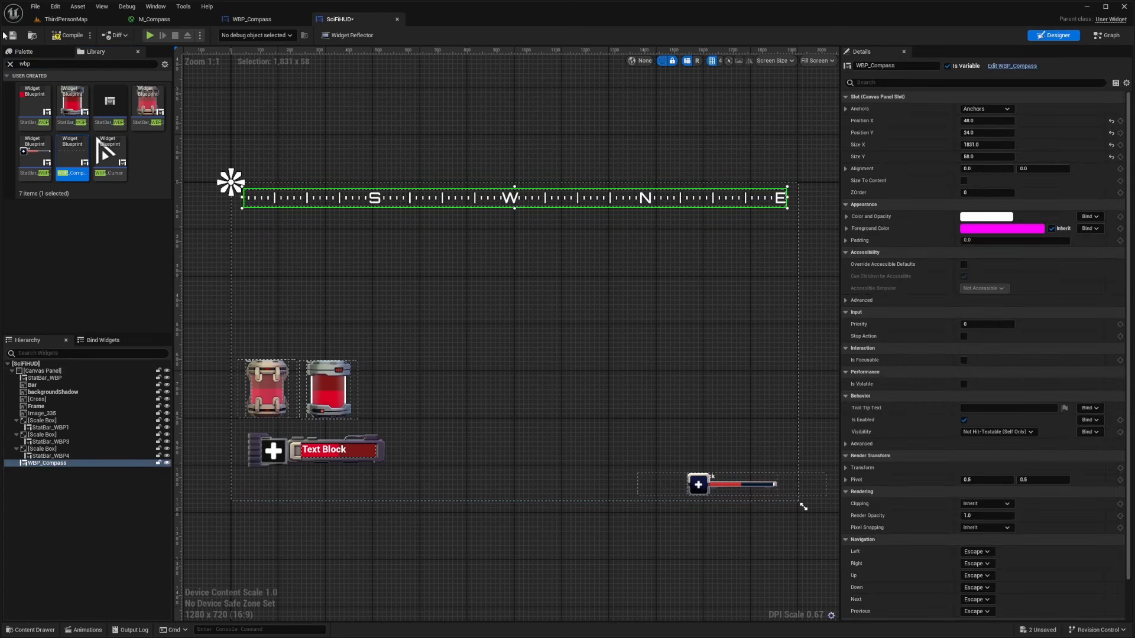
Step: Switch to the ThirdPersonMap level in Unreal Engine, play it full screen, and turn the camera to test the HUD compass
left_click(265, 102)
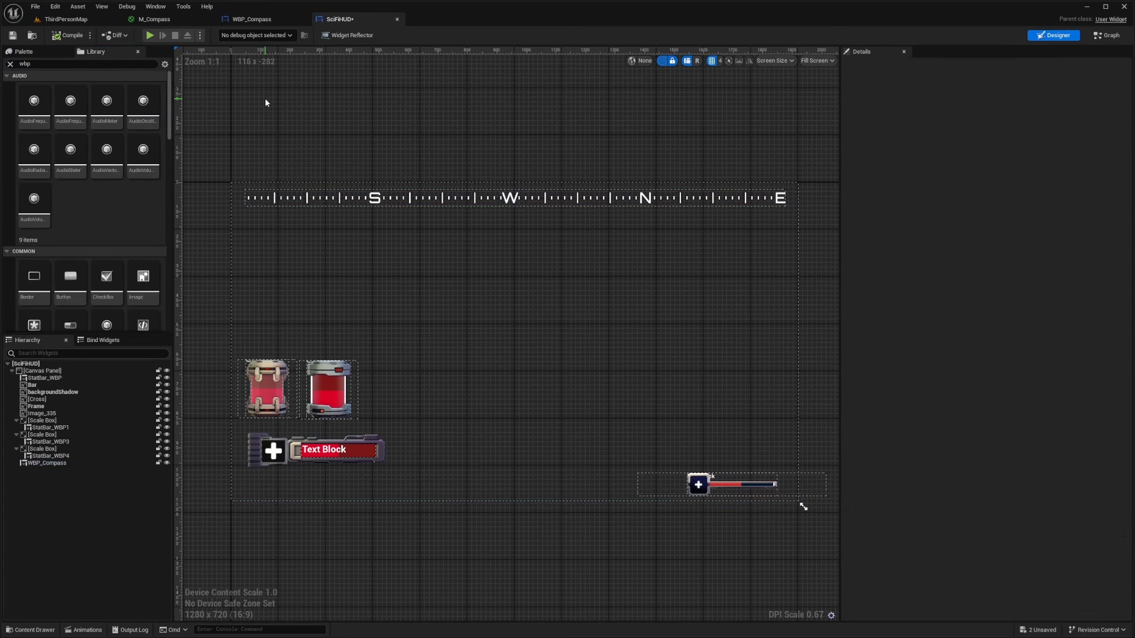
left_click(63, 22)
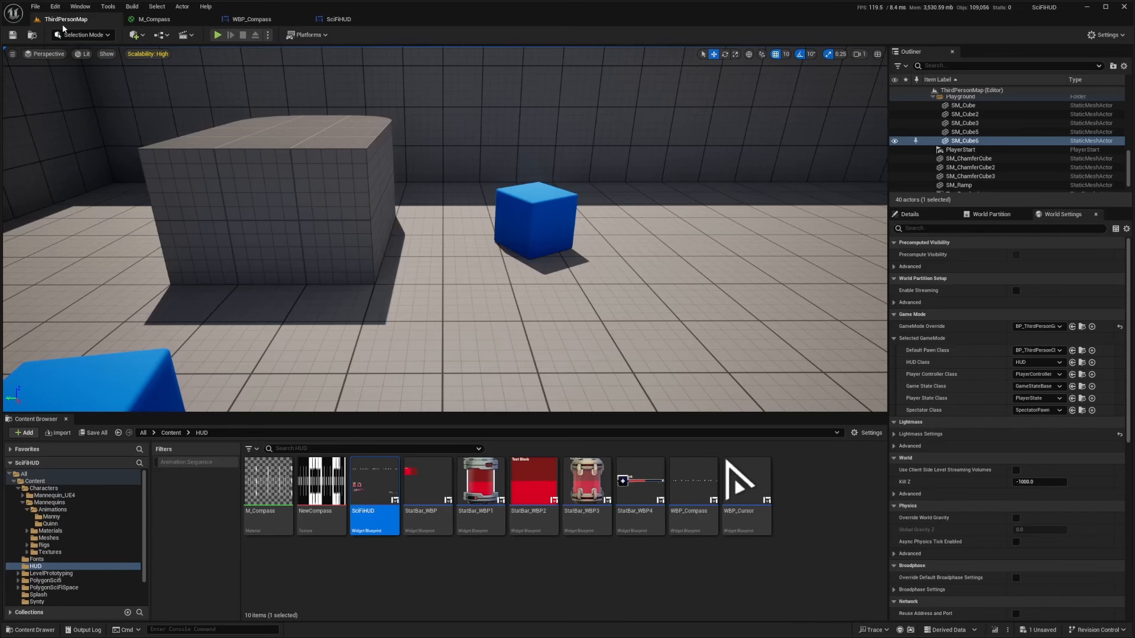
key("F11")
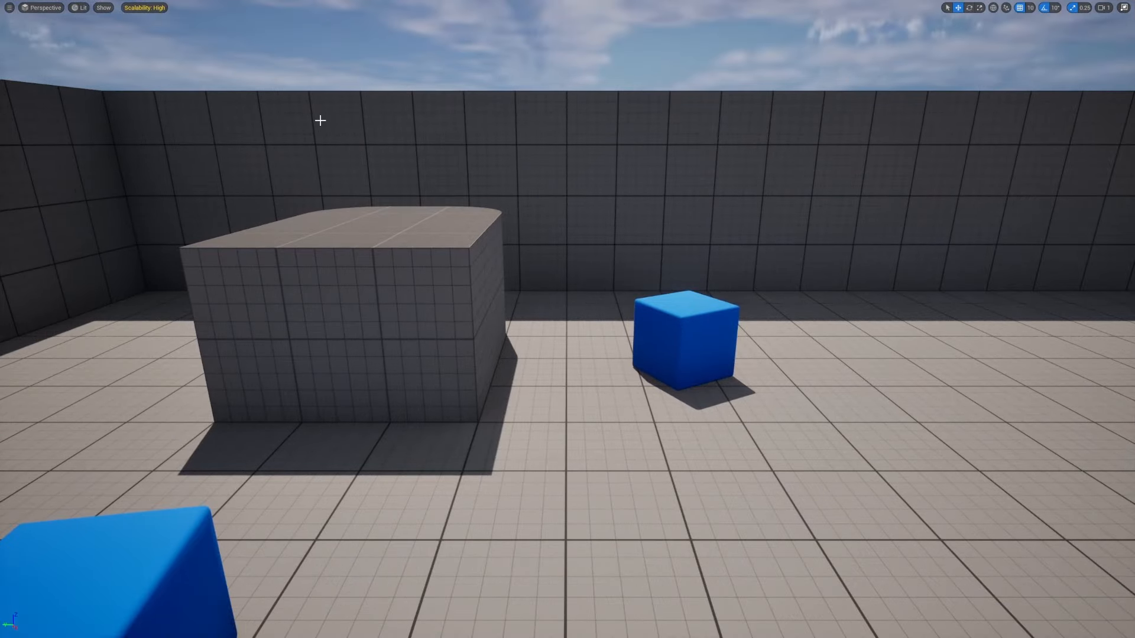
key("alt+p")
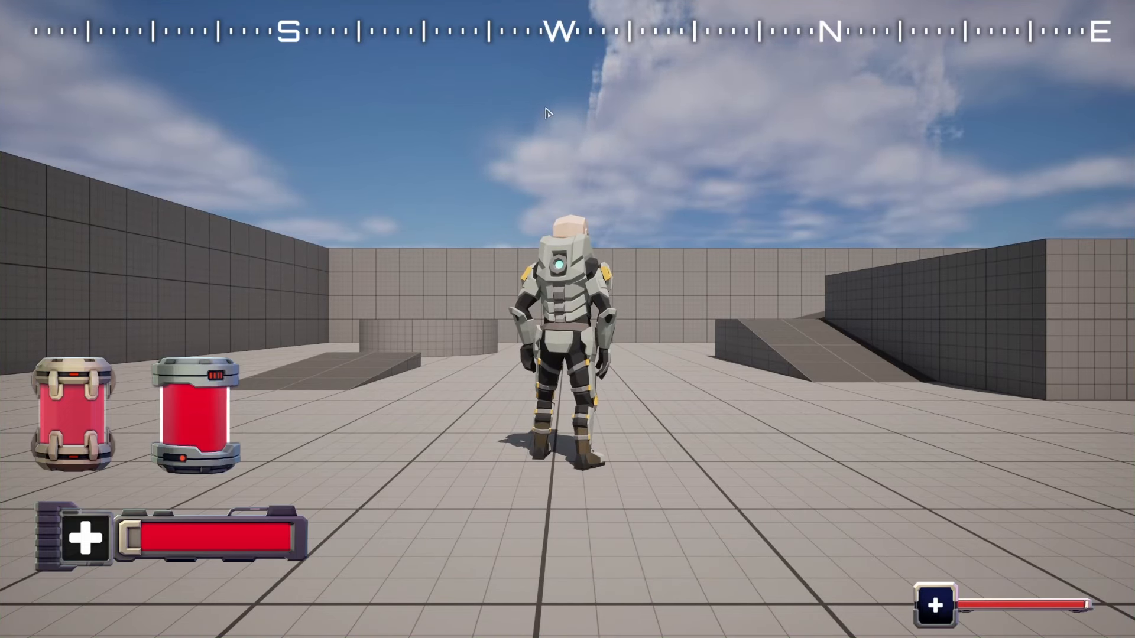
left_click_drag(478, 168, 407, 202)
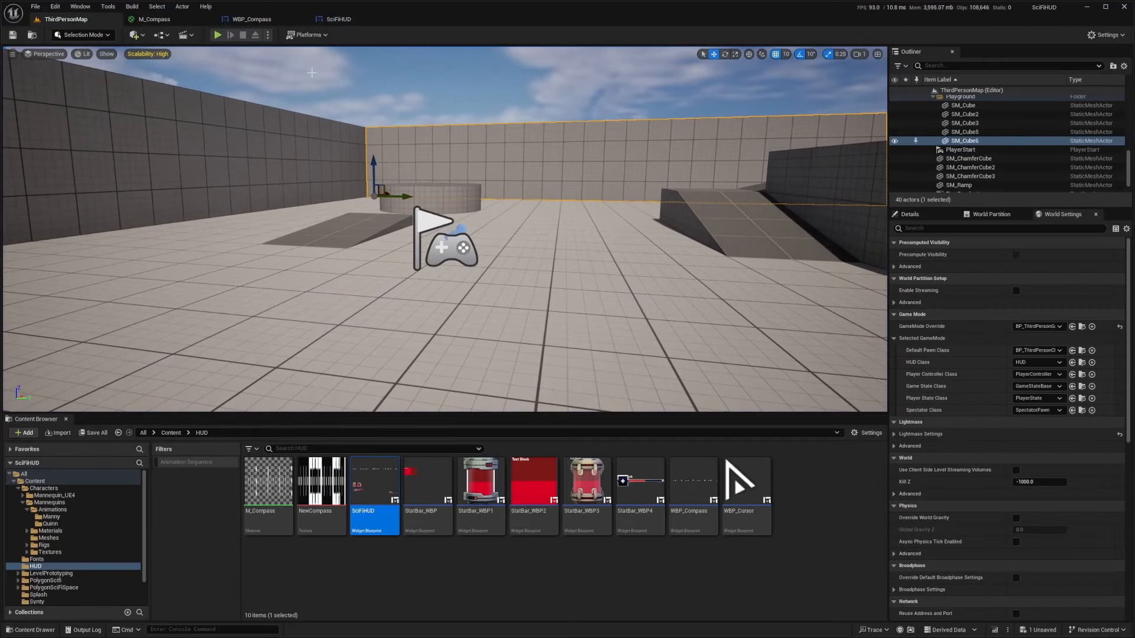
Step: Move the WBP_Compass widget in SciFiHUD to about X -396, Y 20
left_click(350, 21)
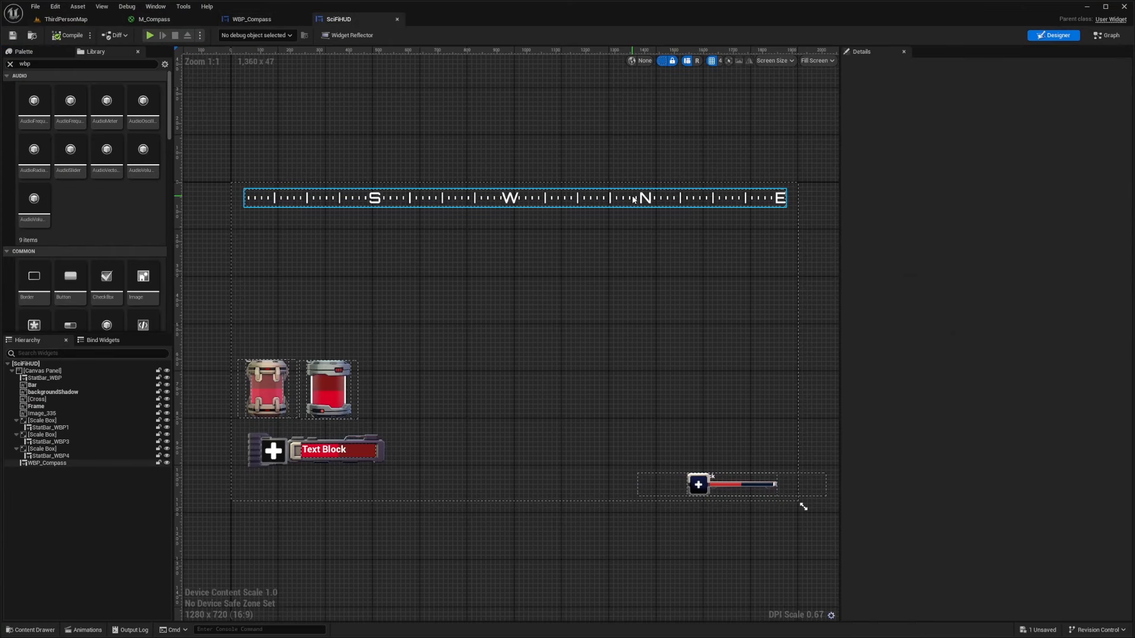
left_click_drag(633, 200, 503, 199)
scroll(520, 221, "up", 8)
right_click_drag(485, 212, 494, 241)
mouse_move(536, 182)
left_mouse_down()
mouse_move(523, 181)
mouse_move(534, 177)
left_mouse_up()
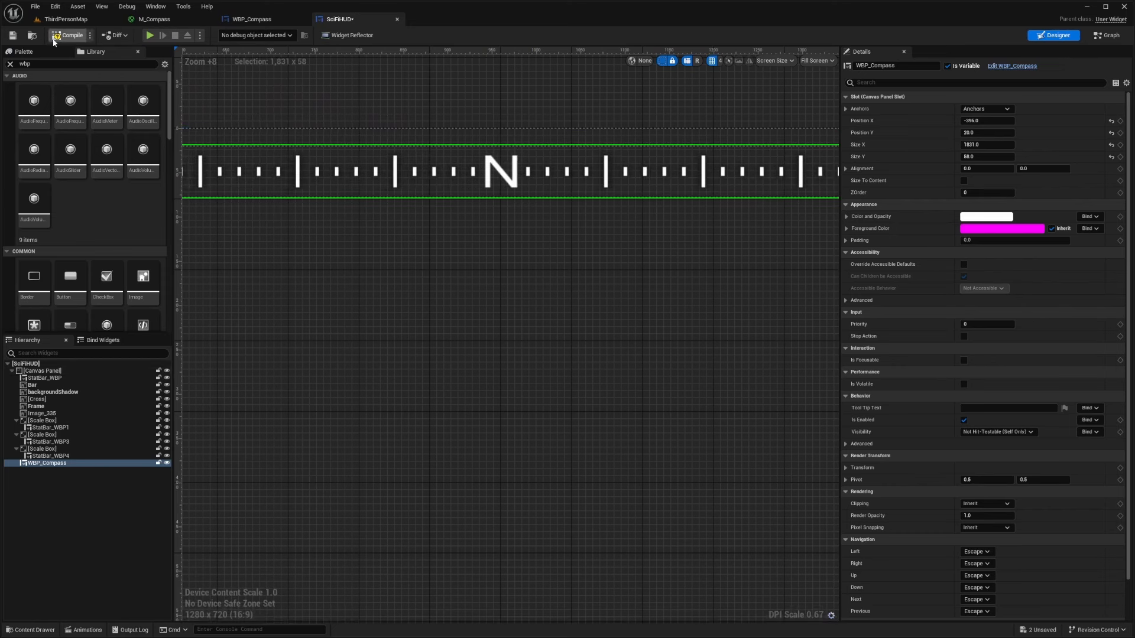
Step: Play the ThirdPersonMap level, rotate the camera through the compass directions to check the scrolling strip, and stop the session
left_click(65, 23)
left_click(218, 35)
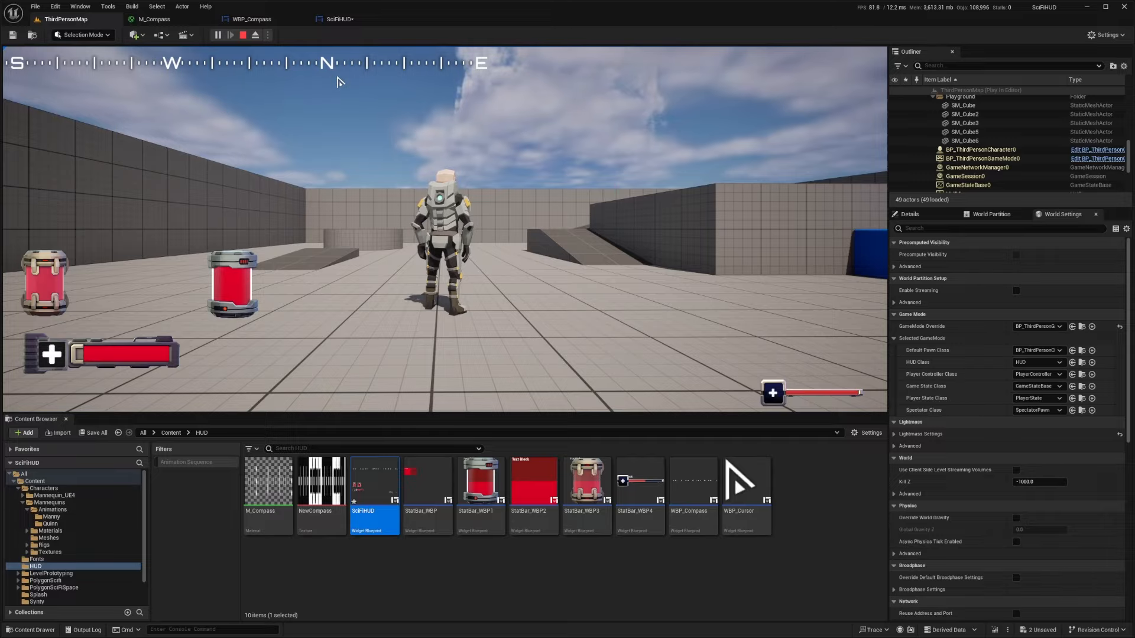
left_click_drag(458, 202, 629, 146)
left_click_drag(569, 165, 638, 167)
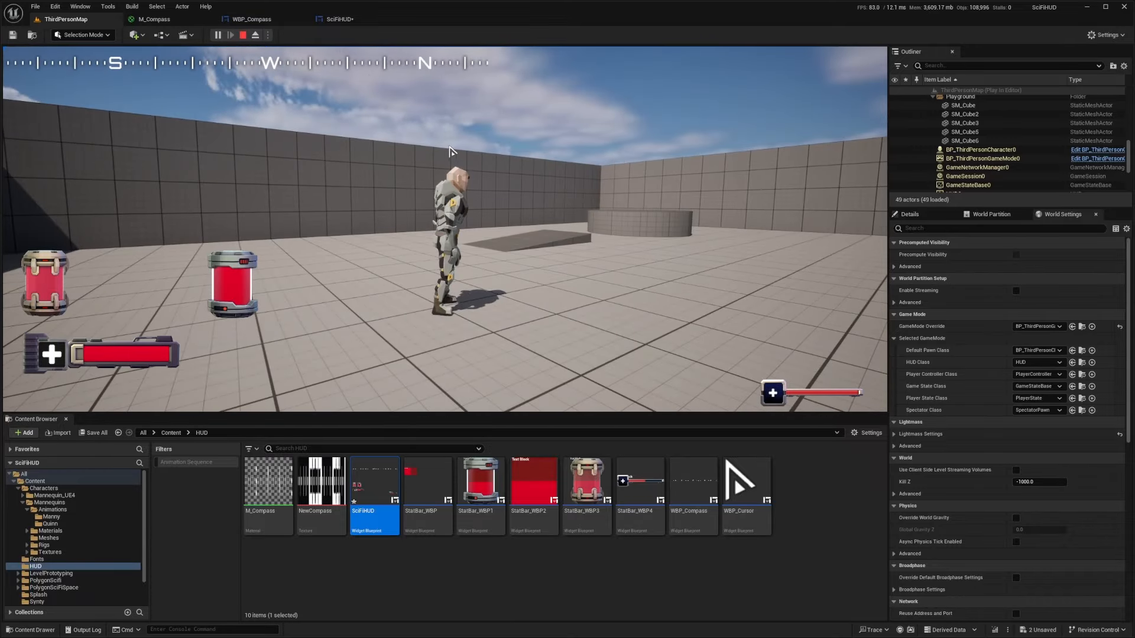
left_click_drag(214, 104, 491, 83)
left_click_drag(219, 76, 425, 115)
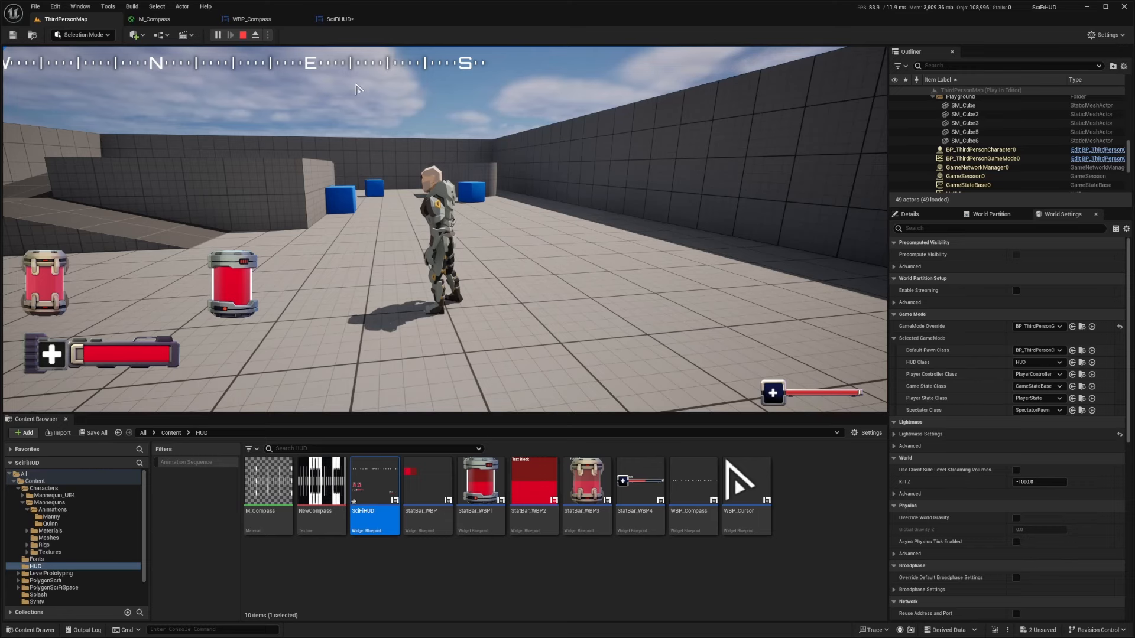
left_click_drag(236, 93, 398, 84)
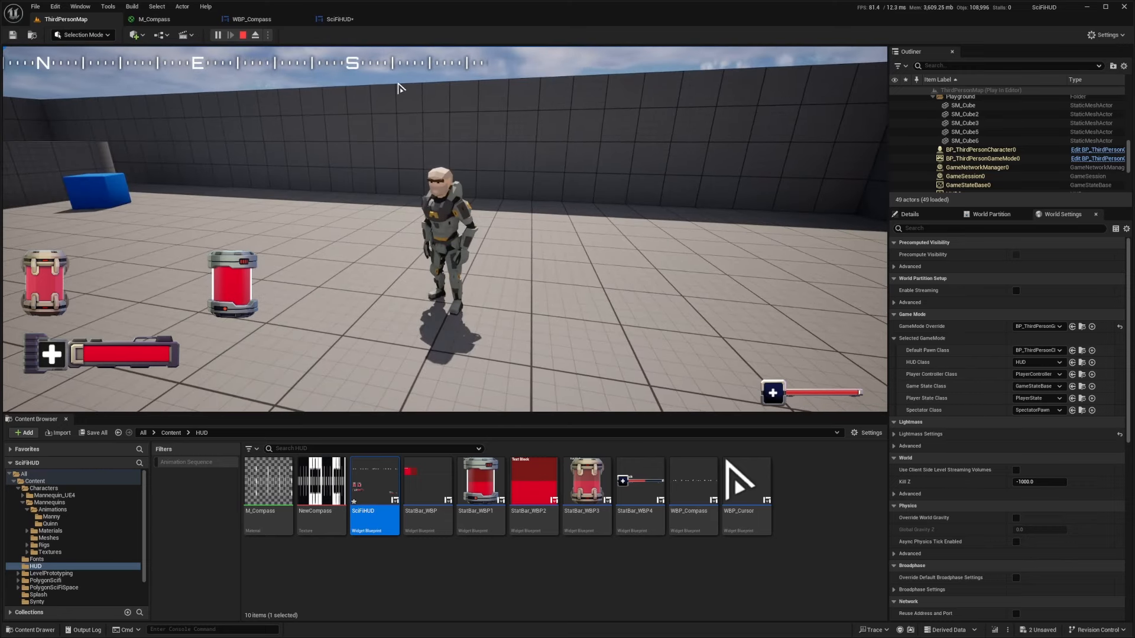
left_click_drag(368, 158, 219, 143)
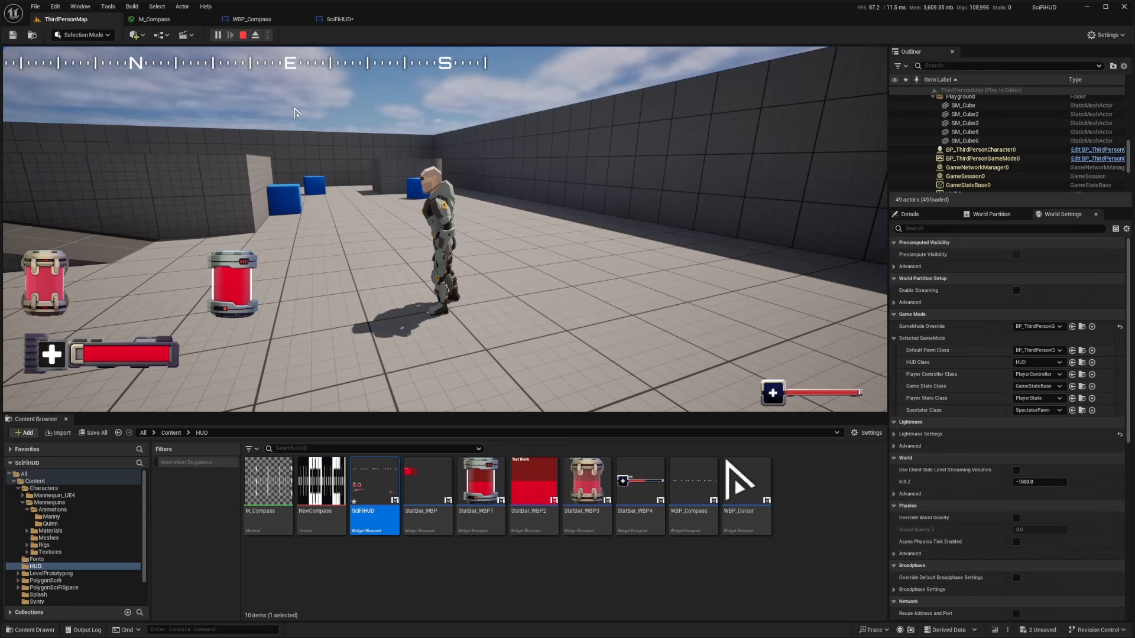
left_click_drag(298, 113, 76, 153)
key("Escape")
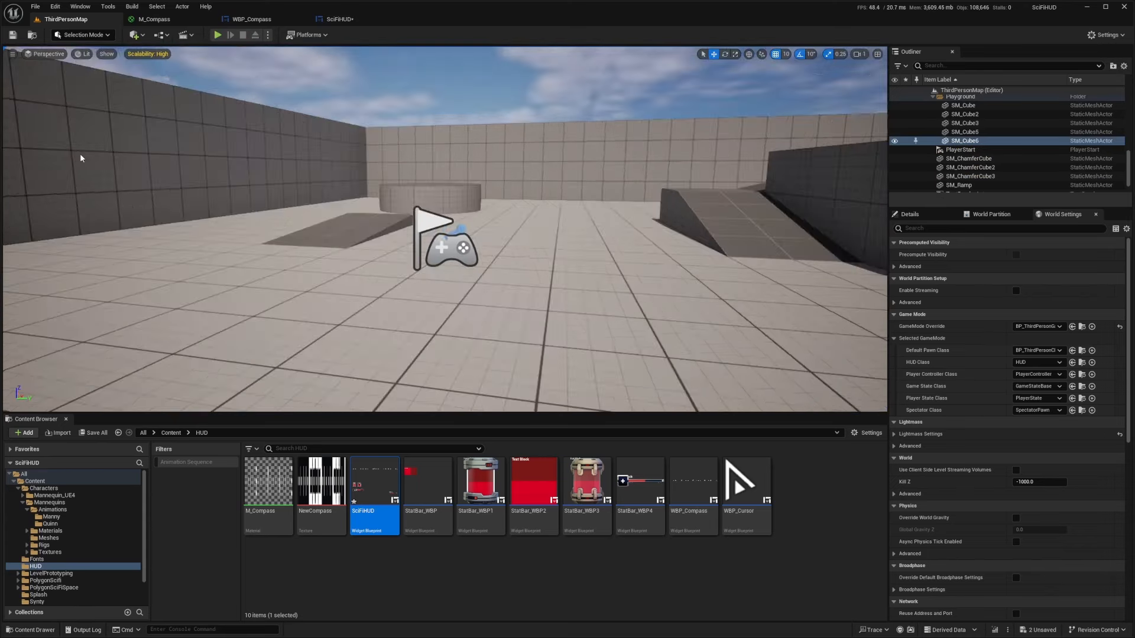
Step: Examine the compass strip's layout in the SciFiHUD and WBP_Compass designer views
left_click(339, 19)
scroll(590, 171, "down", 8)
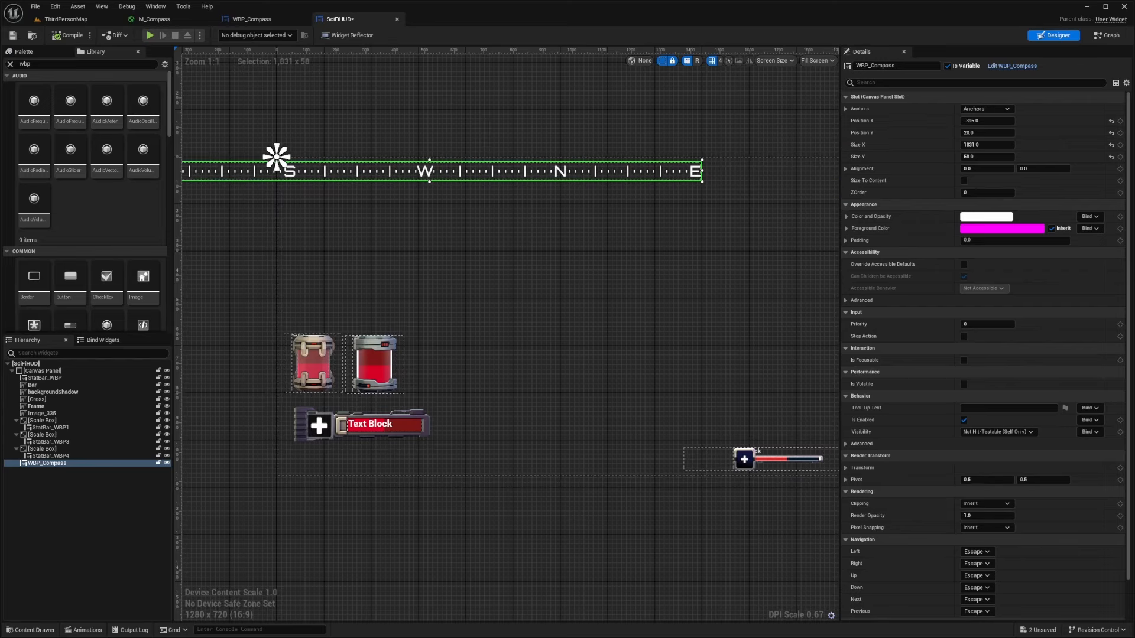
left_click(267, 21)
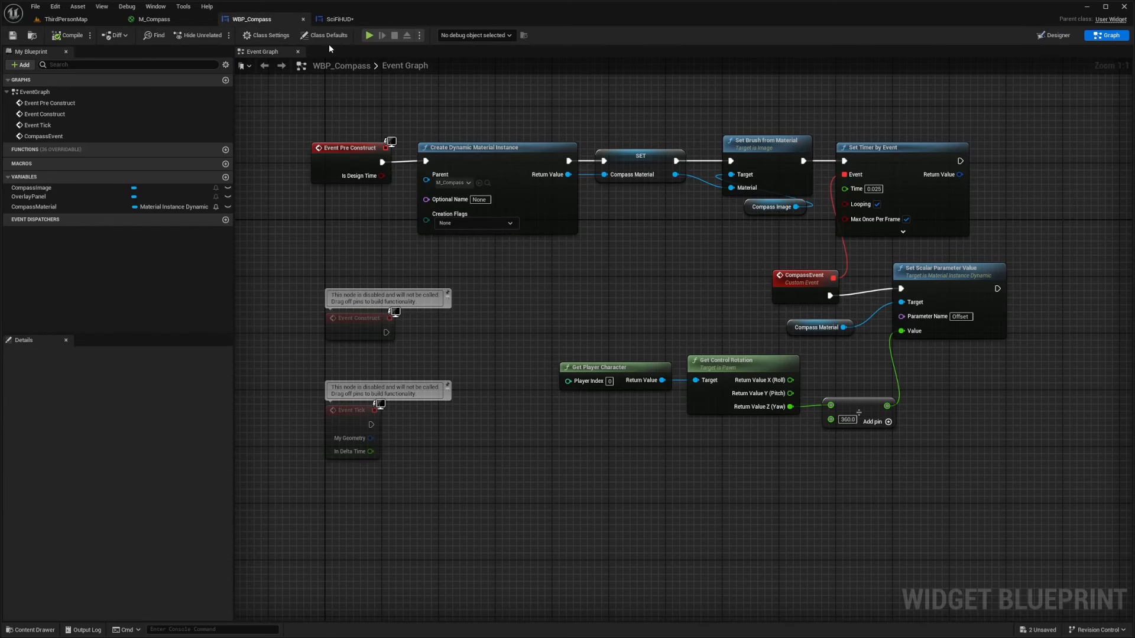
left_click(1054, 35)
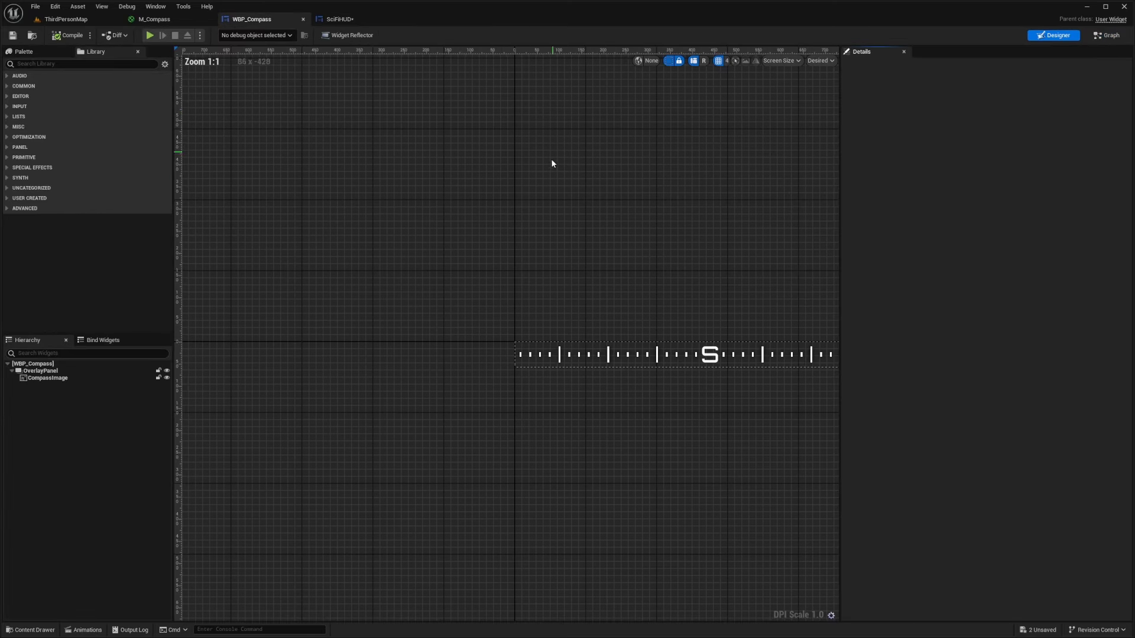
scroll(331, 222, "down", 5)
scroll(472, 172, "up", 3)
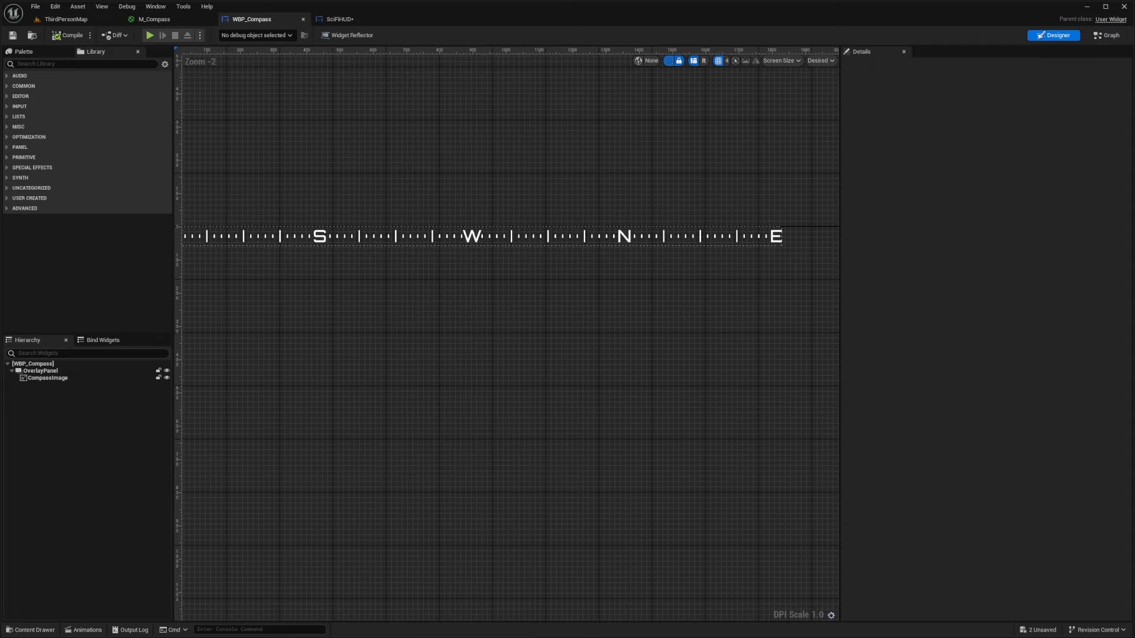
right_click_drag(406, 122, 425, 120)
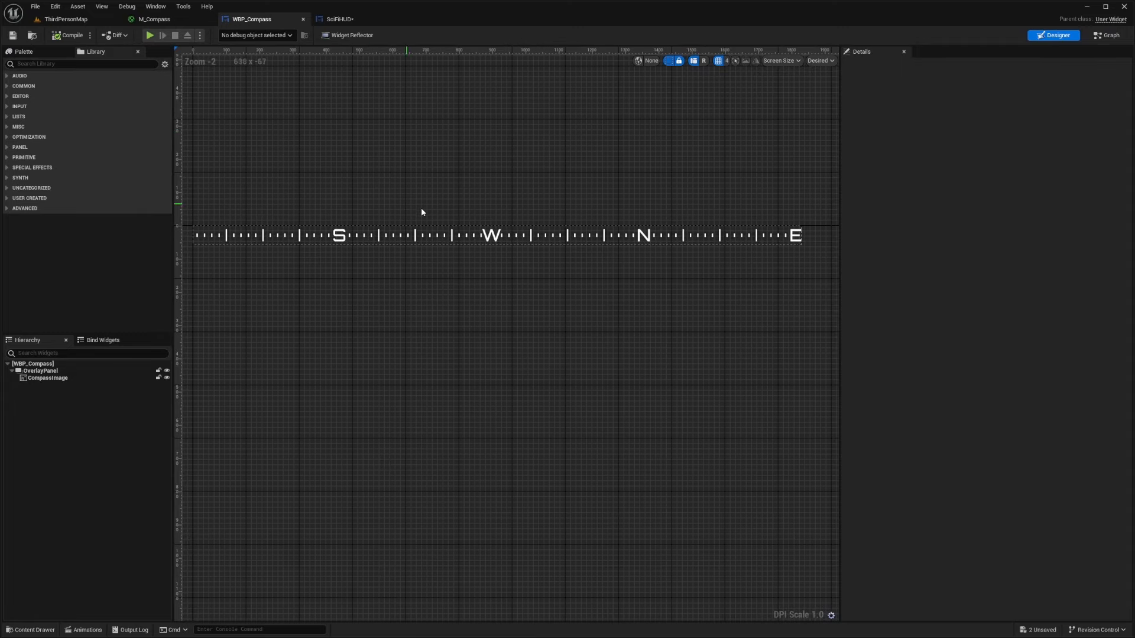
right_click_drag(422, 212, 467, 206)
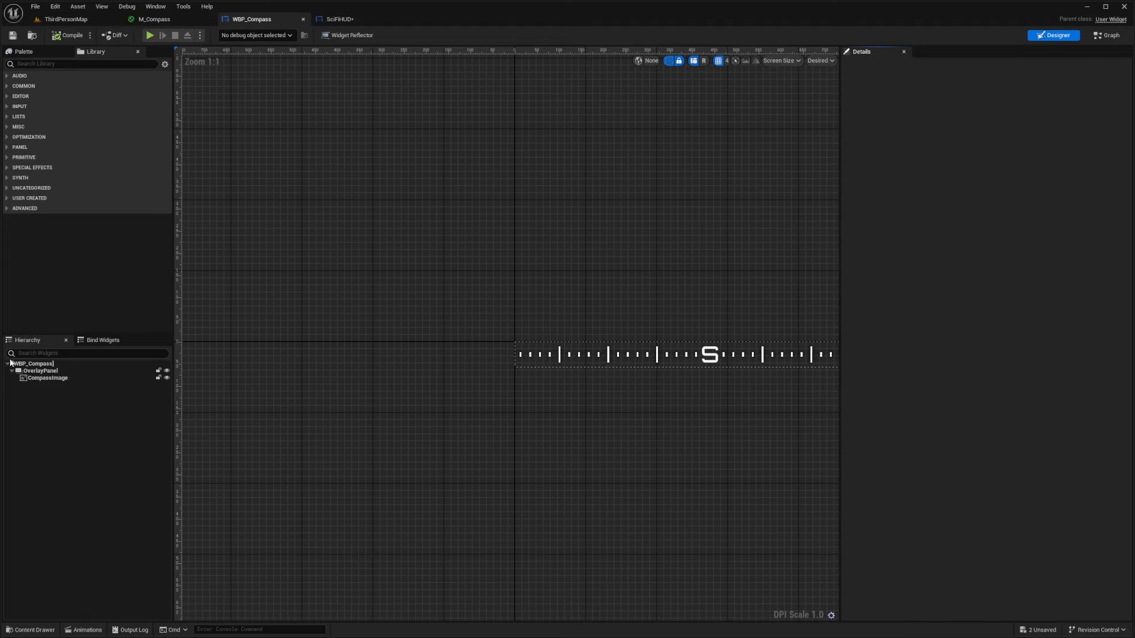
Step: Replace WBP_Compass's OverlayPanel with a Canvas Panel and rename it CanvasPanel
right_click(42, 371)
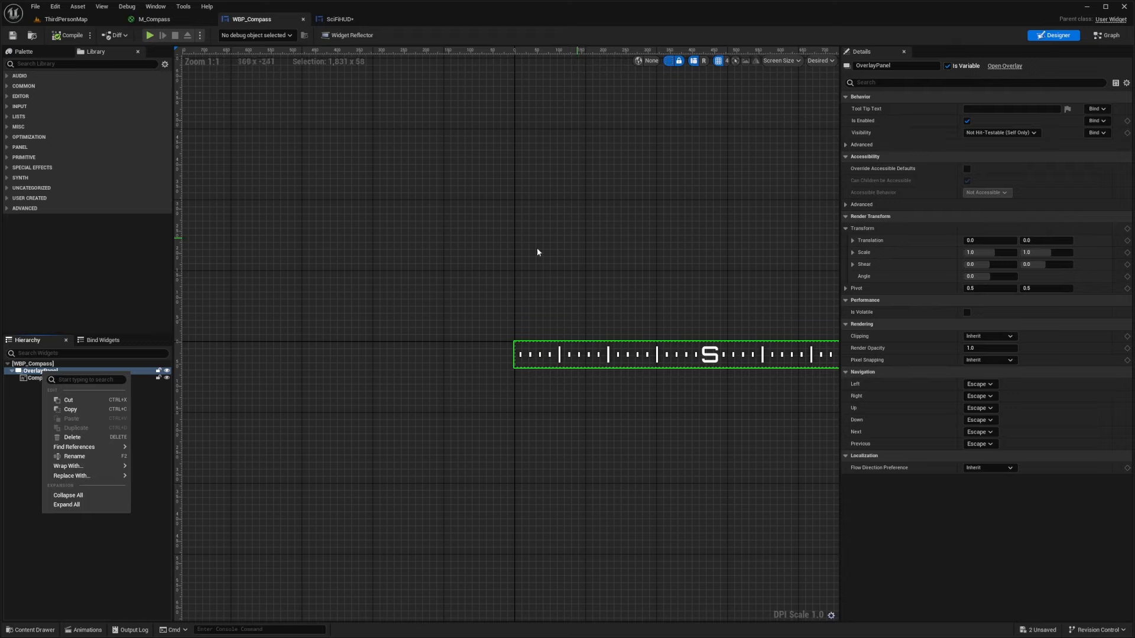
mouse_move(88, 467)
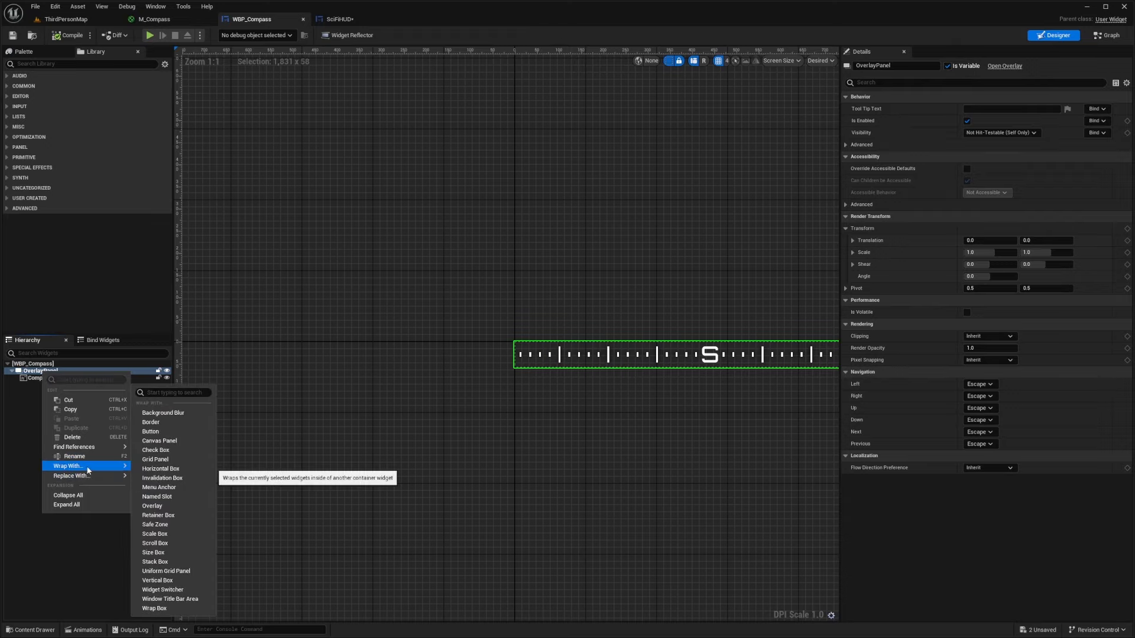
left_click(155, 515)
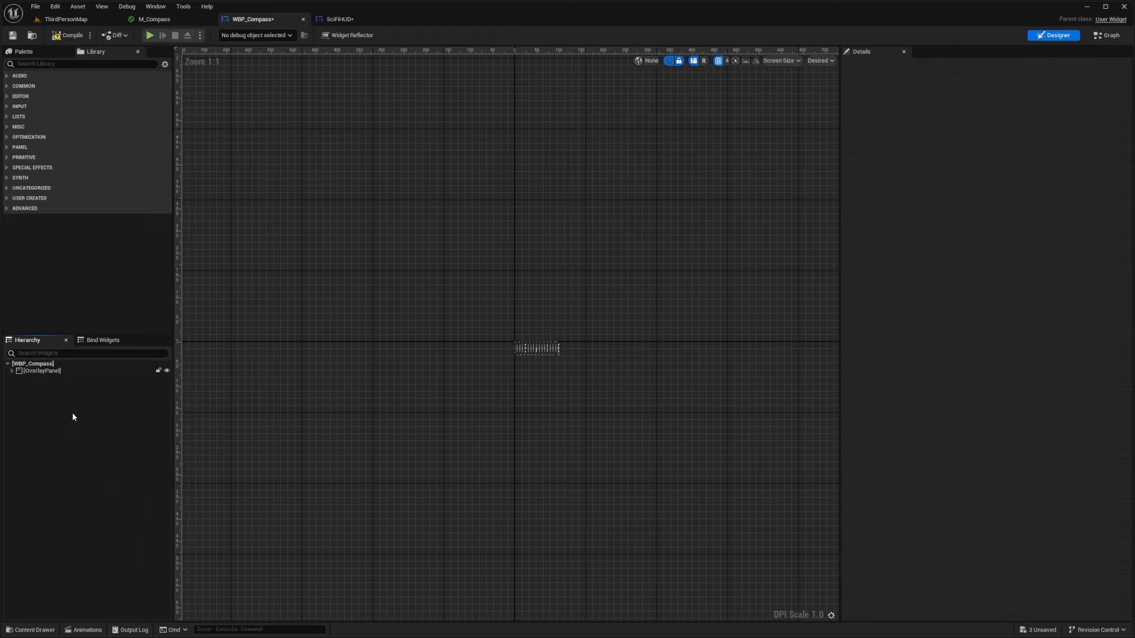
left_click(10, 371)
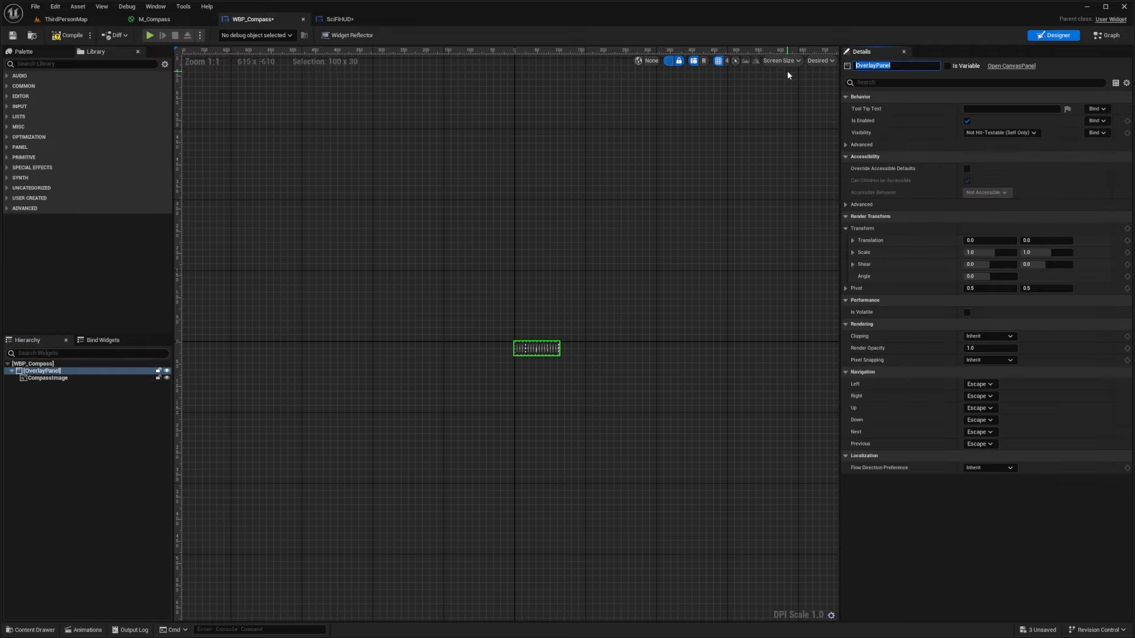
type("CanvasPanel")
key("Return")
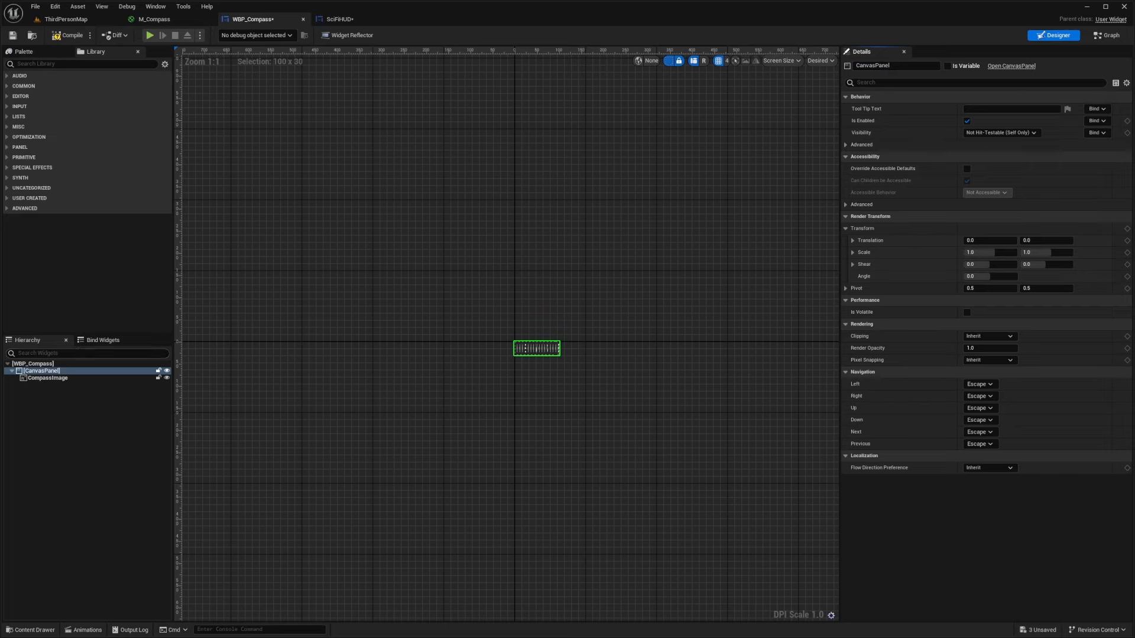
Step: Wrap CompassImage in a new Canvas Panel nested inside the root CanvasPanel
left_click(48, 379)
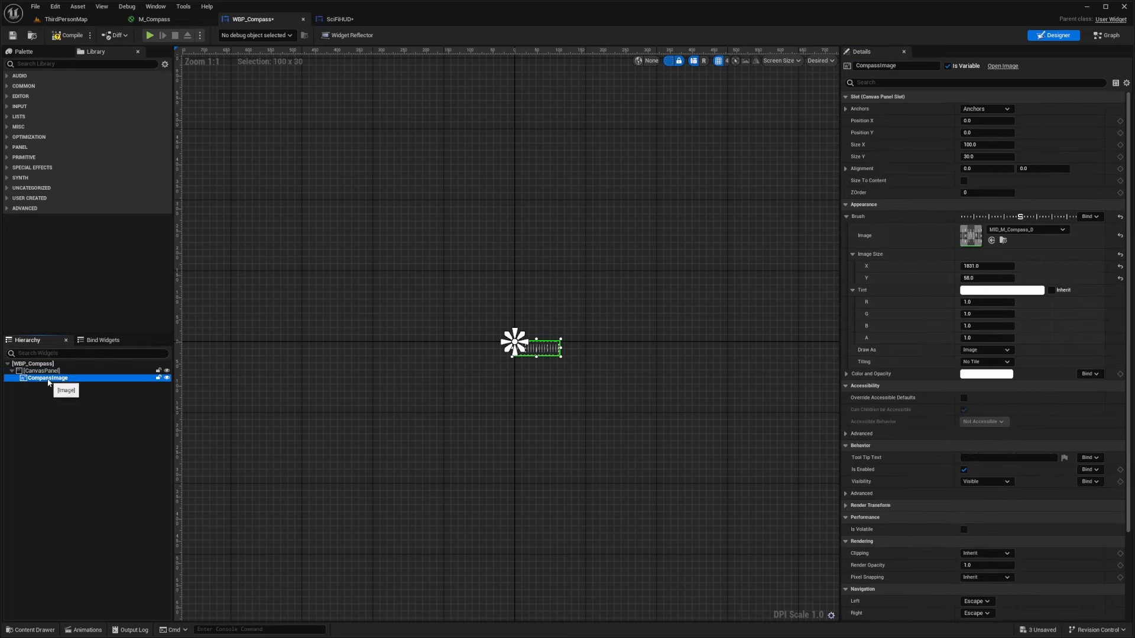
right_click(48, 379)
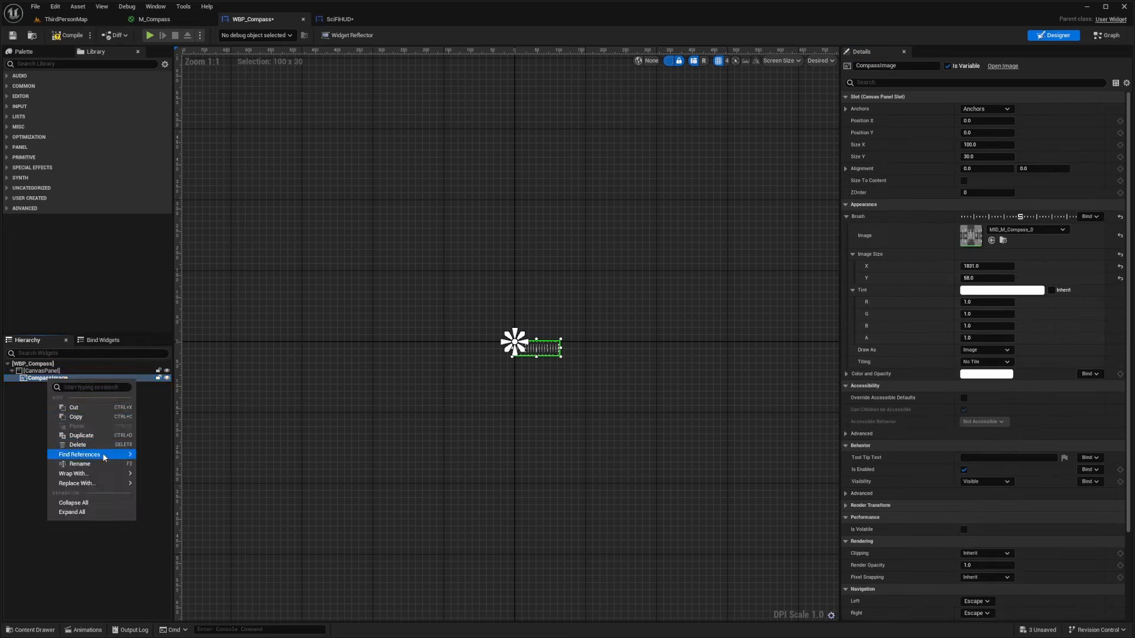
mouse_move(89, 473)
left_click(165, 441)
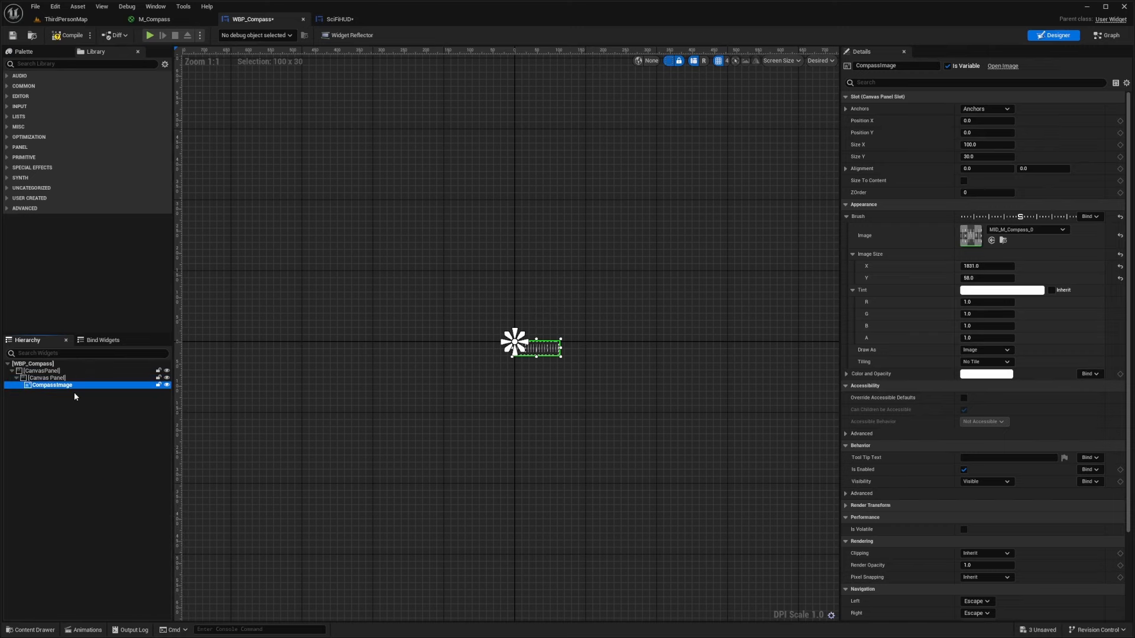
left_click(55, 371)
left_click(57, 379)
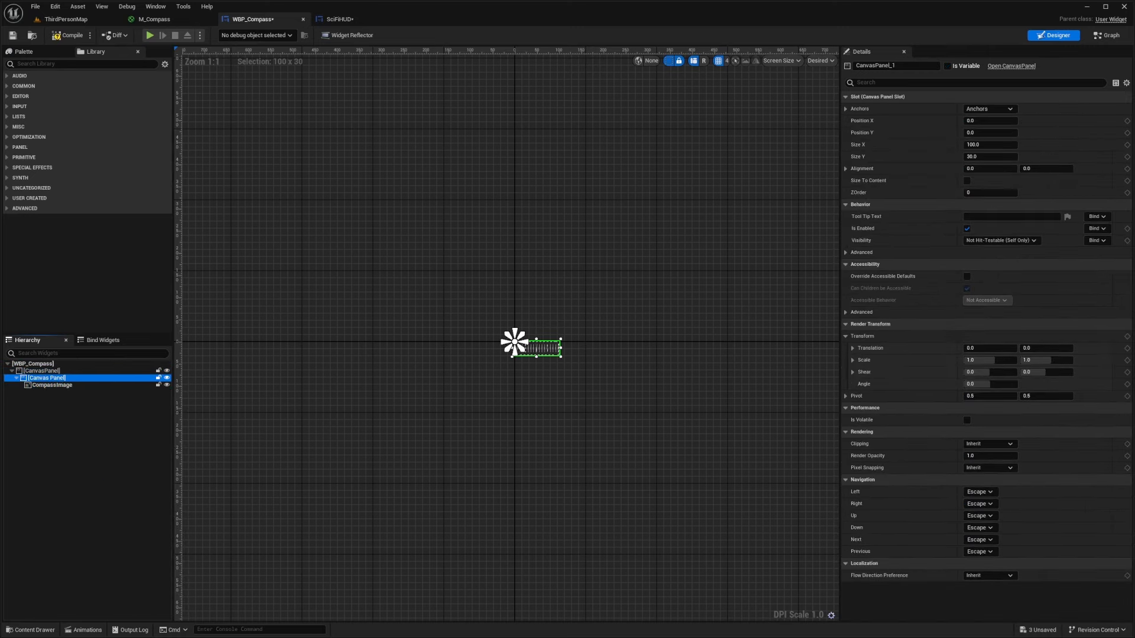
Step: Enable Size To Content for CompassImage so it uses its brush image size
left_click(59, 385)
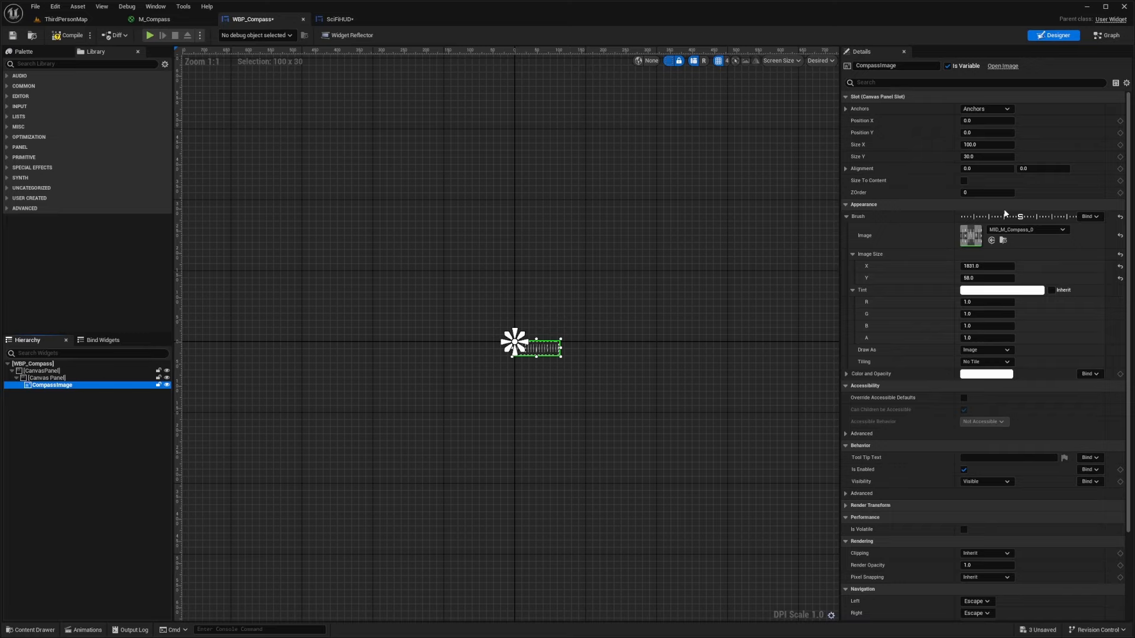
left_click(966, 182)
right_click_drag(654, 242, 451, 186)
scroll(590, 206, "down", 1)
right_click_drag(590, 206, 710, 177)
Step: Rename the nested Canvas Panel that holds CompassImage to CompassPanel
left_click(441, 253)
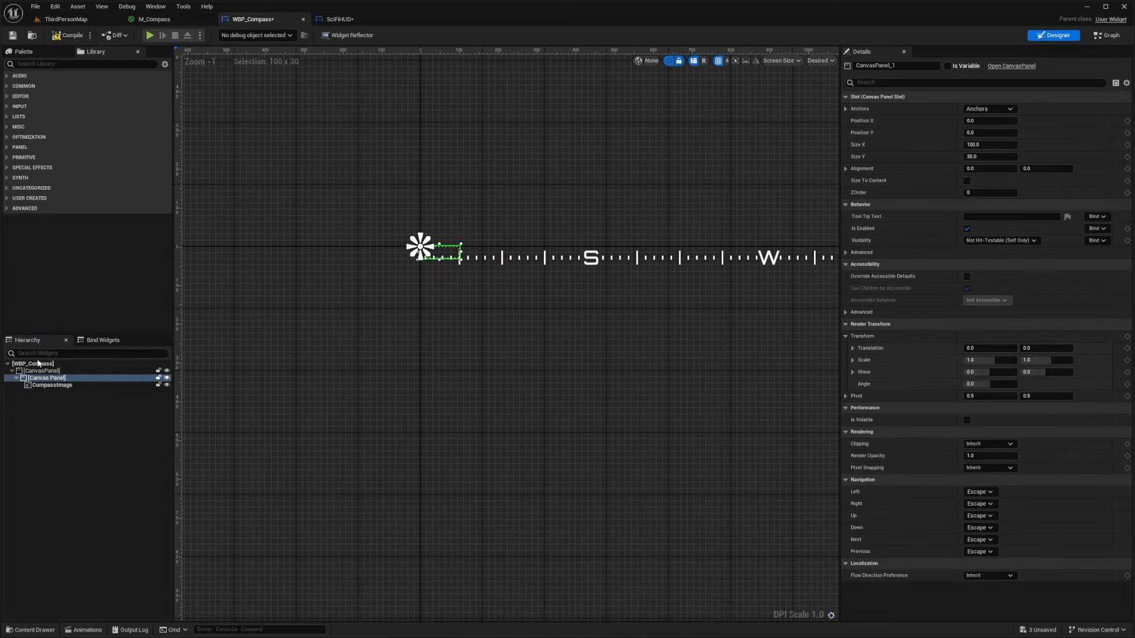
left_click(42, 378)
left_click(916, 65)
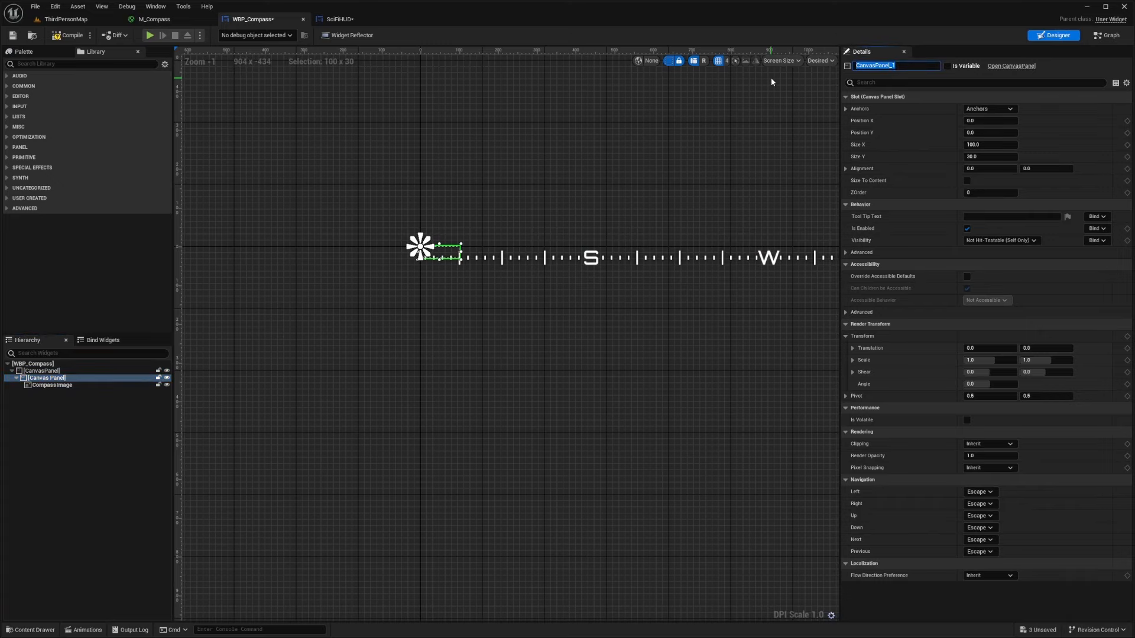
type("CompassPanel")
key("Return")
right_click_drag(772, 81, 665, 181)
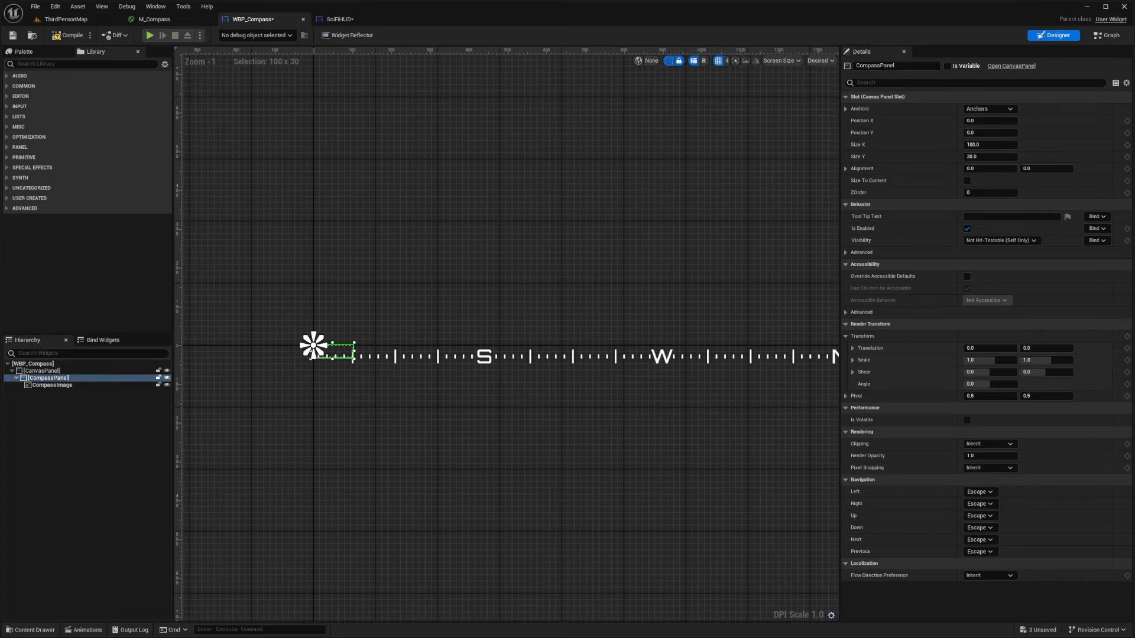
left_click(89, 381)
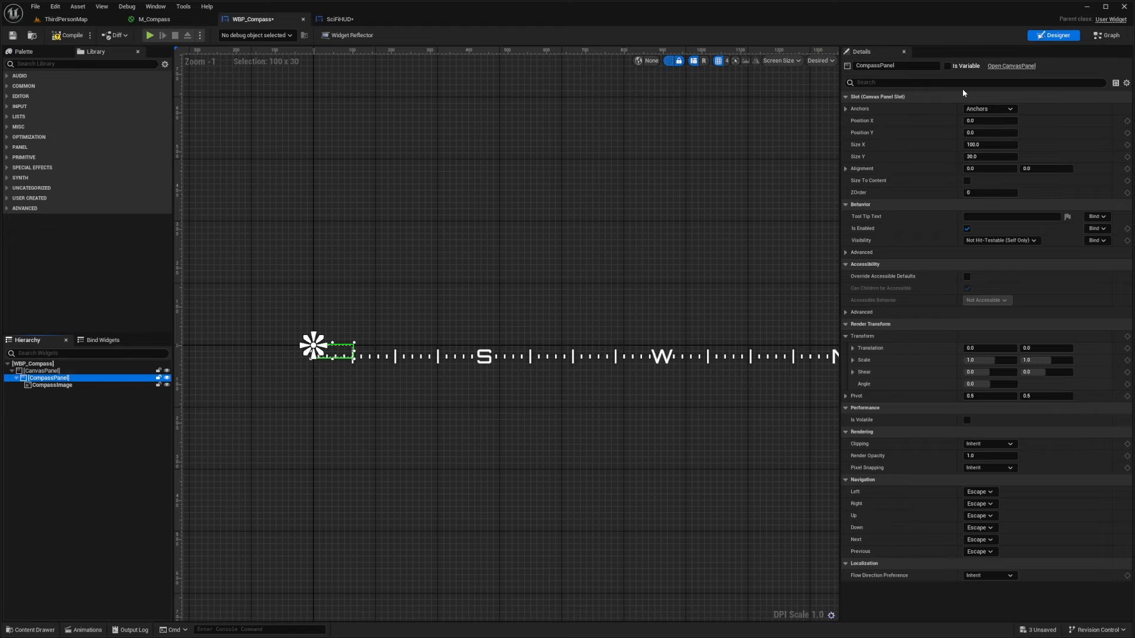
Step: Switch the WBP_Compass designer preview from the Desired size to Fill Screen
left_click(820, 60)
left_click(837, 80)
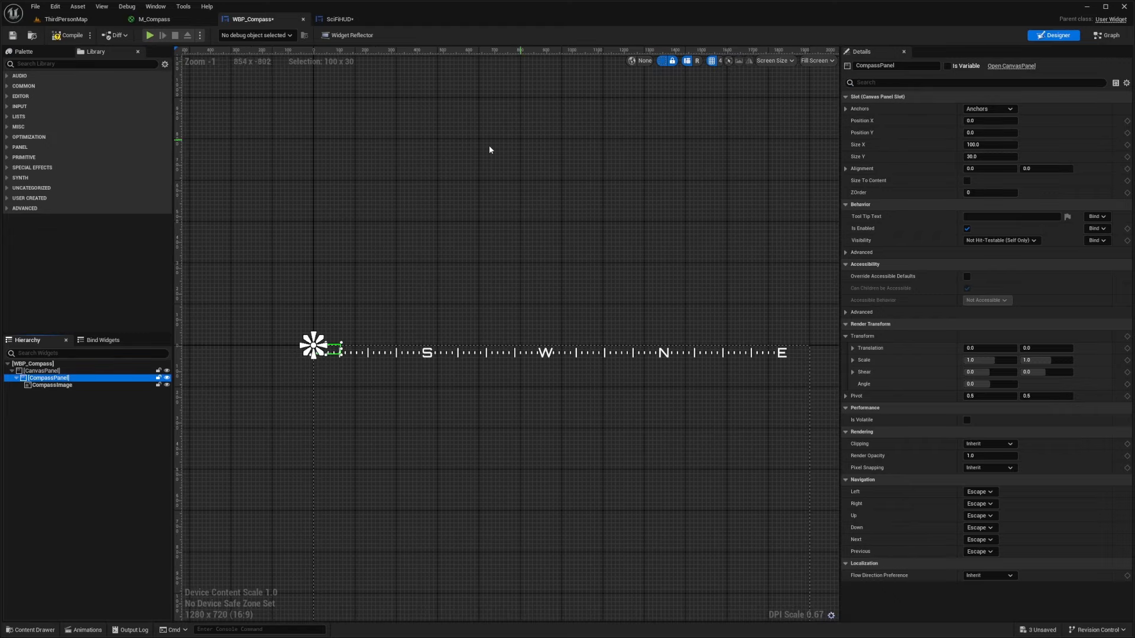
right_click_drag(639, 236, 622, 155)
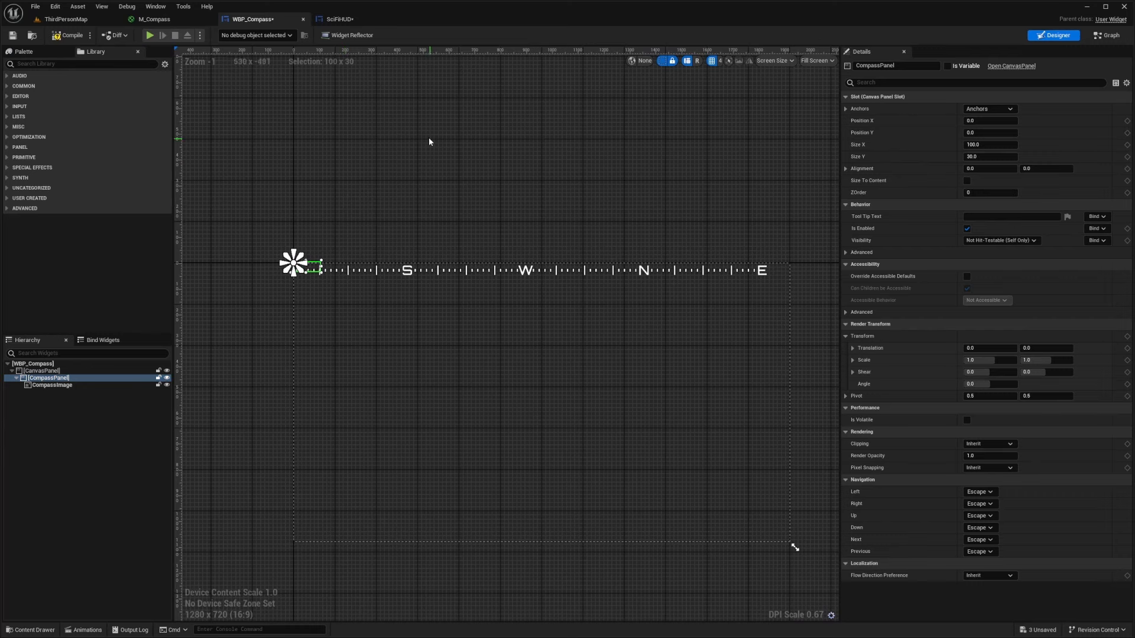
Step: Anchor CompassPanel to the top centre, reset its Position X to 0, and set its horizontal alignment to 0.5
left_click(991, 108)
left_click(1009, 137)
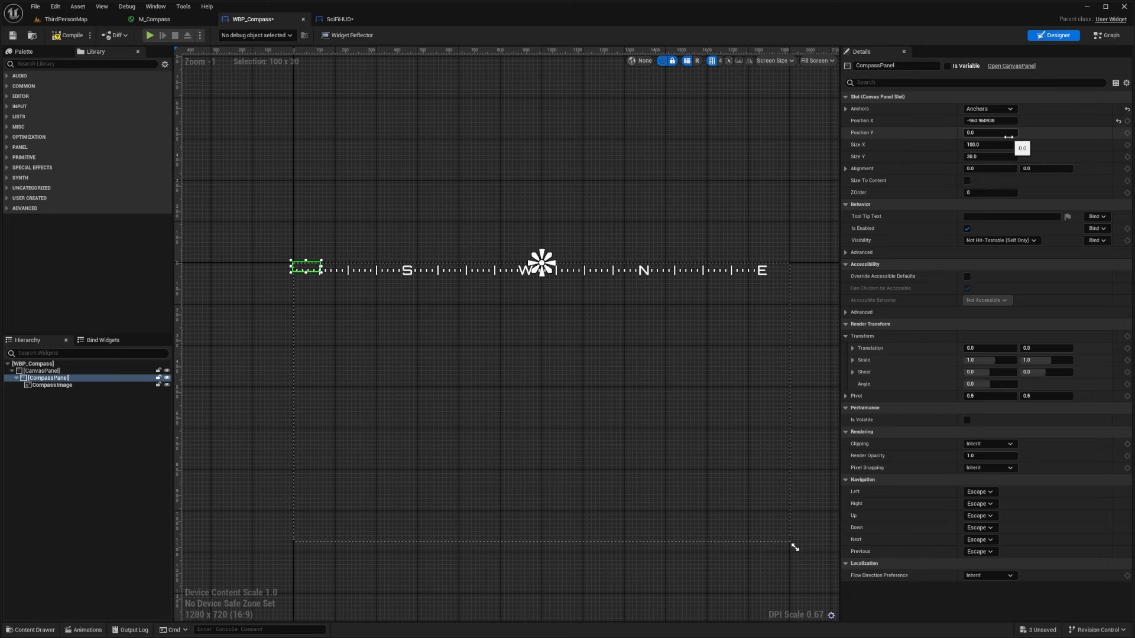
left_click(1118, 121)
left_click(996, 168)
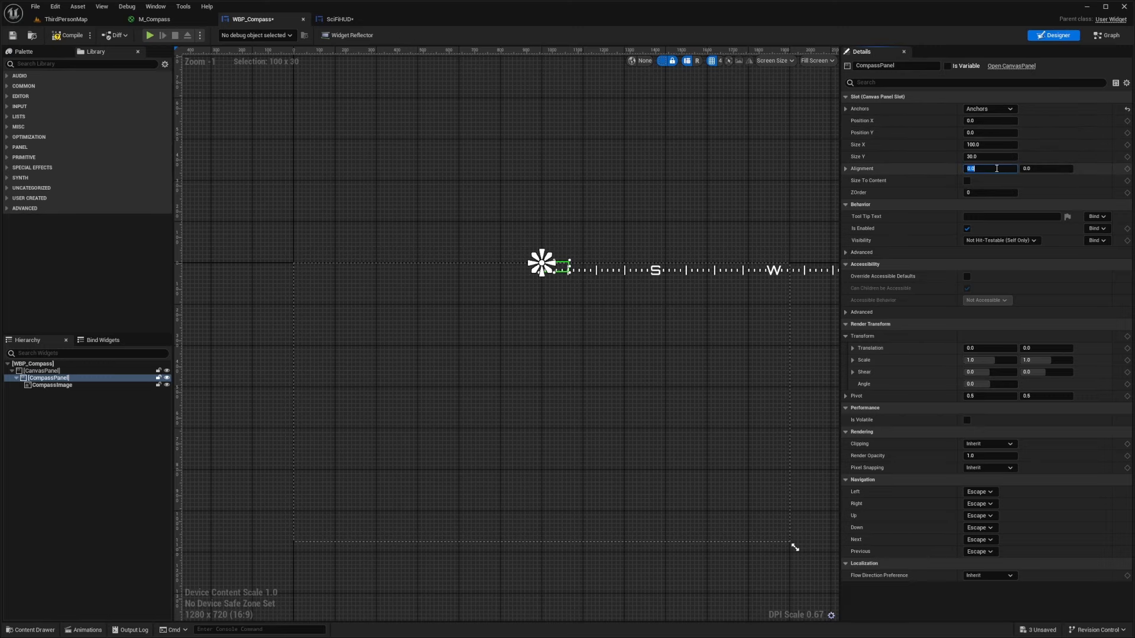
type("0.5")
key("Return")
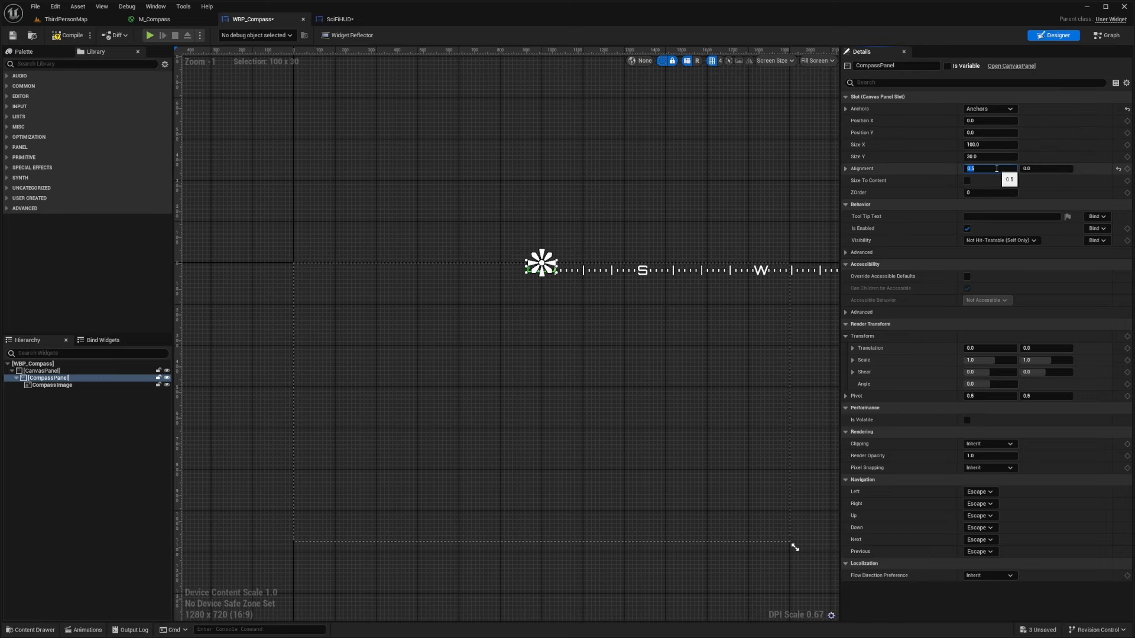
Step: Try widths of 500 and 1000 for CompassPanel, then settle on a Size X of 800
scroll(505, 234, "up", 4)
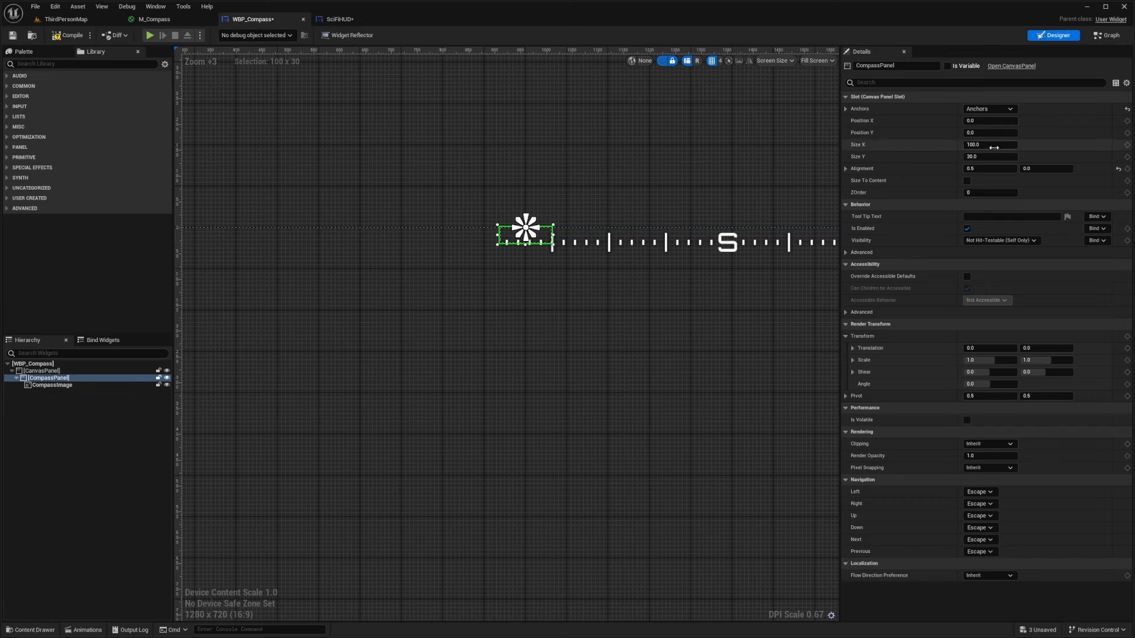
left_click_drag(994, 147, 986, 147)
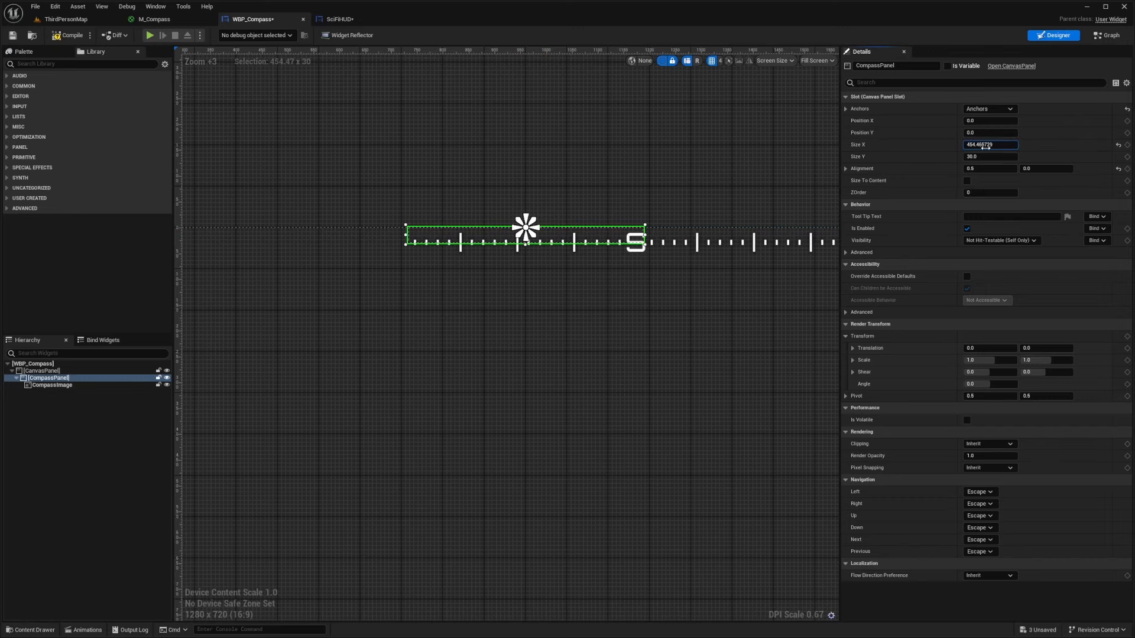
left_click(984, 147)
type("500")
key("Return")
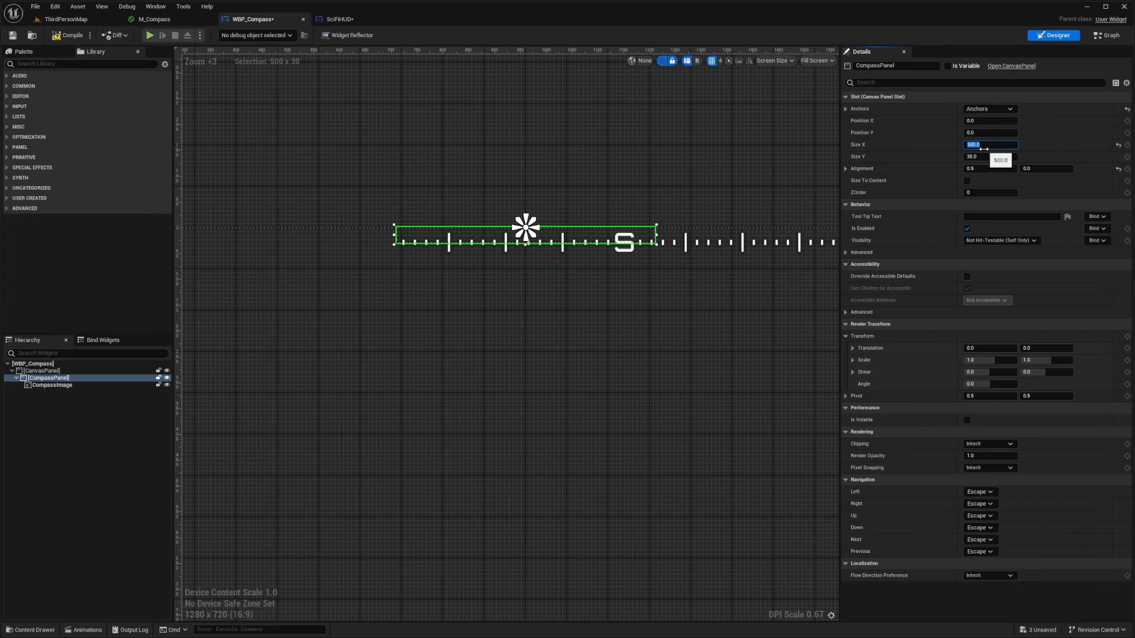
scroll(577, 269, "down", 6)
type("1000")
key("Return")
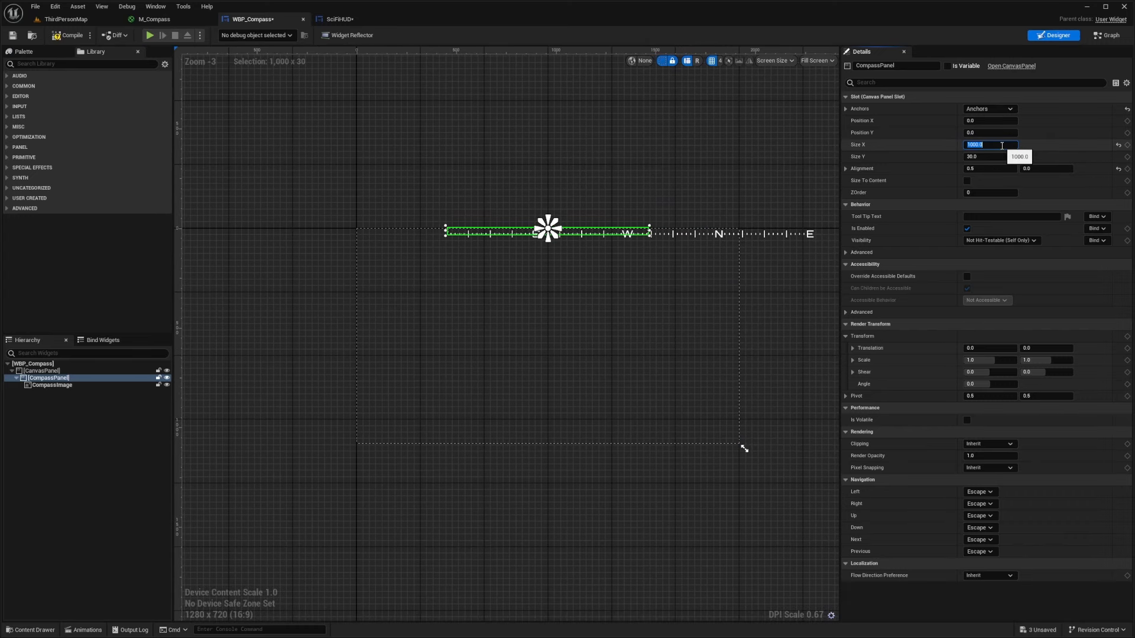
type("800")
key("Return")
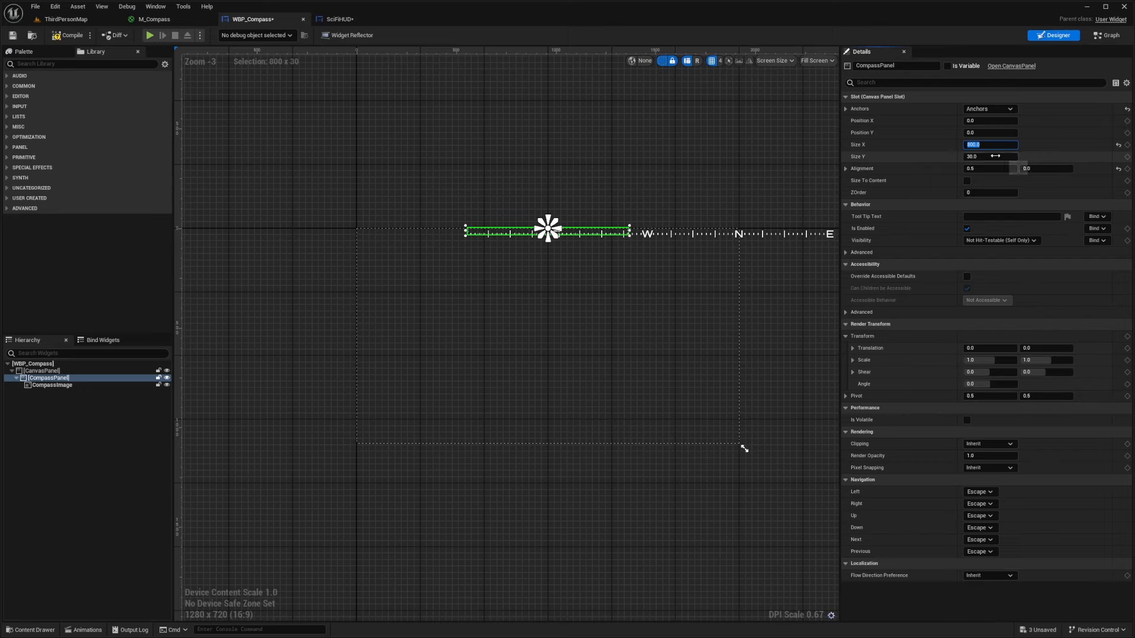
Step: Check CompassImage's brush height and set CompassPanel's Size Y to the matching 58
left_click(996, 156)
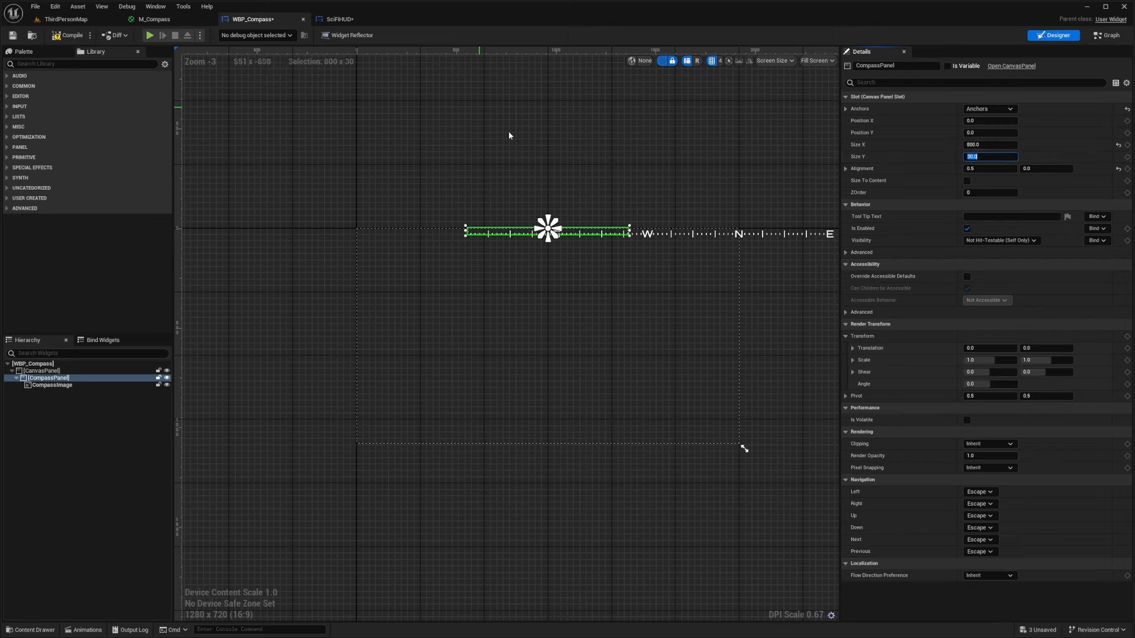
left_click(680, 237)
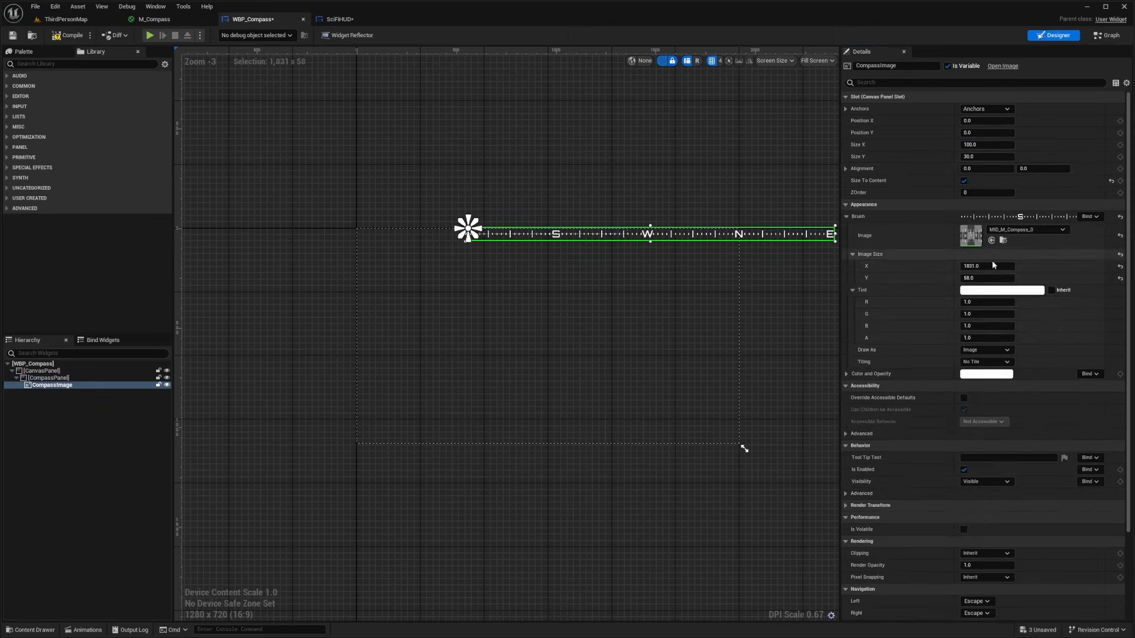
left_click(68, 384)
left_click(50, 378)
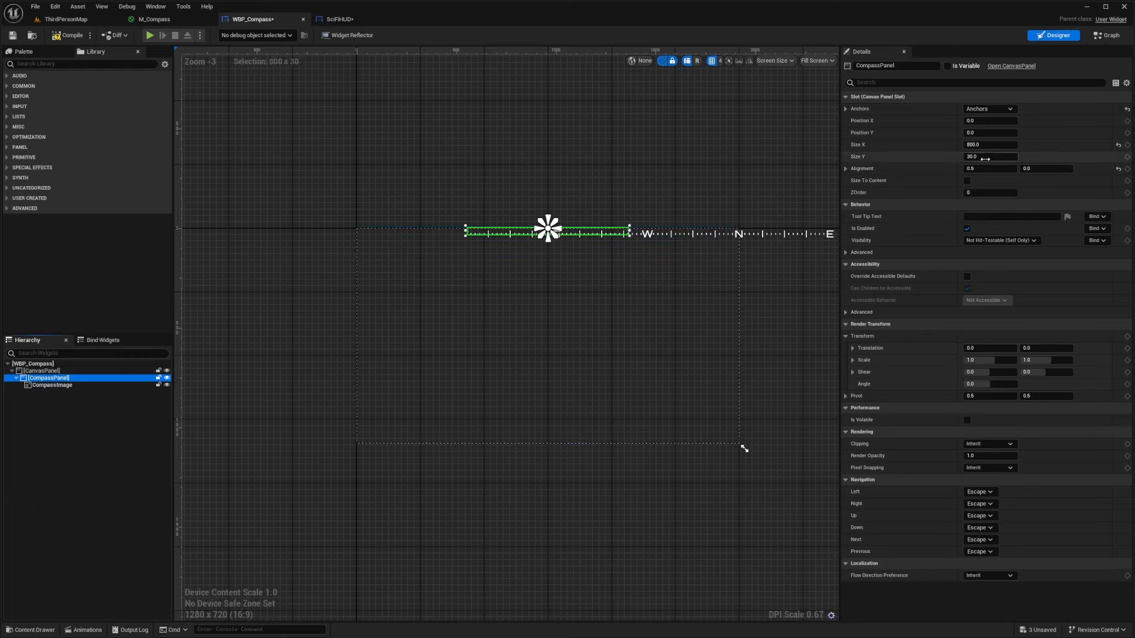
left_click(993, 156)
key("Return")
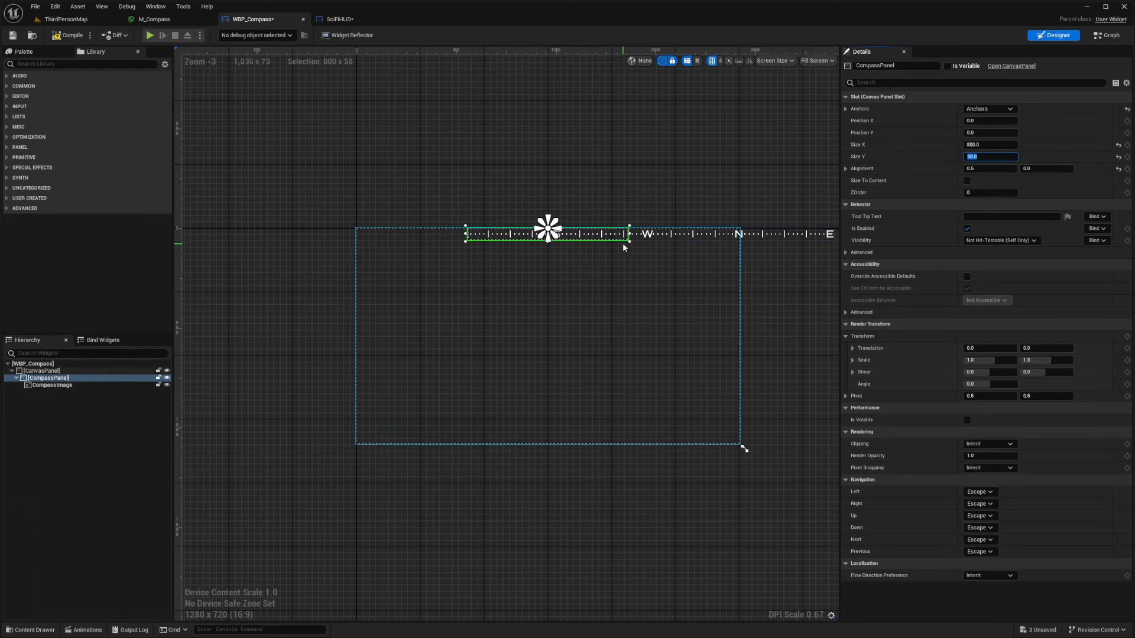
Step: Set CompassPanel's clipping to Clip to Bounds so CompassImage is cropped to the panel
left_click(70, 386)
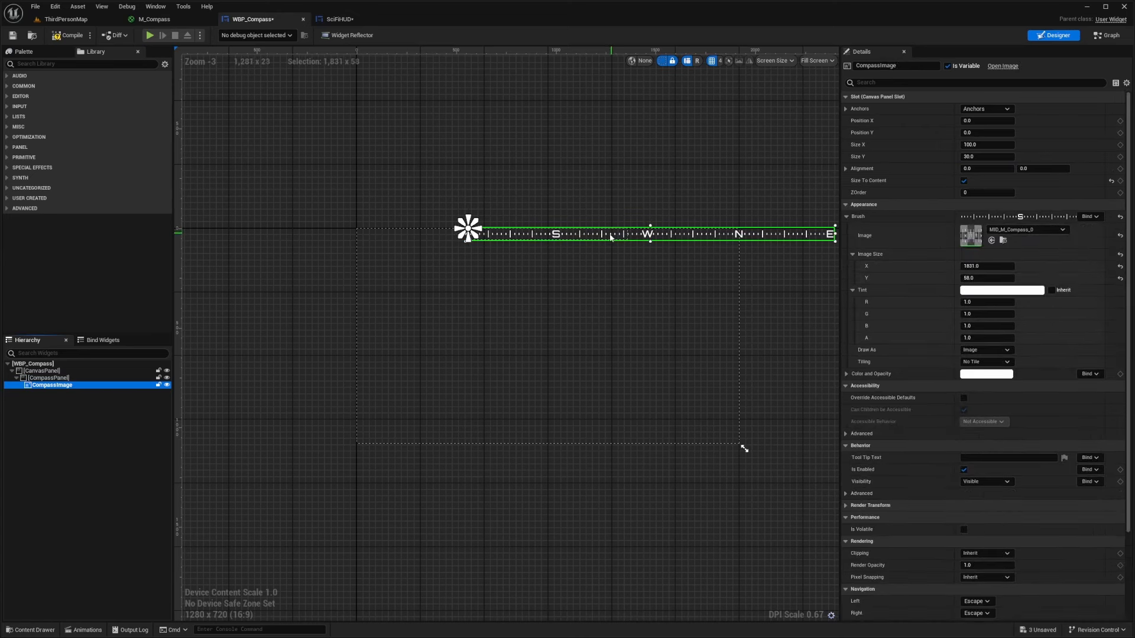
left_click(66, 379)
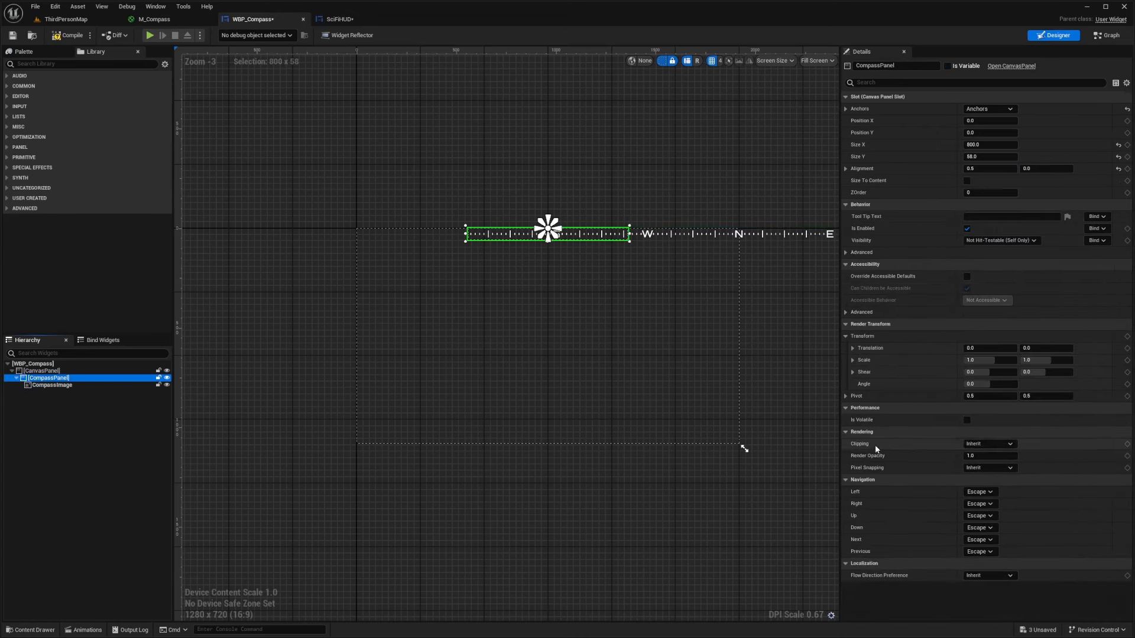
left_click(991, 445)
left_click(981, 461)
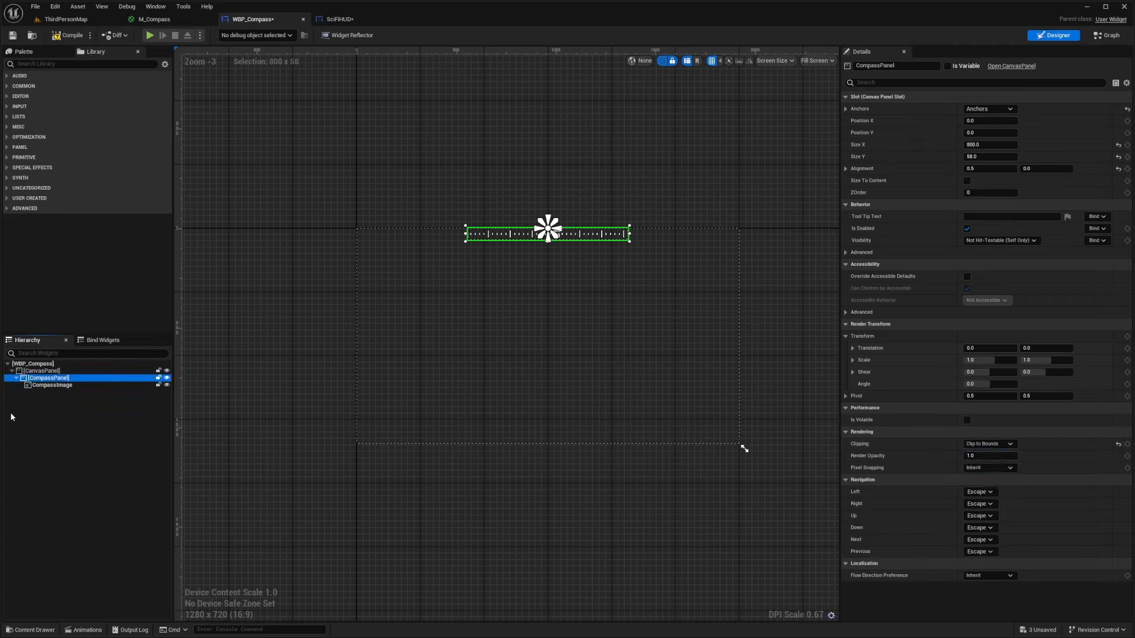
Step: Slide CompassImage inside CompassPanel to about X -956, Y 0 so the N sits near the panel's centre
left_click(52, 384)
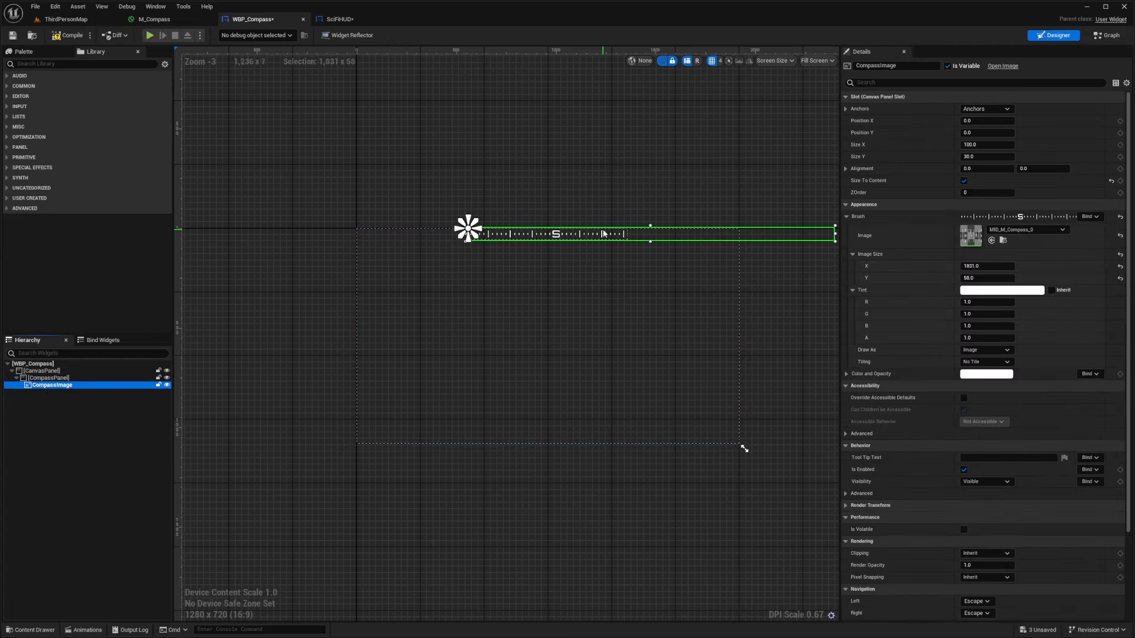
left_click_drag(603, 234, 452, 231)
scroll(565, 236, "up", 4)
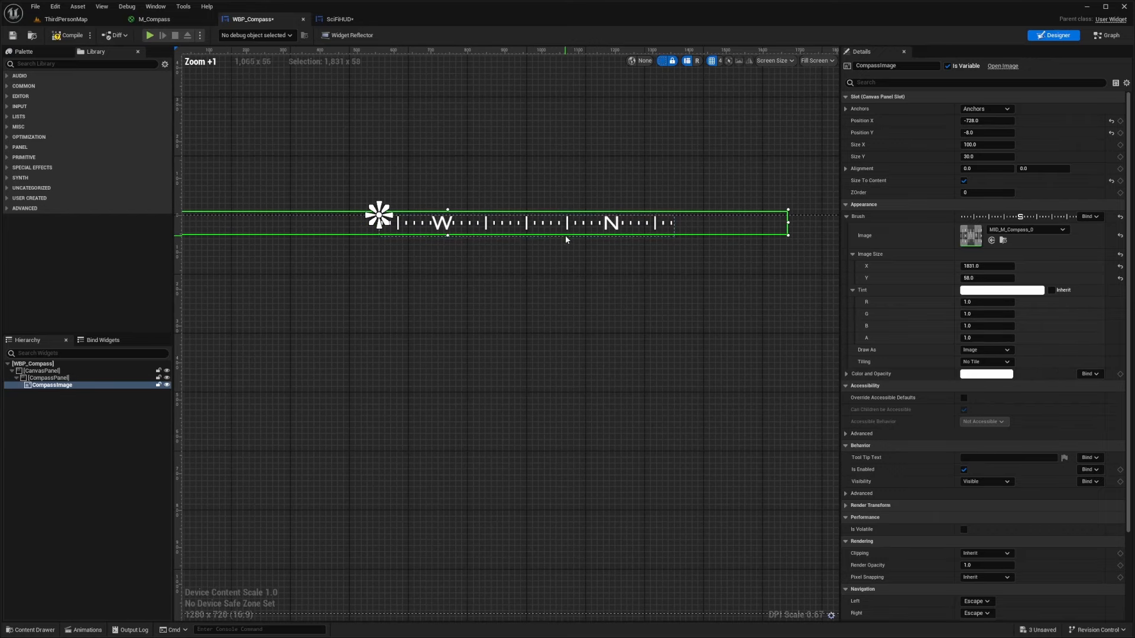
scroll(574, 260, "up", 2)
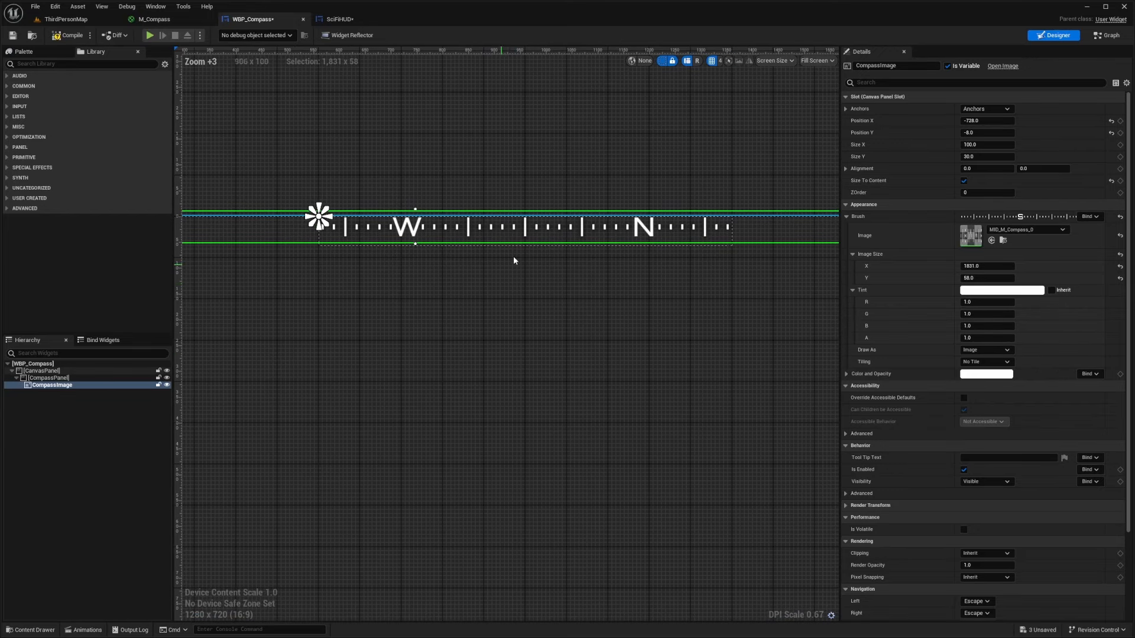
left_click_drag(651, 231, 534, 235)
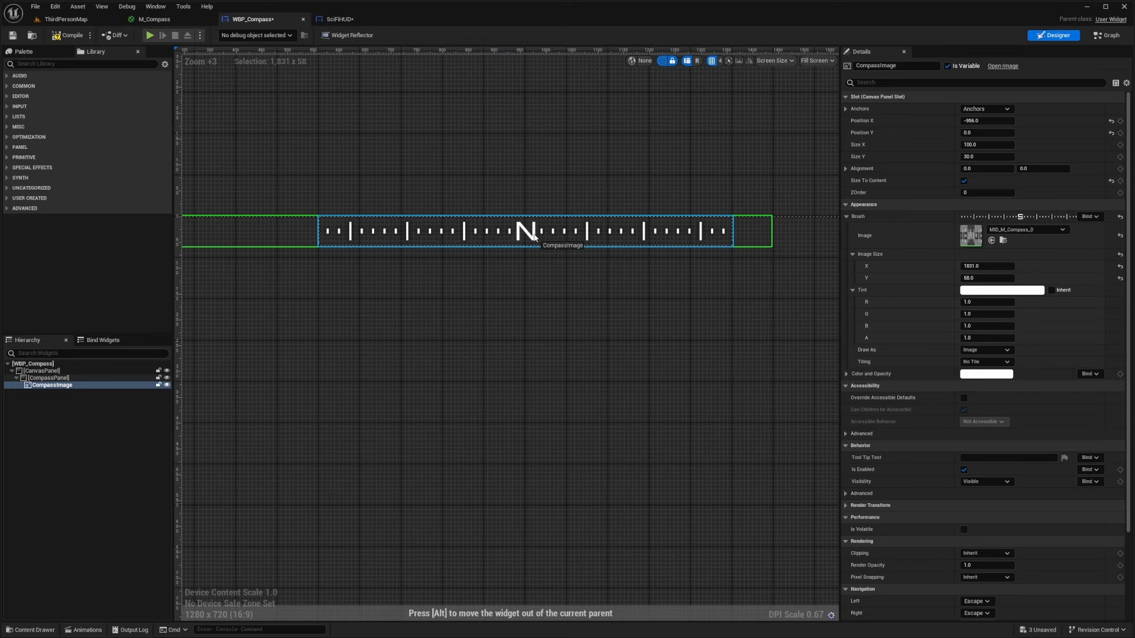
Step: Fine-tune CompassImage's Position X to -960 to centre the N, and save WBP_Compass
scroll(534, 236, "up", 13)
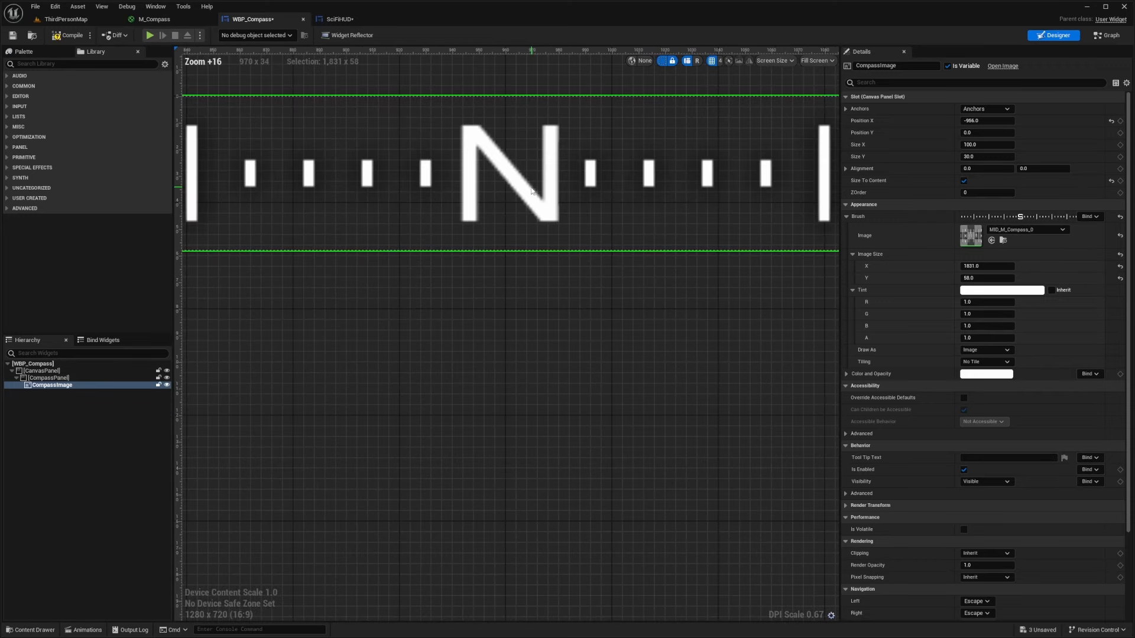
left_click_drag(514, 191, 520, 179)
key("Left")
scroll(514, 262, "down", 13)
key("ctrl+s")
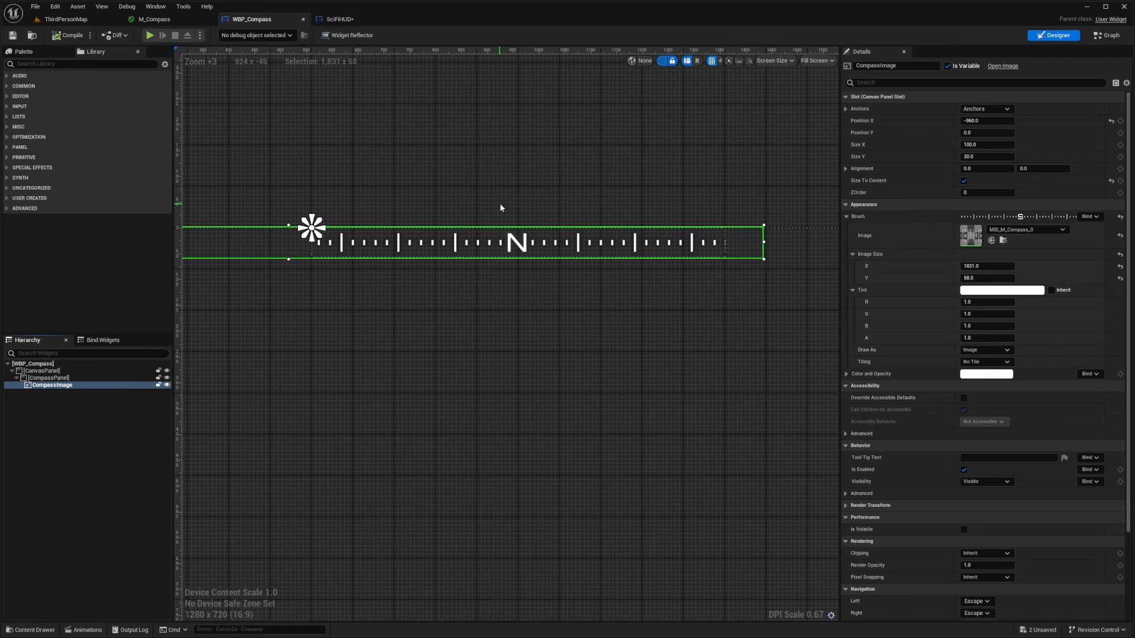
right_click_drag(525, 316, 531, 338)
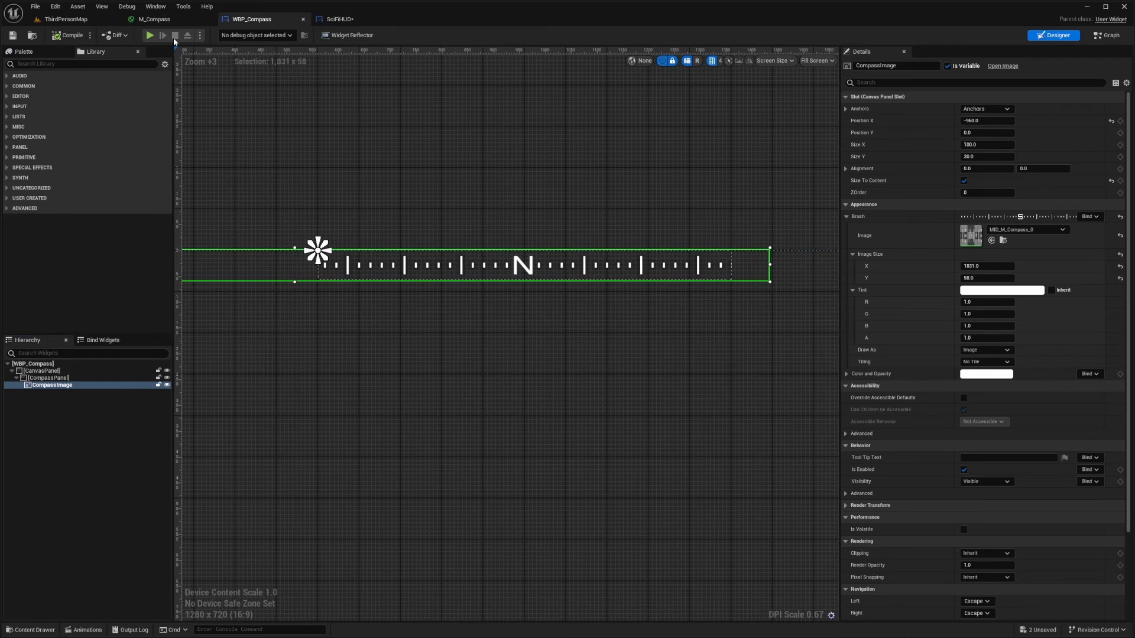
Step: In SciFiHUD, anchor WBP_Compass to the top centre, move it to about X -913, Y 16, and save
left_click(340, 19)
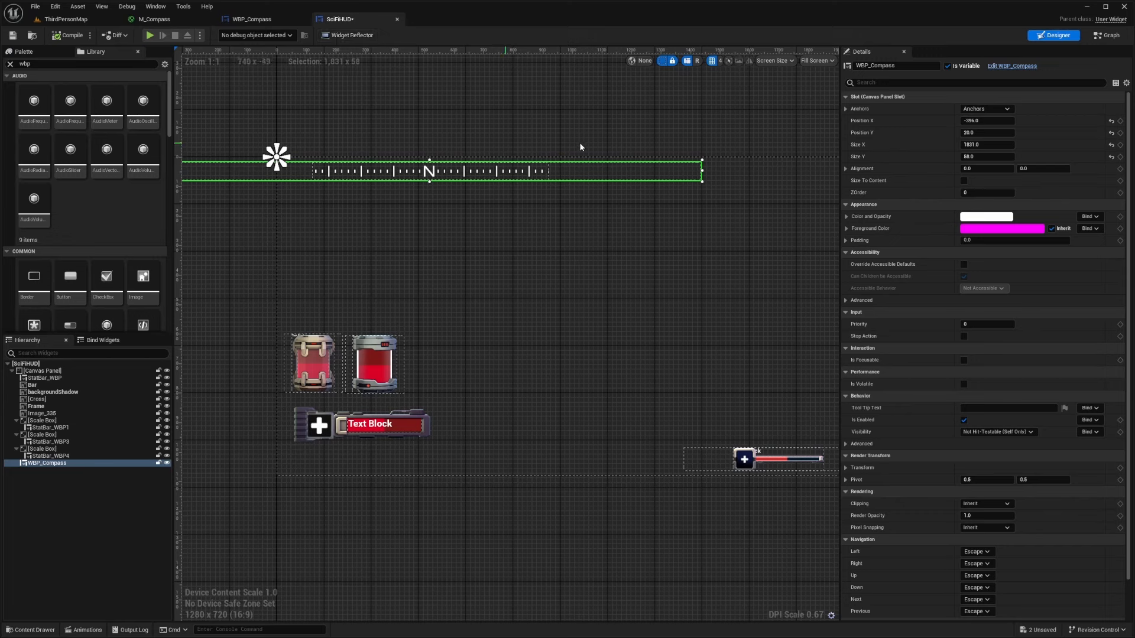
left_click(986, 109)
left_click(1004, 136)
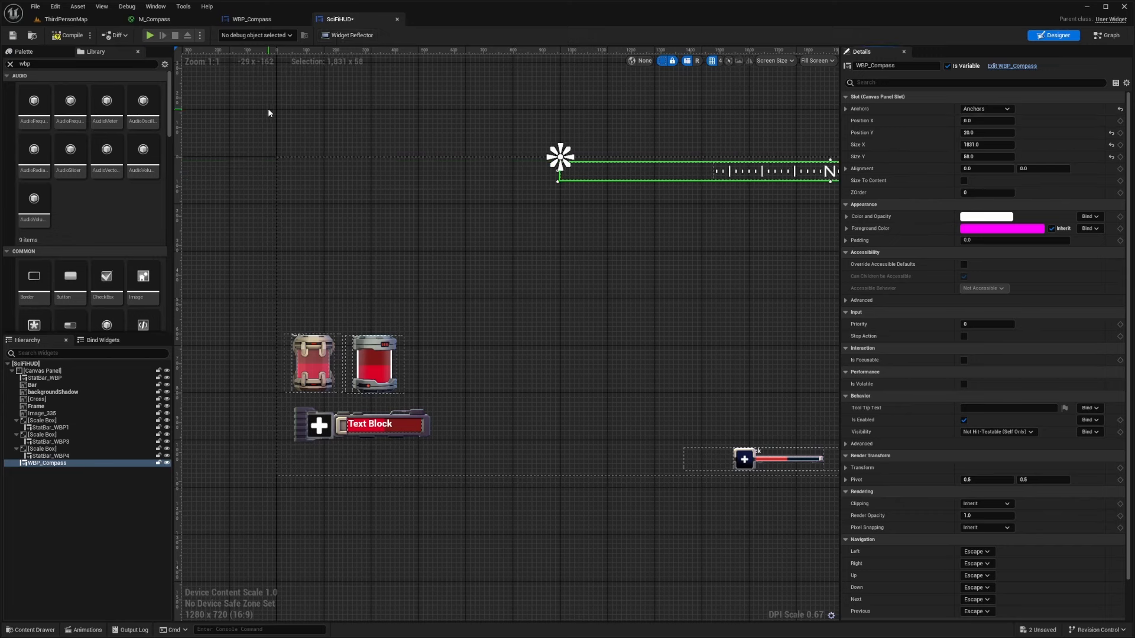
left_click_drag(749, 176, 480, 176)
scroll(534, 201, "up", 12)
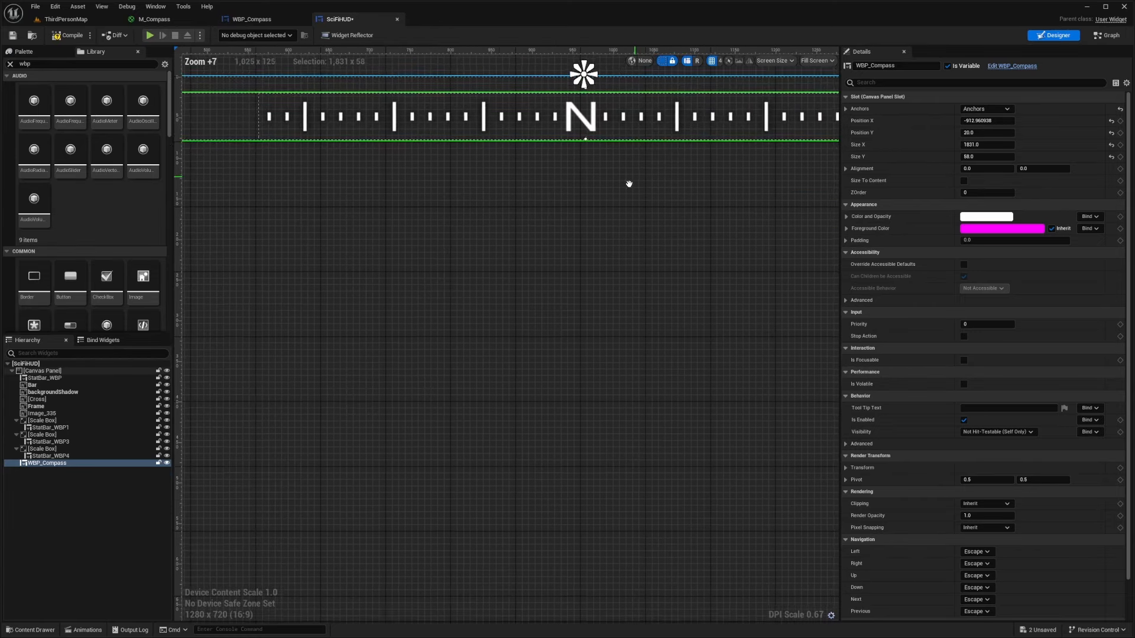
scroll(509, 257, "down", 8)
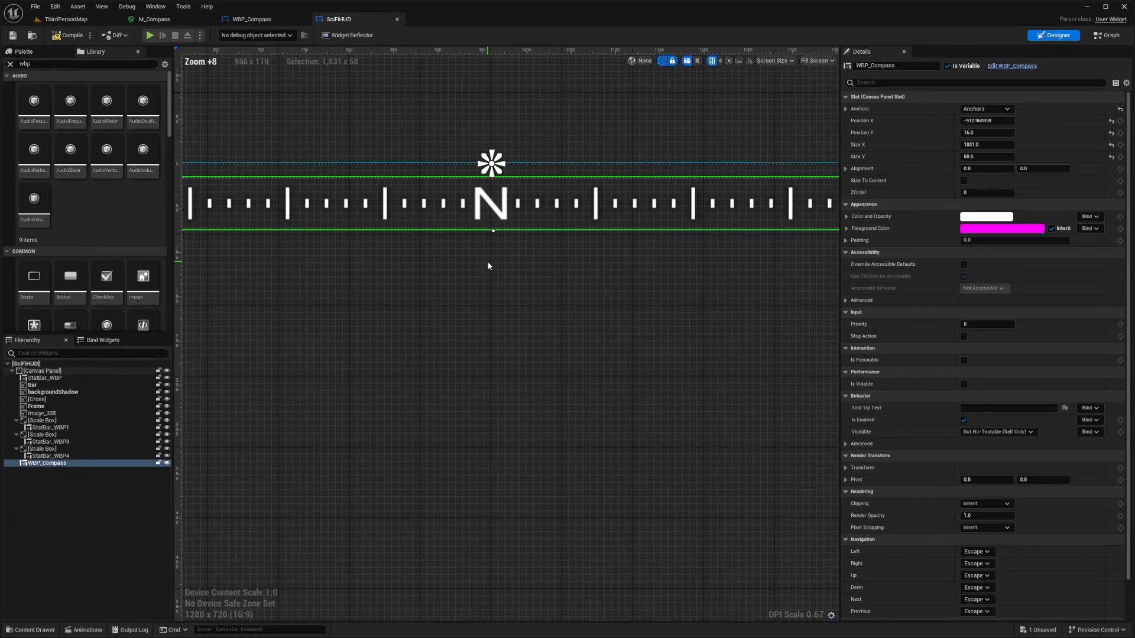
Step: Play ThirdPersonMap in a full-screen viewport, turn the character through the compass directions to test the HUD, and end the session
left_click(65, 19)
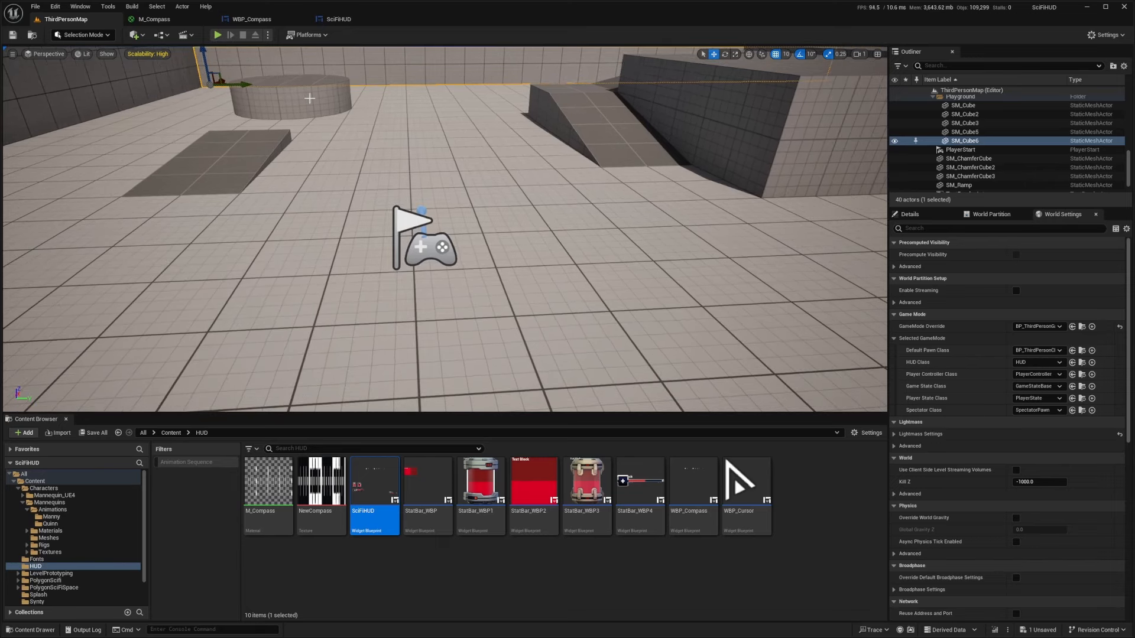
key("F11")
key("alt+p")
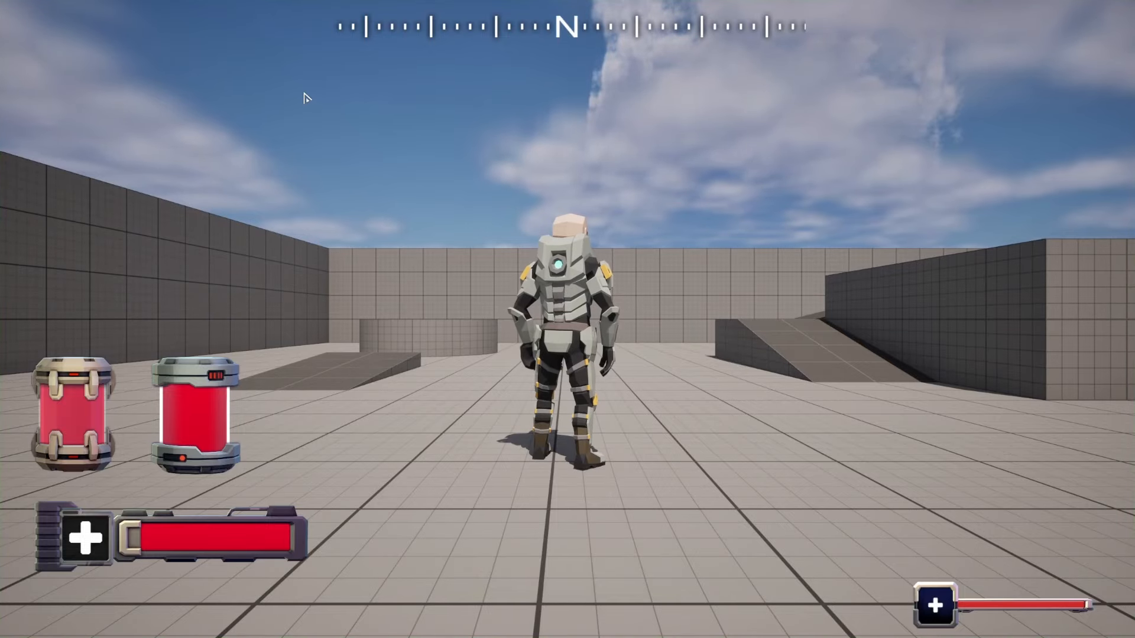
key("w")
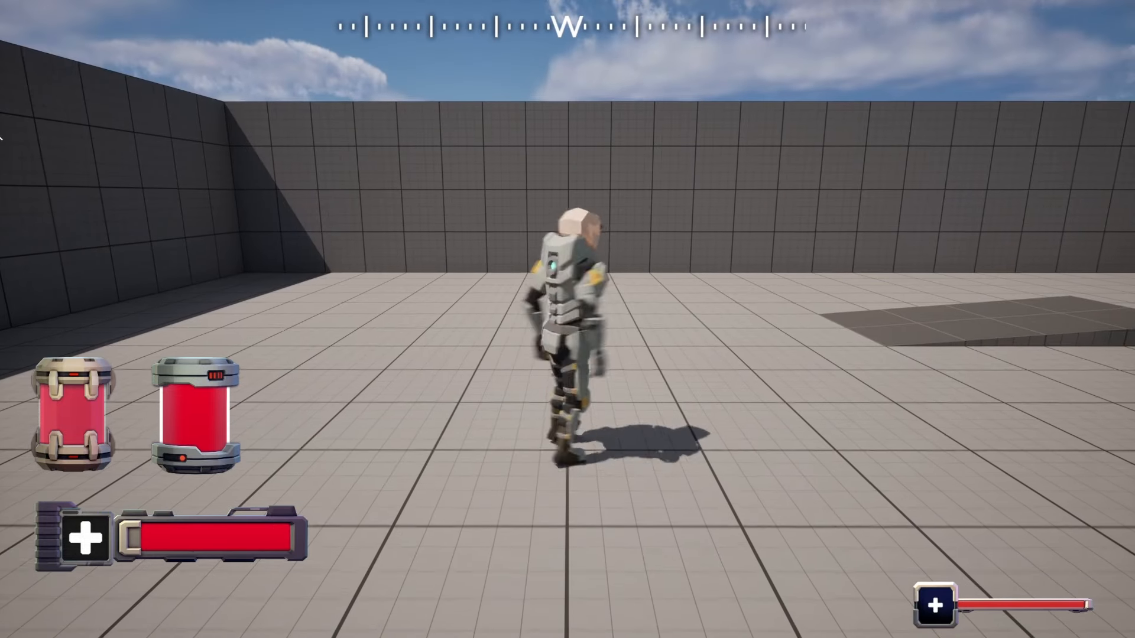
key("w")
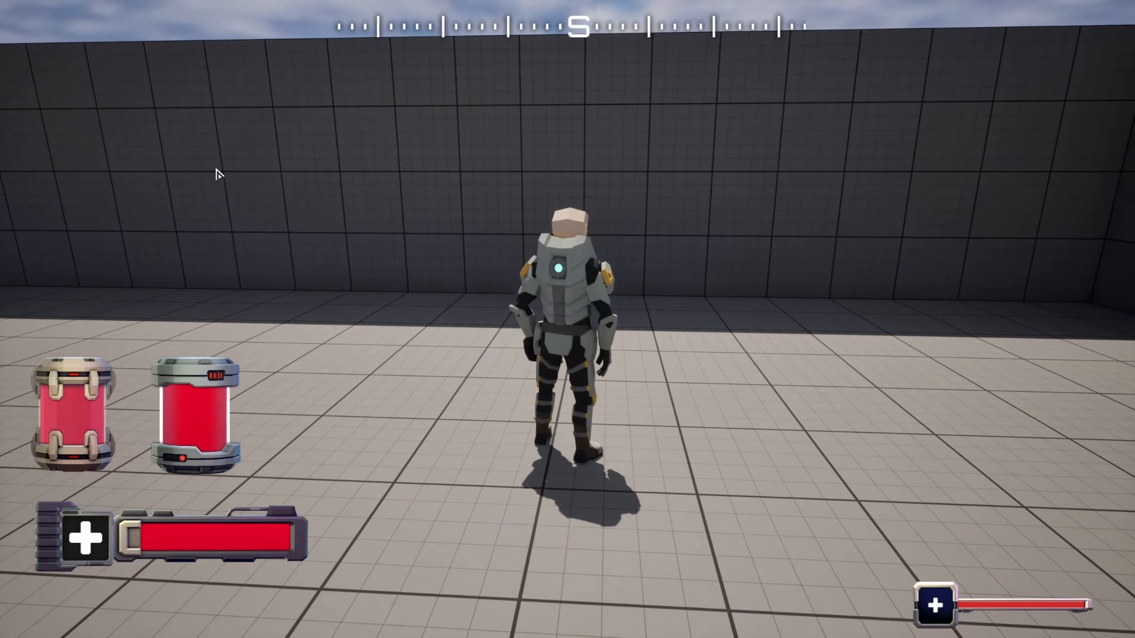
key("w")
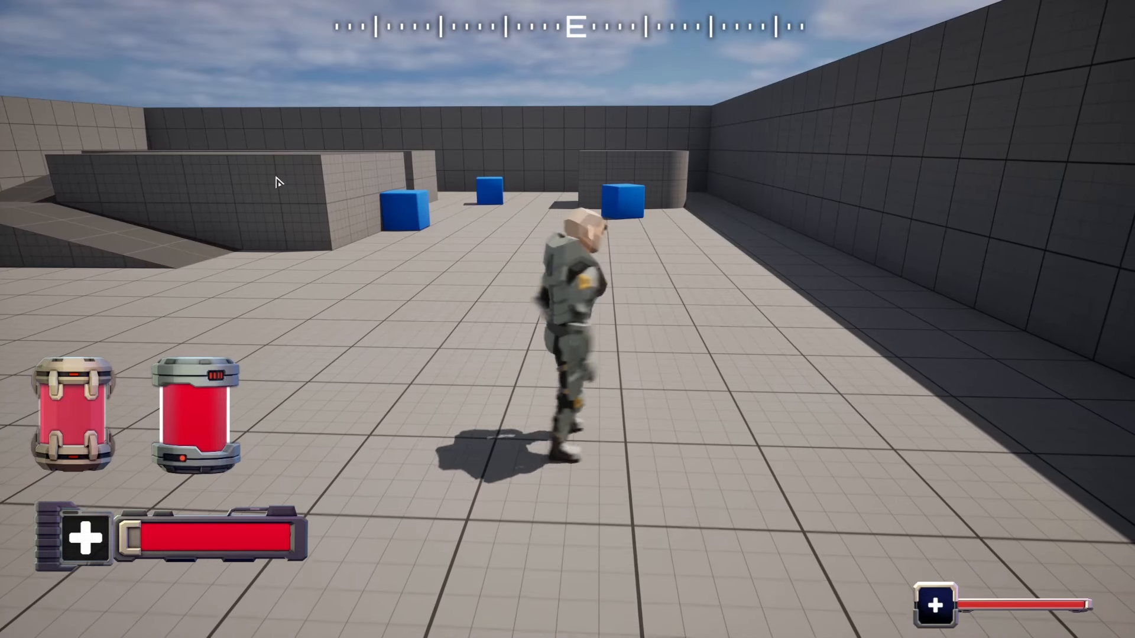
key("Escape")
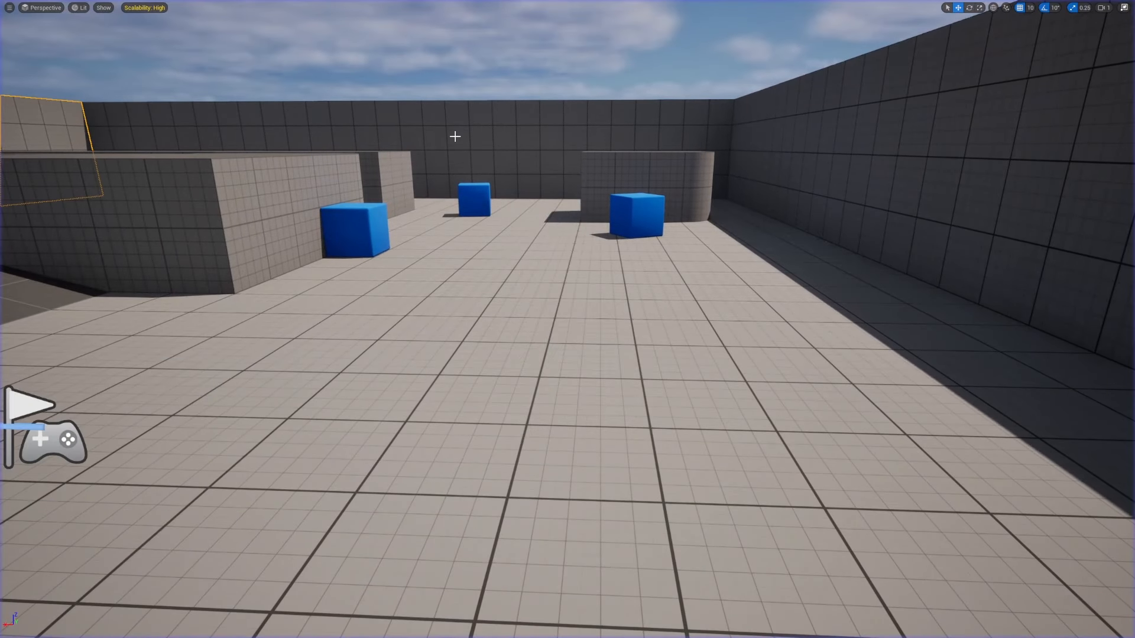
key("F11")
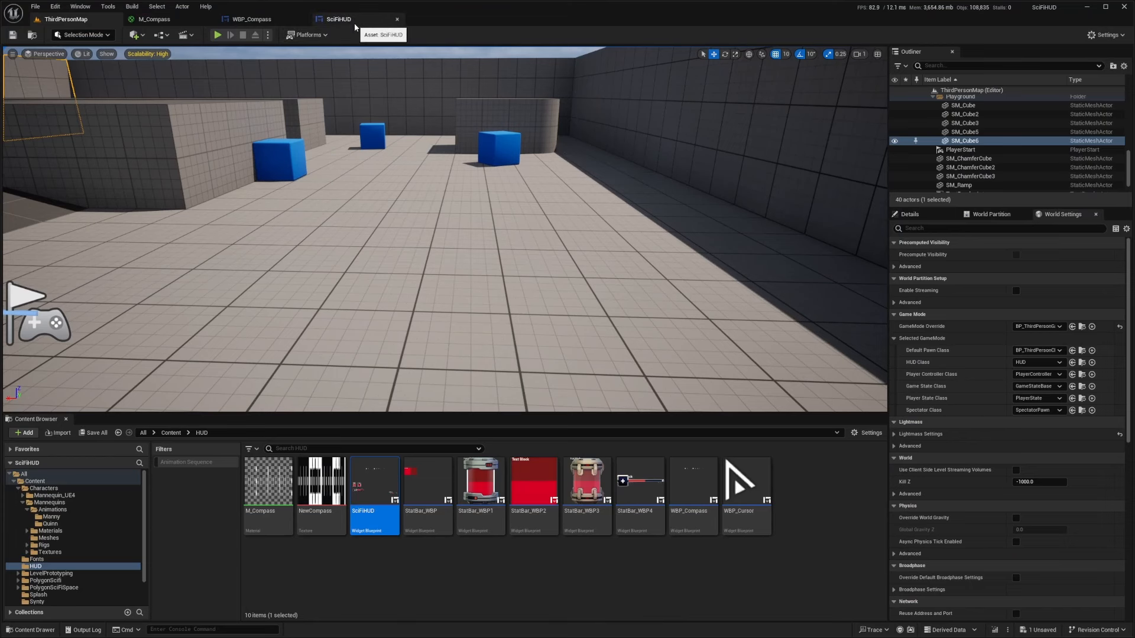
Step: In SciFiHUD, set WBP_Compass's Position Y to 40
left_click(350, 21)
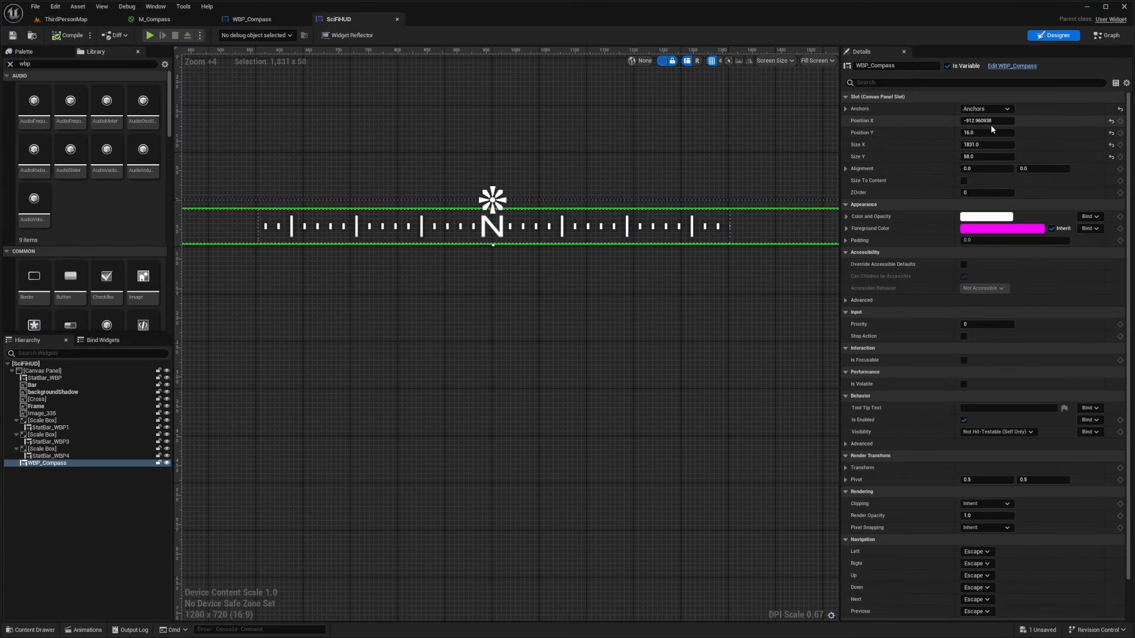
left_click_drag(500, 235, 500, 235)
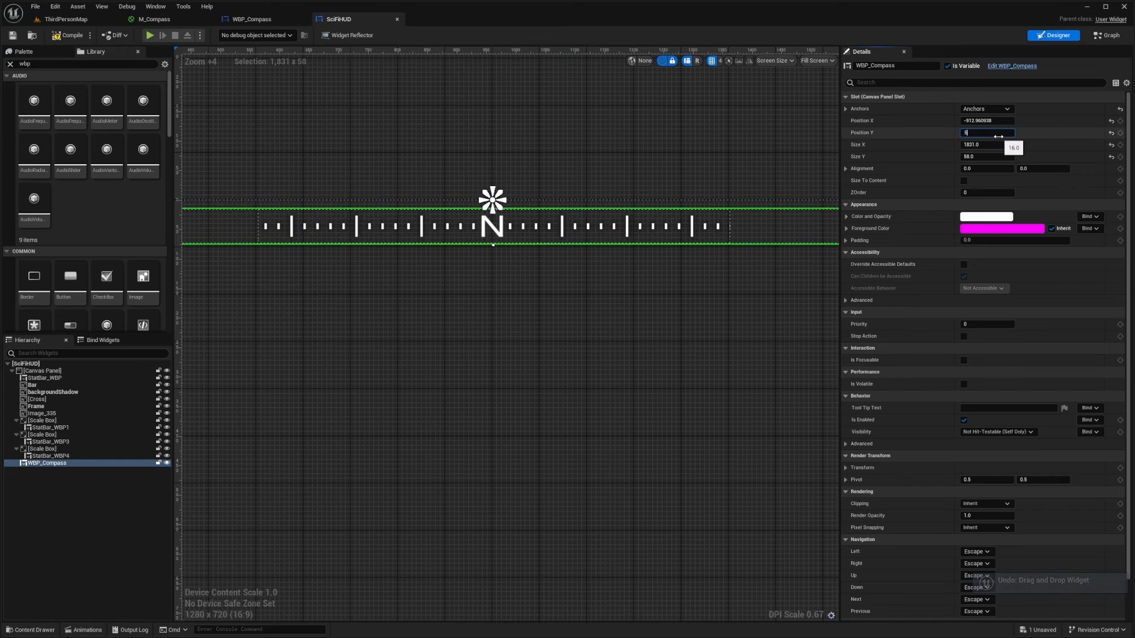
type("40")
key("Return")
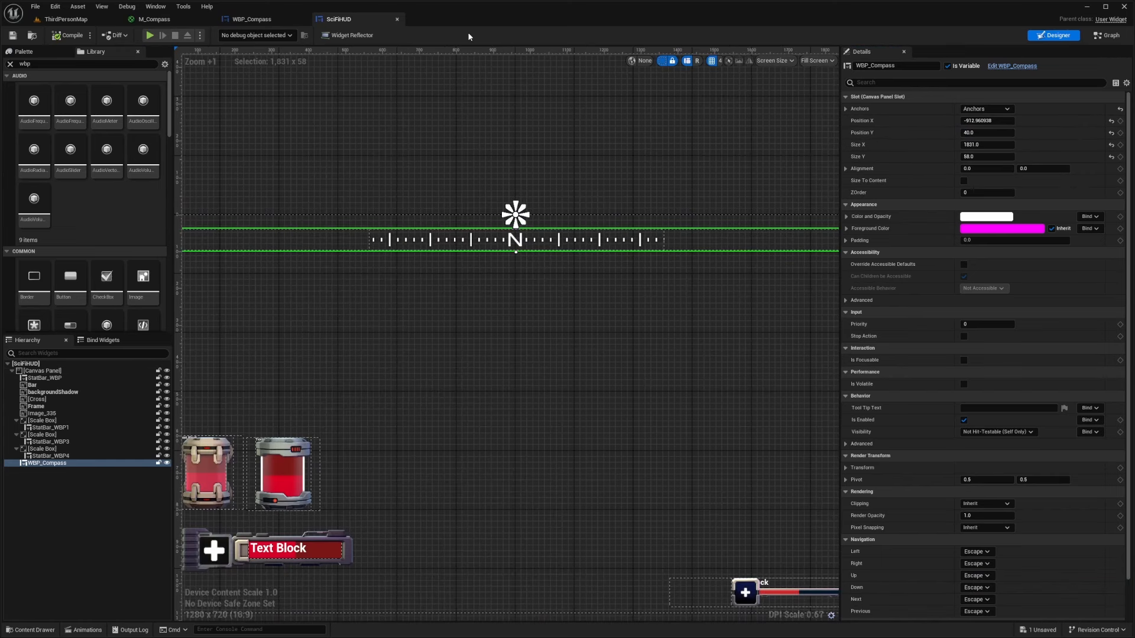
Step: In WBP_Compass, undo the last vertical position edit
left_click(252, 19)
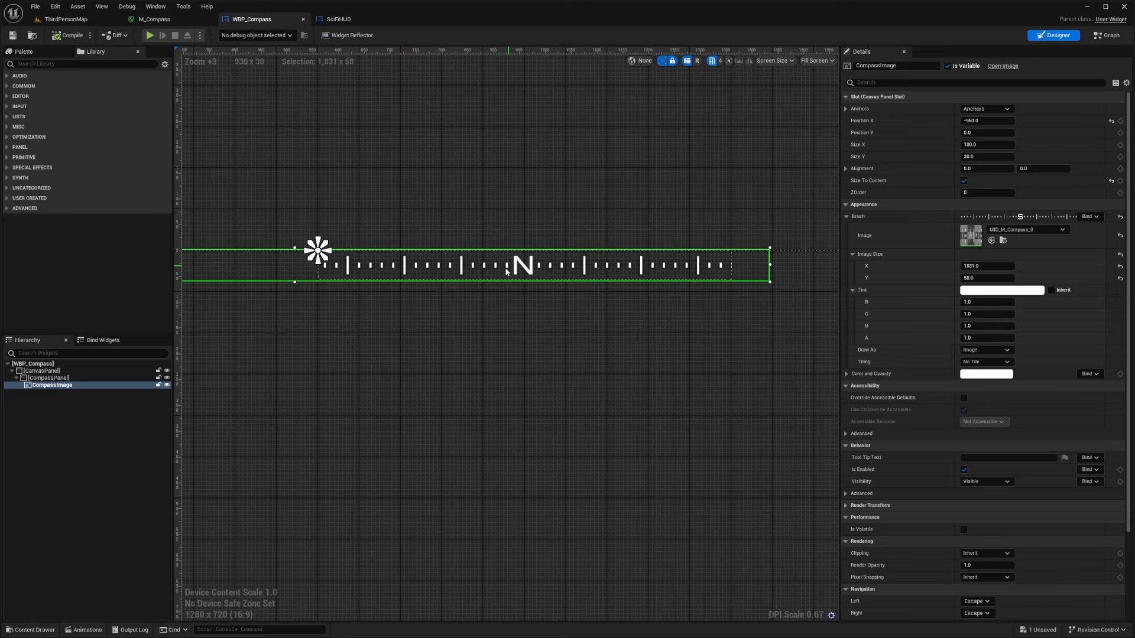
scroll(507, 271, "up", 3)
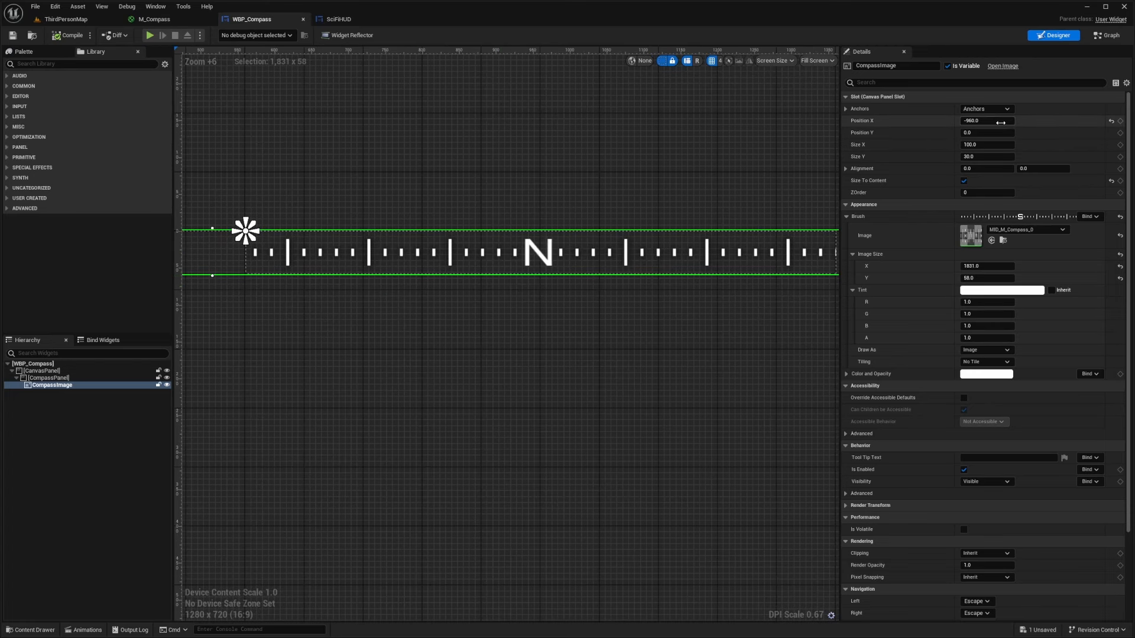
key("ctrl+z")
scroll(204, 237, "down", 3)
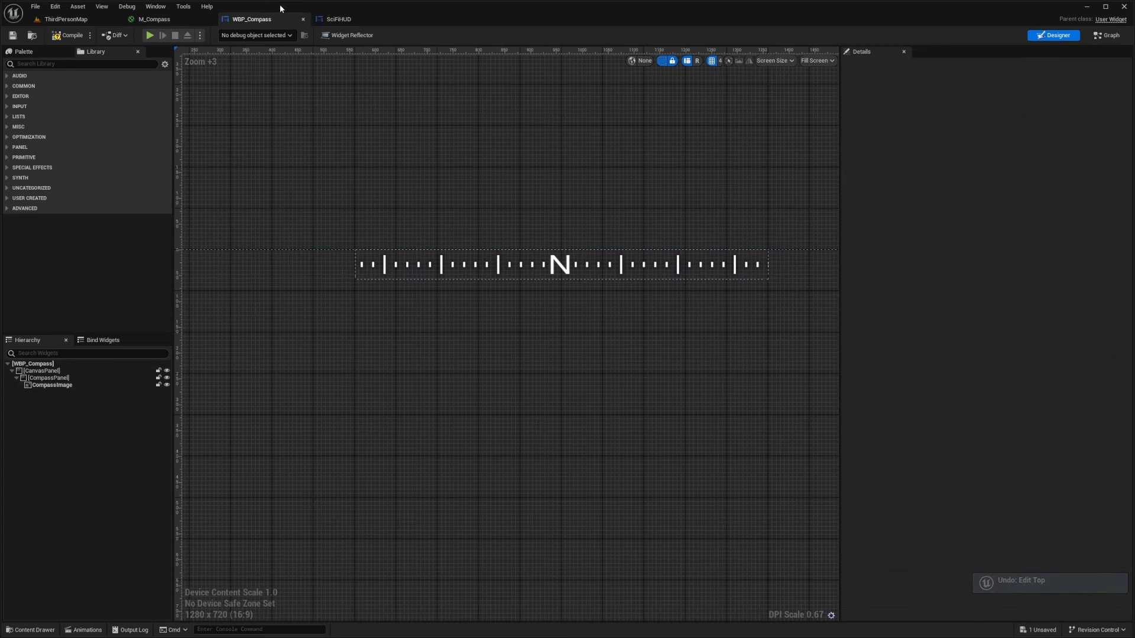
Step: Examine the SciFiHUD layout, comparing the compass with the stat bars and StatBar_WBP4 up close
left_click(338, 19)
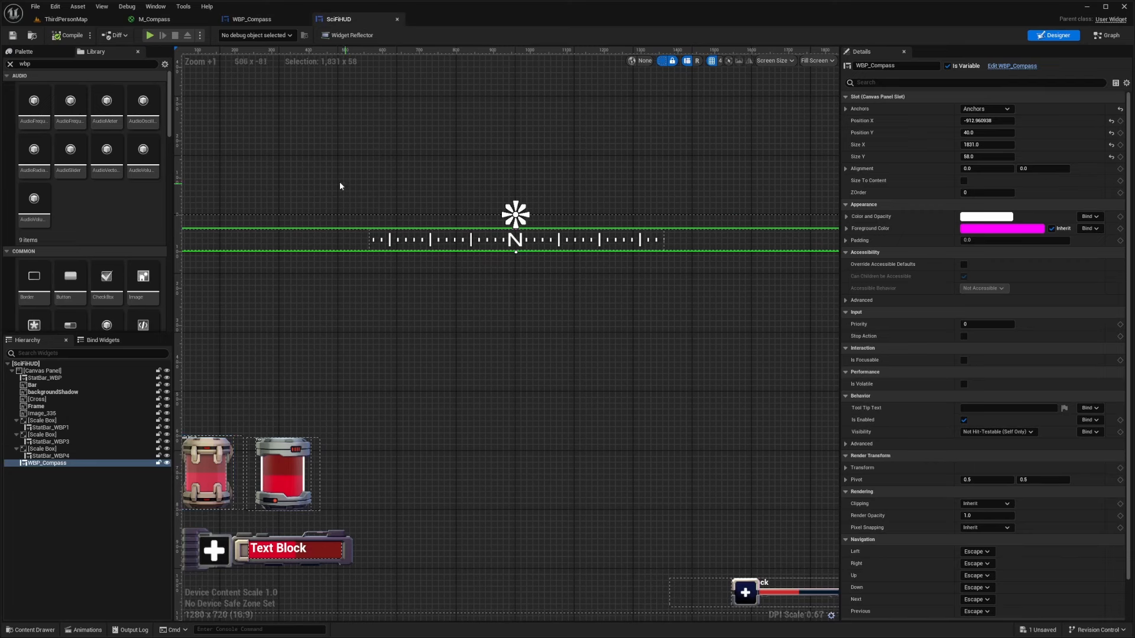
right_click_drag(771, 613, 639, 540)
scroll(405, 462, "down", 2)
right_click_drag(360, 360, 508, 316)
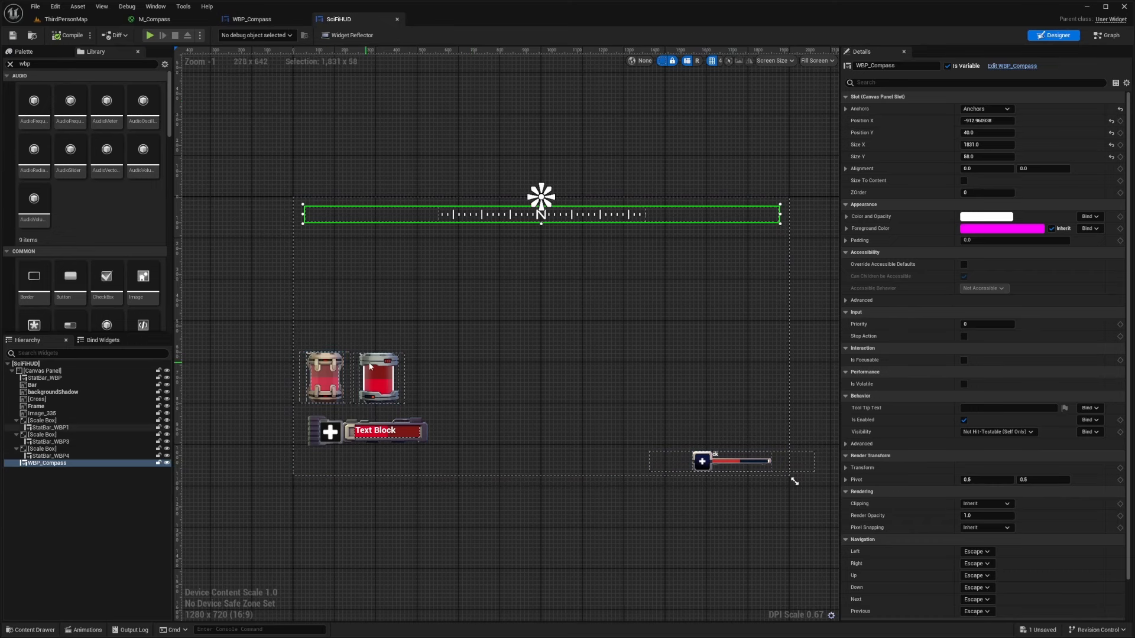
scroll(355, 358, "up", 3)
scroll(600, 445, "down", 5)
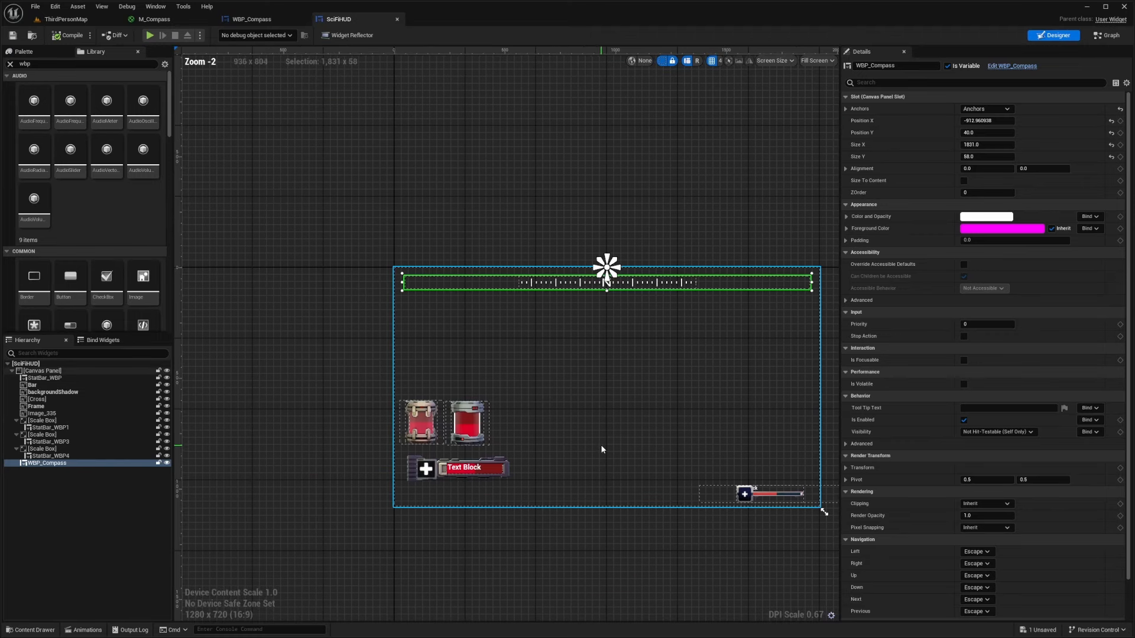
scroll(549, 459, "up", 5)
scroll(550, 462, "up", 1)
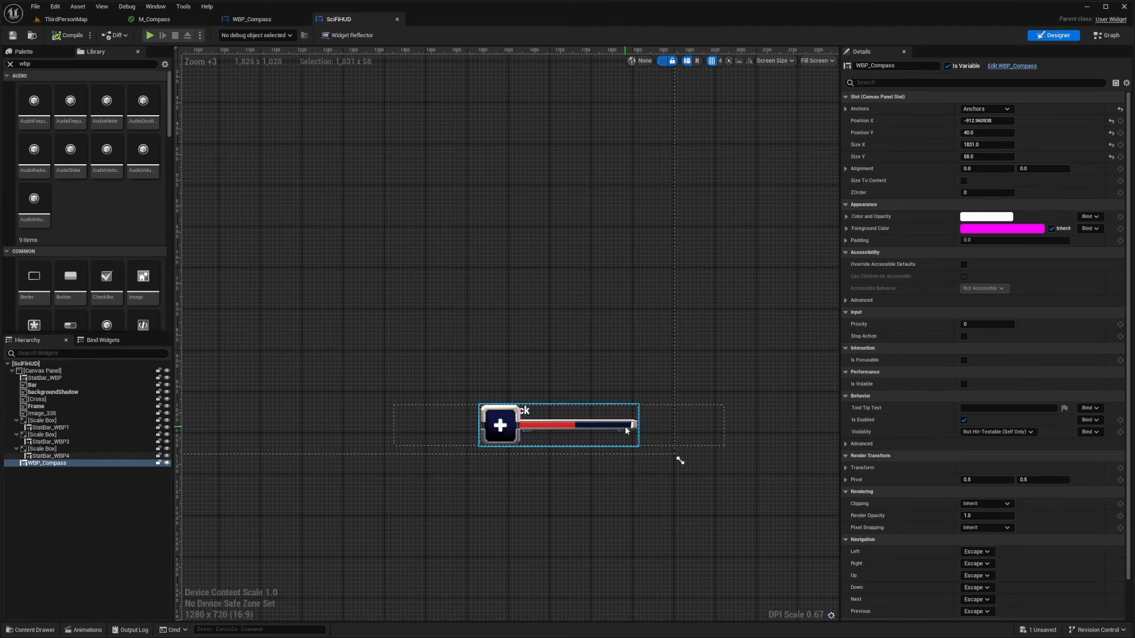
left_click(515, 415)
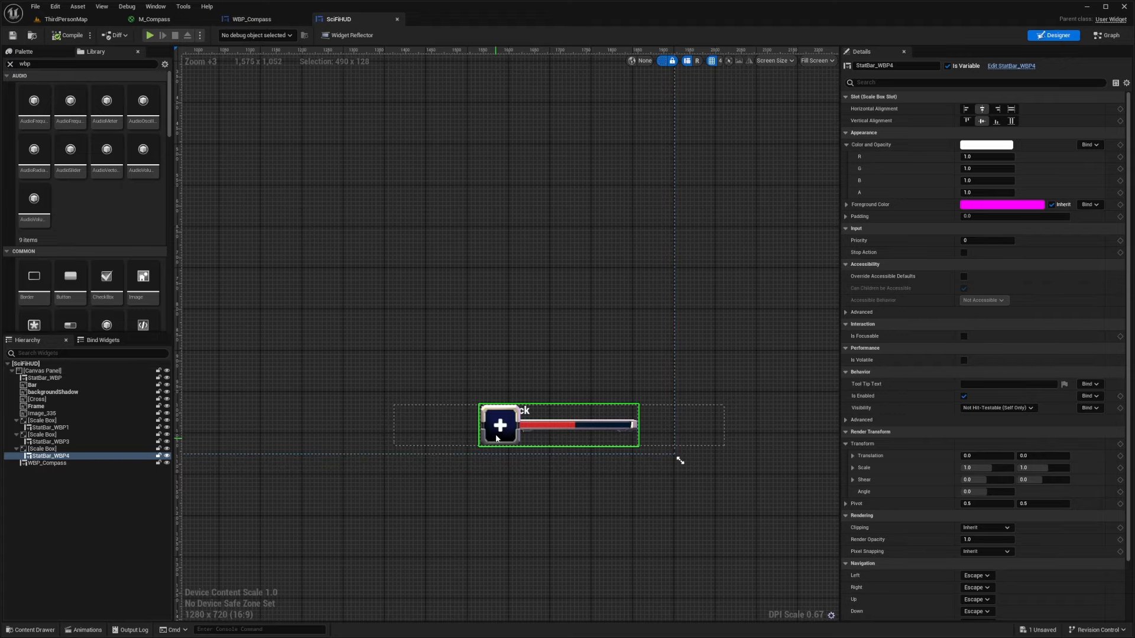
scroll(679, 508, "down", 5)
scroll(453, 304, "up", 1)
right_click_drag(453, 304, 486, 305)
scroll(538, 295, "up", 4)
left_click(524, 248)
right_click_drag(588, 328, 580, 347)
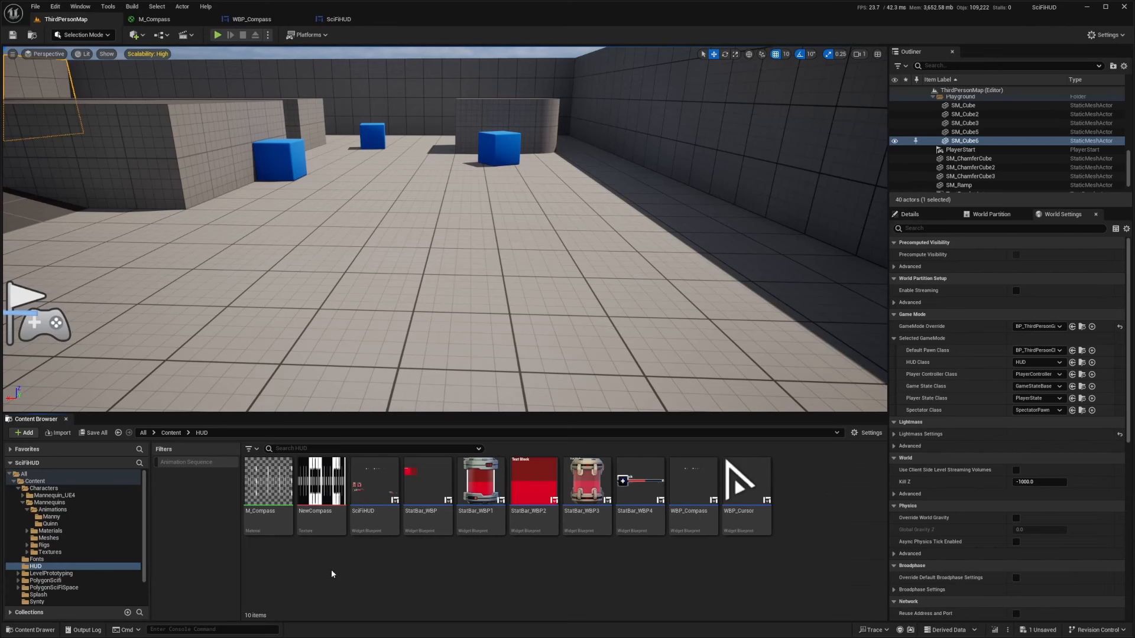
Step: Create a folder named CompassElements in the Content/HUD folder and open it
right_click(348, 578)
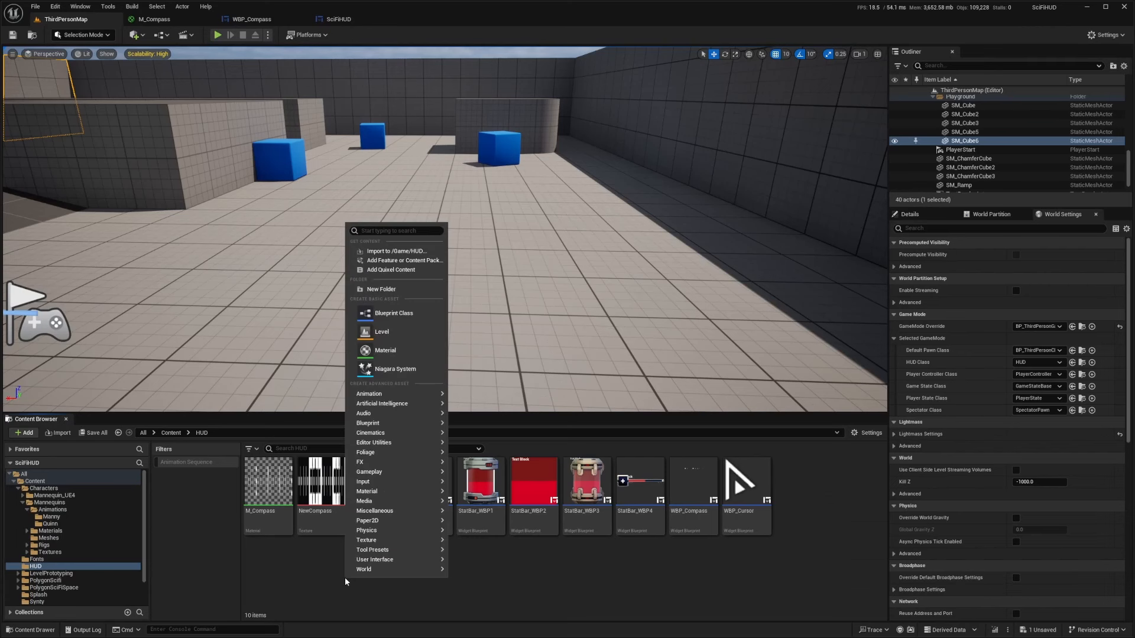
left_click(395, 289)
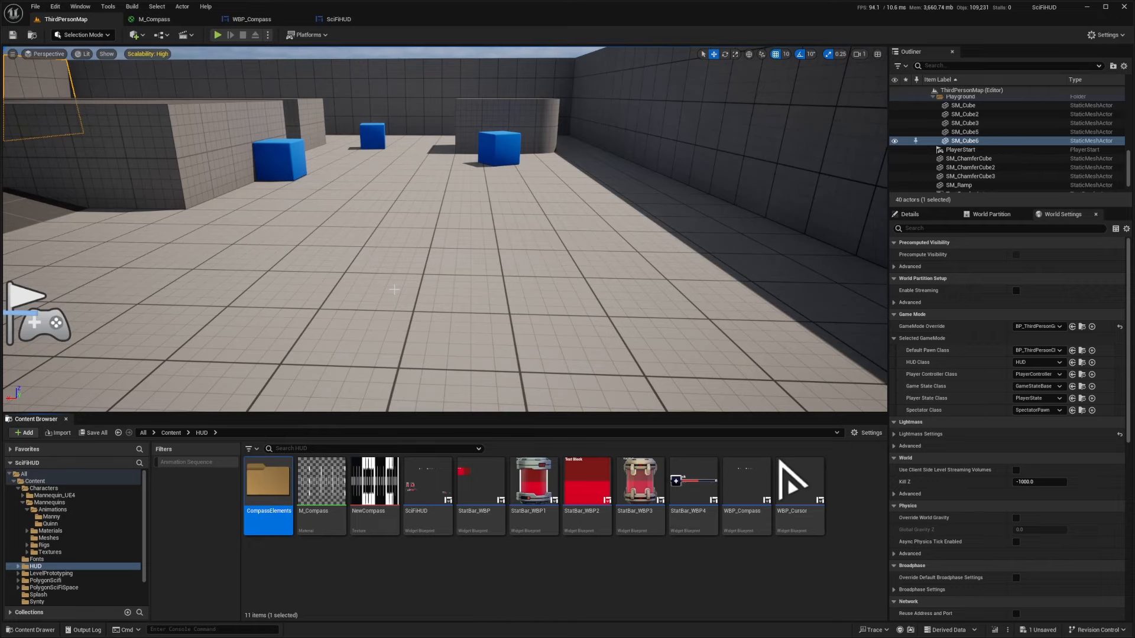
double_click(269, 488)
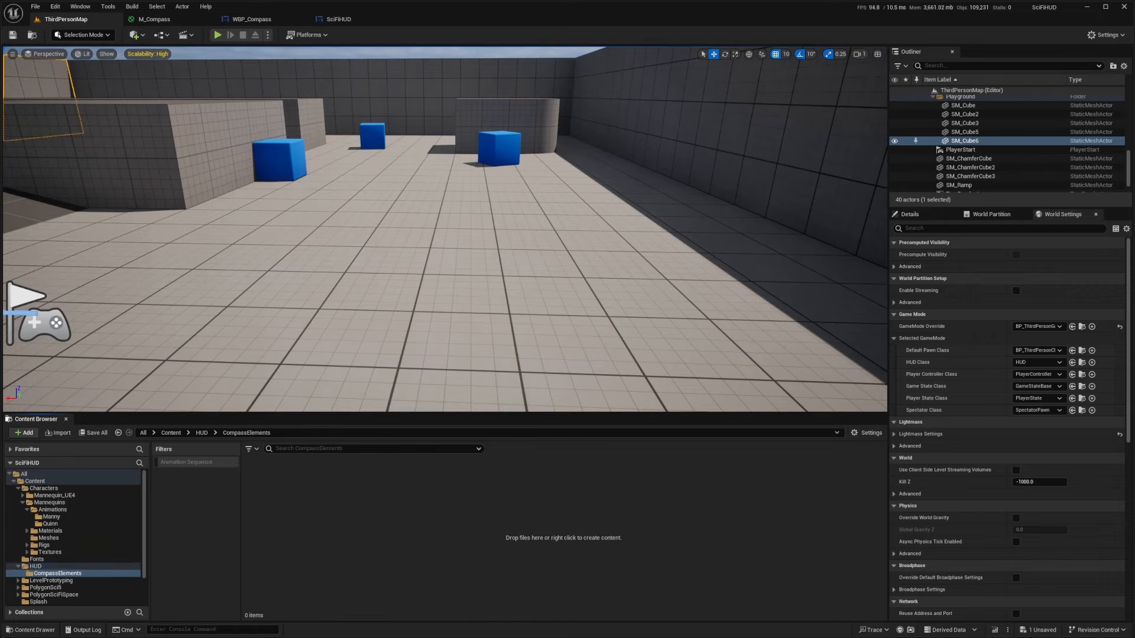
Step: Import SPR_HUD_SciFi_FrameDetail_Triangle and SPR_HUD_SciFi_FrameDetail_Trapezoid from the SyntySciFiHUD HUD folder in File Explorer into CompassElements
key("alt+Tab")
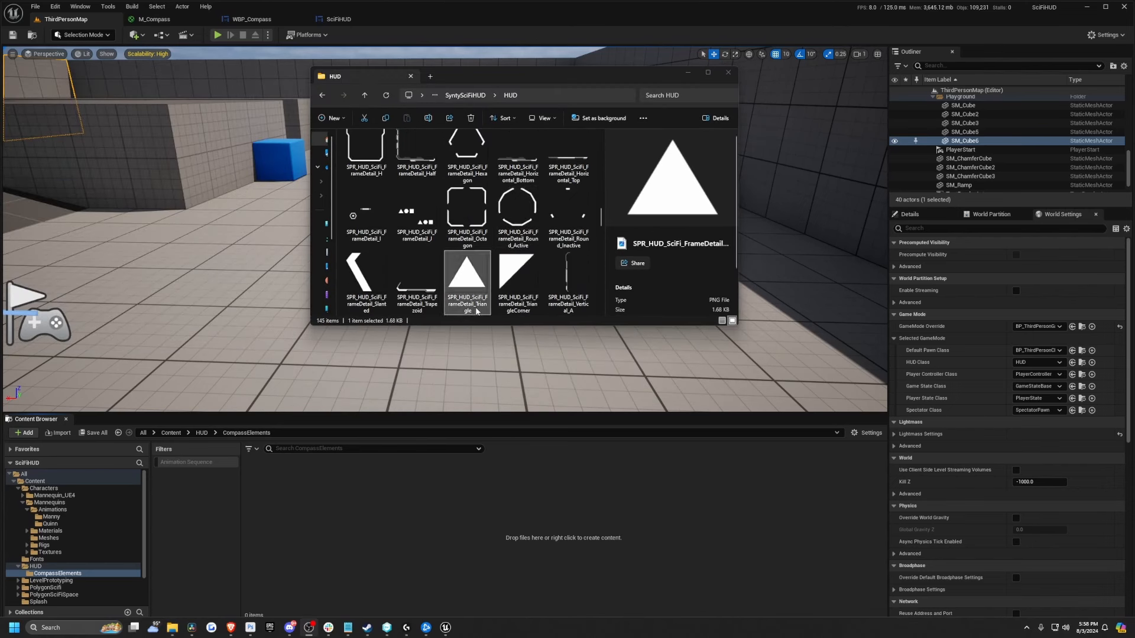
left_click_drag(482, 311, 374, 491)
scroll(403, 223, "down", 1)
left_click(404, 223)
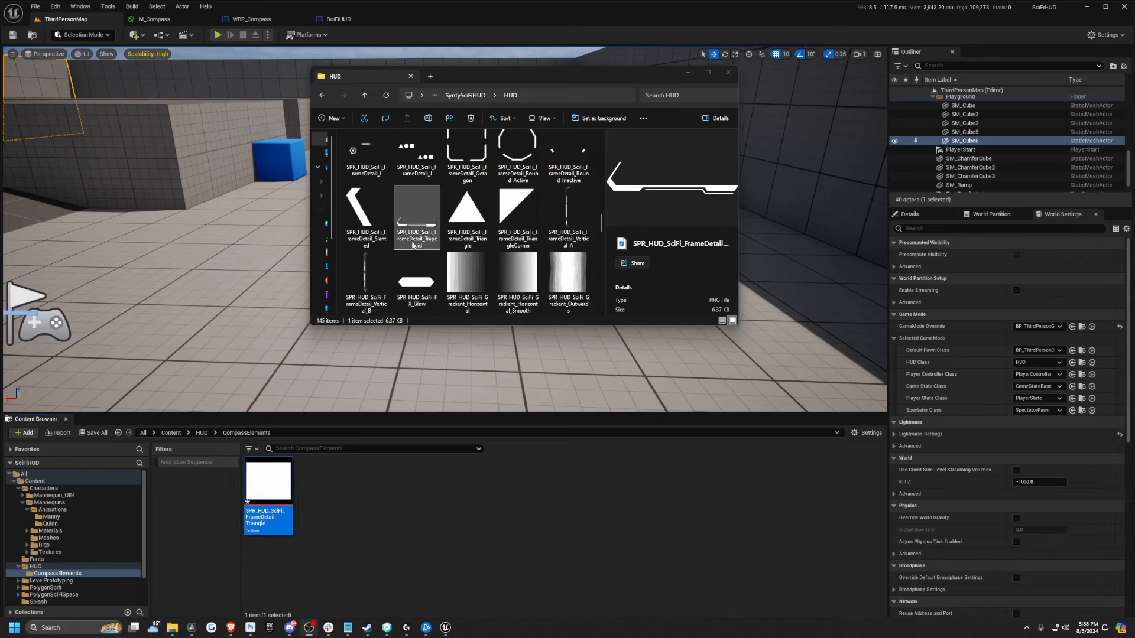
left_click_drag(437, 248, 364, 517)
Step: Search the source HUD folder for "trap" and import SPR_HUD_SciFi_Box_Trapezoid into CompassElements
type("trap")
left_click(358, 192)
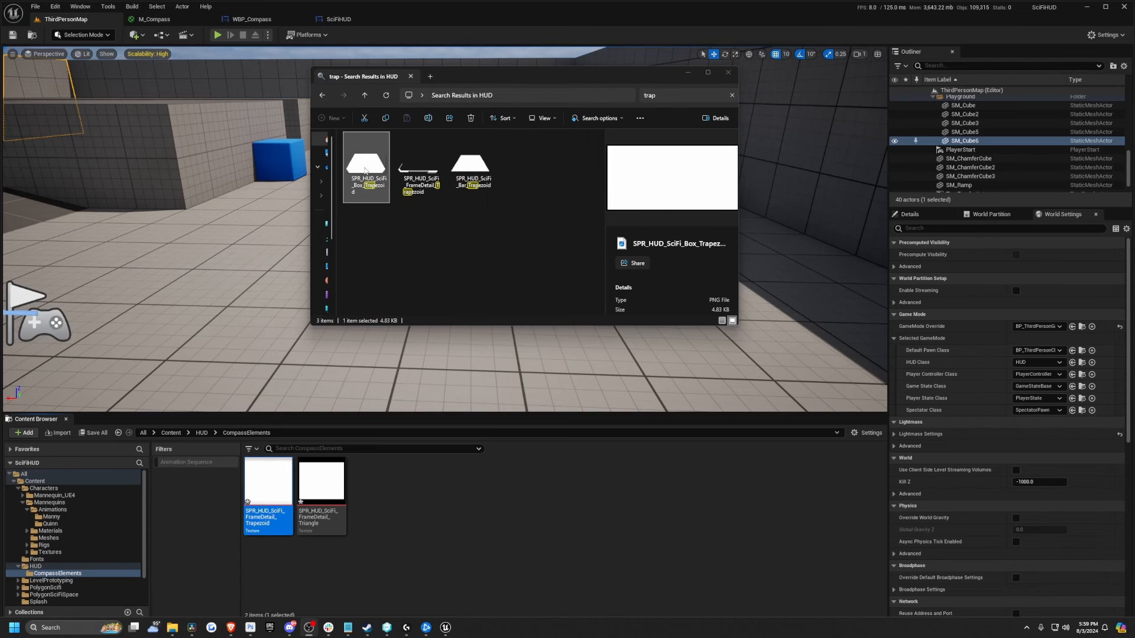
left_click_drag(365, 171, 376, 514)
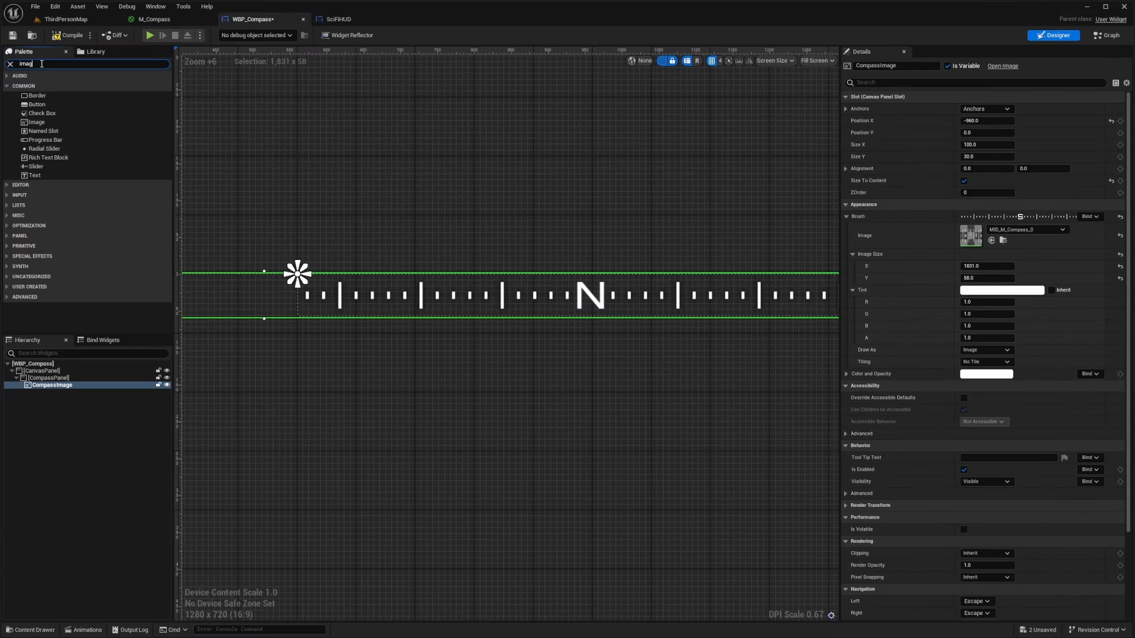
Step: Add a Horizontal Box to the root CanvasPanel of WBP_Compass, beside CompassPanel
type("e")
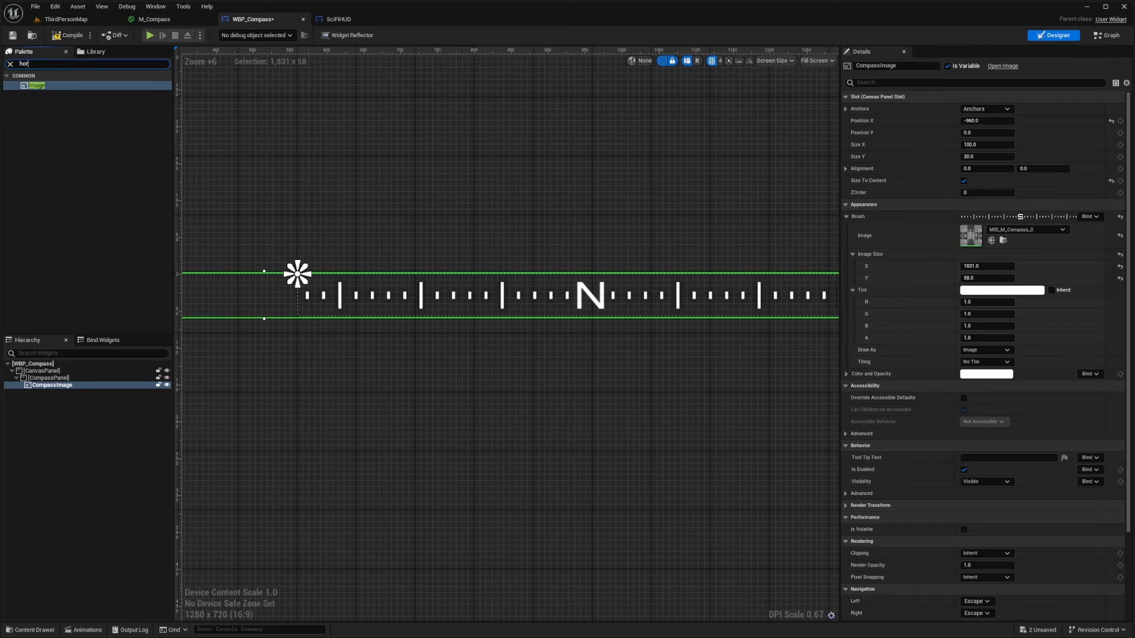
left_click(10, 64)
type("hori")
left_click_drag(47, 85, 44, 378)
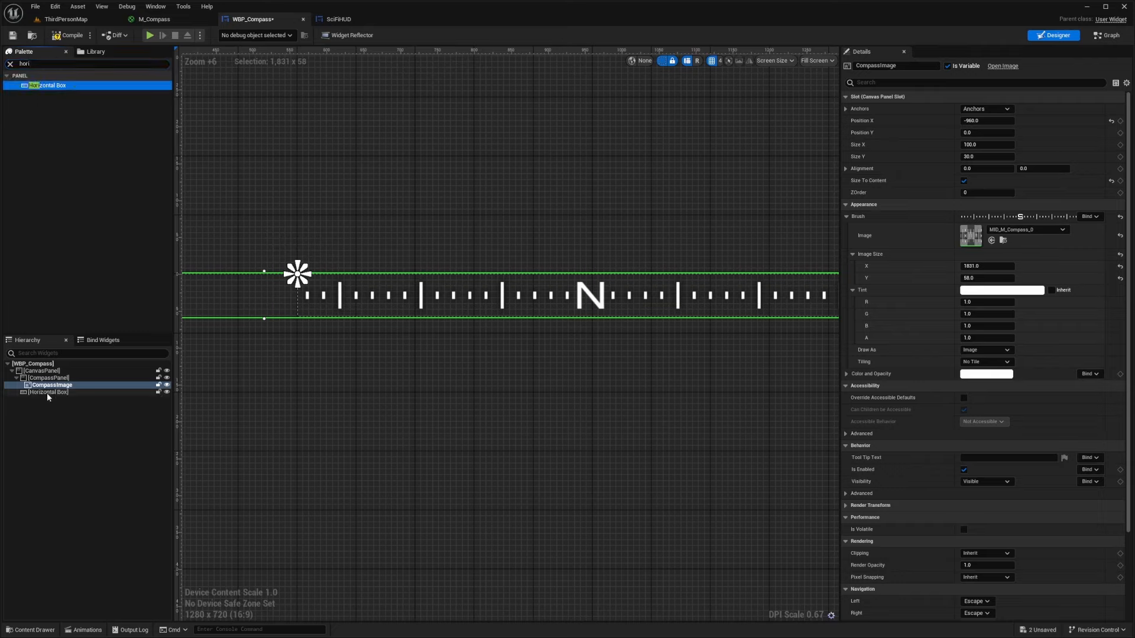
Step: Add three Image widgets inside the Horizontal Box
left_click(50, 64)
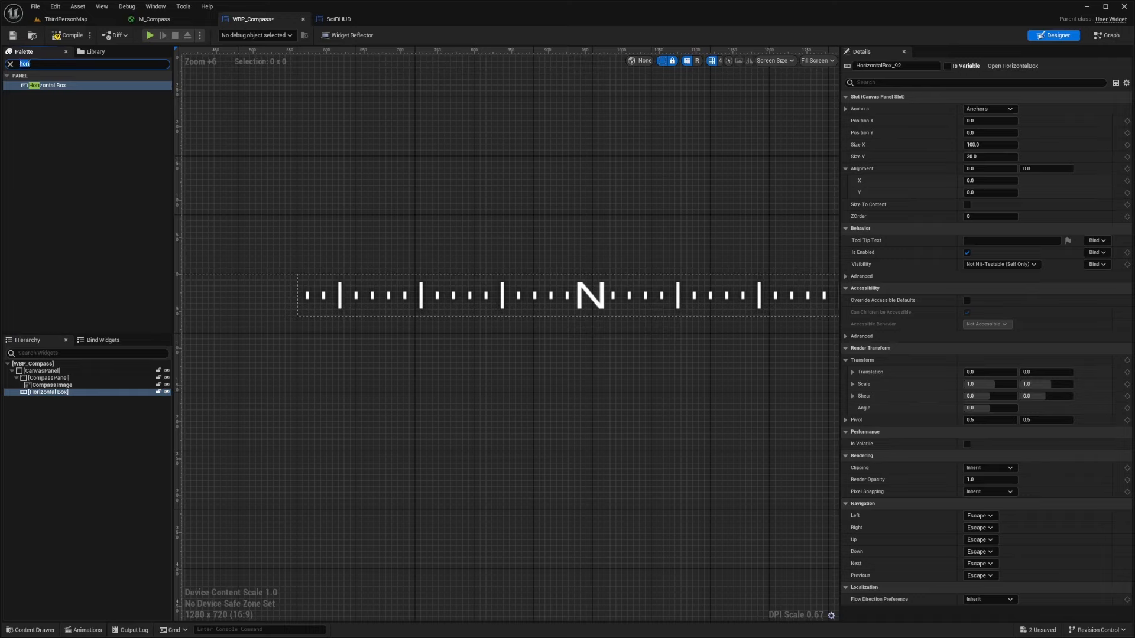
type("image")
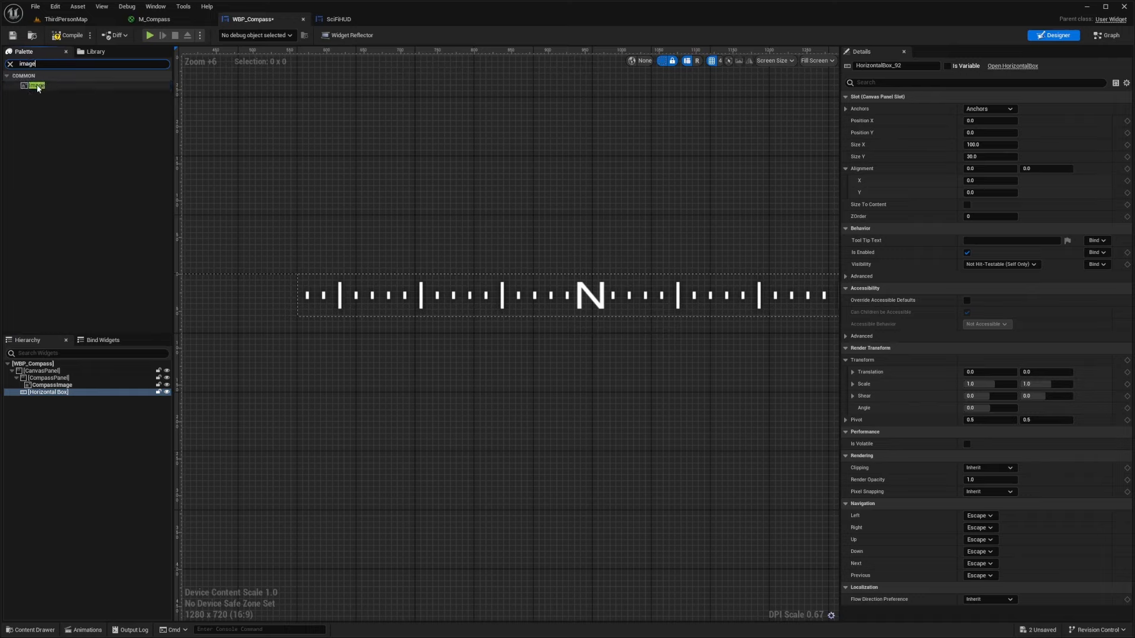
left_click_drag(37, 88, 44, 371)
left_click_drag(42, 89, 49, 392)
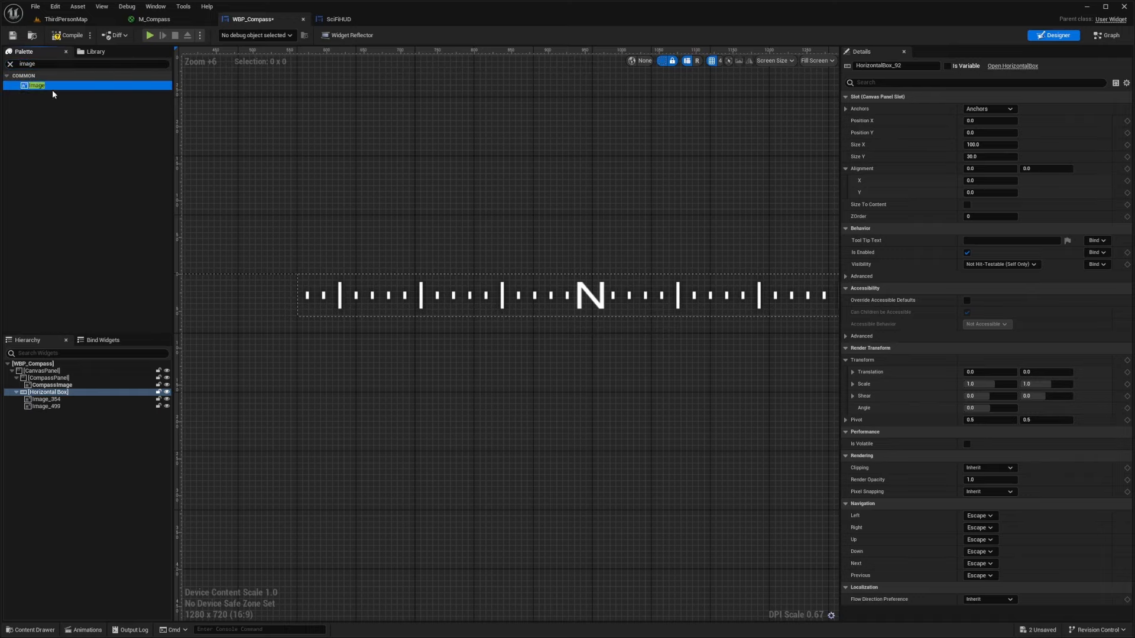
left_click_drag(55, 297, 53, 393)
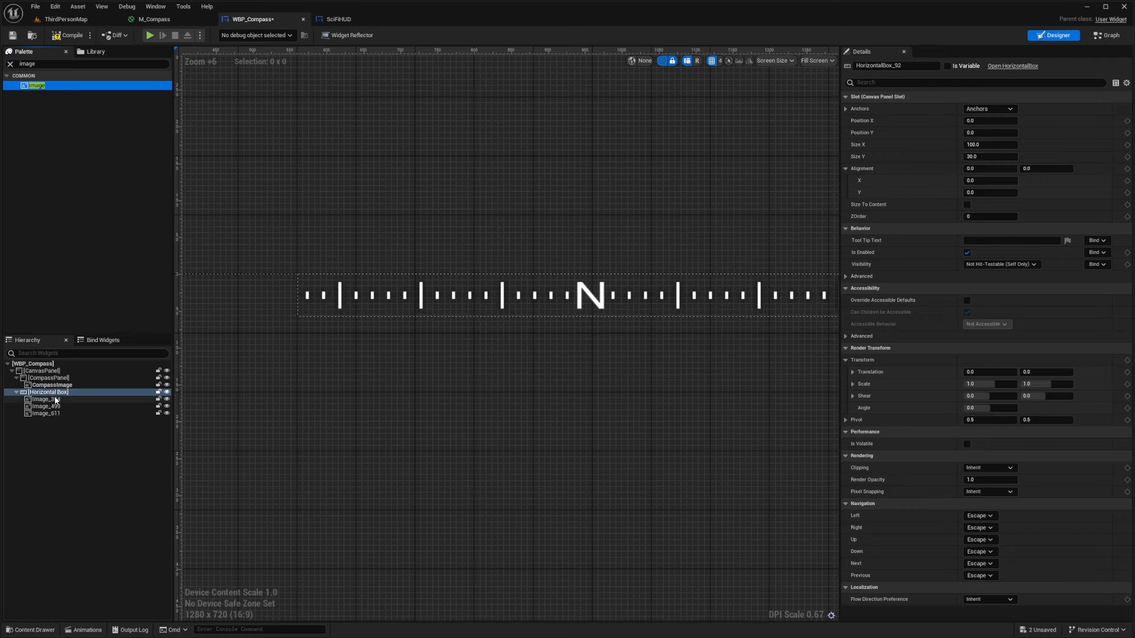
Step: Rename the Horizontal Box's first image LeftFrame and set its brush image to SPR_HUD_SciFi_FrameDetail_Trapezoid
left_click(56, 400)
double_click(898, 65)
type("Left")
key("Return")
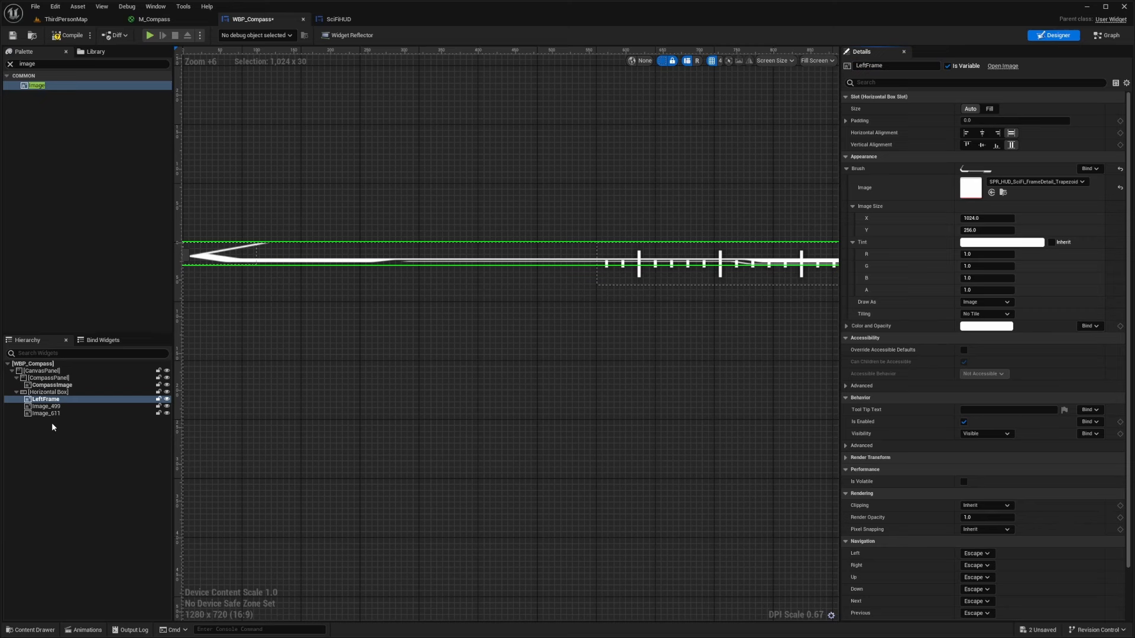
Step: Rename the Horizontal Box's last image RightFrame
left_click(46, 414)
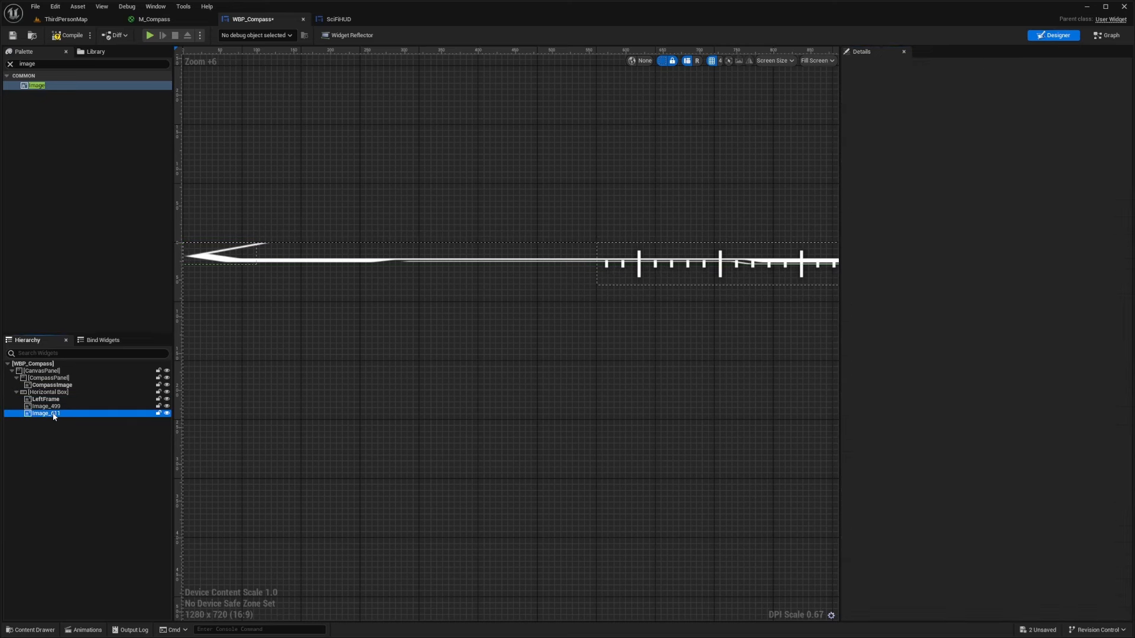
left_click(889, 66)
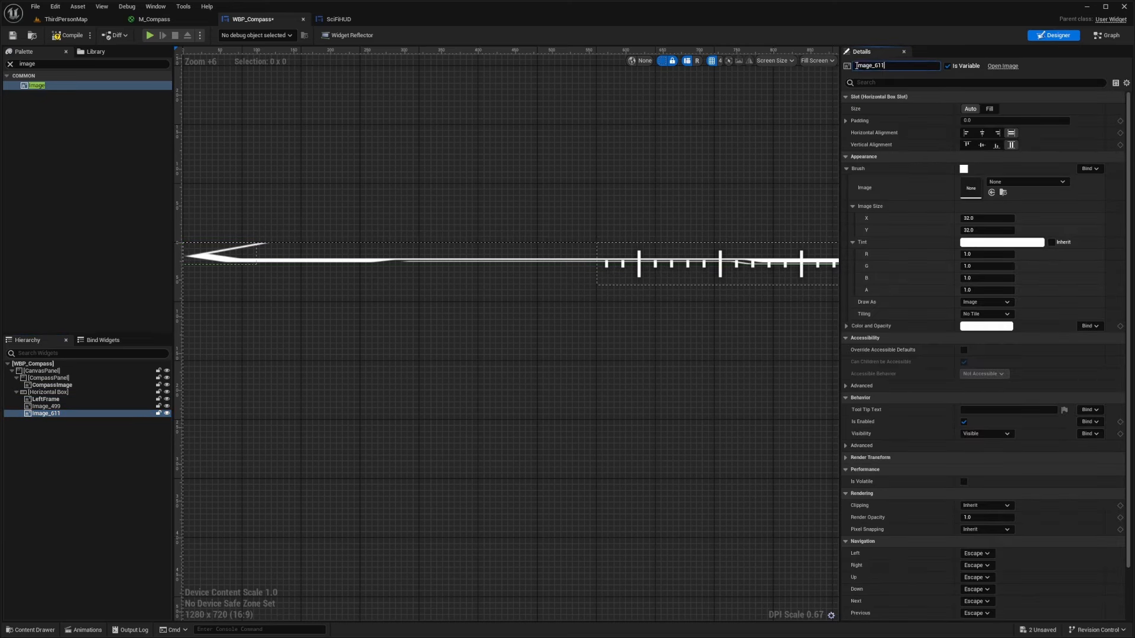
left_click_drag(857, 65, 765, 63)
type("RightFrame")
key("Return")
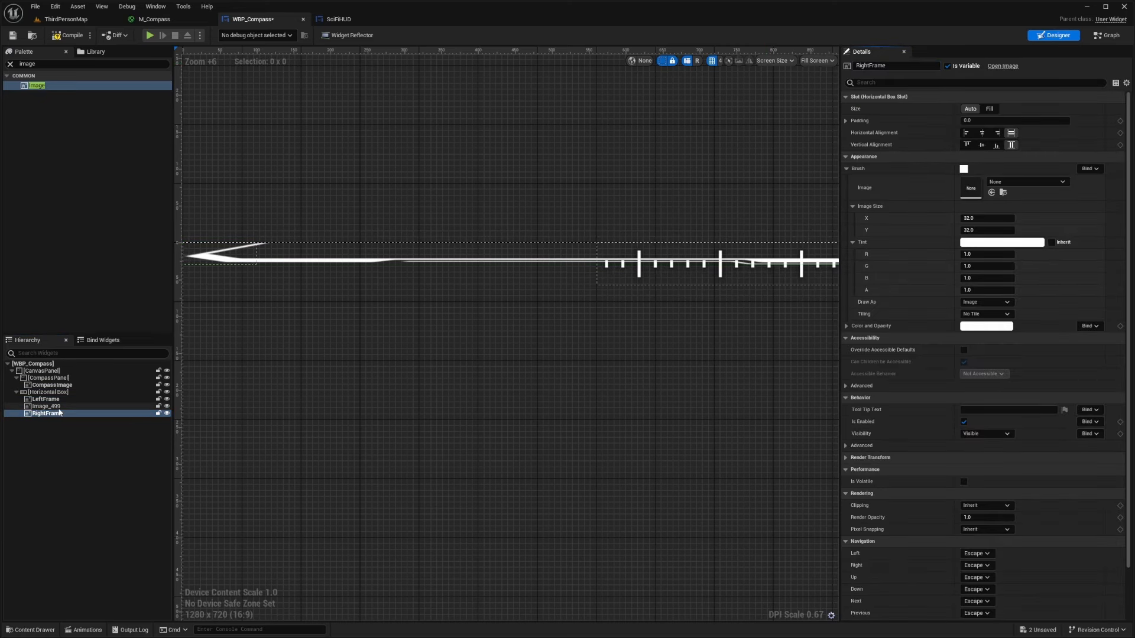
Step: Rename the Horizontal Box's middle image Arrow
left_click(61, 407)
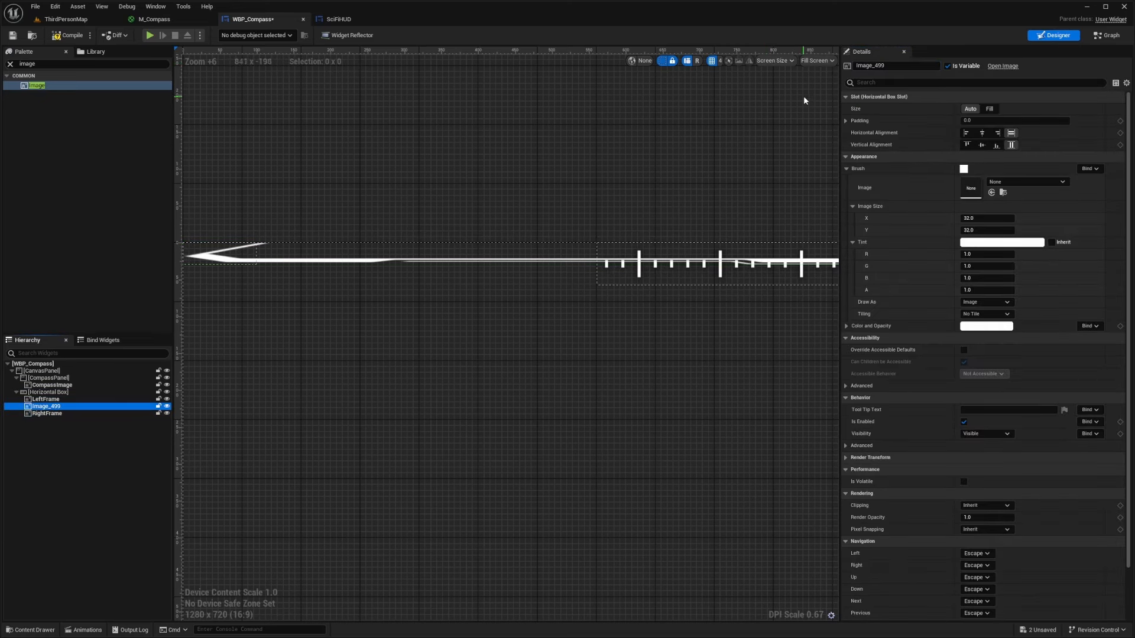
double_click(869, 66)
type("Arrow")
key("Return")
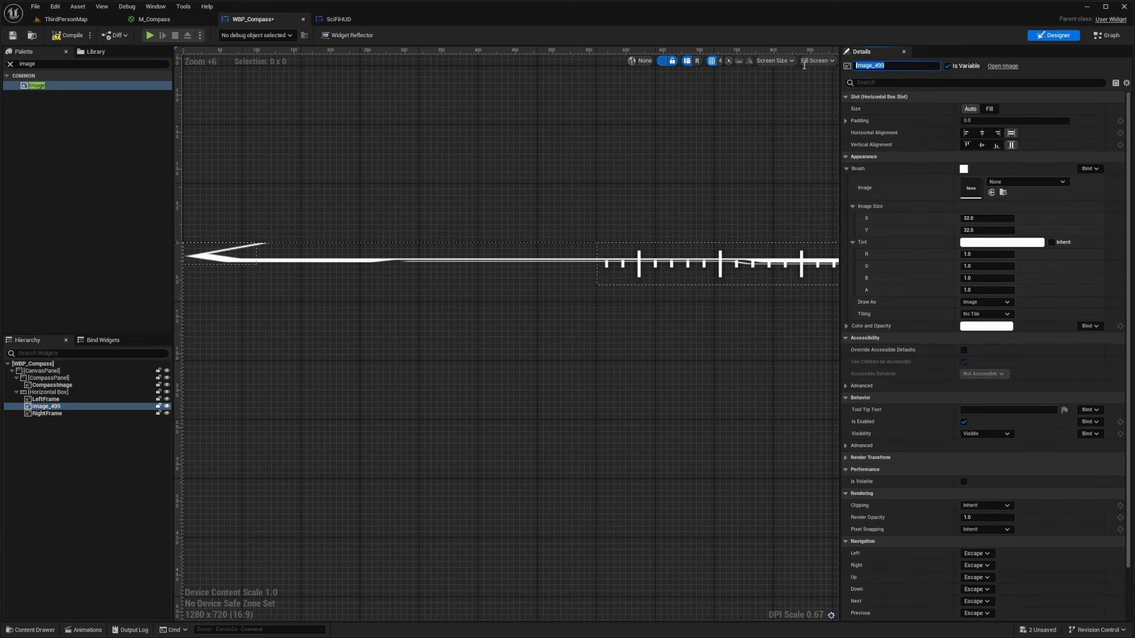
left_click(1002, 183)
type("arro")
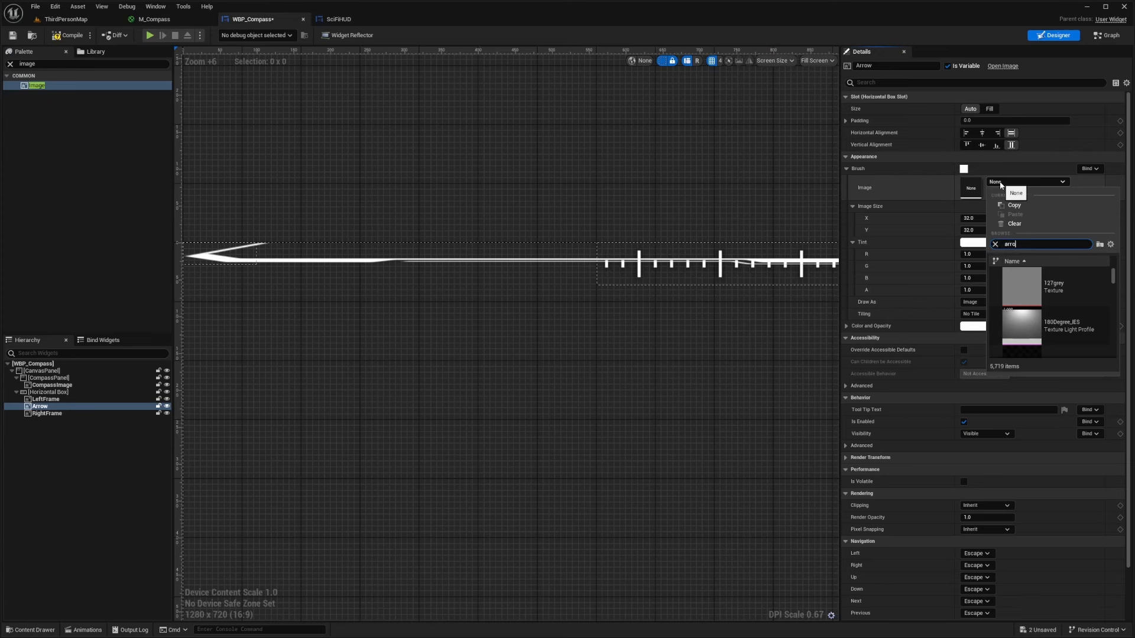
type("w")
Step: Set the Arrow image's brush to the SPR_HUD_SciFi_FrameDetail_Triangle texture from the CompassElements folder
left_click(72, 22)
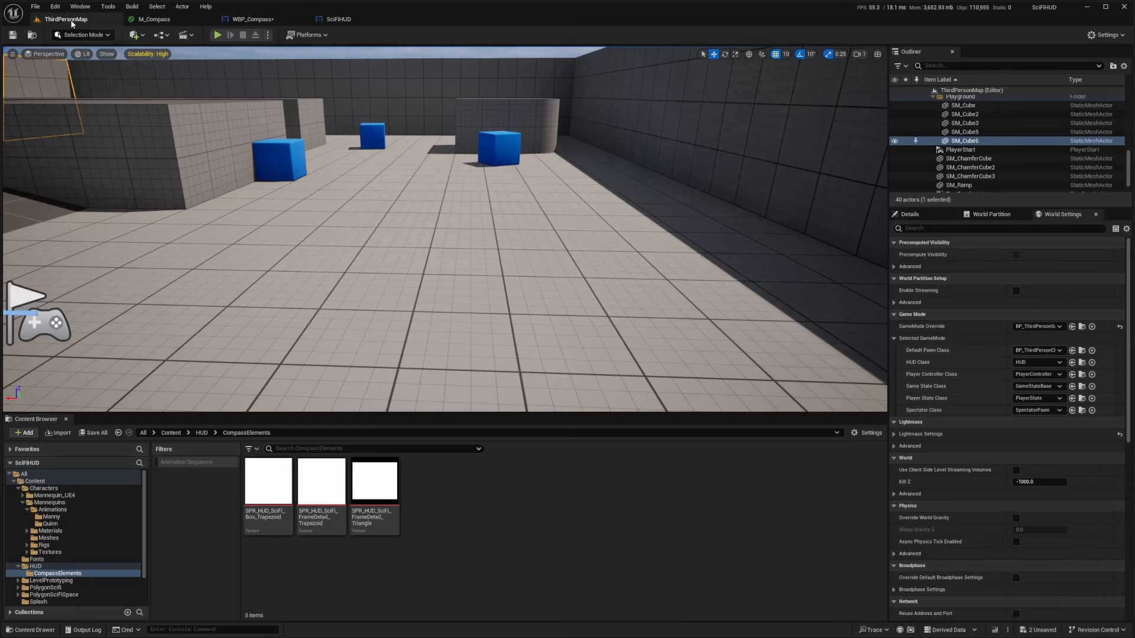
left_click(367, 507)
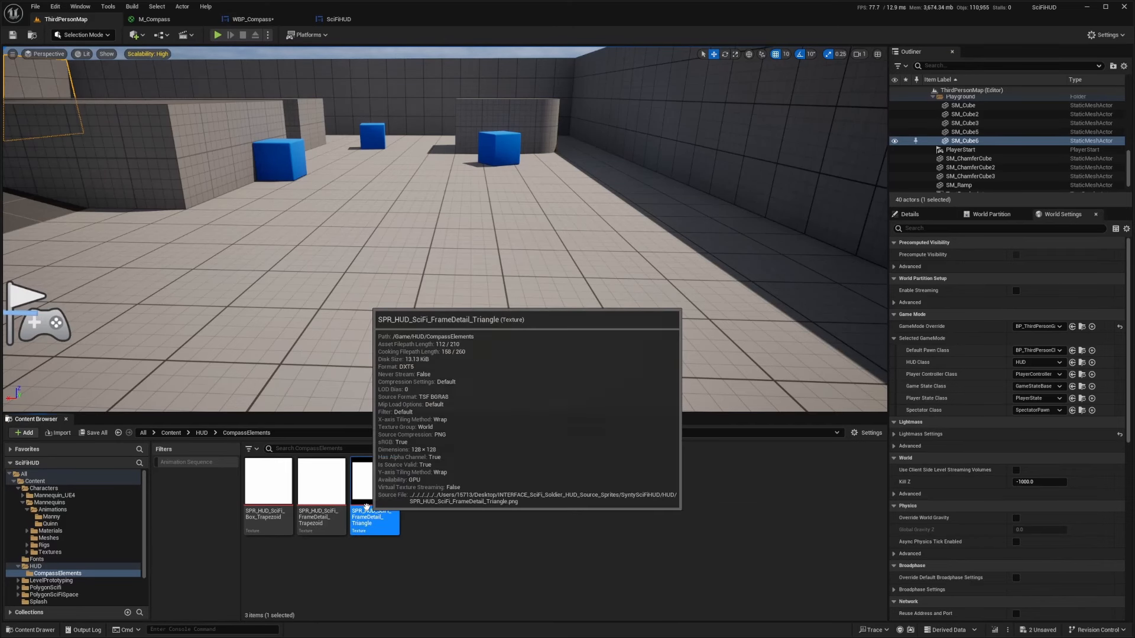
double_click(366, 508)
left_click(68, 20)
key("F2")
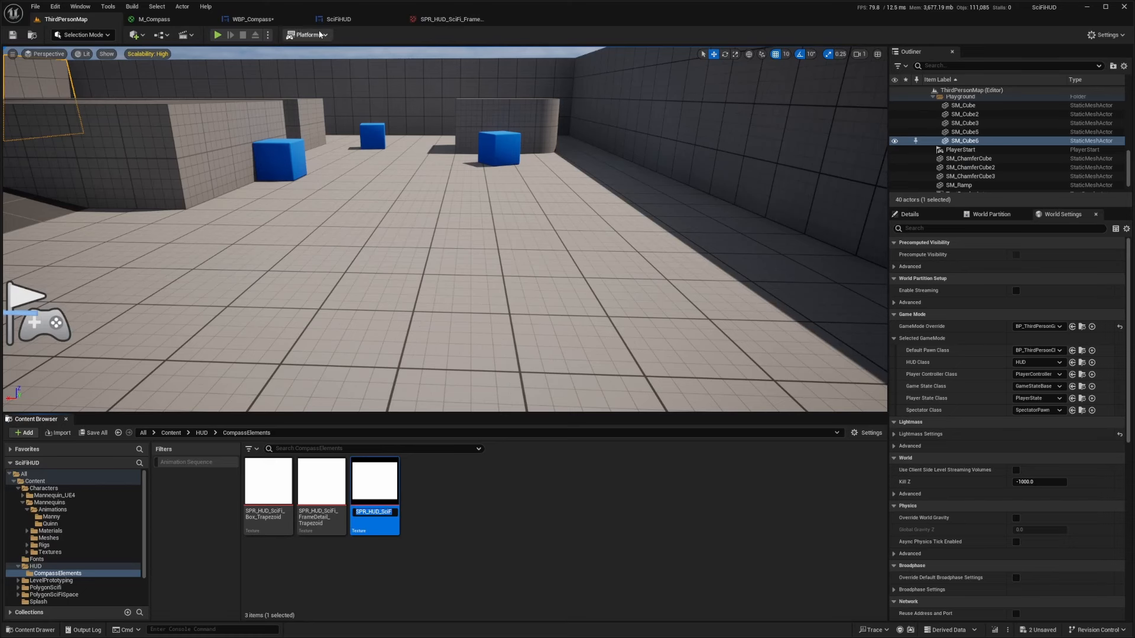
left_click(338, 19)
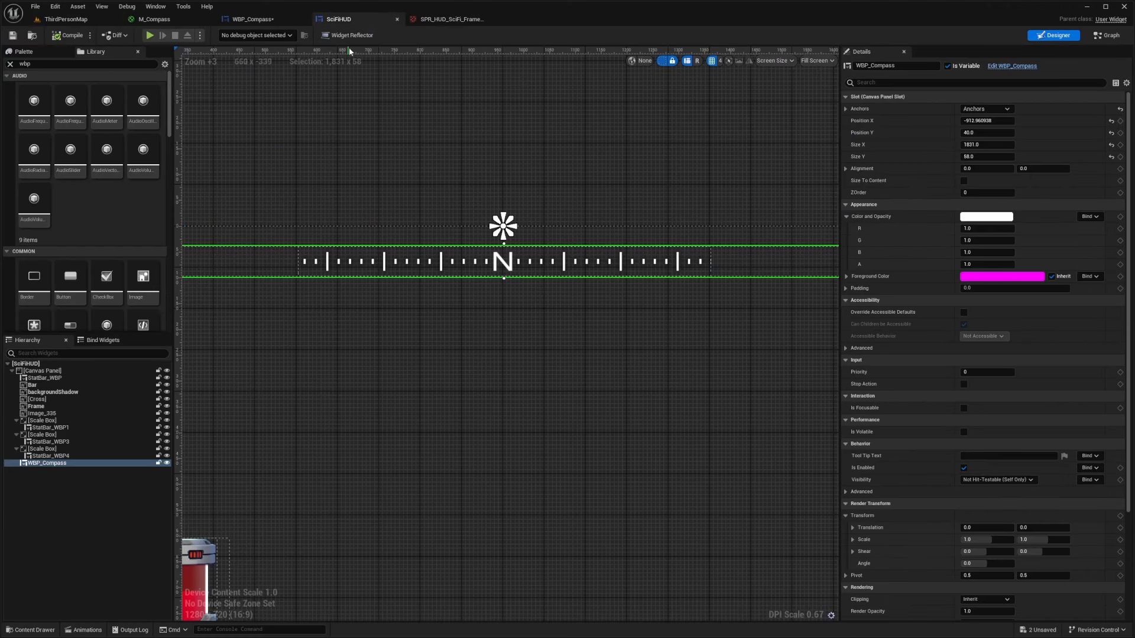
left_click(253, 19)
left_click(40, 406)
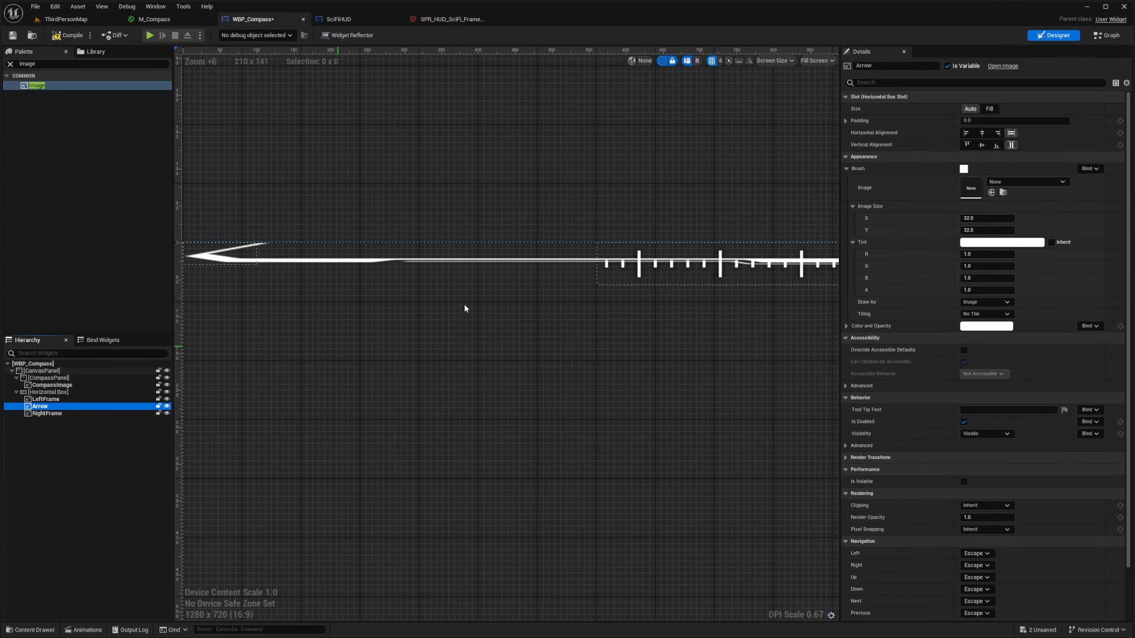
left_click(1000, 184)
left_click(1064, 290)
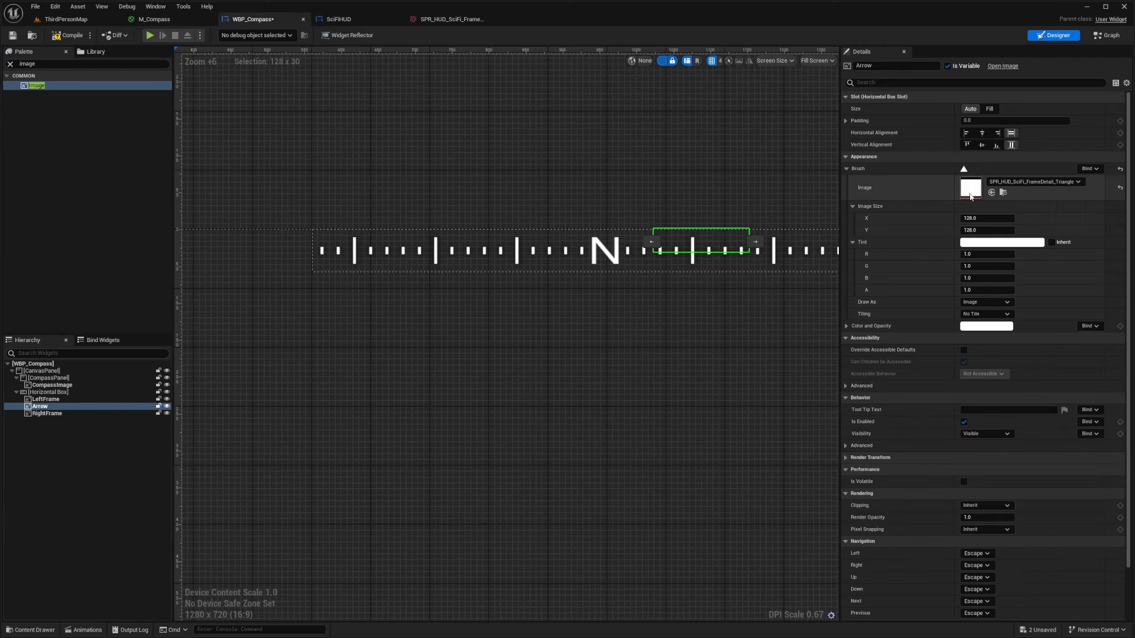
Step: Set RightFrame's brush image to SPR_HUD_SciFi_FrameDetail_Bracket_A
left_click(109, 413)
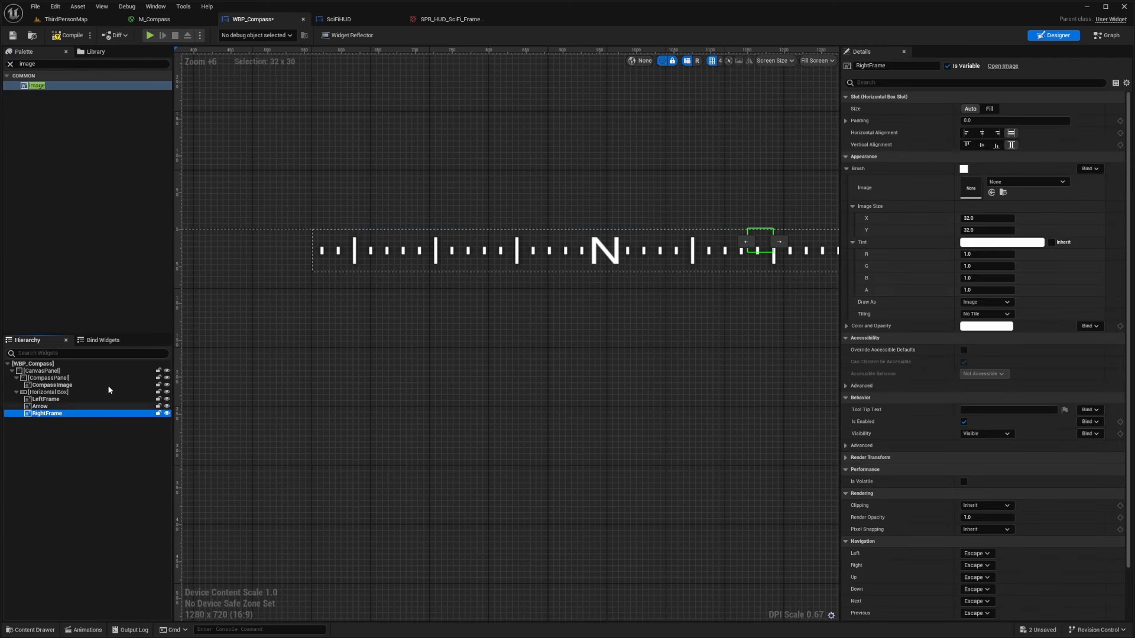
right_click_drag(307, 197, 624, 192)
left_click(337, 246)
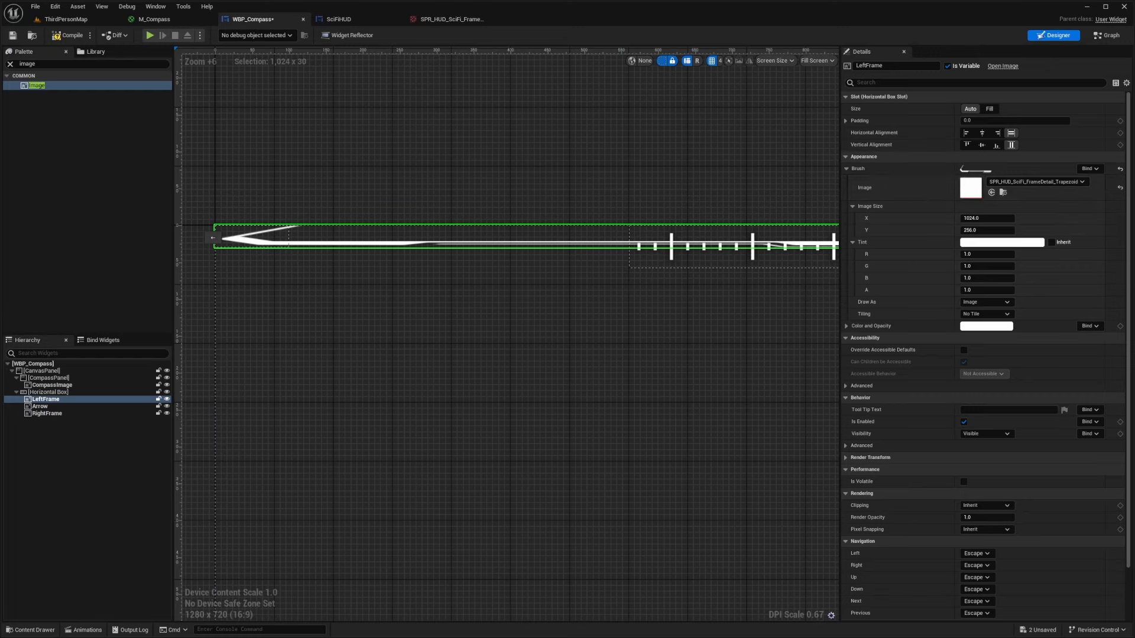
left_click(48, 413)
left_click(1016, 181)
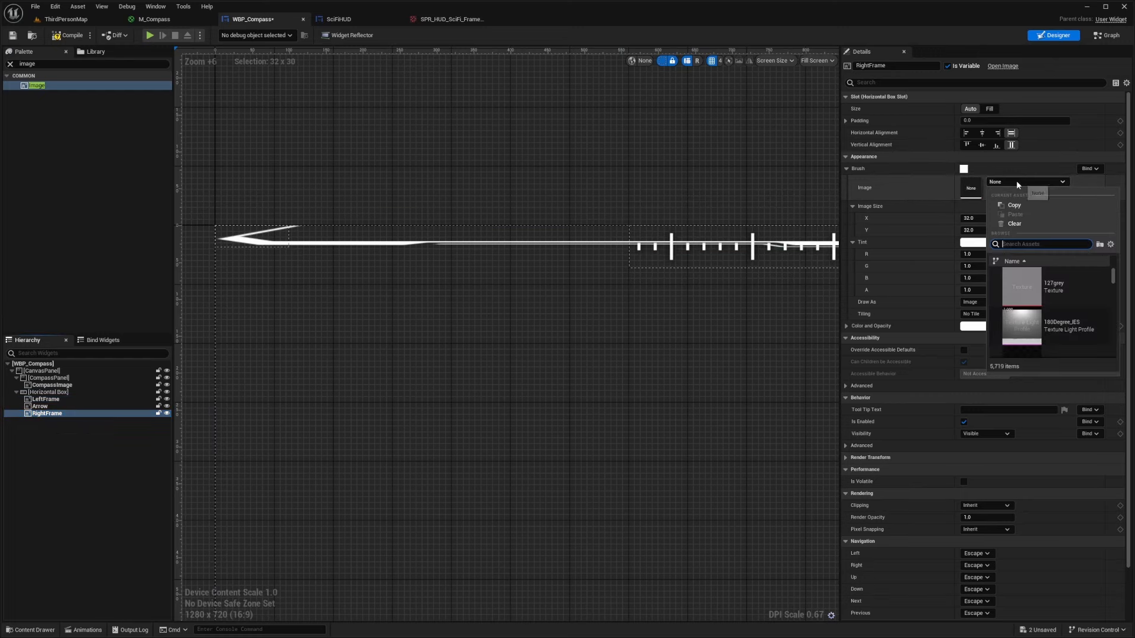
type("framedetail")
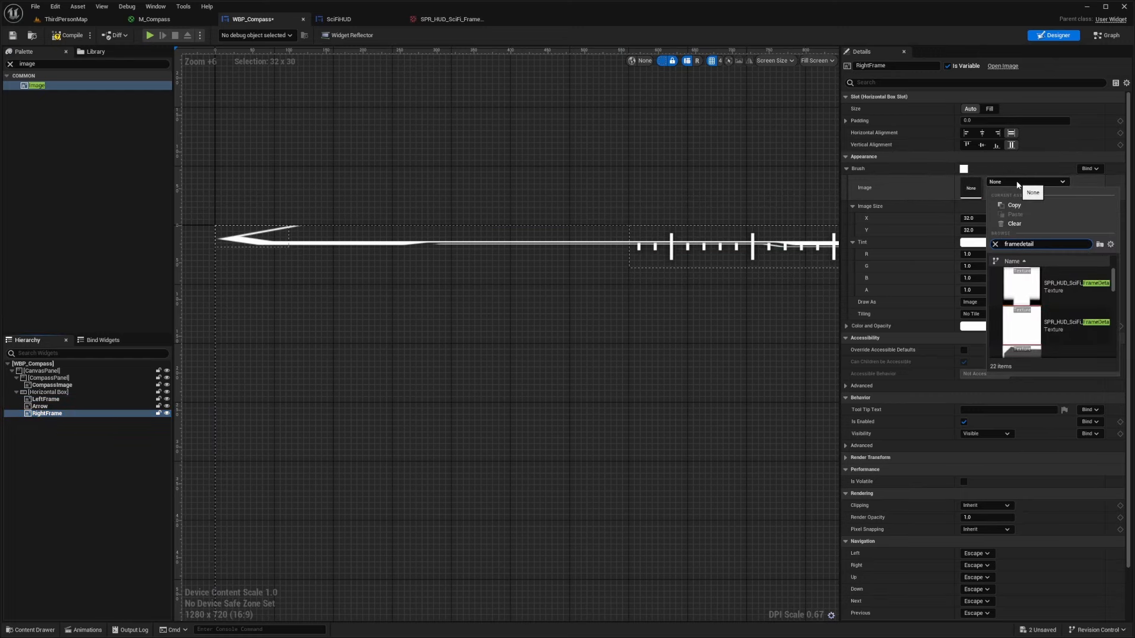
left_click(1064, 287)
scroll(721, 318, "down", 3)
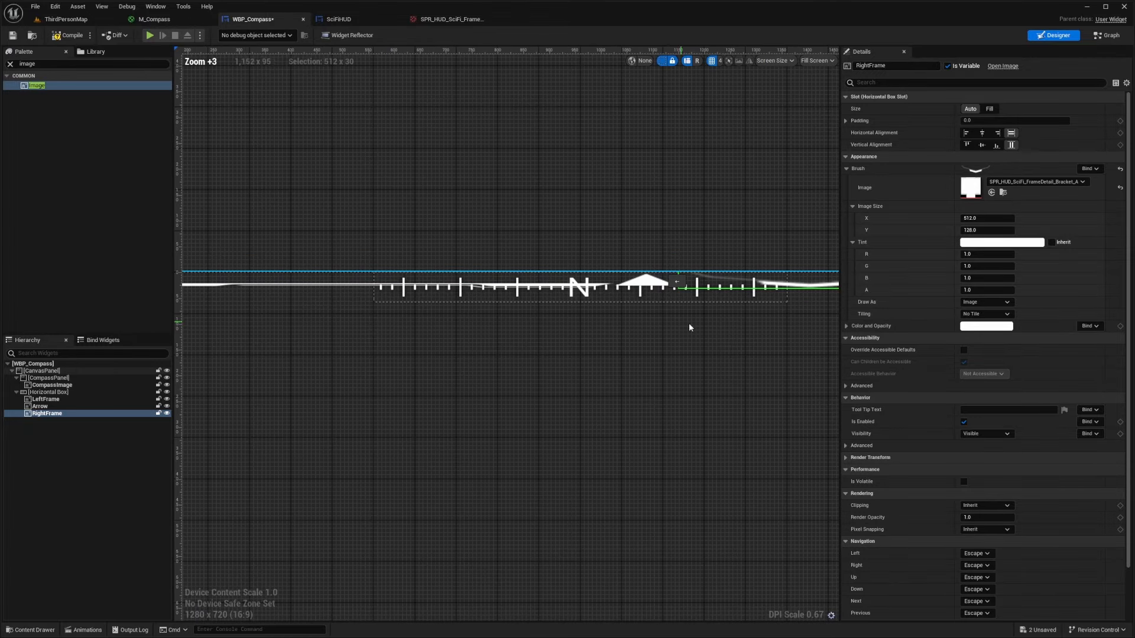
right_click_drag(689, 322, 478, 342)
scroll(534, 348, "up", 7)
Step: Set RightFrame's brush image to SPR_HUD_SciFi_FrameDetail_Trapezoid
left_click(1021, 182)
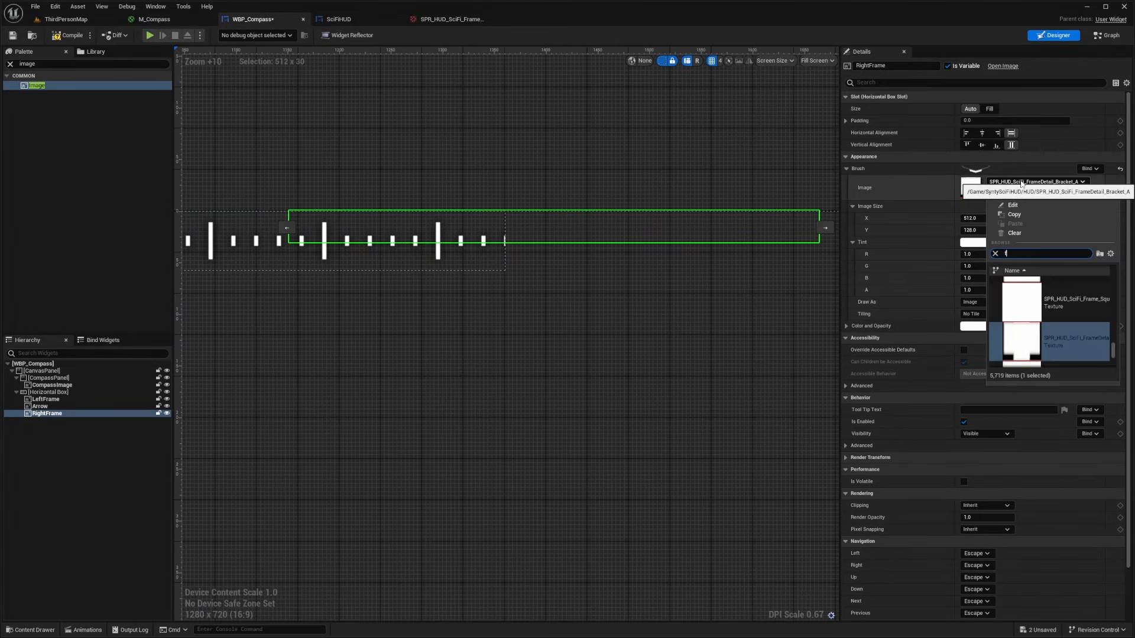
type("framedetail")
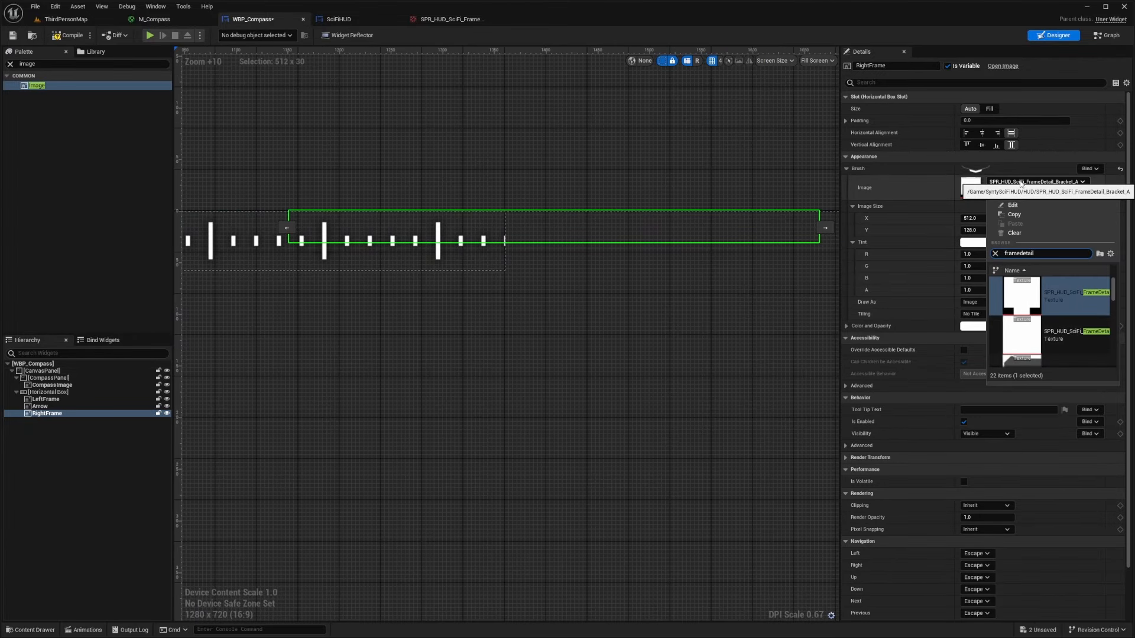
left_click(236, 82)
left_click(66, 19)
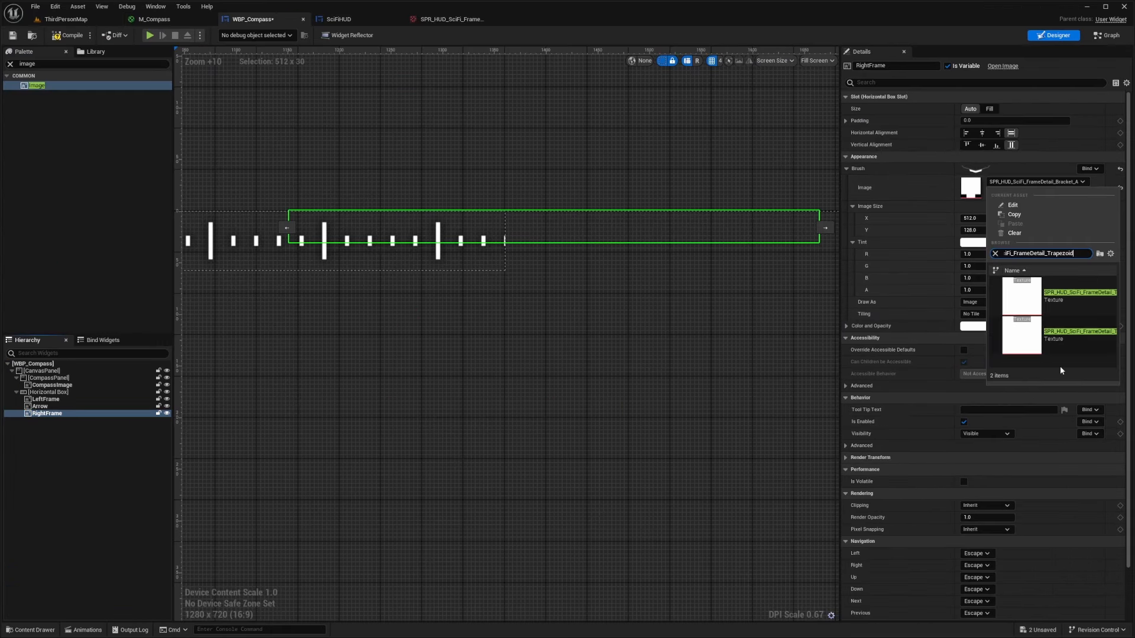
left_click(1060, 299)
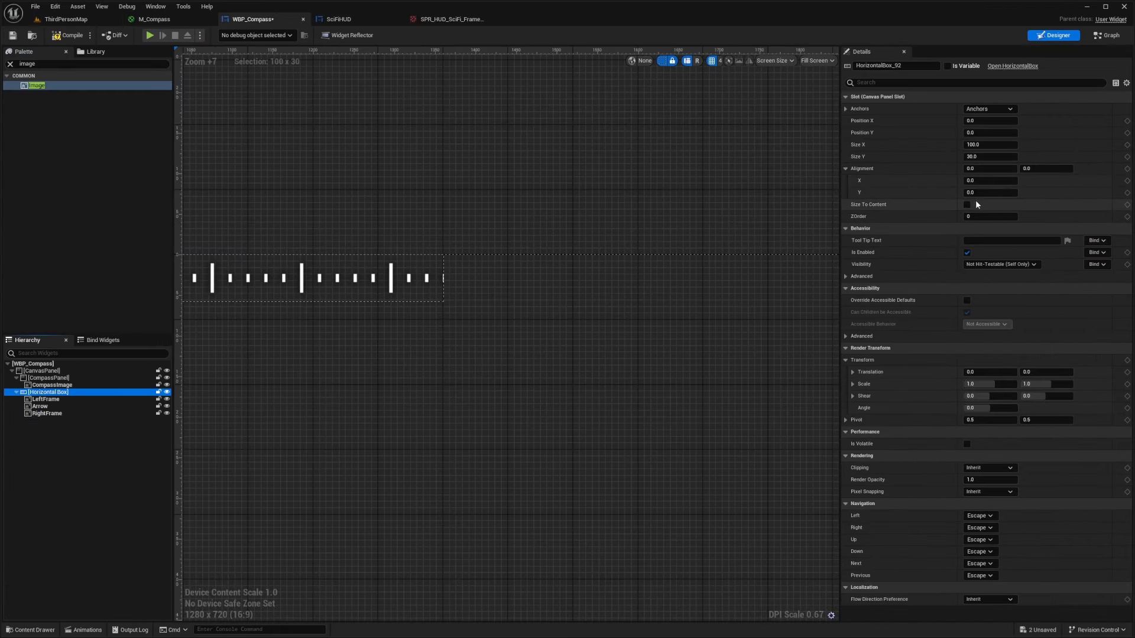
Step: Enable Size To Content on the Horizontal Box holding the frame and arrow images
left_click(967, 204)
scroll(498, 470, "down", 8)
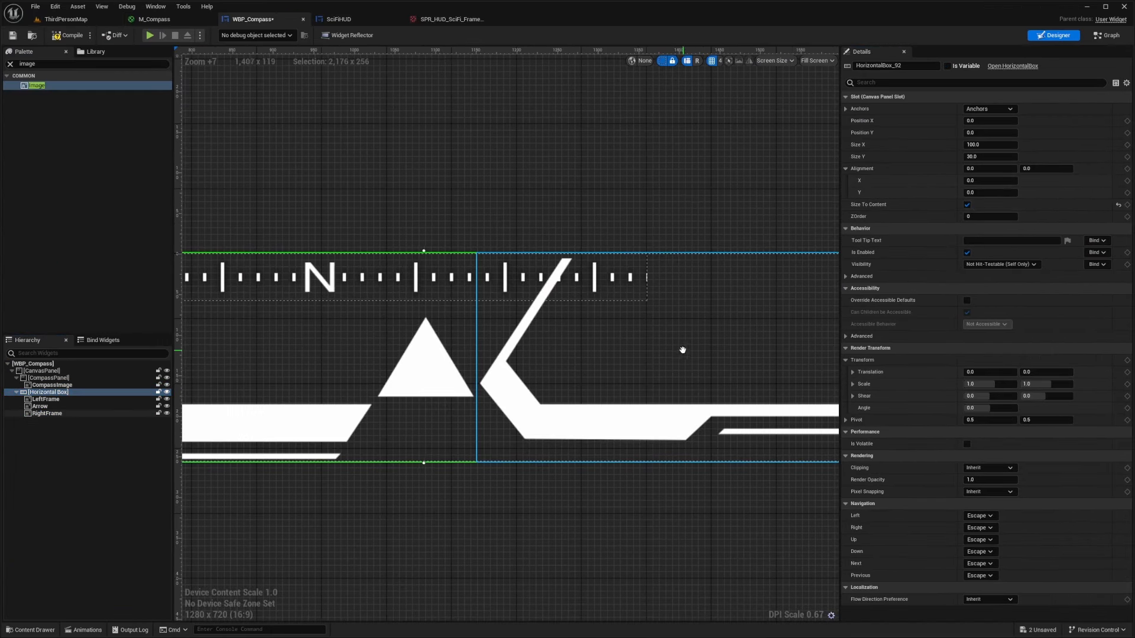
right_click_drag(490, 459, 522, 449)
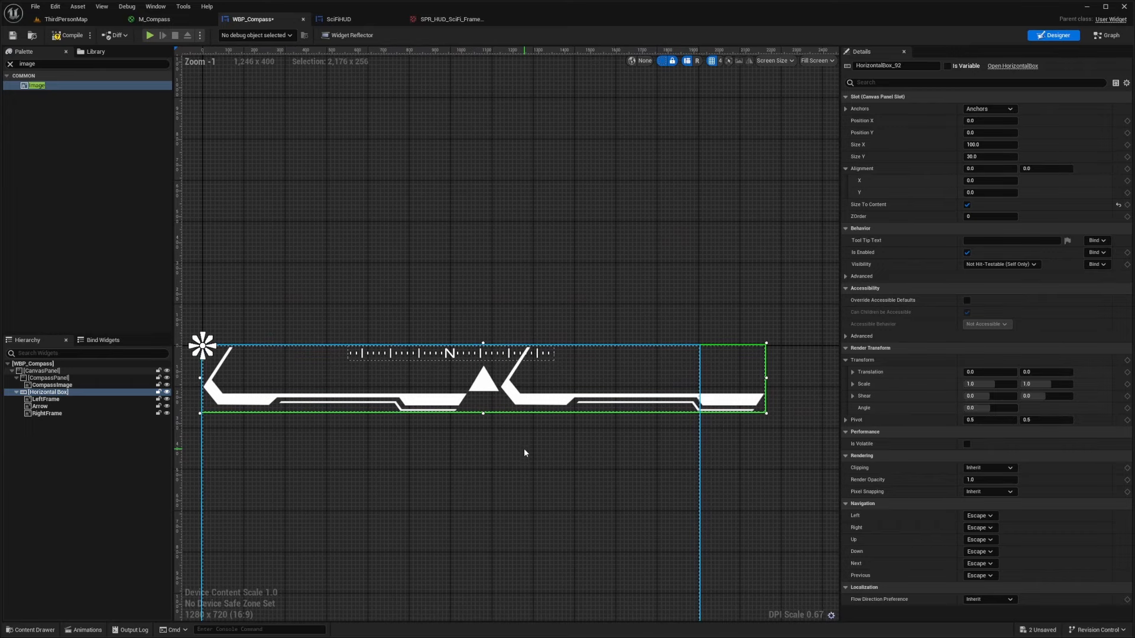
mouse_move(444, 463)
right_mouse_down()
mouse_move(441, 441)
mouse_move(470, 439)
right_mouse_up()
Step: Mirror RightFrame horizontally by setting its render transform's X scale to -1
left_click(532, 381)
scroll(450, 418, "up", 1)
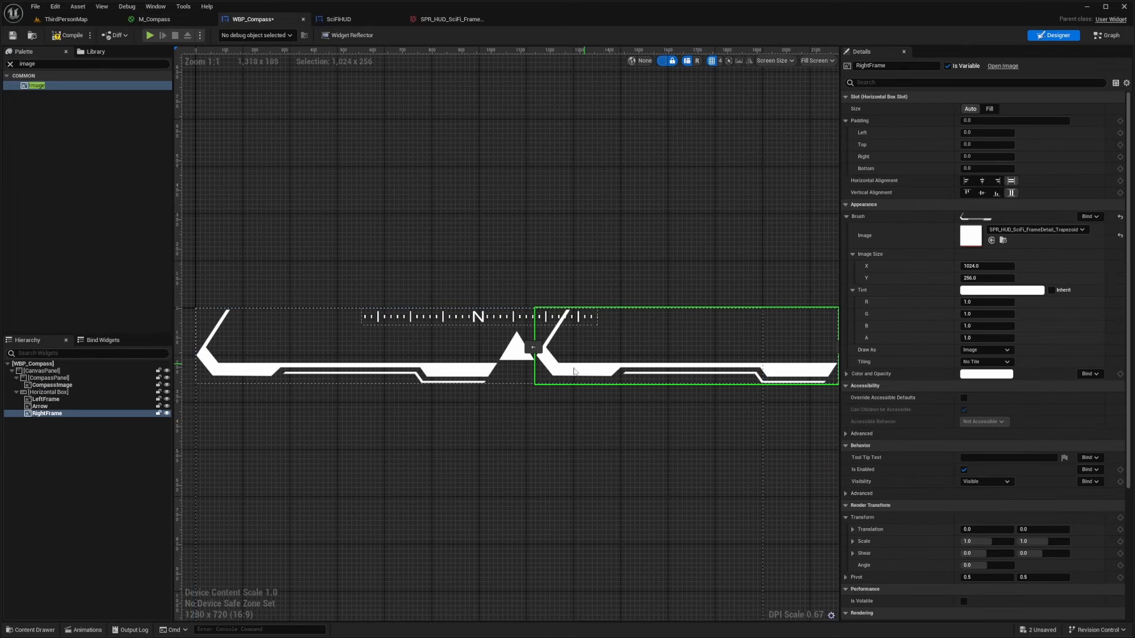
right_click_drag(594, 376, 531, 376)
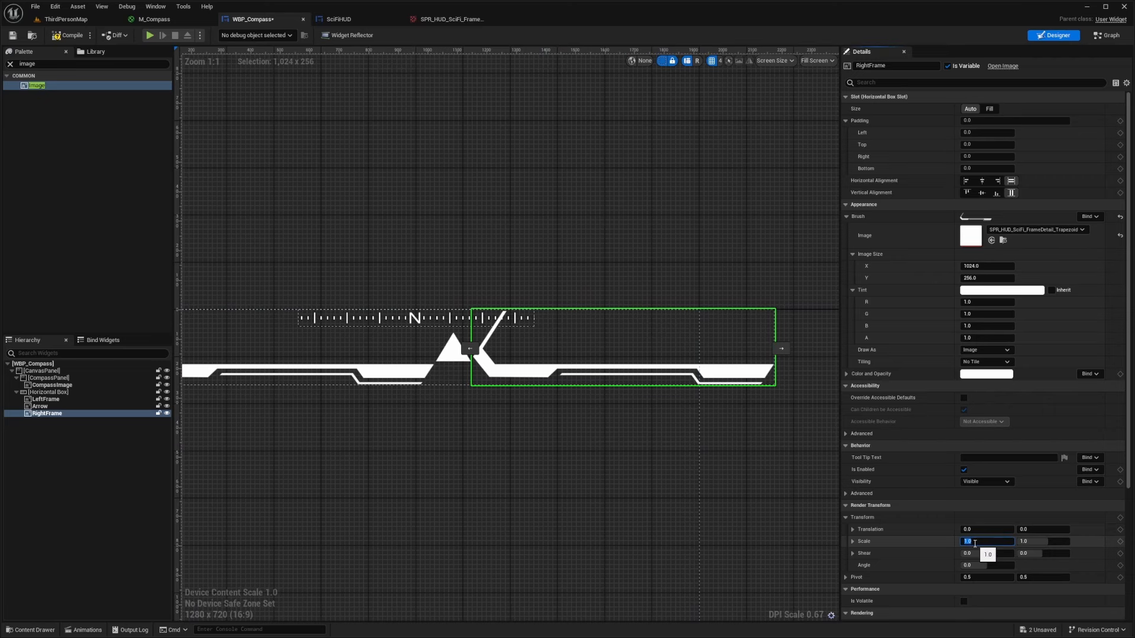
key("Return")
right_click_drag(410, 450, 517, 444)
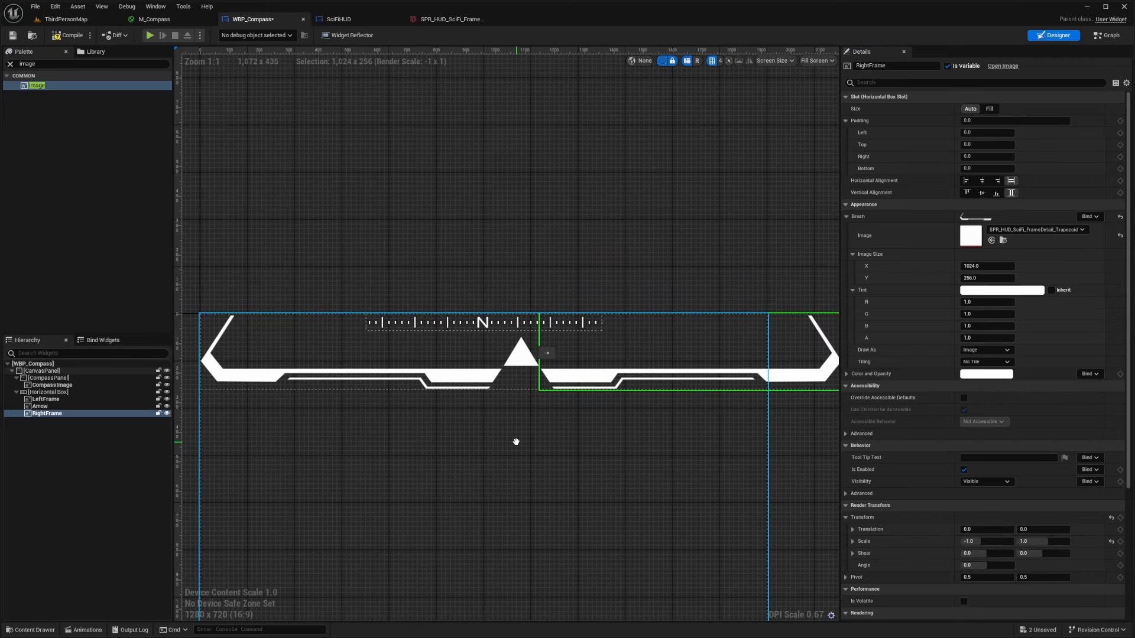
Step: Center the Arrow image horizontally and vertically within its Horizontal Box slot
left_click(513, 353)
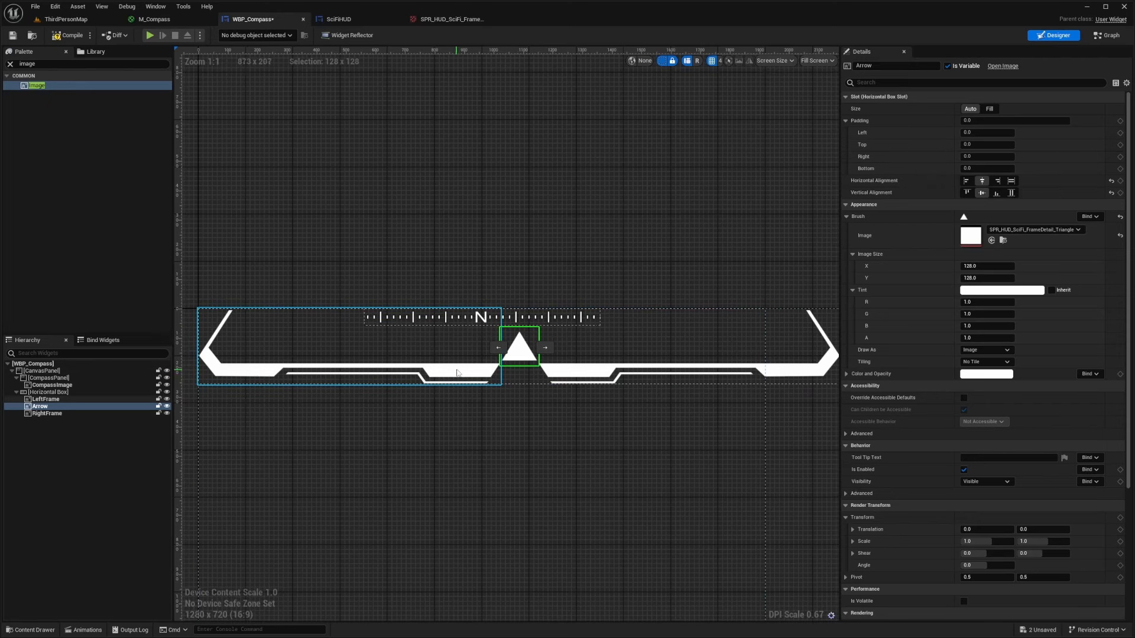
left_click(46, 413)
left_click(42, 400, "ctrl")
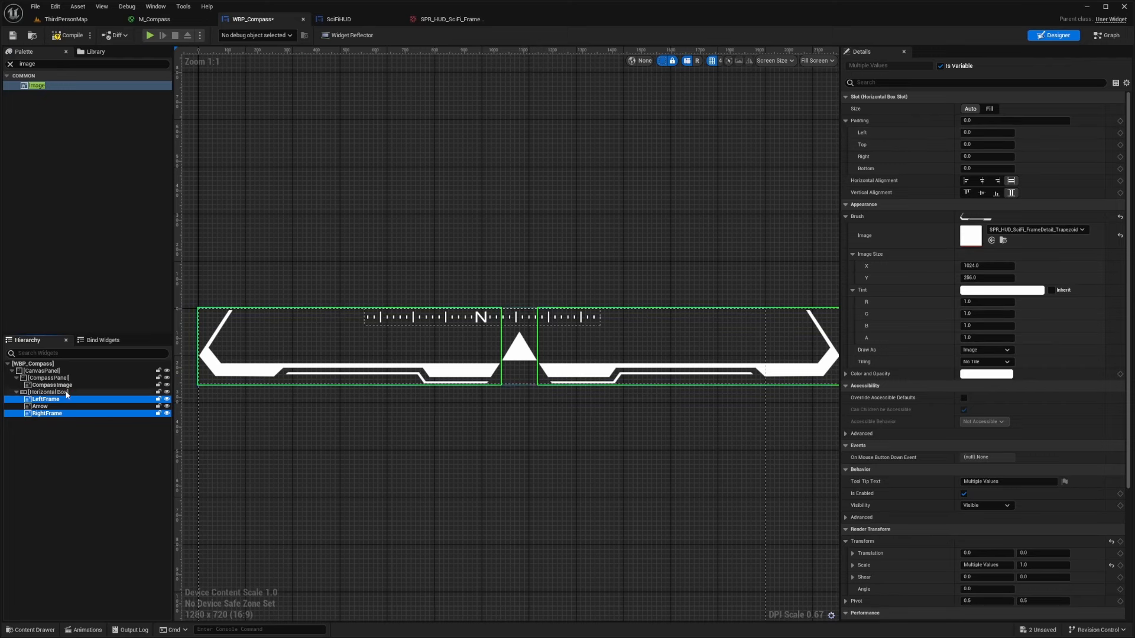
left_click(47, 392)
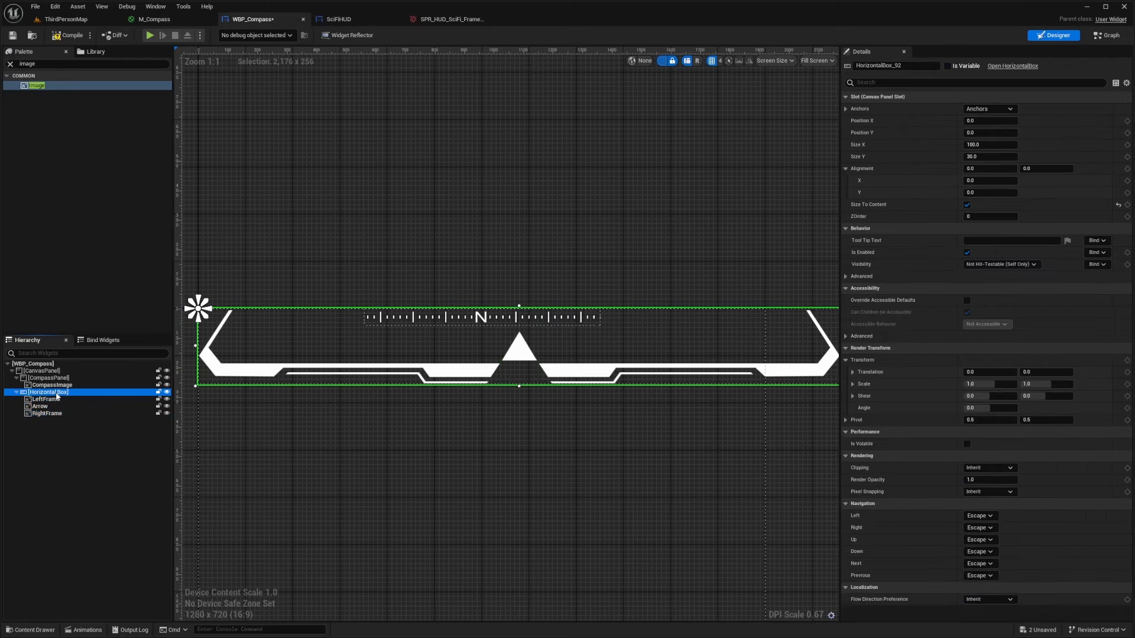
right_click(58, 397)
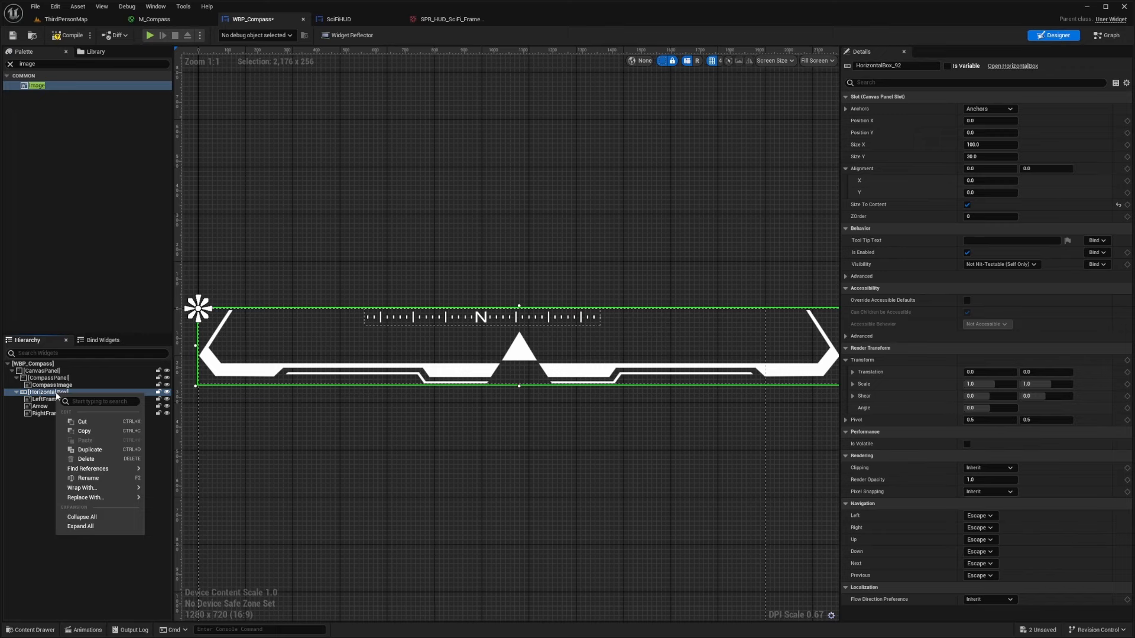
mouse_move(137, 498)
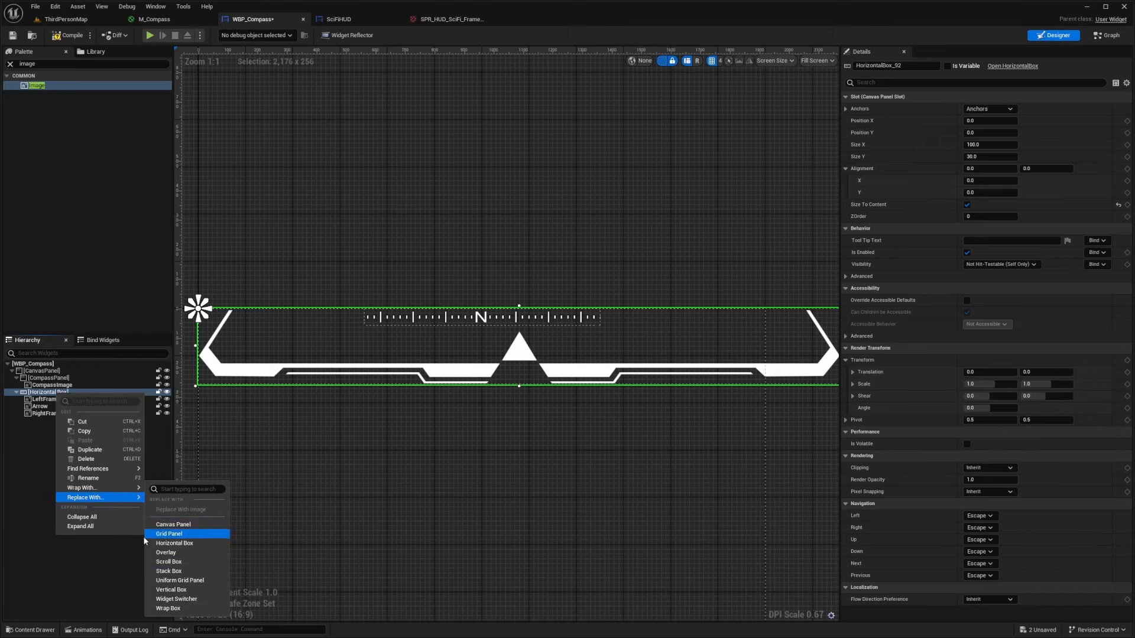
Step: Try an image width of 512 on LeftFrame, and undo the size edit
left_click(43, 399)
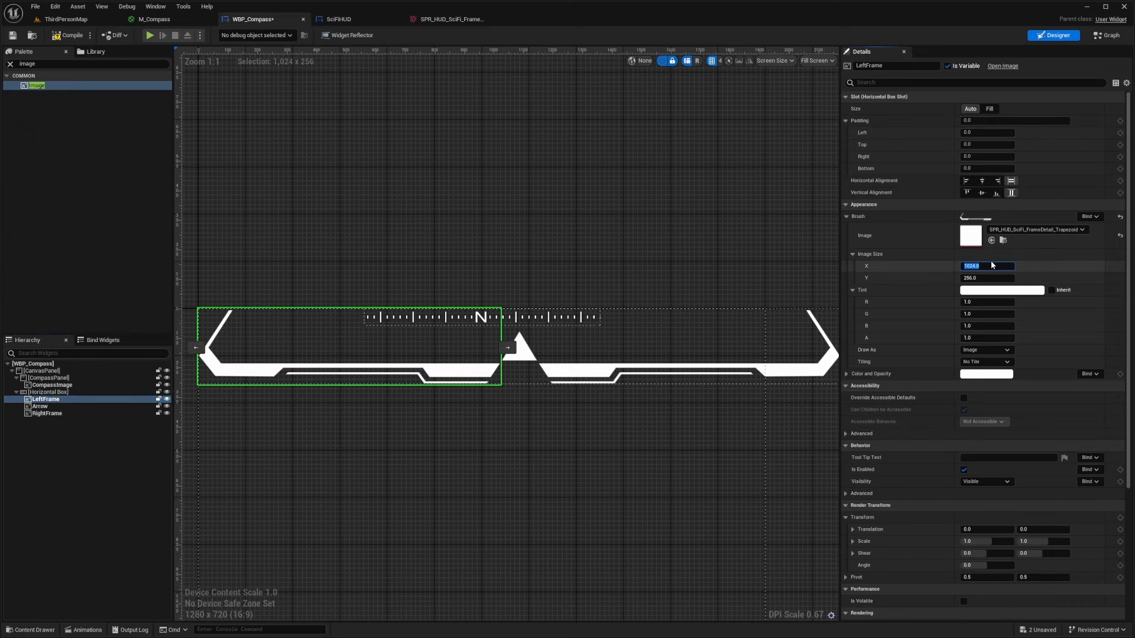
right_click_drag(419, 407, 529, 412)
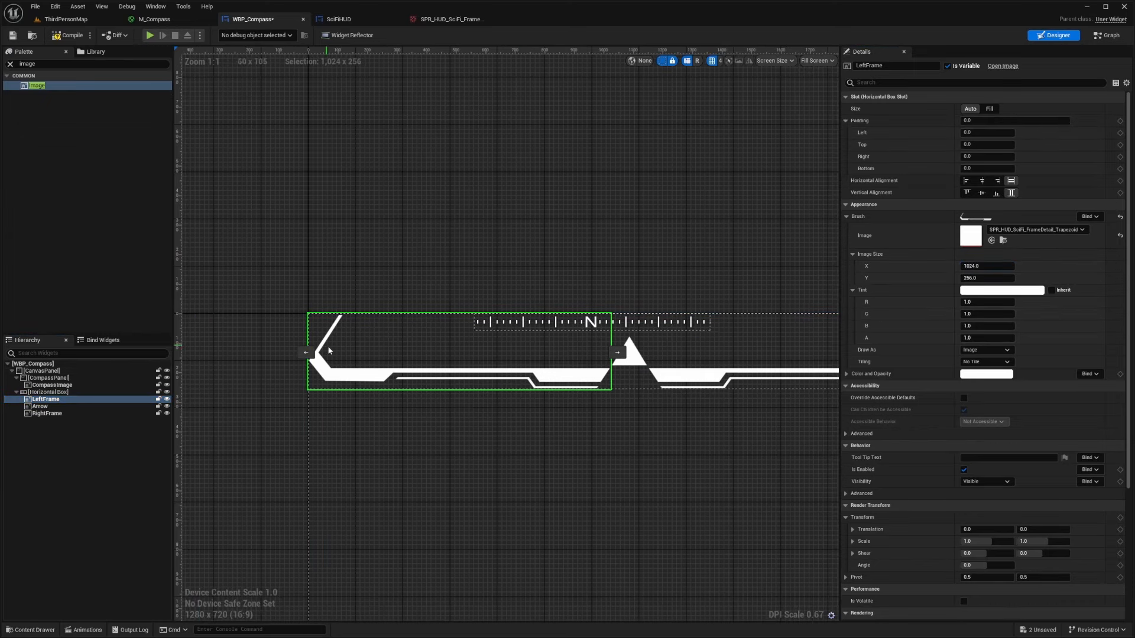
left_click(1002, 266)
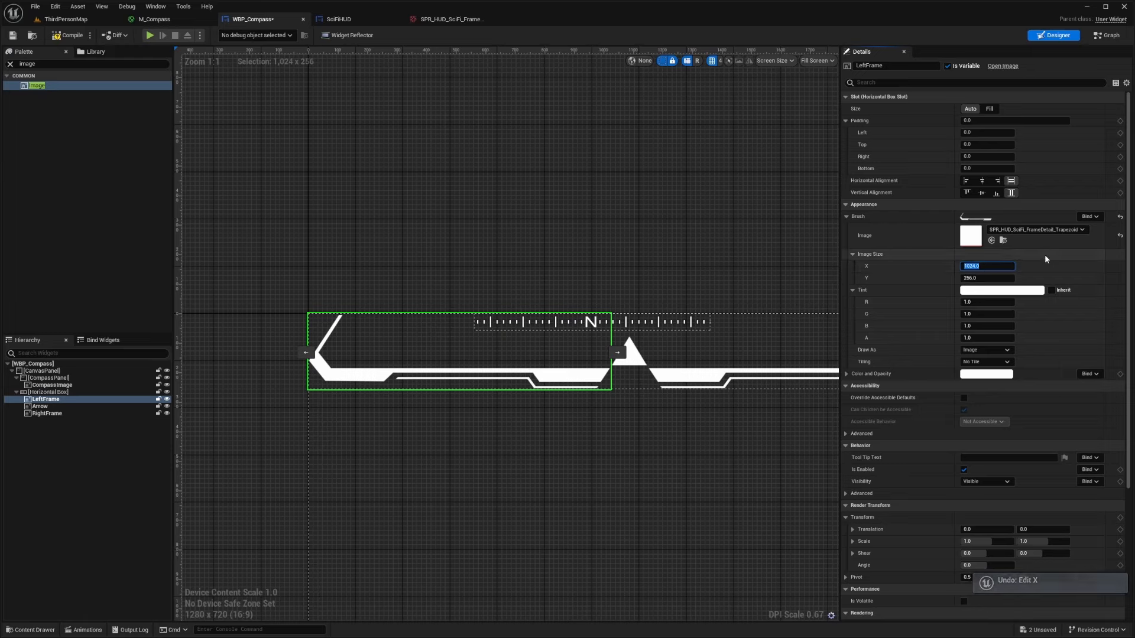
type("512")
key("Tab")
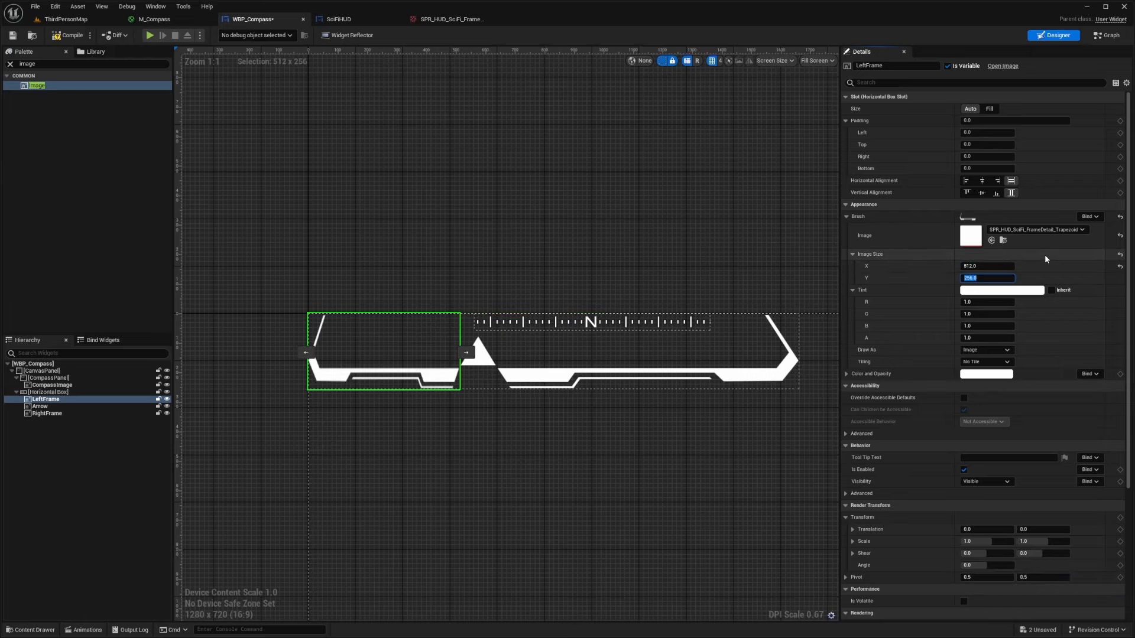
type("14")
key("ctrl+z")
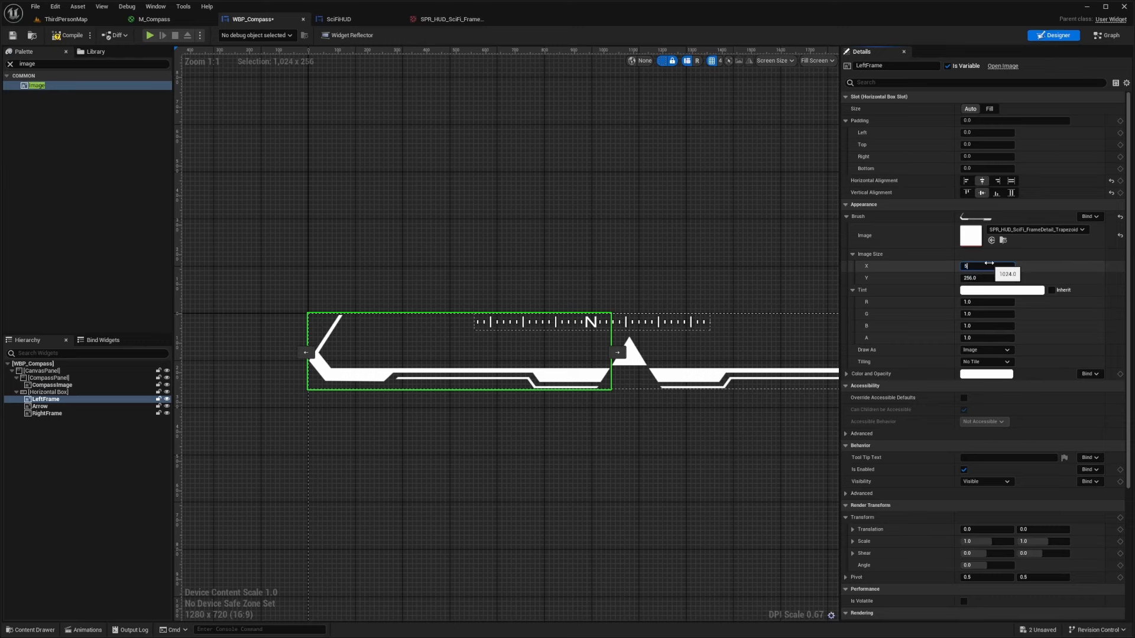
Step: Center LeftFrame horizontally and vertically in its slot and set its image size to 512 × 128
type("12")
key("Return")
type("128")
key("Return")
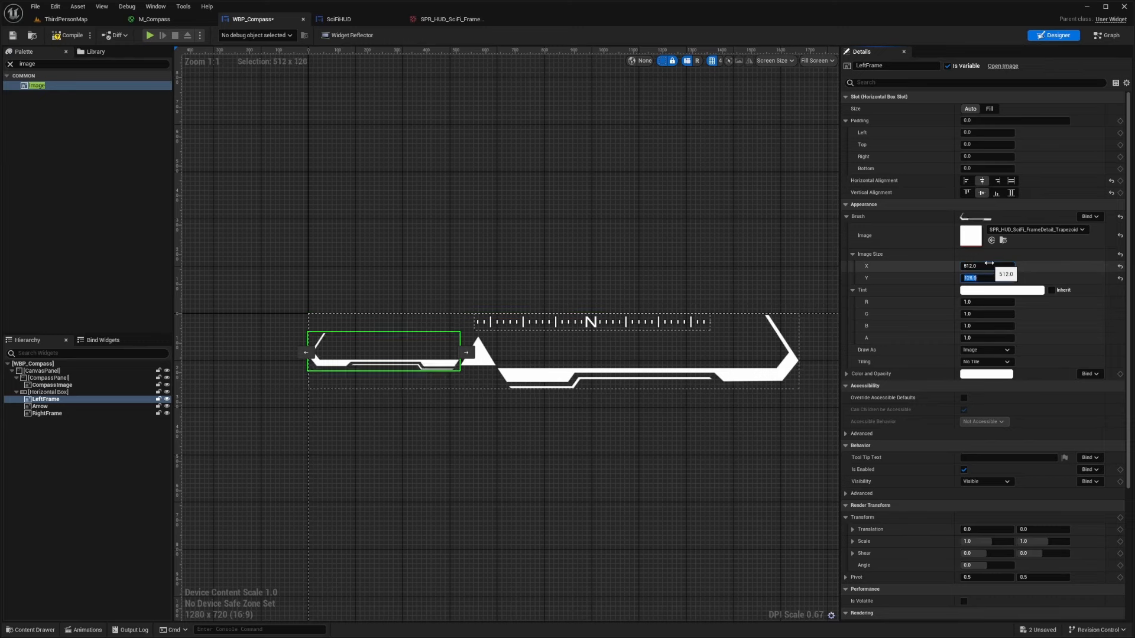
Step: Set RightFrame's image size to 512 × 128
left_click(740, 354)
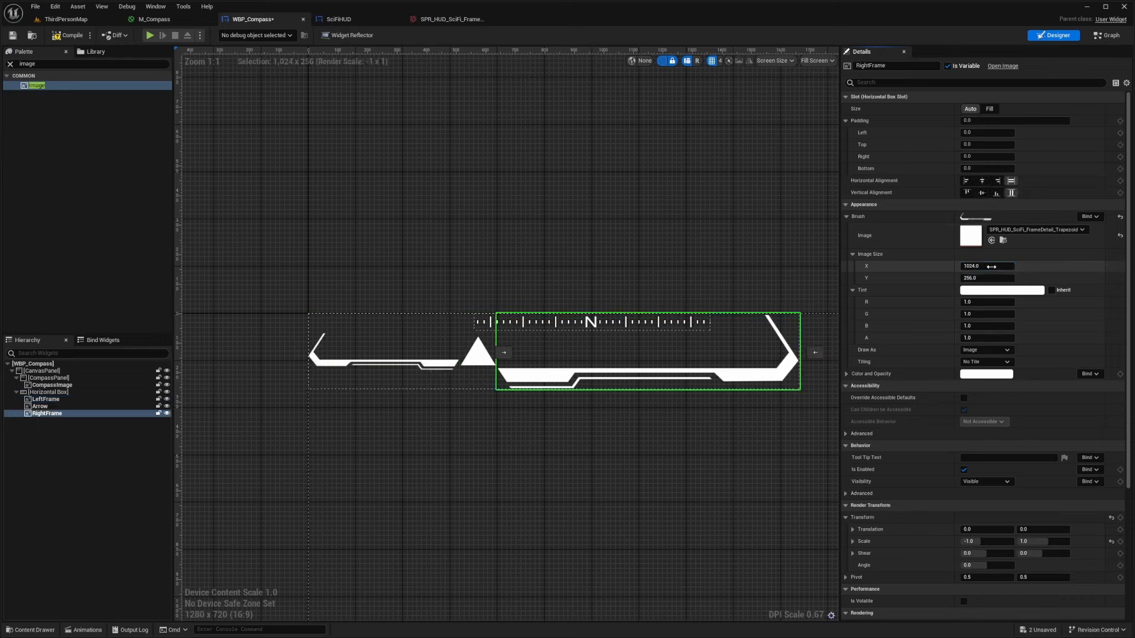
key("Tab")
type("2")
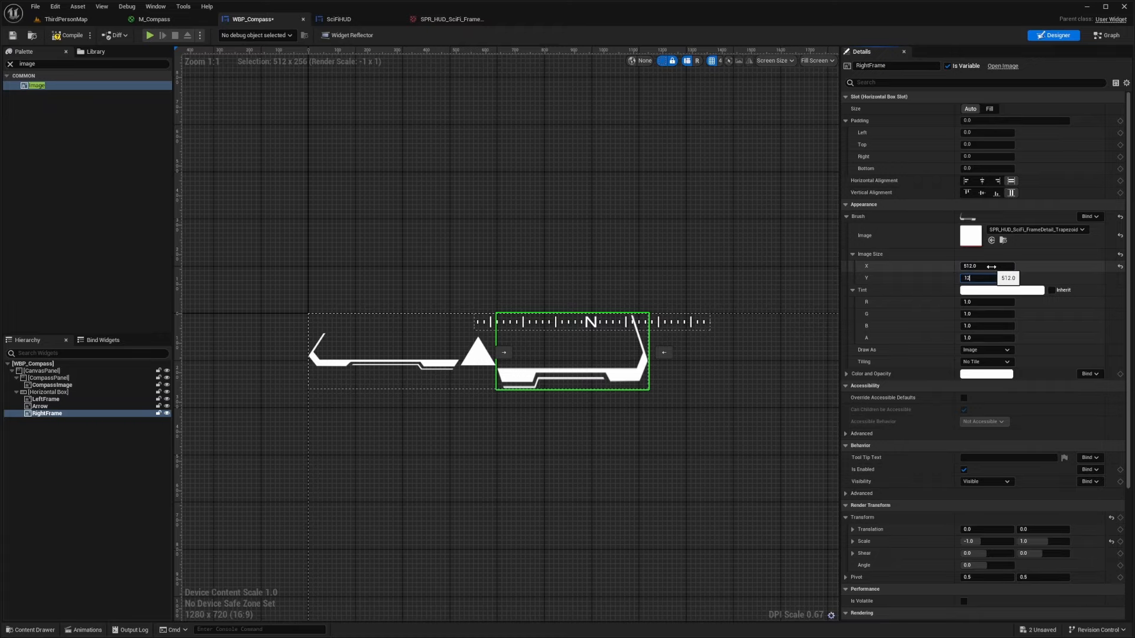
type("8")
key("Return")
Step: Anchor the Horizontal Box to the top center of the canvas, with its position at 0, 0
scroll(513, 394, "up", 3)
right_click_drag(513, 393, 482, 397)
left_click(47, 392)
right_click_drag(379, 399, 560, 413)
left_click(969, 98)
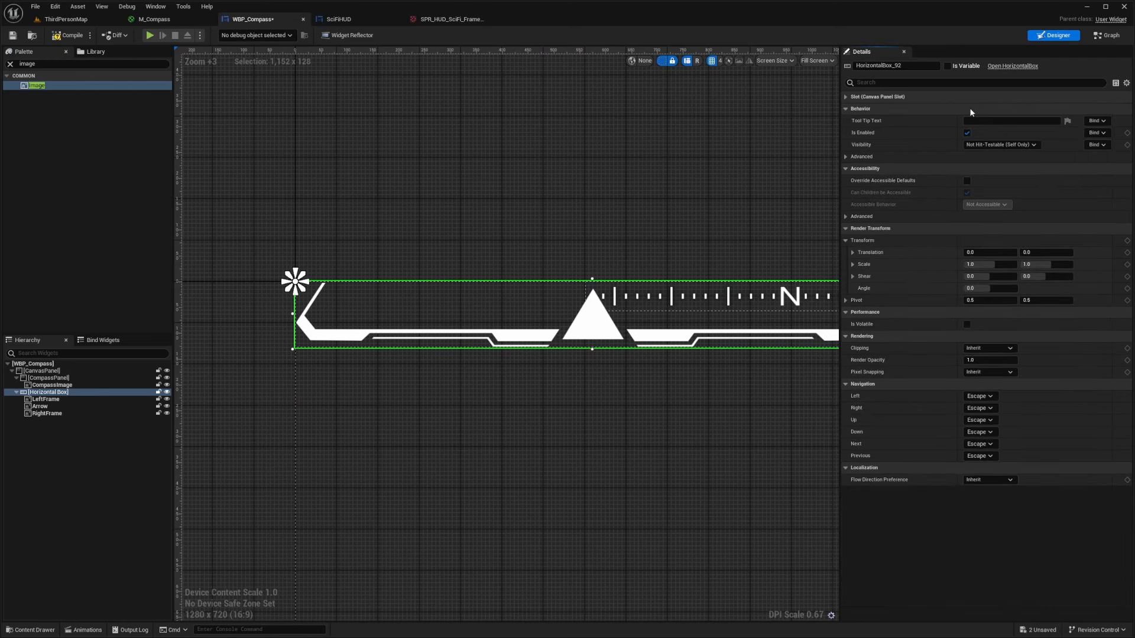
left_click(939, 99)
left_click(977, 111)
left_click(1011, 128, "ctrl")
right_click_drag(689, 158, 331, 164)
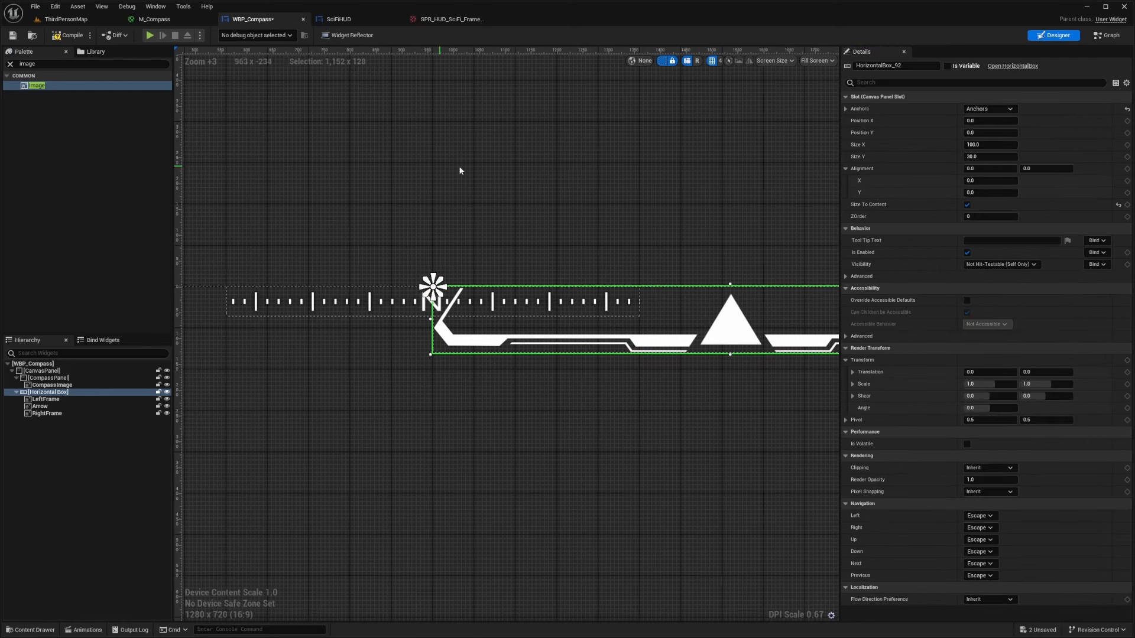
Step: Set the Horizontal Box's X alignment to 0.5 so the frame is centered on its anchor
scroll(460, 171, "down", 1)
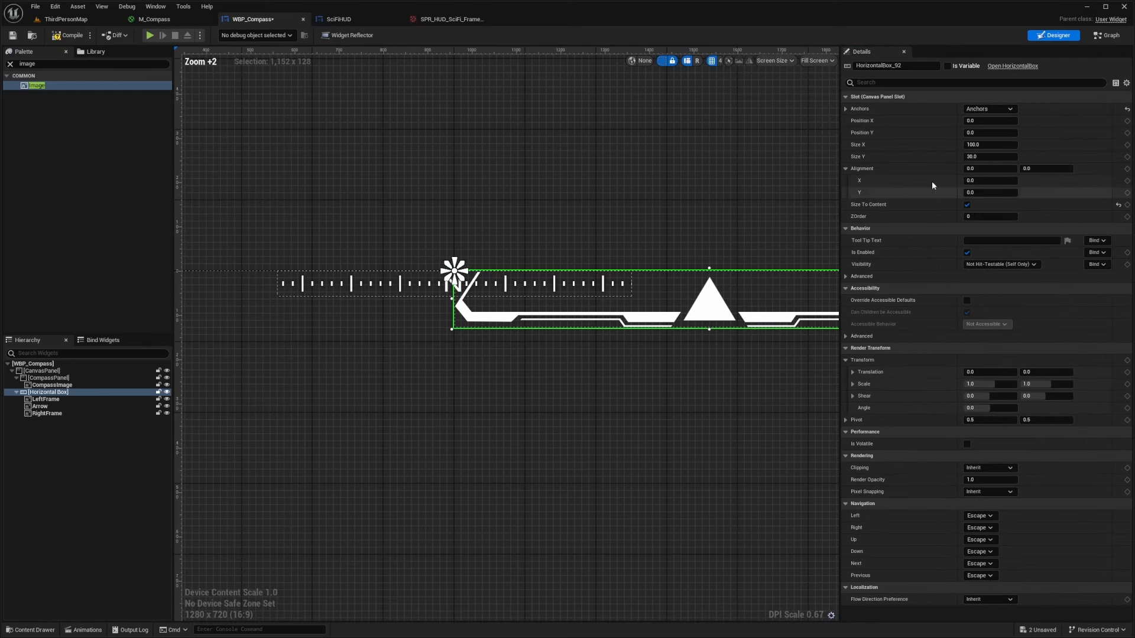
left_click(988, 181)
type("0.5")
key("Return")
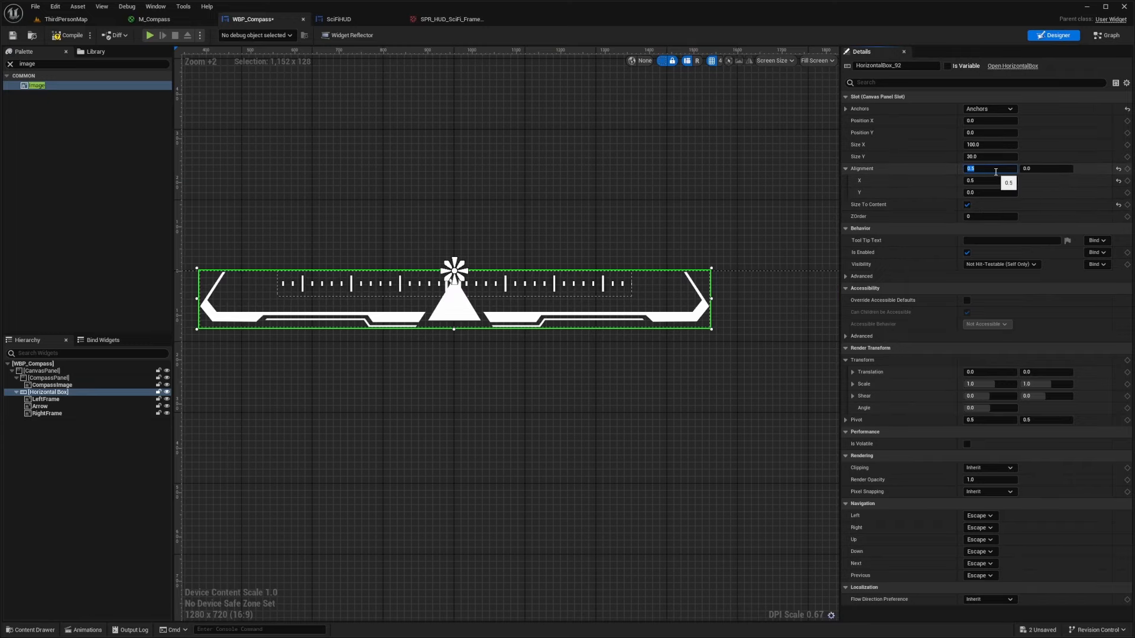
scroll(591, 372, "up", 2)
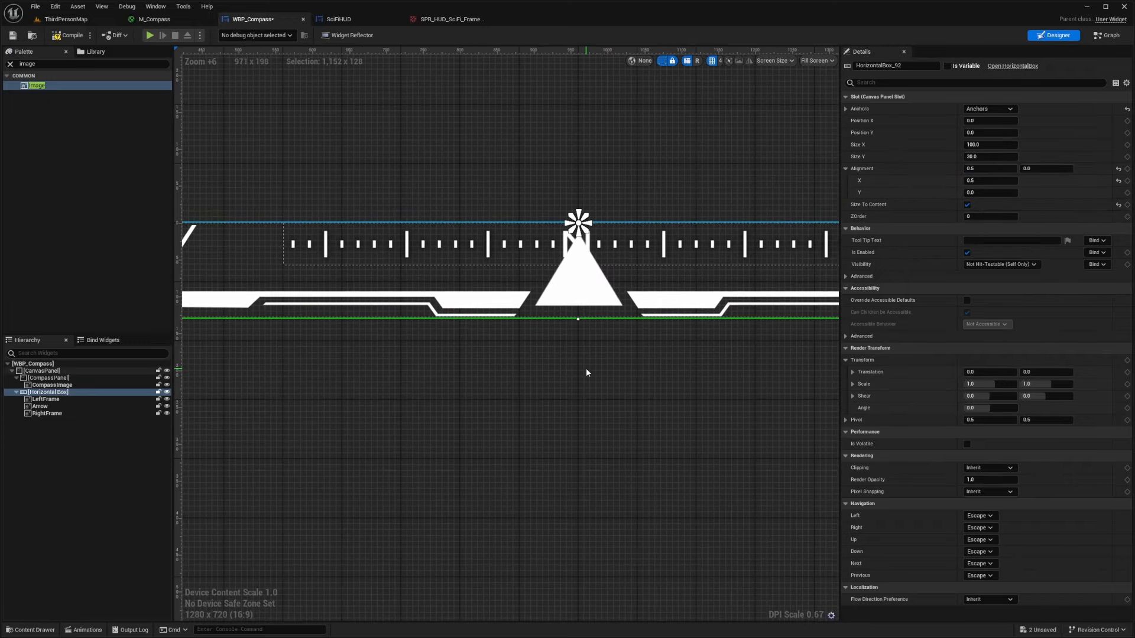
right_click_drag(586, 373, 601, 323)
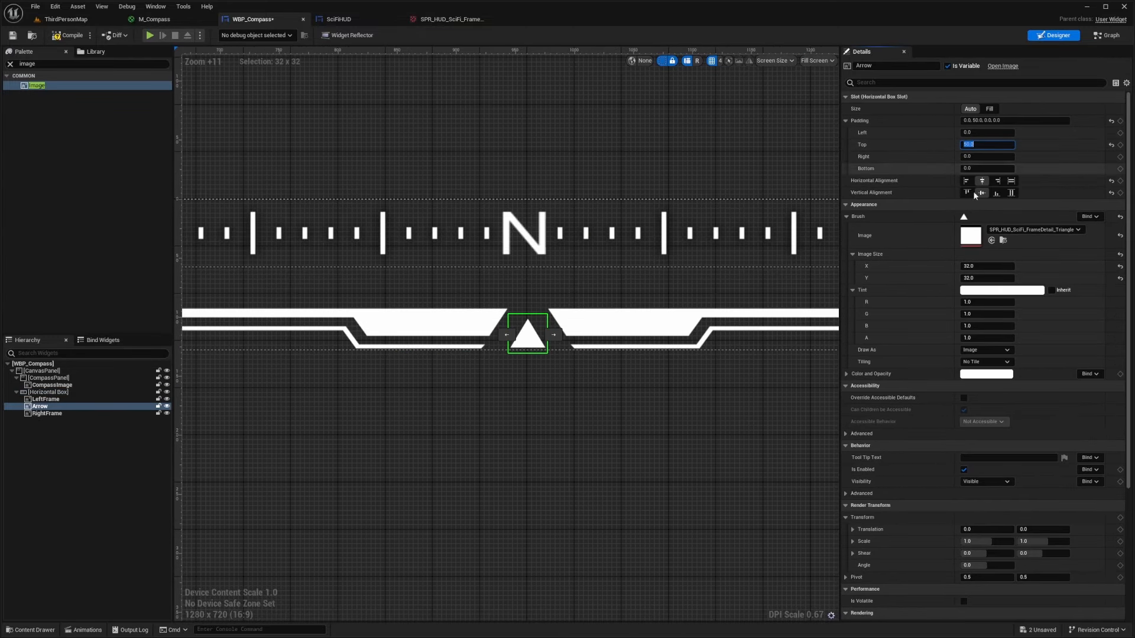
Step: Tint the LeftFrame image with the sRGB hex color 6389EB
scroll(590, 375, "down", 3)
right_click_drag(590, 375, 330, 398)
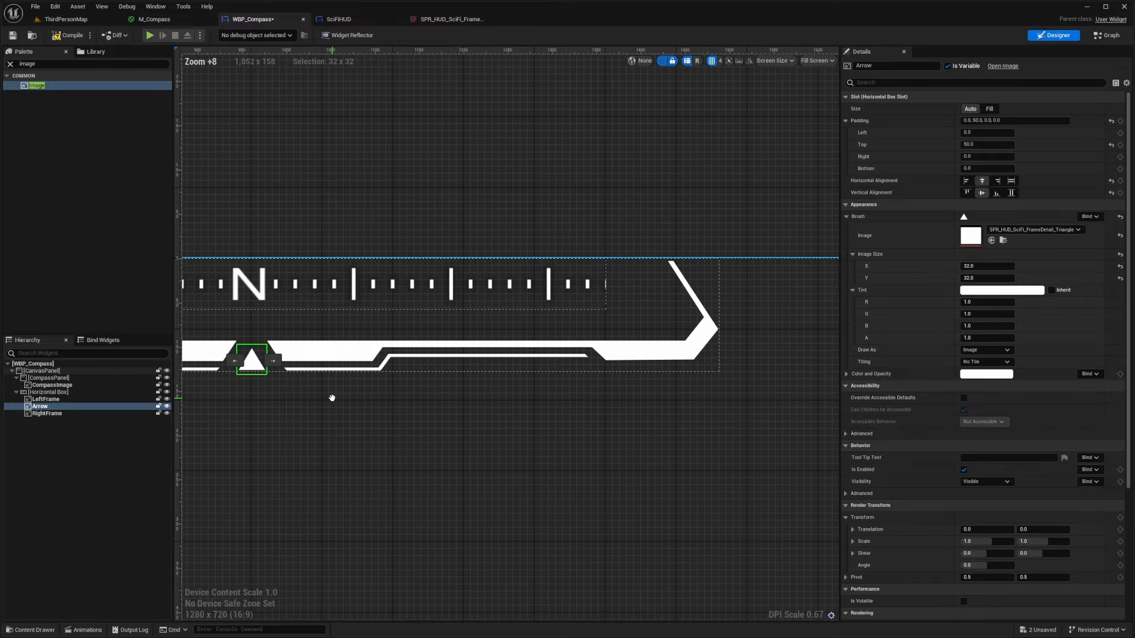
scroll(329, 306, "up", 4)
left_click(339, 319)
scroll(339, 320, "down", 3)
right_click_drag(338, 320, 516, 350)
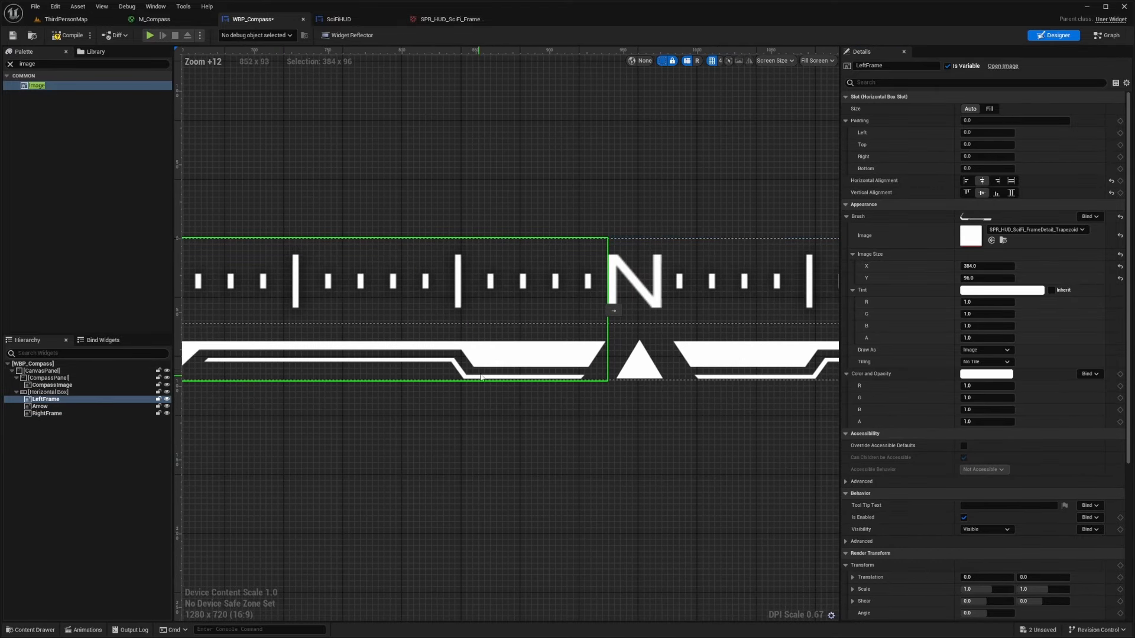
left_click(981, 297)
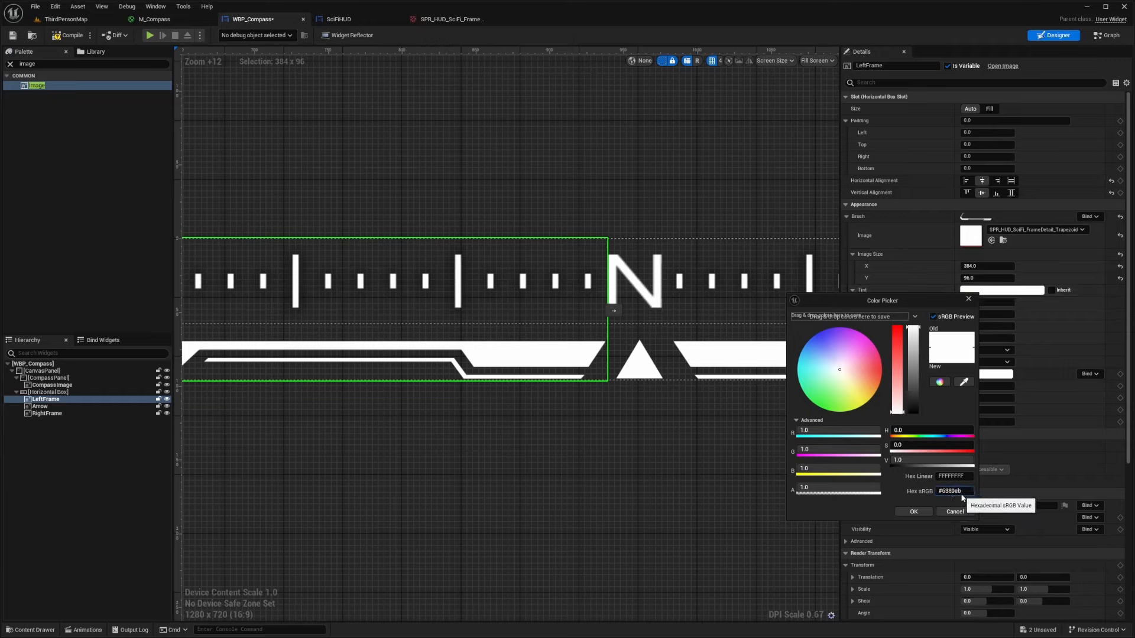
key("Return")
Step: Apply the sRGB hex color 6389EB as the tint of the RightFrame image
left_click(748, 361)
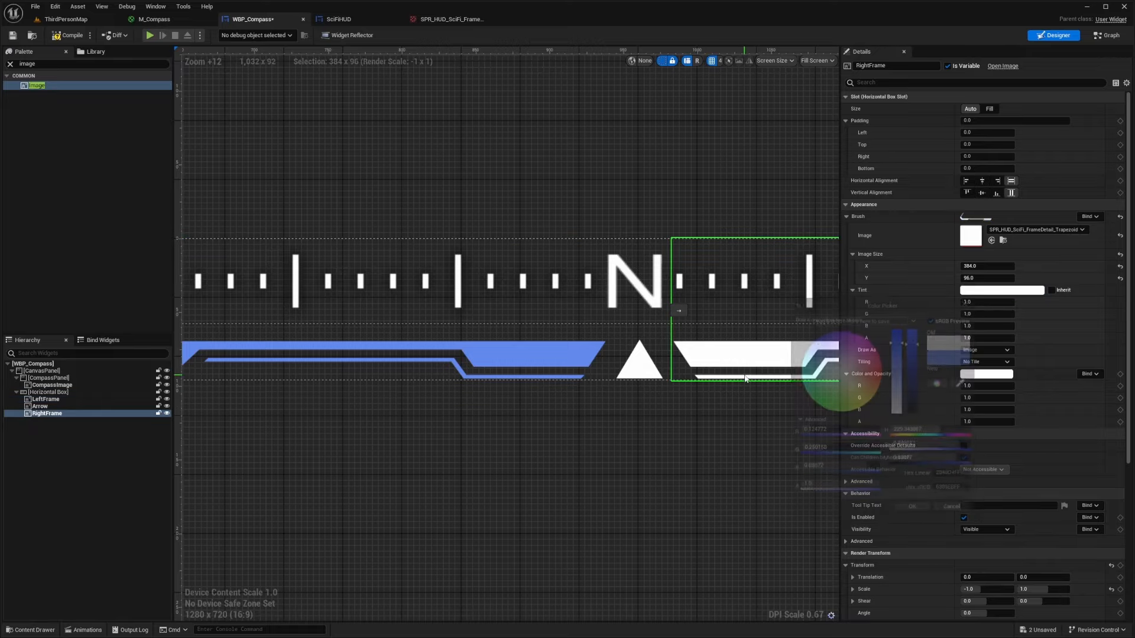
left_click(1005, 291)
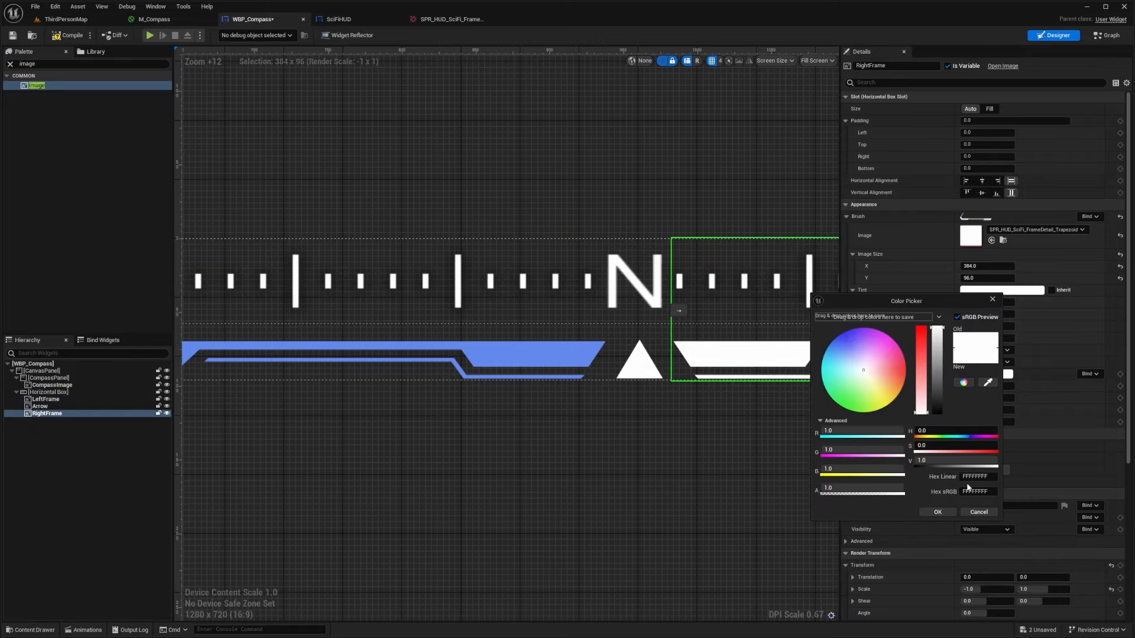
key("Return")
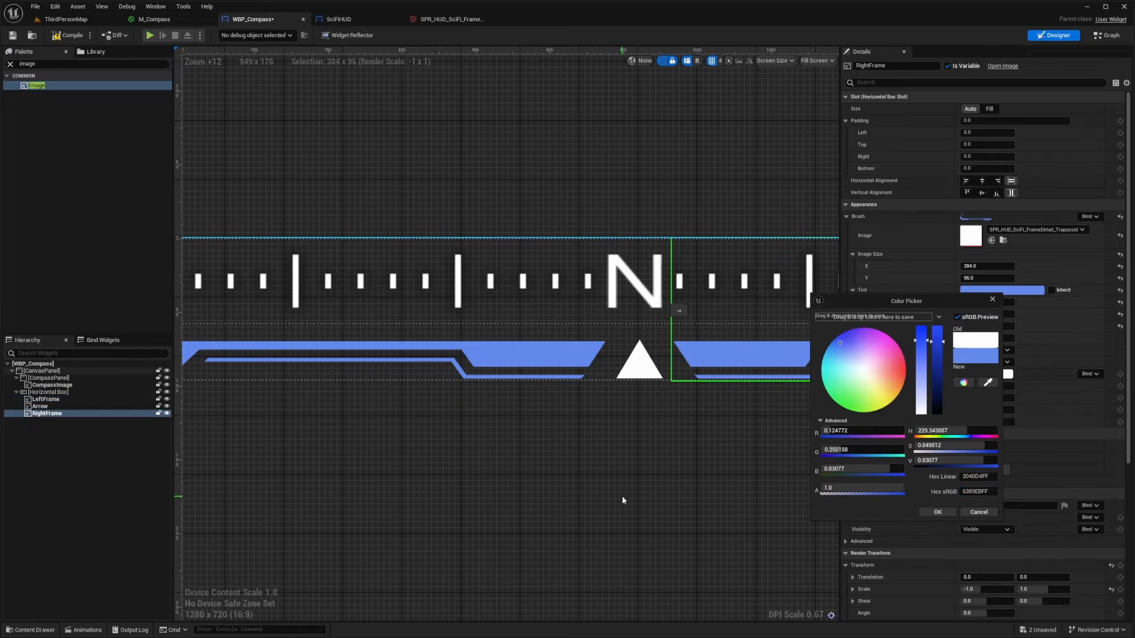
Step: Deepen RightFrame's tint to a fully saturated, brighter blue, sRGB hex 0073FC
scroll(650, 499, "down", 10)
scroll(565, 473, "up", 3)
right_click_drag(566, 470, 717, 423)
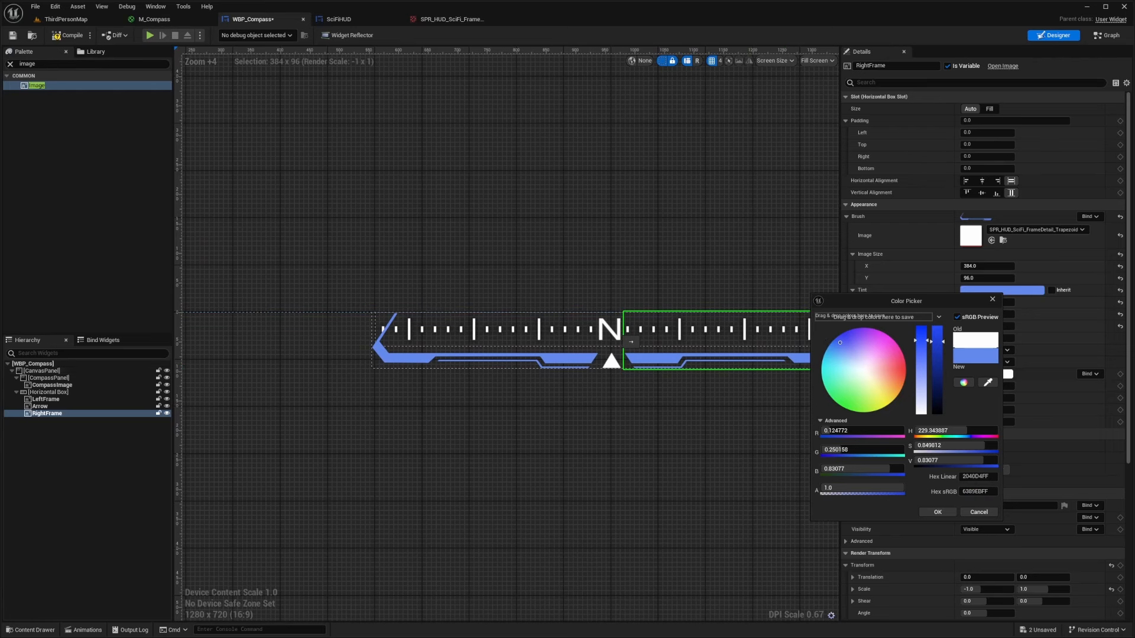
scroll(561, 415, "up", 2)
right_click_drag(770, 391, 598, 376)
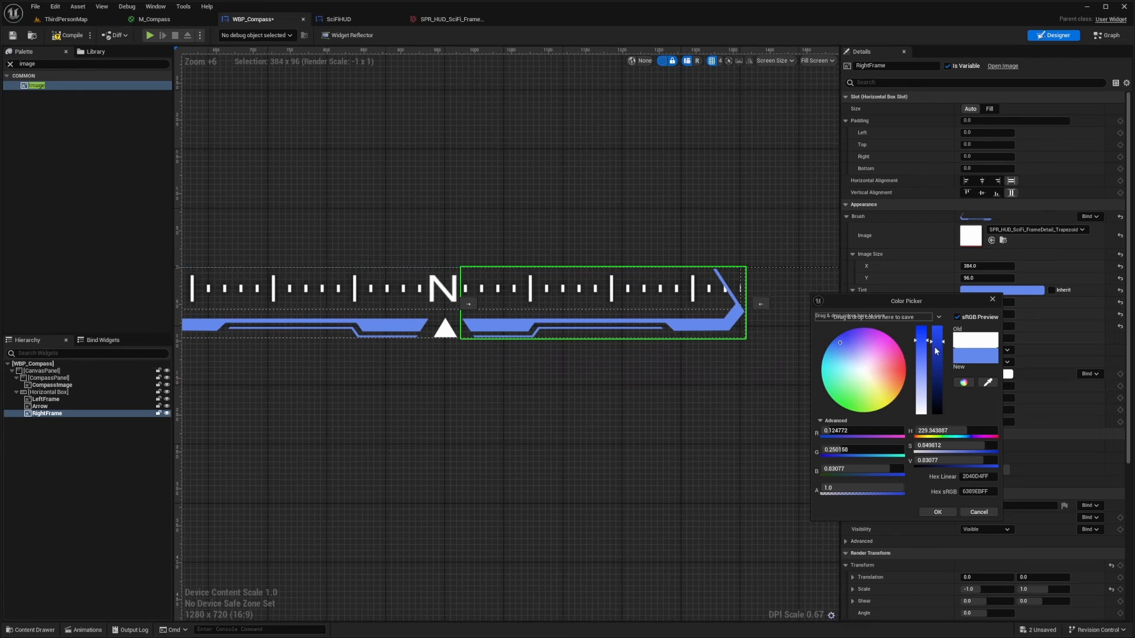
left_click_drag(942, 367, 943, 382)
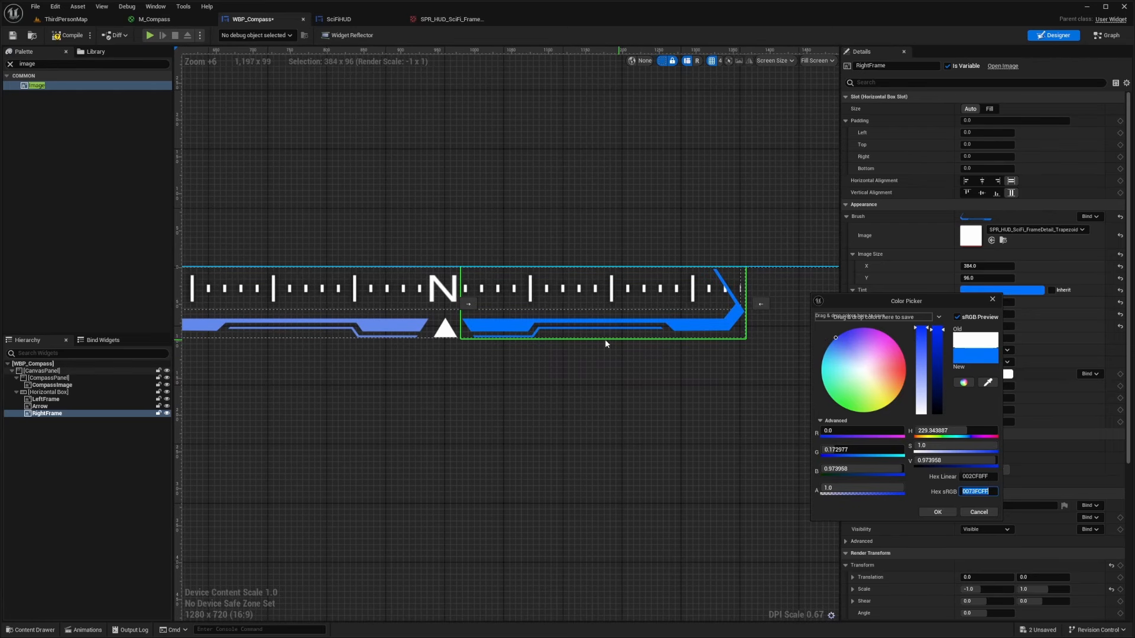
Step: Match LeftFrame's tint to the right frame with the sRGB hex color 0073FC
right_click_drag(480, 370, 592, 386)
left_click(486, 344)
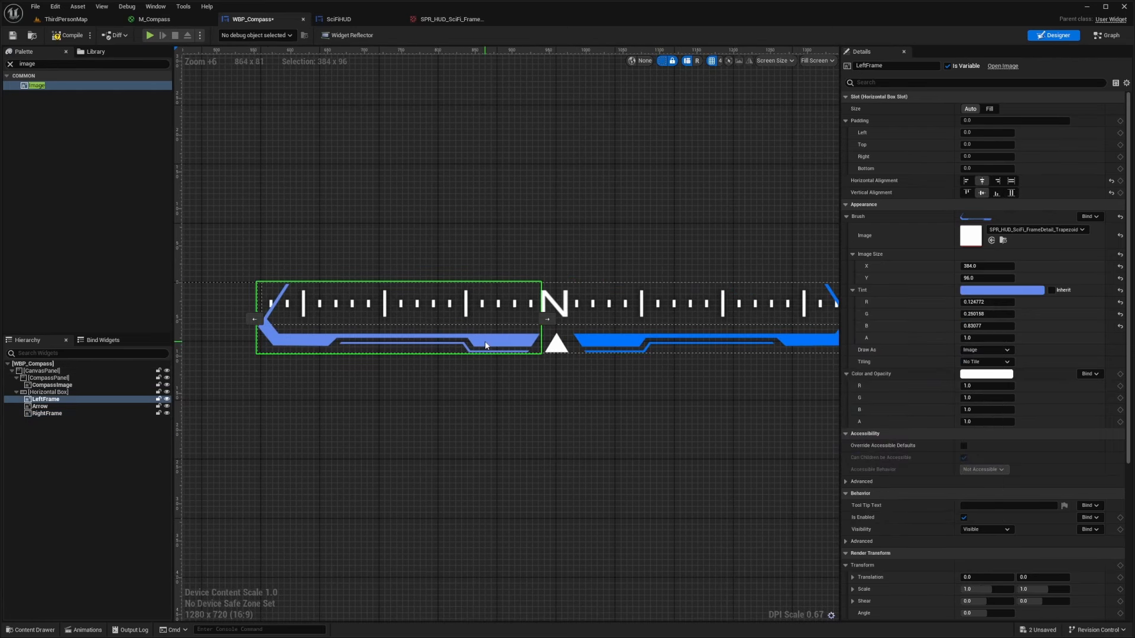
left_click(1005, 291)
left_click(975, 488)
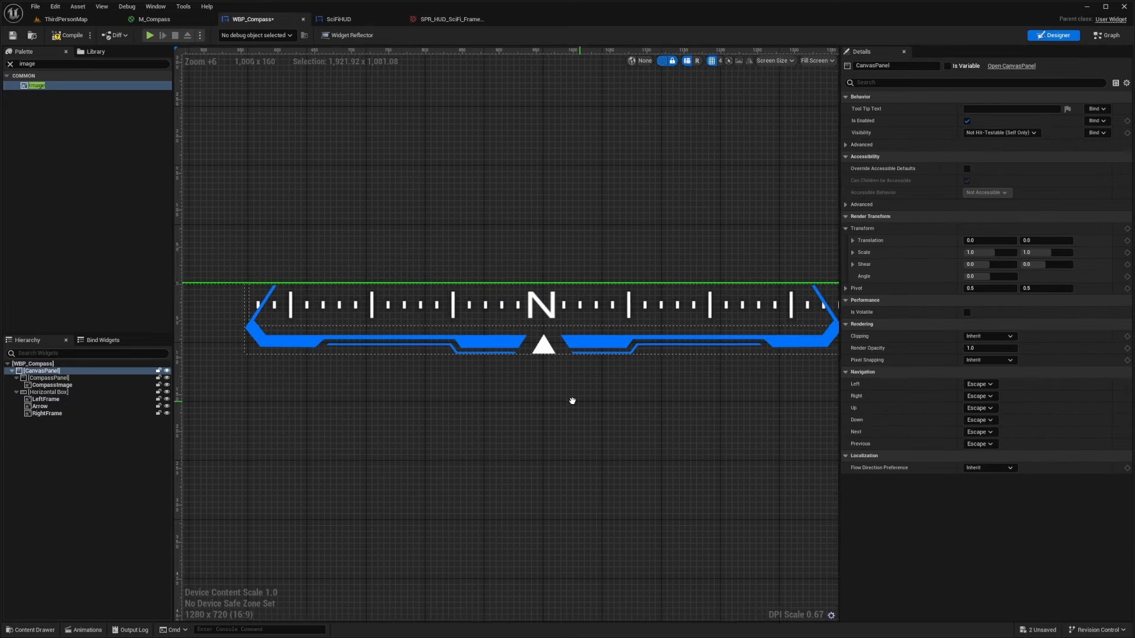
right_click_drag(572, 400, 520, 400)
scroll(467, 407, "up", 3)
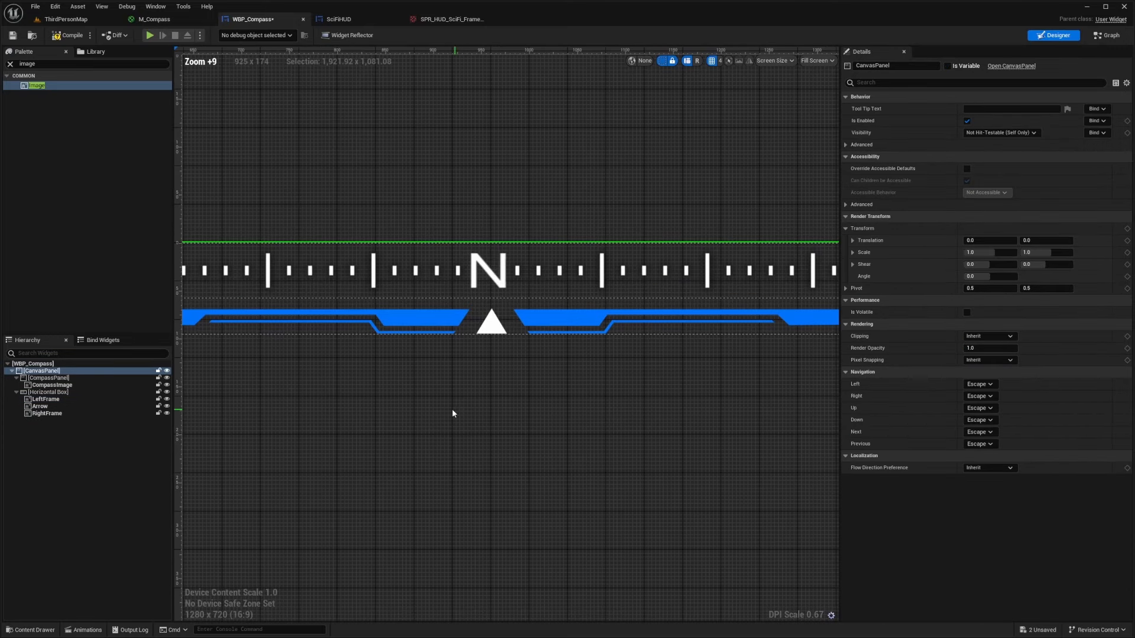
right_click_drag(453, 409, 560, 433)
right_click_drag(387, 413, 287, 403)
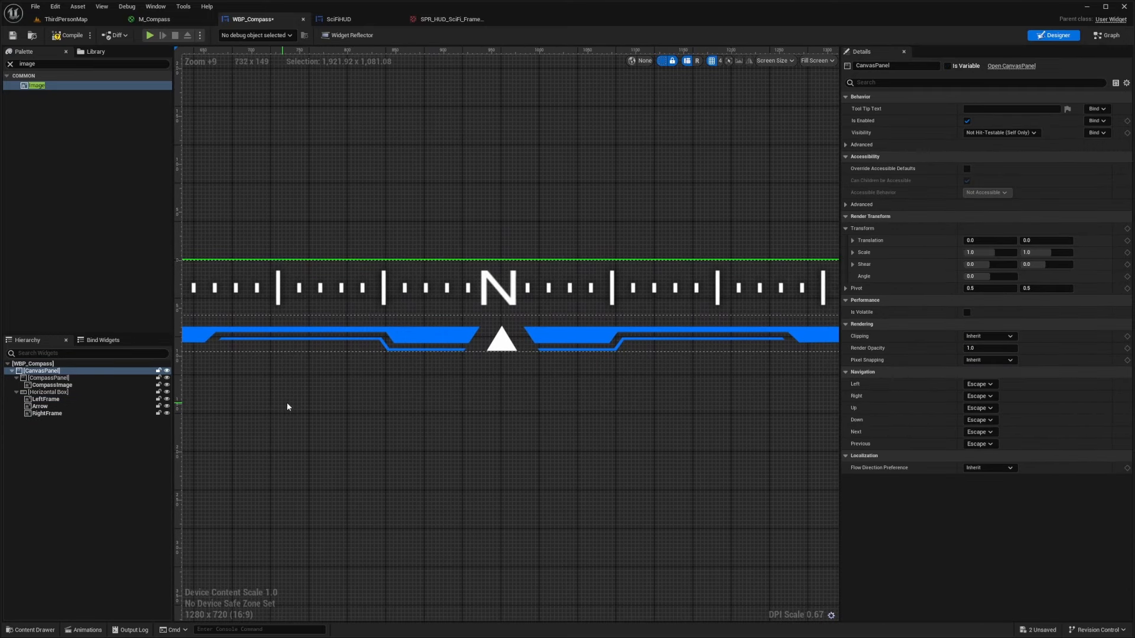
Step: Try narrowing CompassPanel by moving its left edge inward on the canvas, and undo the resize
left_click(508, 351)
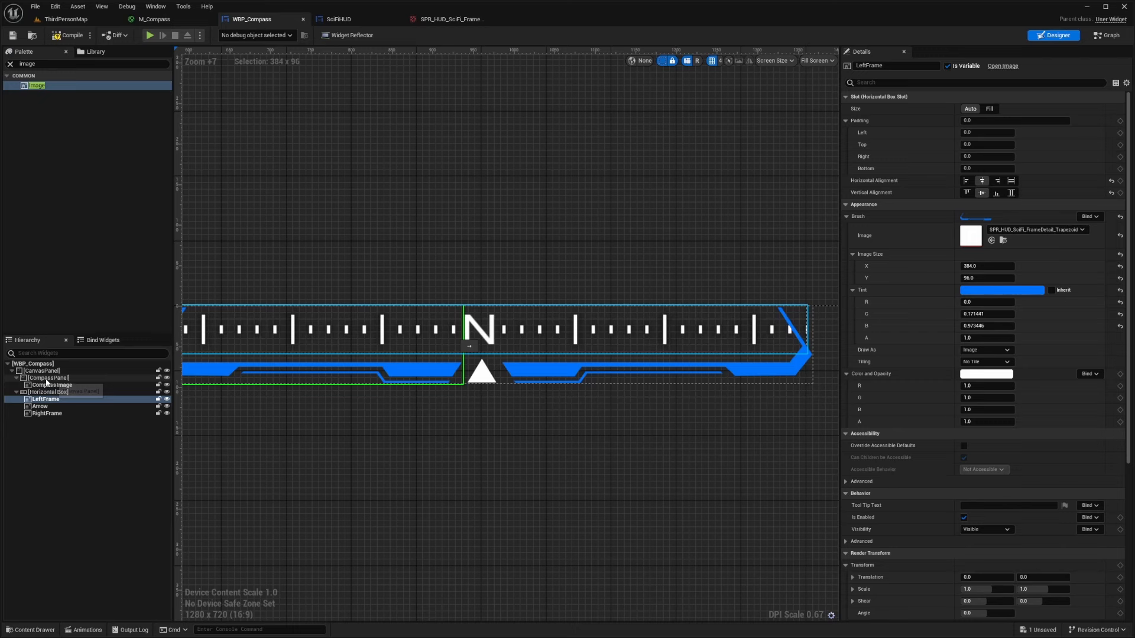
left_click(48, 379)
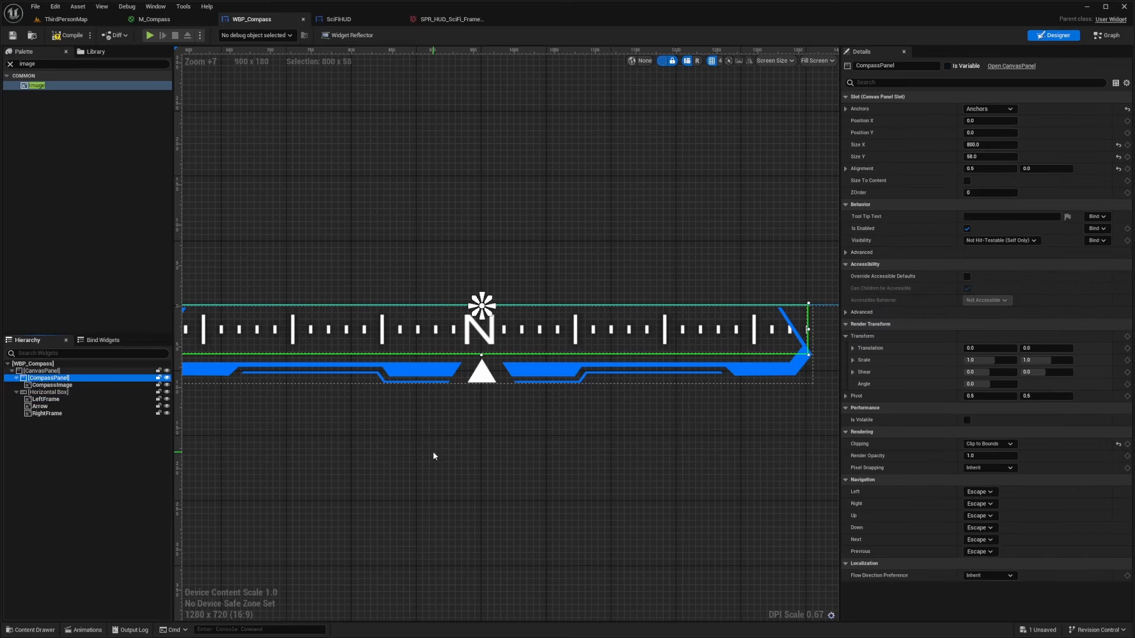
right_click_drag(433, 452, 539, 458)
right_click_drag(454, 459, 408, 442)
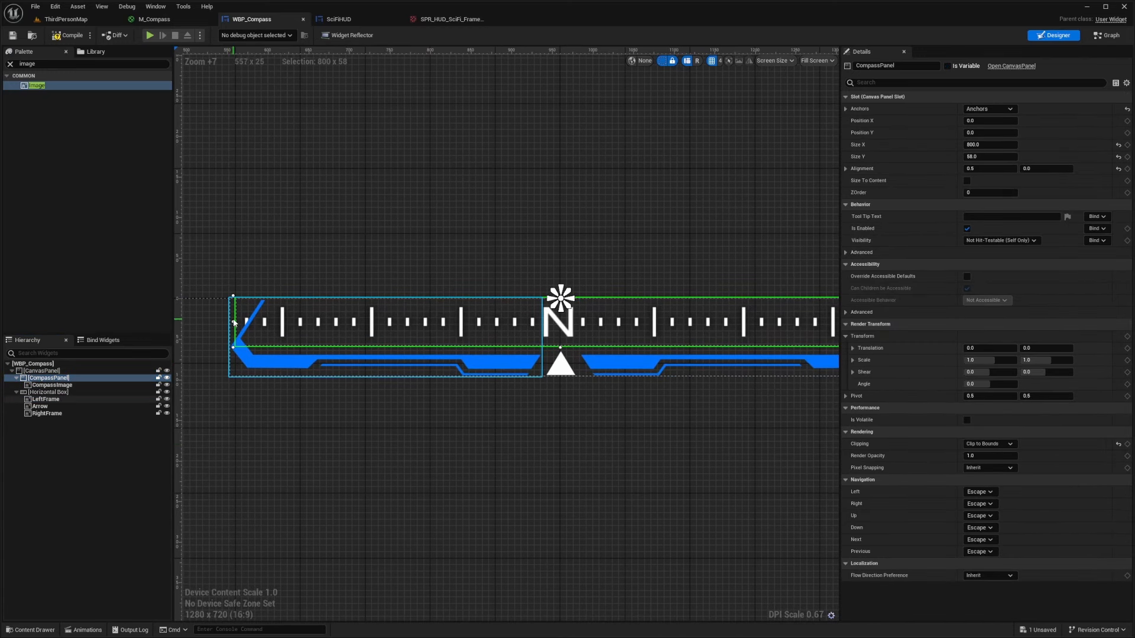
left_click_drag(234, 321, 240, 321)
key("ctrl+z")
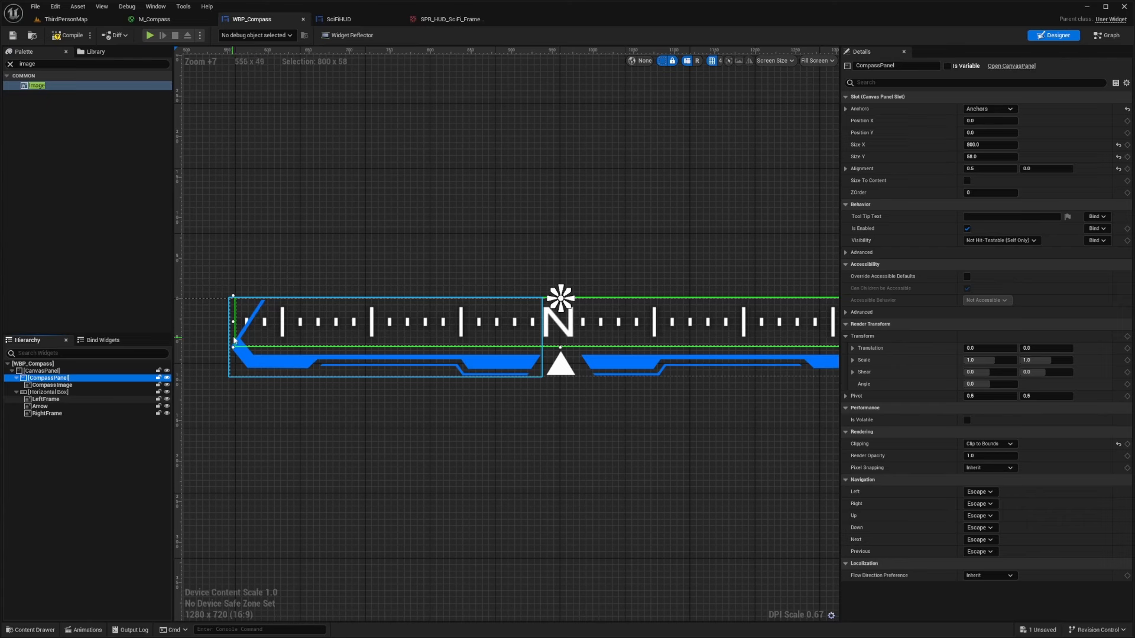
Step: Try a width of 780 for CompassPanel, keeping it centered behind the frame
right_click_drag(597, 403, 505, 392)
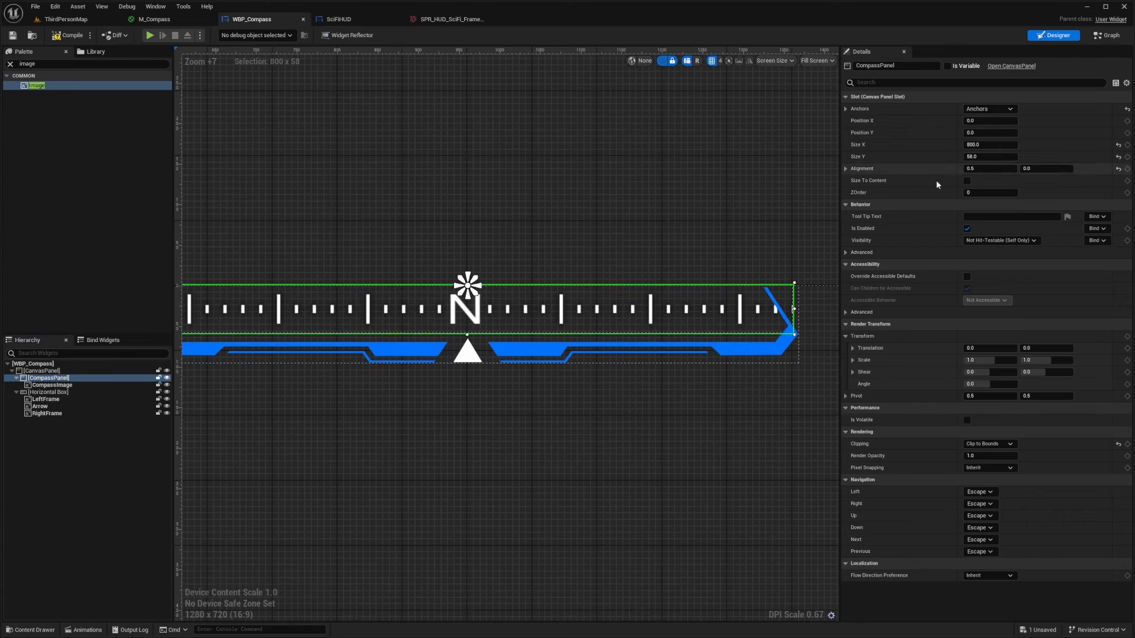
scroll(555, 438, "down", 1)
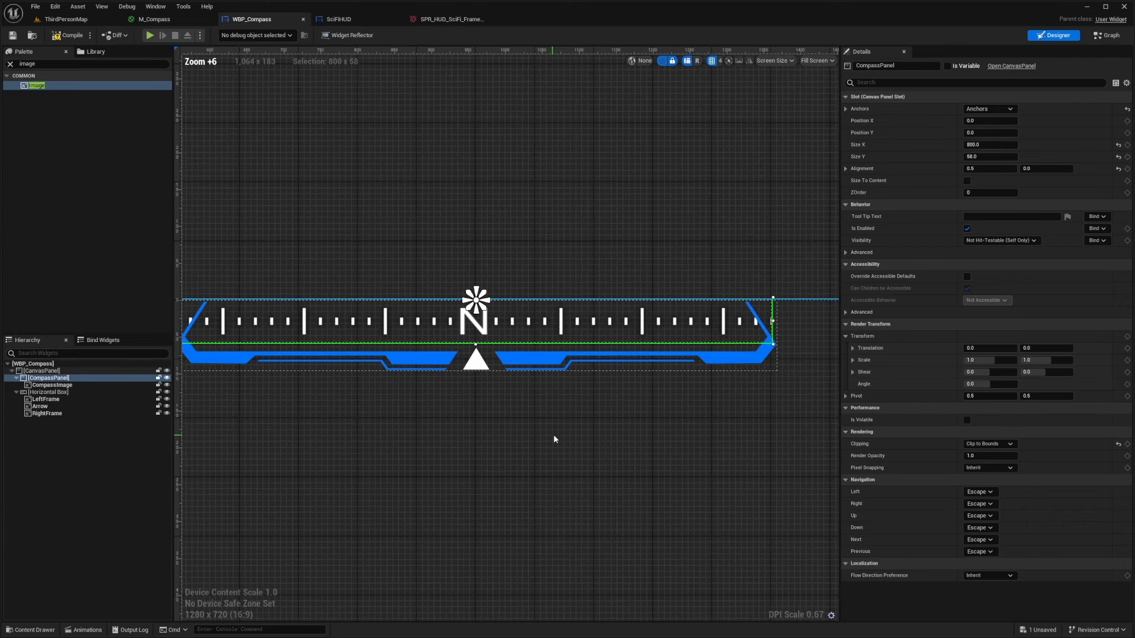
left_click(990, 147)
type("780")
key("Return")
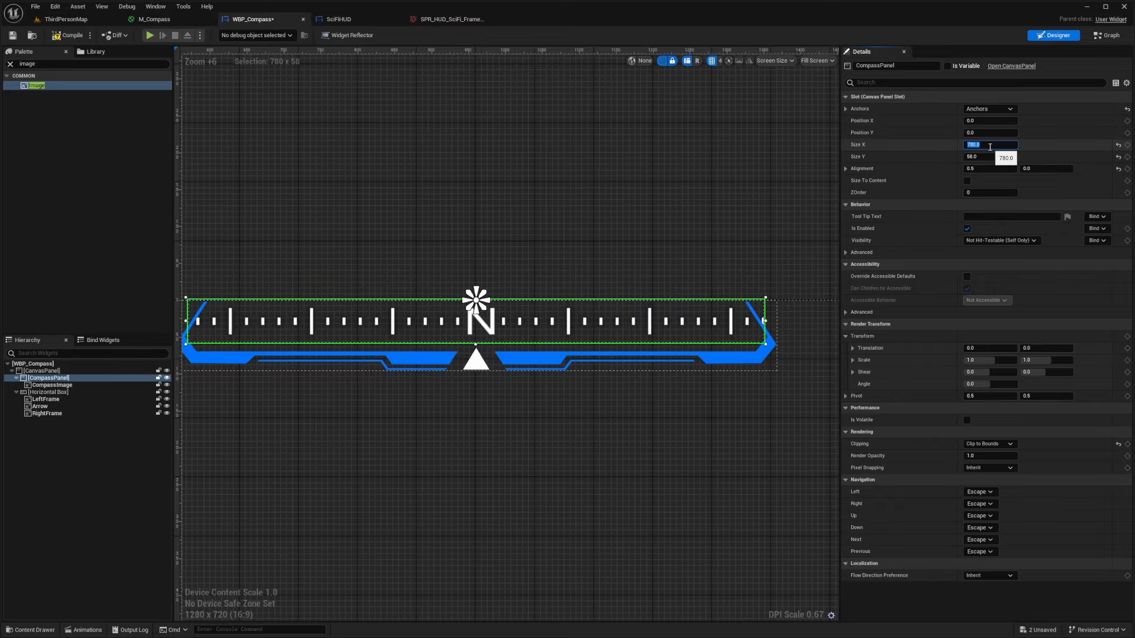
Step: Narrow CompassPanel further, trying Size X values of 750 and 745 against the frame's right end
scroll(765, 410, "up", 8)
right_click_drag(765, 410, 614, 535)
right_click_drag(555, 337, 528, 461)
scroll(528, 460, "down", 3)
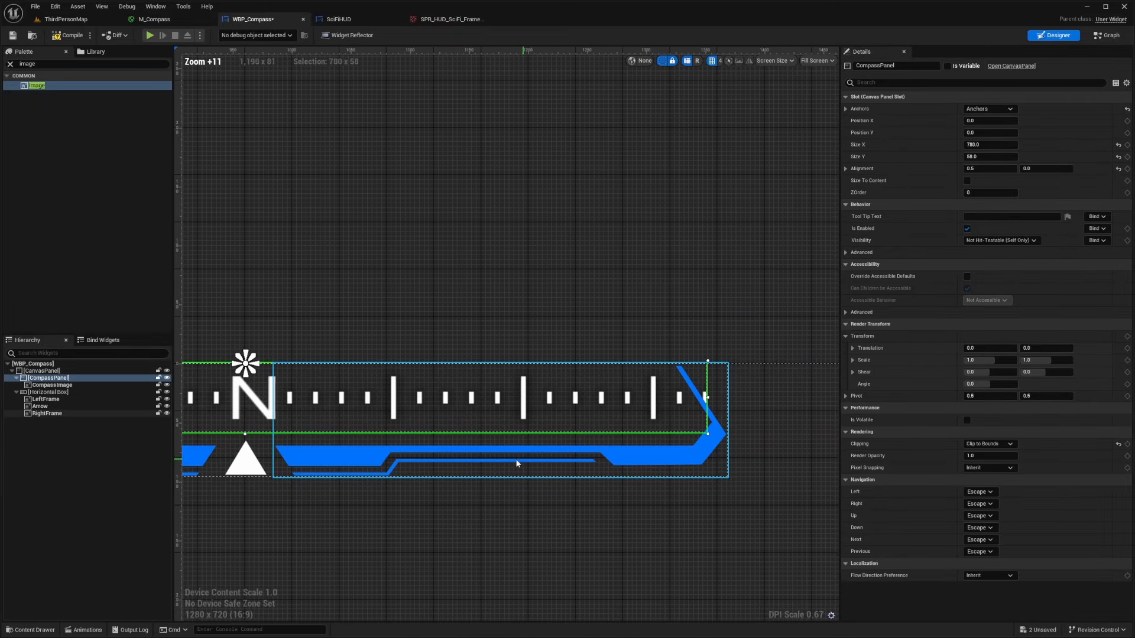
type("745")
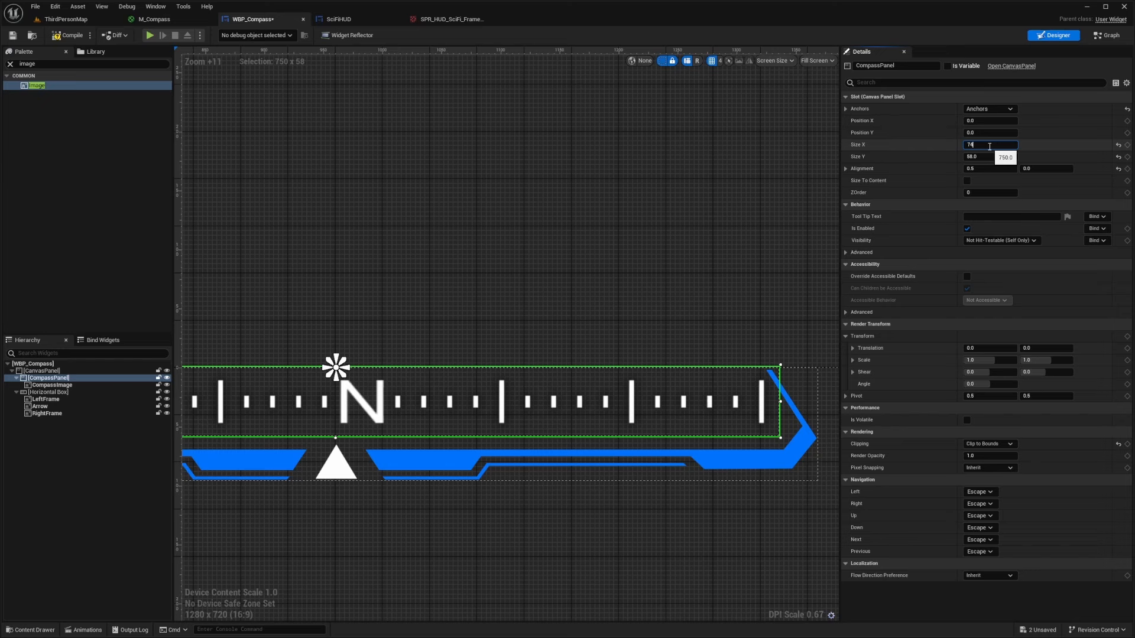
key("Return")
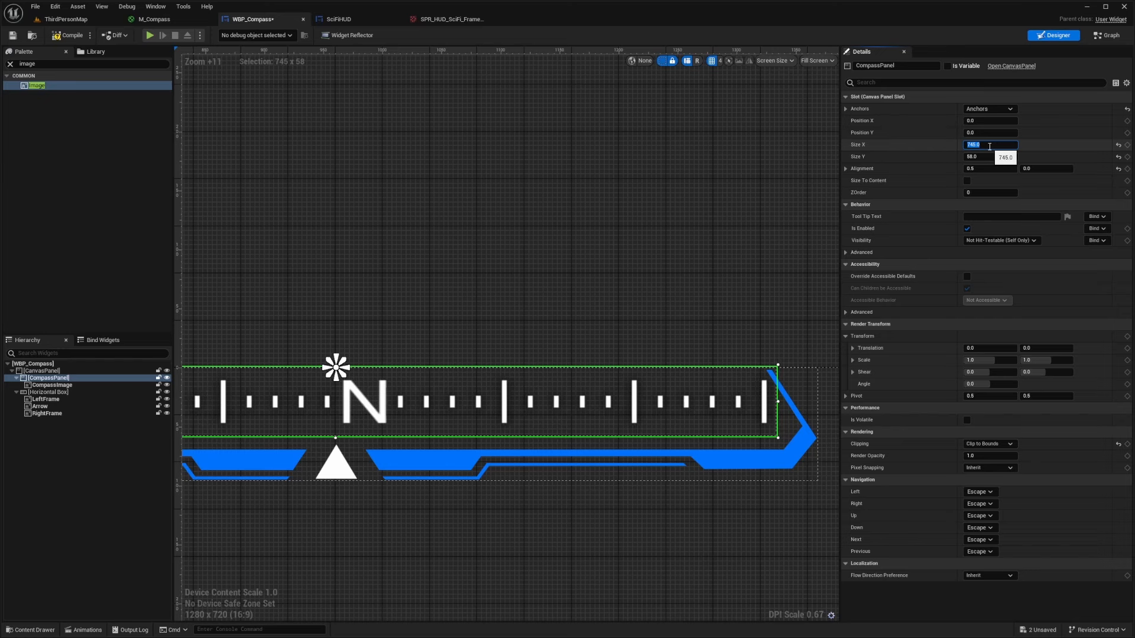
Step: Try CompassPanel at a Size X of 750 and check its edges against the slanted frame ends
scroll(792, 388, "up", 6)
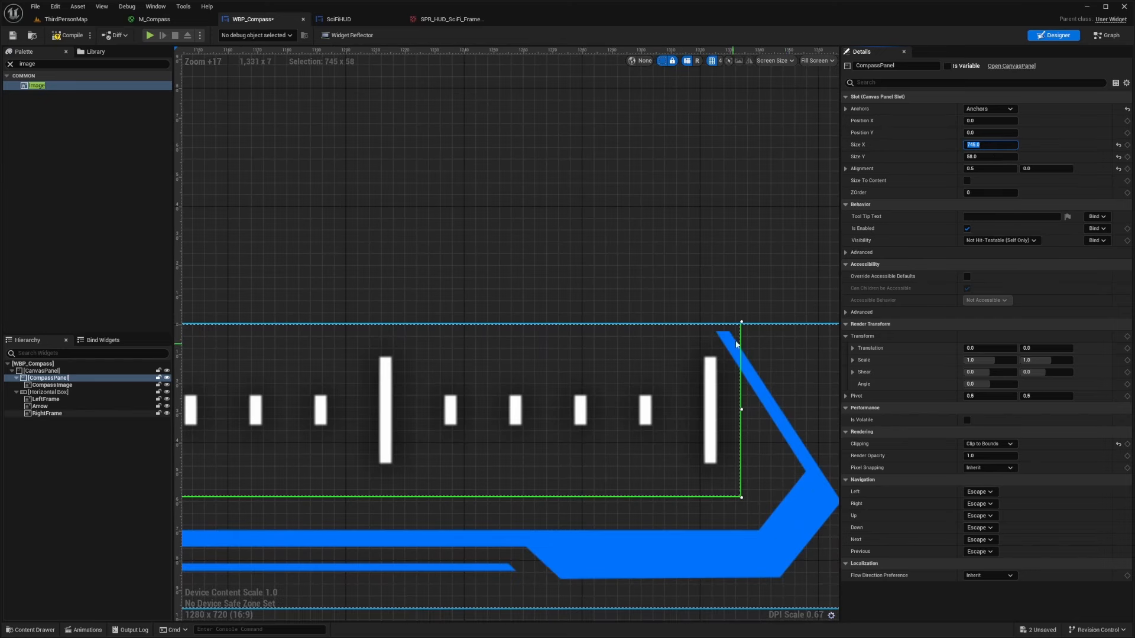
key("Return")
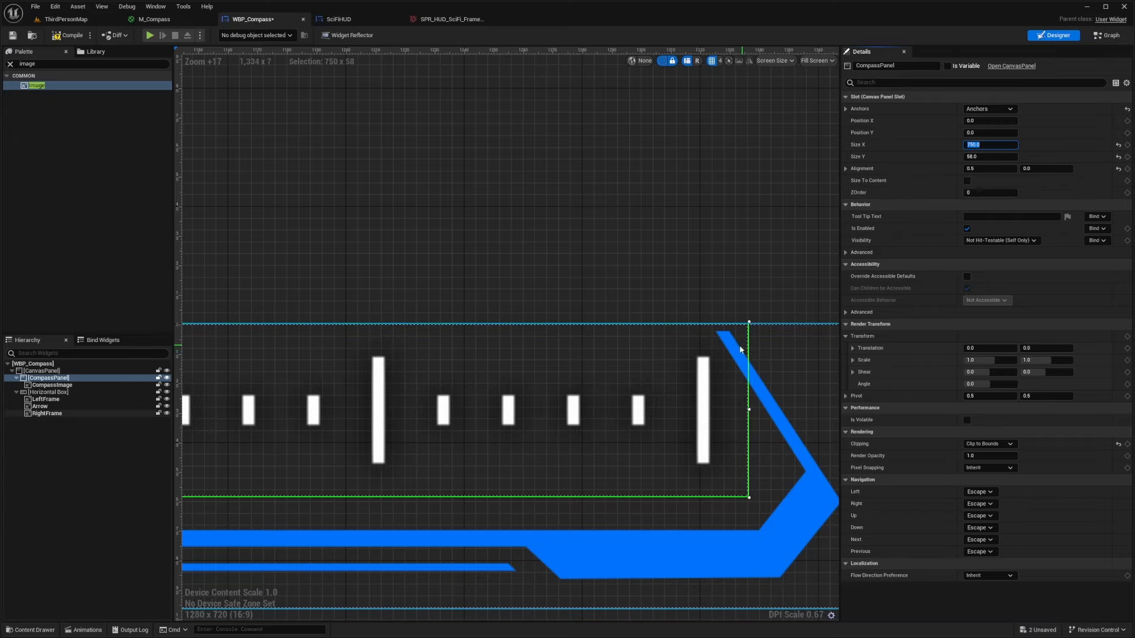
scroll(506, 391, "down", 3)
right_click_drag(380, 321, 672, 291)
right_click_drag(423, 370, 635, 357)
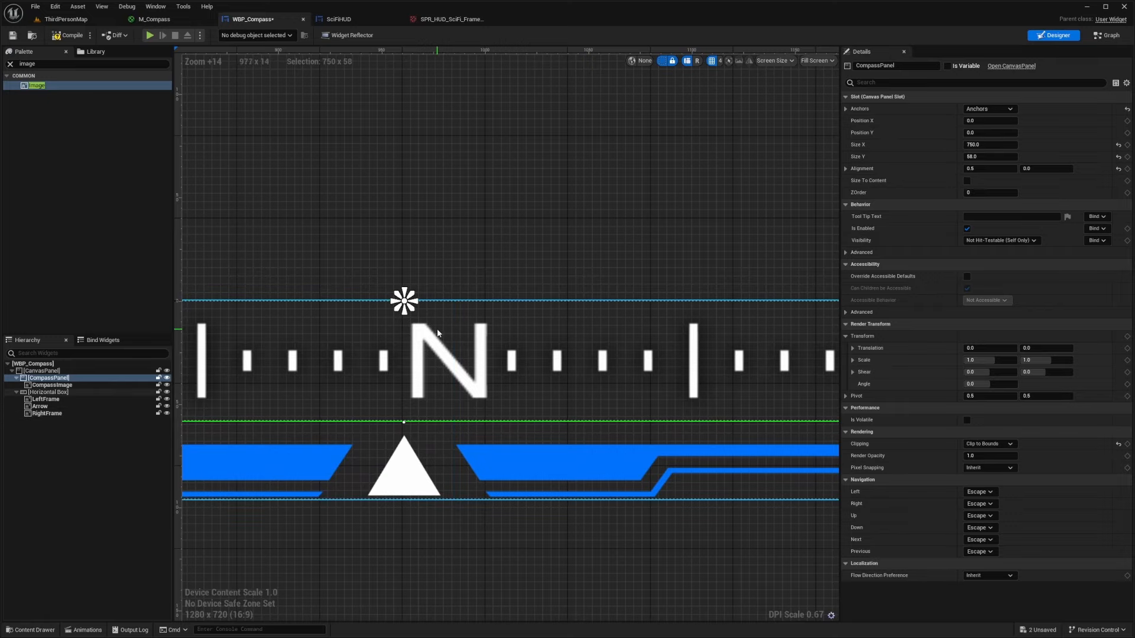
right_click_drag(492, 318, 195, 308)
right_click_drag(700, 226, 365, 270)
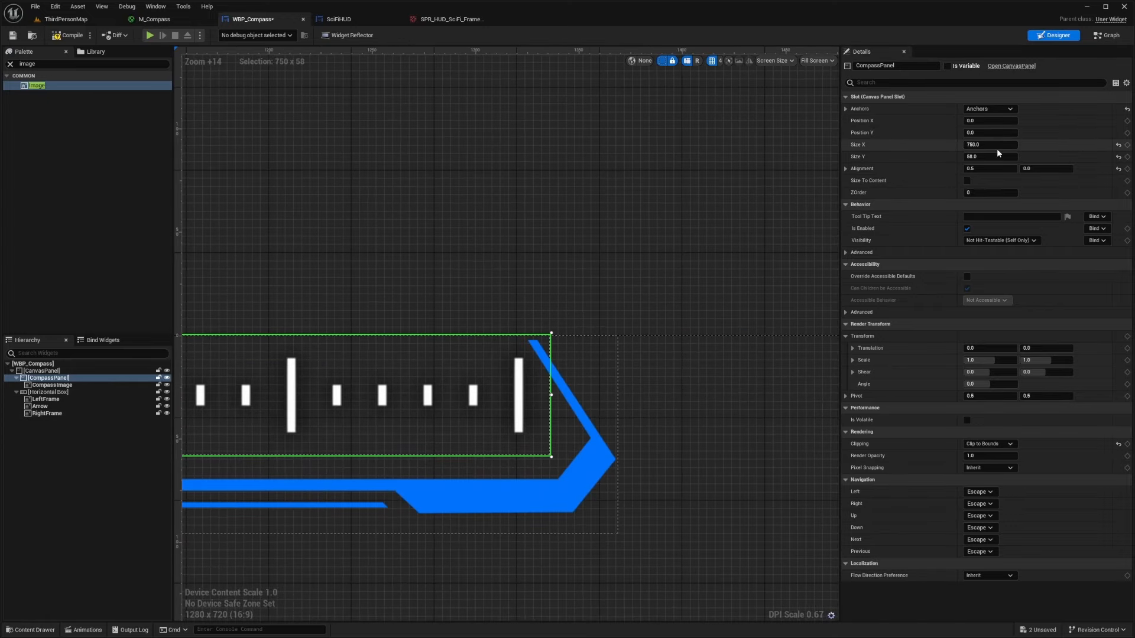
Step: Set CompassPanel's Size X to 745
left_click(1006, 144)
type("745")
key("Return")
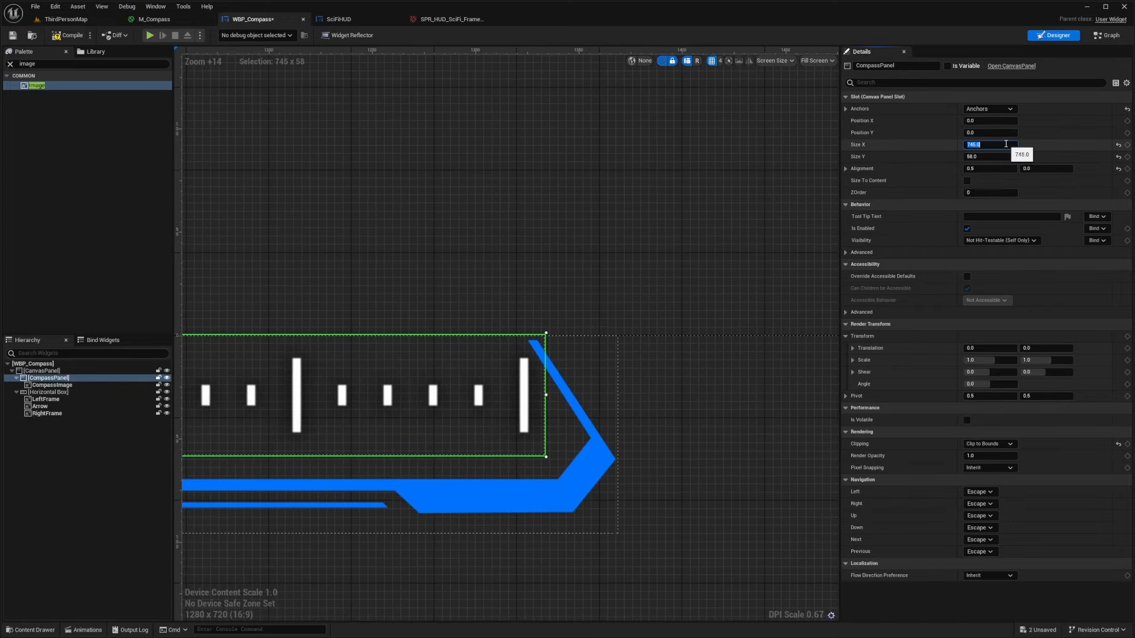
Step: Set CompassImage's horizontal alignment to 0.5 and shift its X position so the strip is centered over the arrow
right_click_drag(189, 336, 569, 283)
scroll(232, 307, "down", 3)
right_click_drag(239, 368, 540, 386)
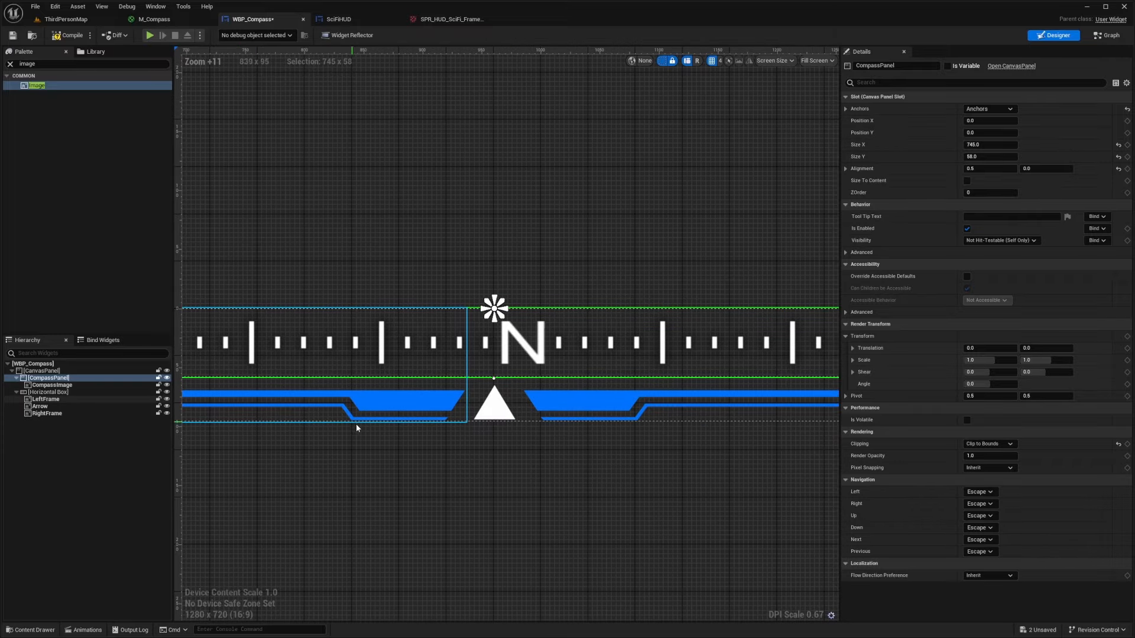
right_click_drag(368, 461, 552, 482)
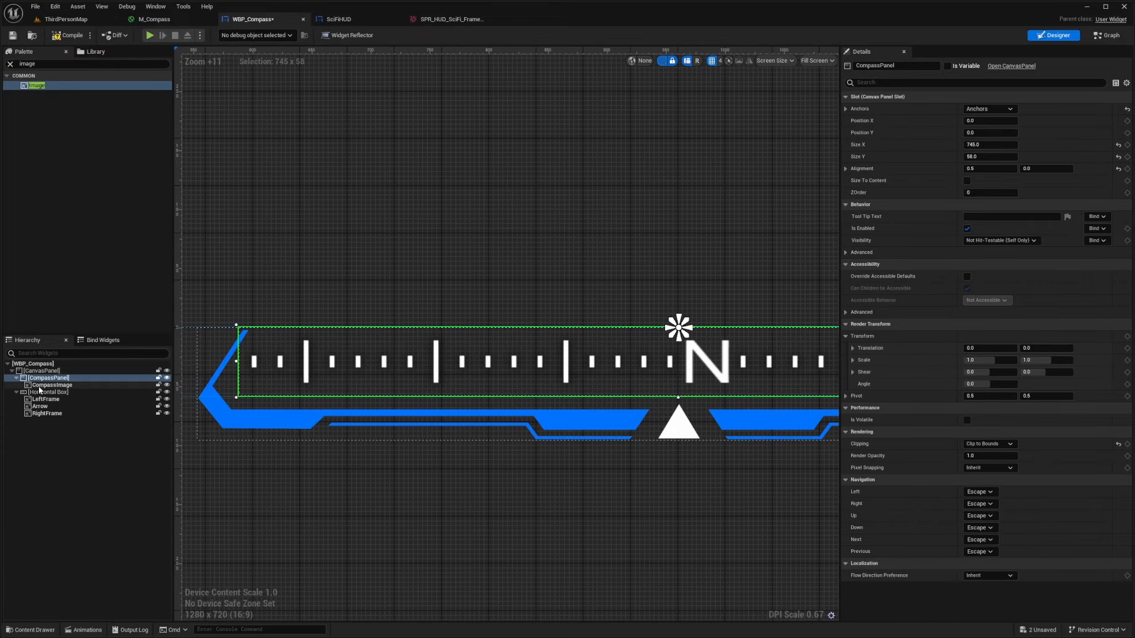
left_click(691, 374)
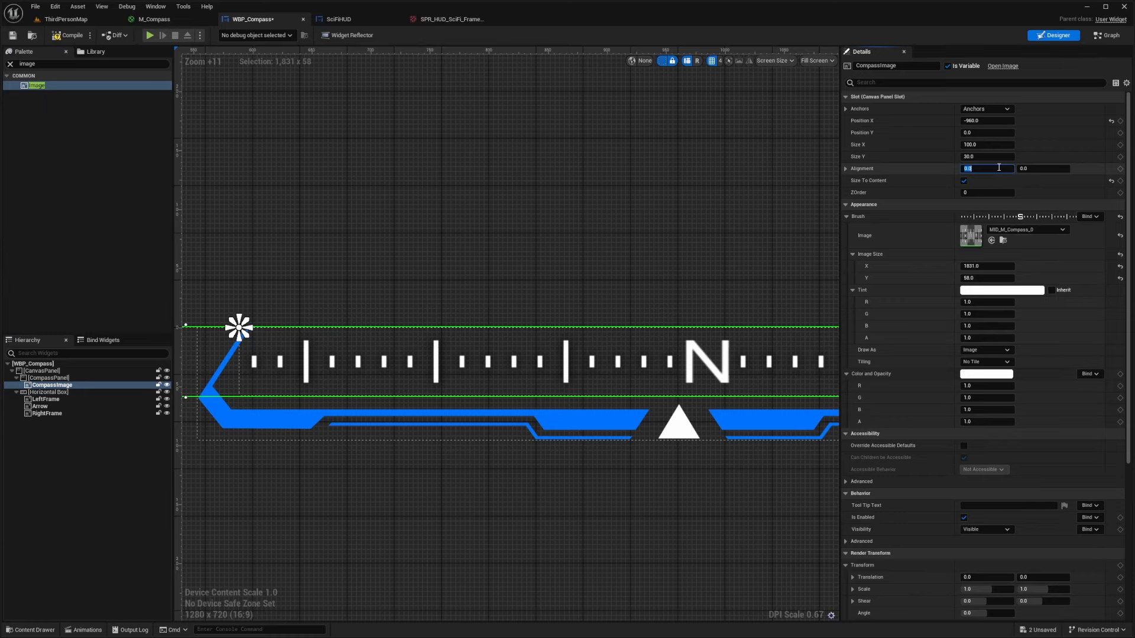
type("0.5")
key("Return")
scroll(442, 350, "down", 4)
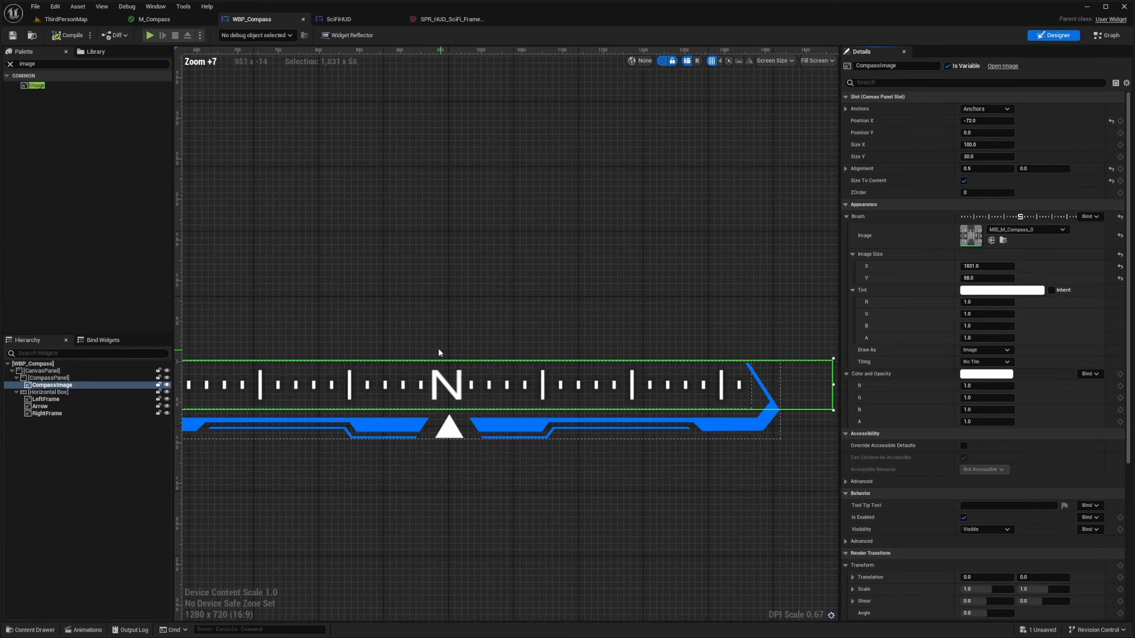
Step: Check the framed compass in the designer and play ThirdPersonMap, turning the character to test the heading strip
left_click(483, 271)
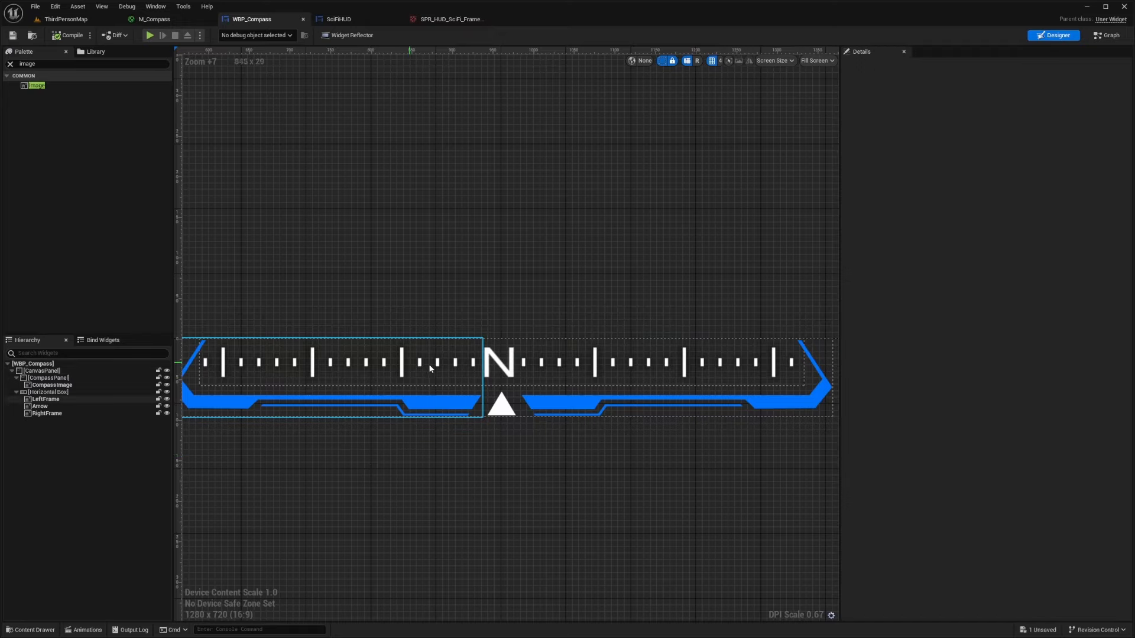
right_click_drag(340, 496, 431, 511)
right_click_drag(487, 443, 395, 449)
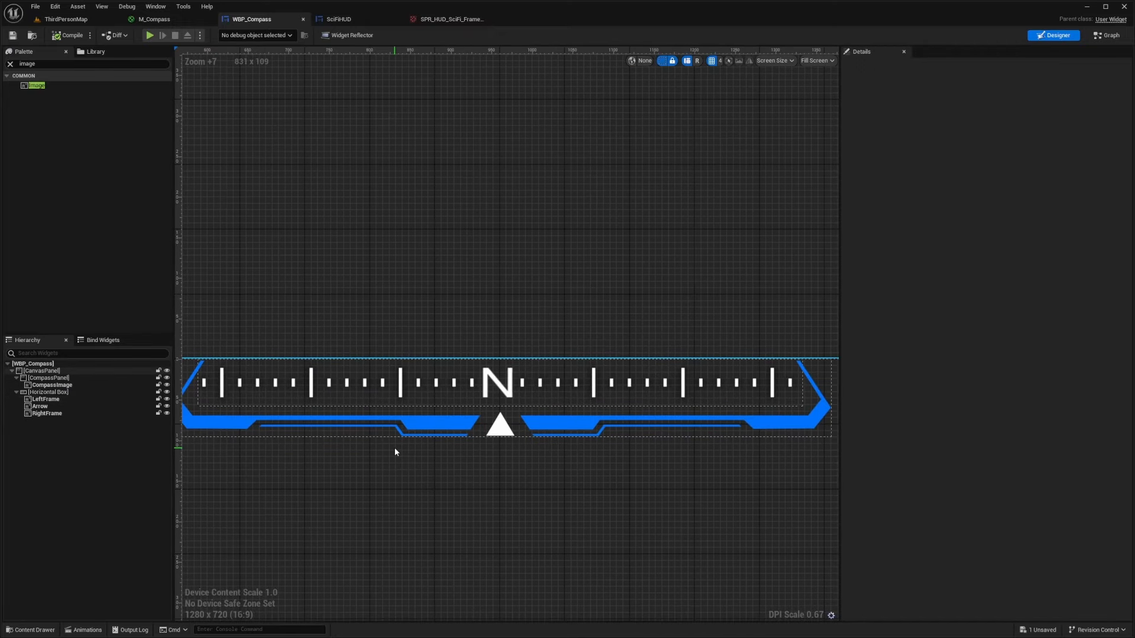
scroll(416, 464, "up", 3)
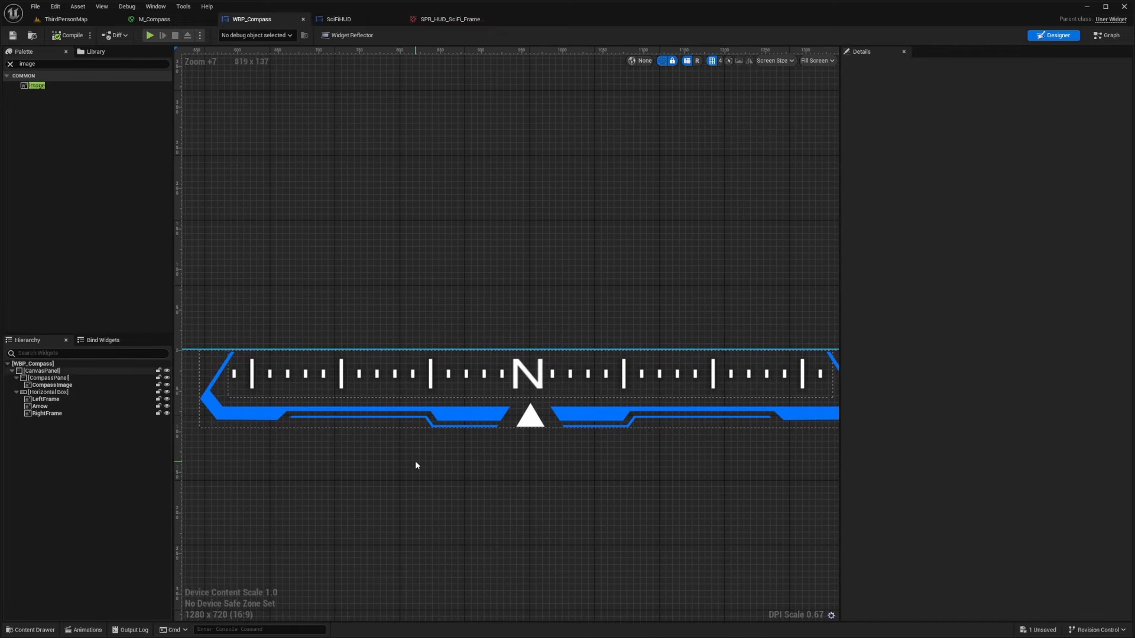
left_click(66, 20)
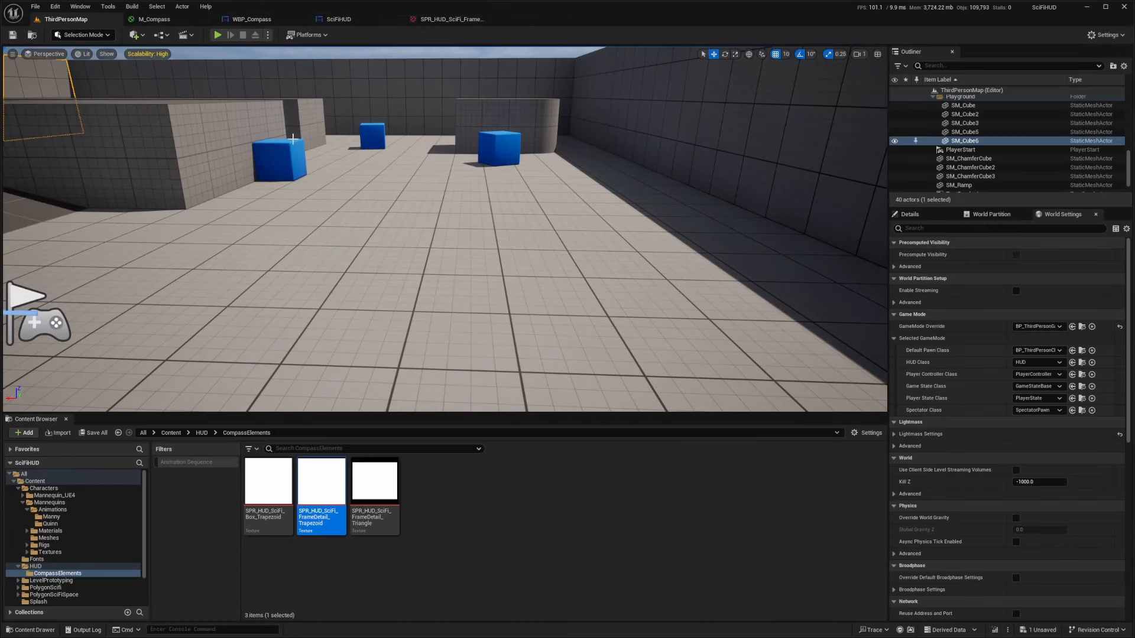
key("alt+p")
key("w")
key("d")
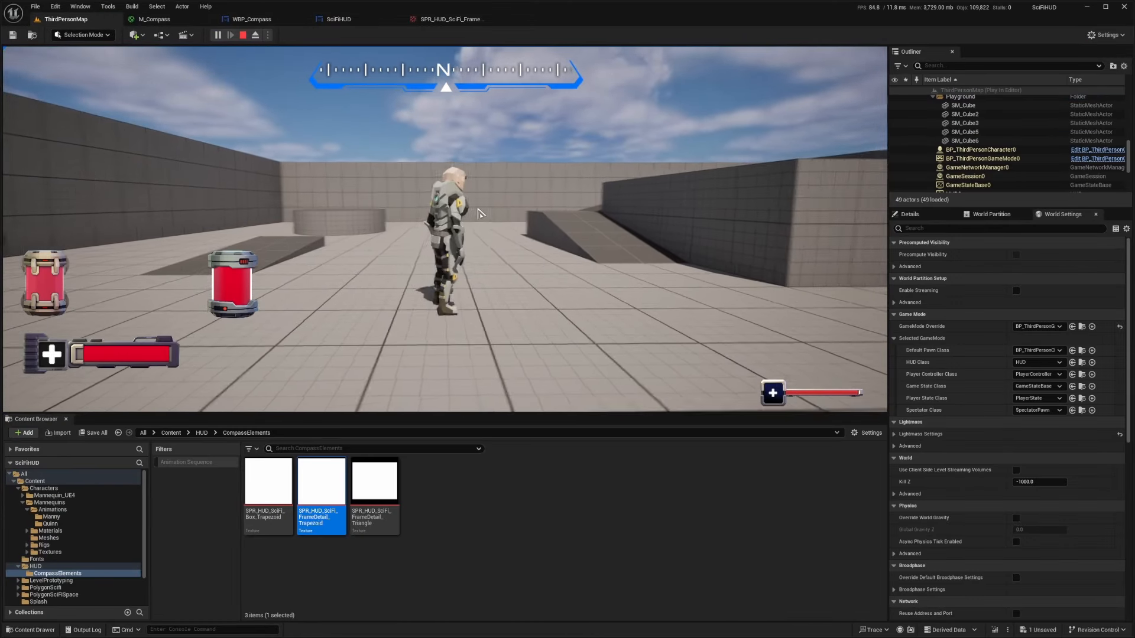
left_click_drag(480, 213, 787, 240)
key("w")
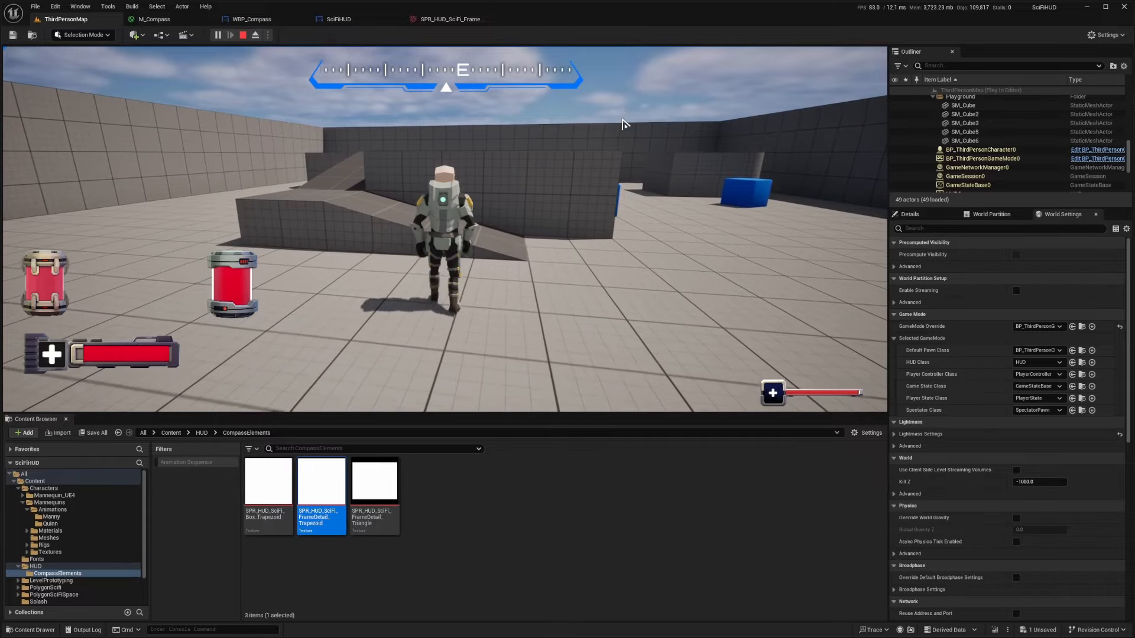
Step: View the play test full screen and run the character around to examine the compass while changing direction
left_click_drag(625, 125, 717, 144)
key("s")
key("F11")
key("w")
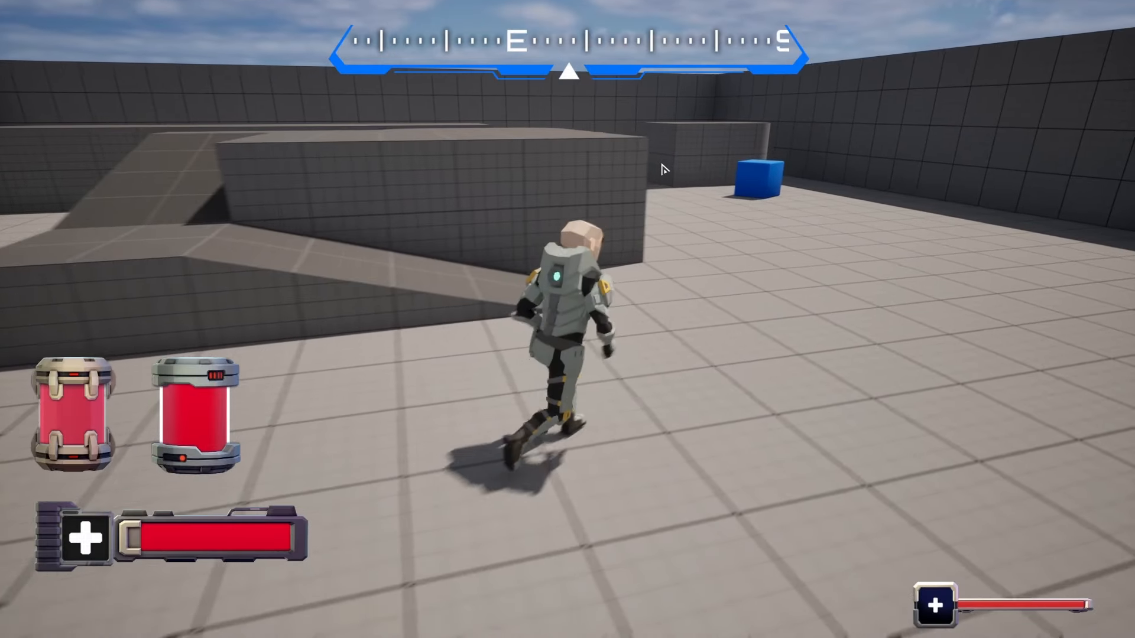
key("d")
left_click_drag(665, 170, 380, 196)
key("w")
key("w")
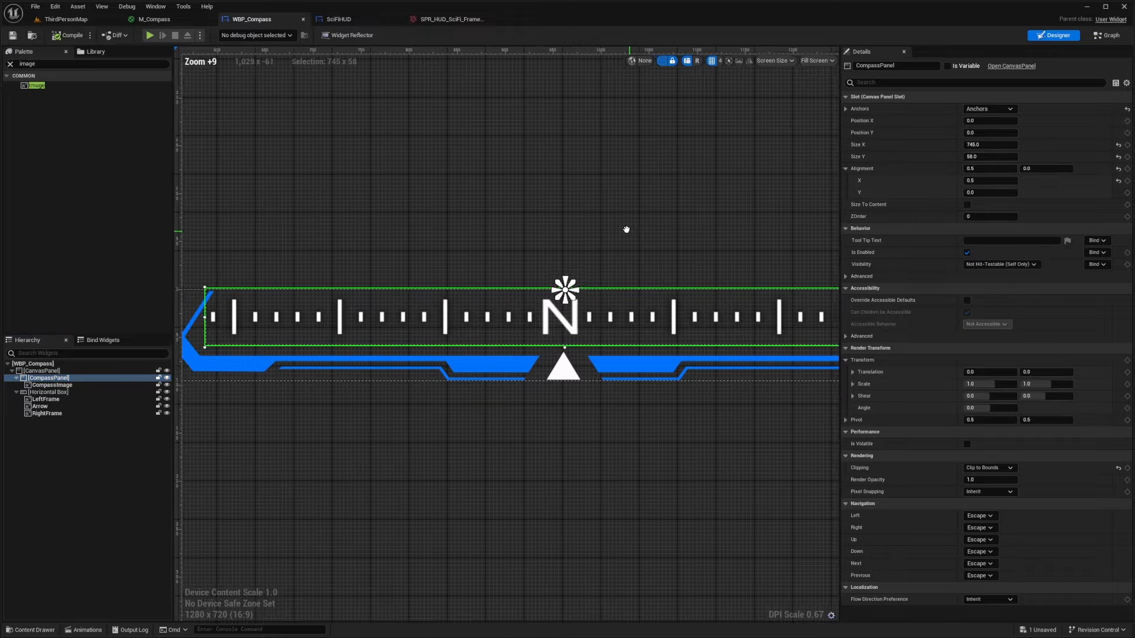
Step: Lower CompassPanel to a Position Y of about 15.1, set its Size X to 760, and compile WBP_Compass
right_click_drag(625, 231, 611, 215)
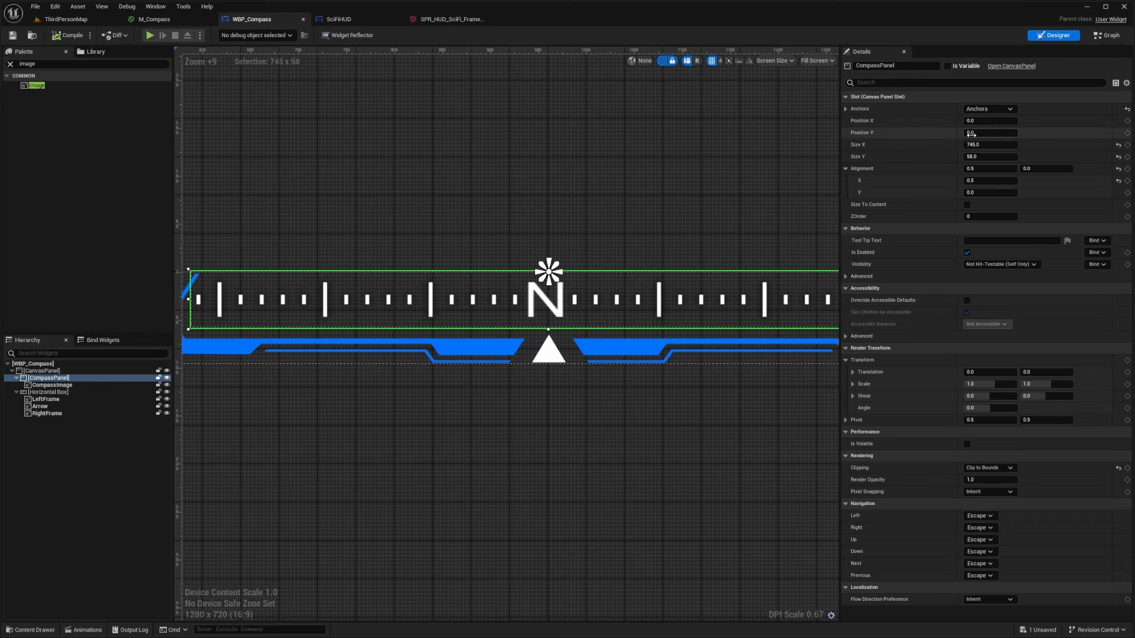
left_click_drag(990, 133, 1017, 133)
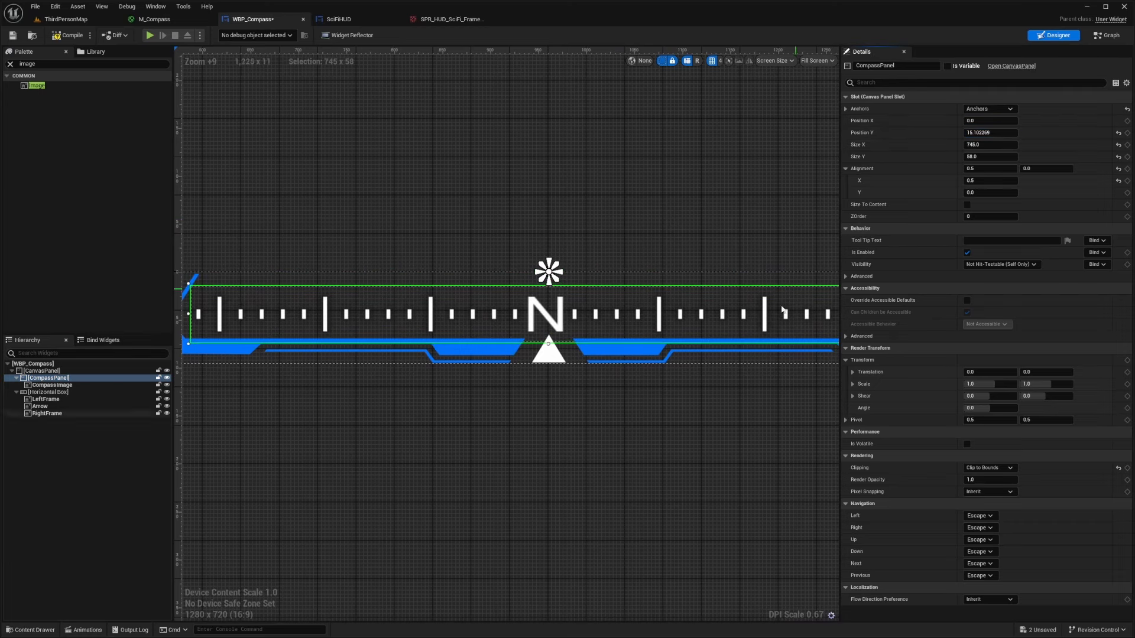
scroll(782, 309, "up", 2)
left_click(999, 145)
type("760")
key("Return")
right_click_drag(745, 361, 1077, 345)
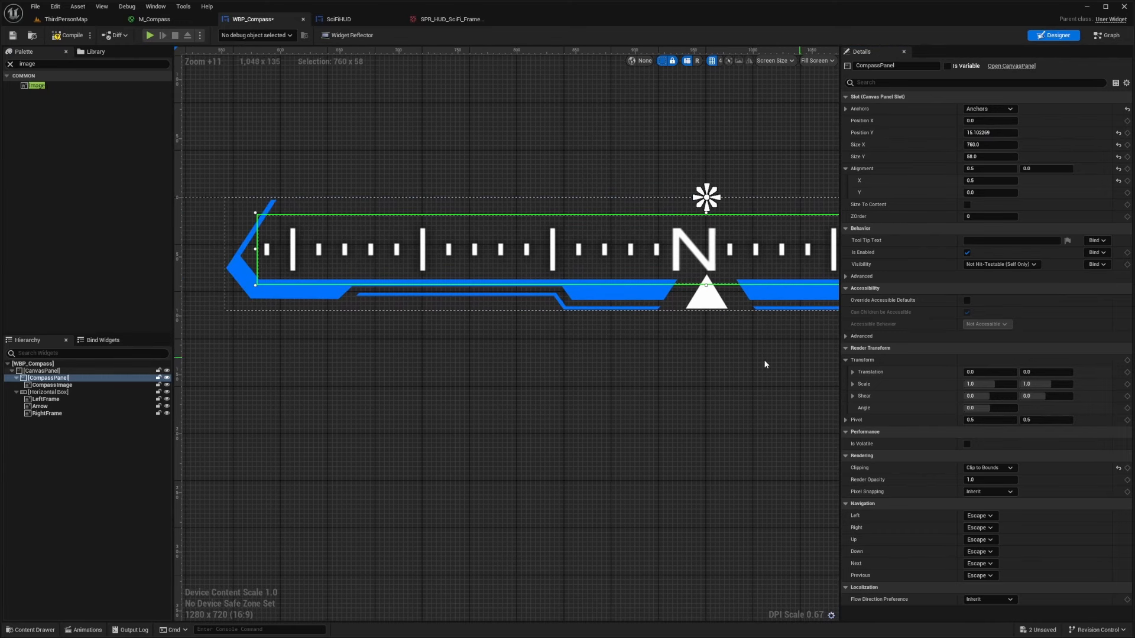
mouse_move(661, 370)
right_mouse_down()
mouse_move(676, 370)
mouse_move(661, 371)
right_mouse_up()
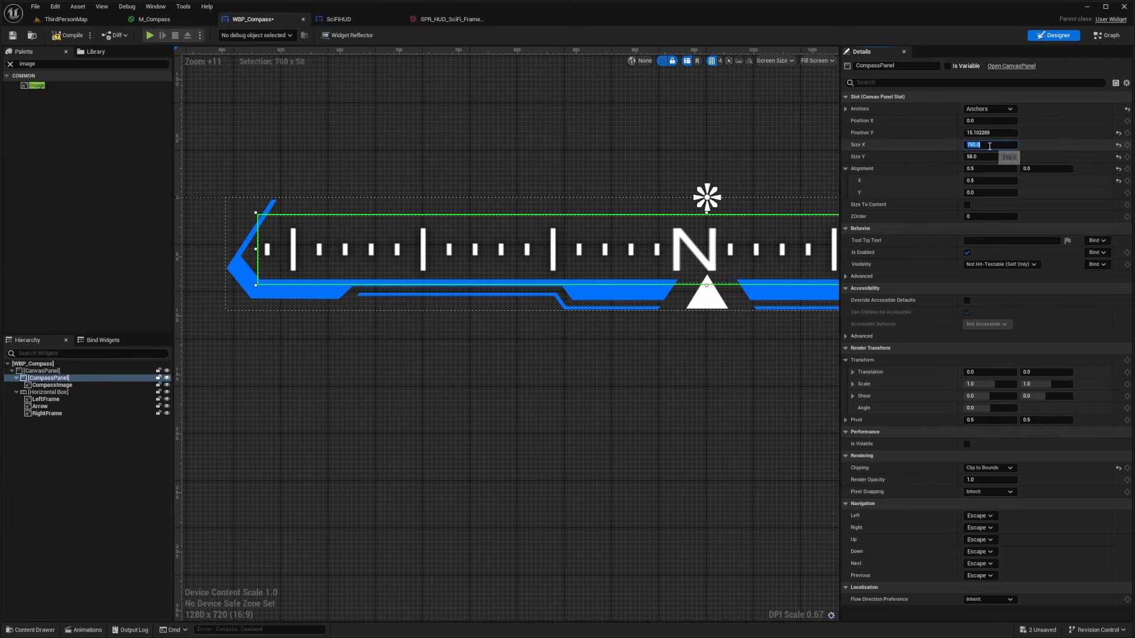
left_click(68, 36)
Step: Play ThirdPersonMap full screen and turn the character to check the lowered, wider compass strip, and end the play test
left_click(70, 23)
right_click_drag(280, 123, 414, 133)
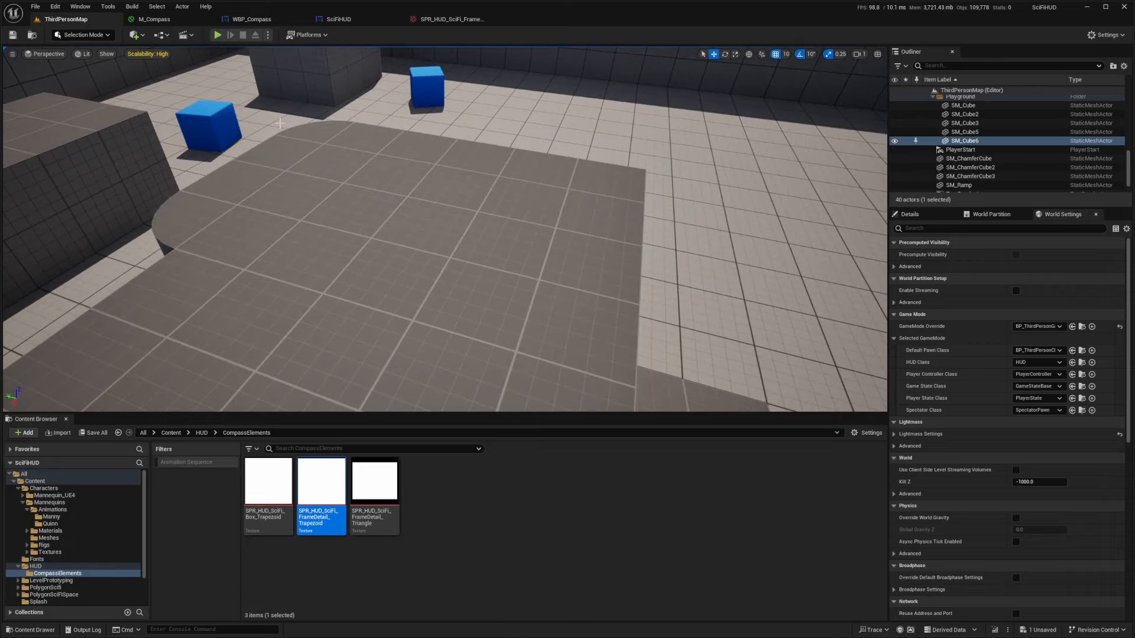
left_click(218, 36)
left_click(353, 202)
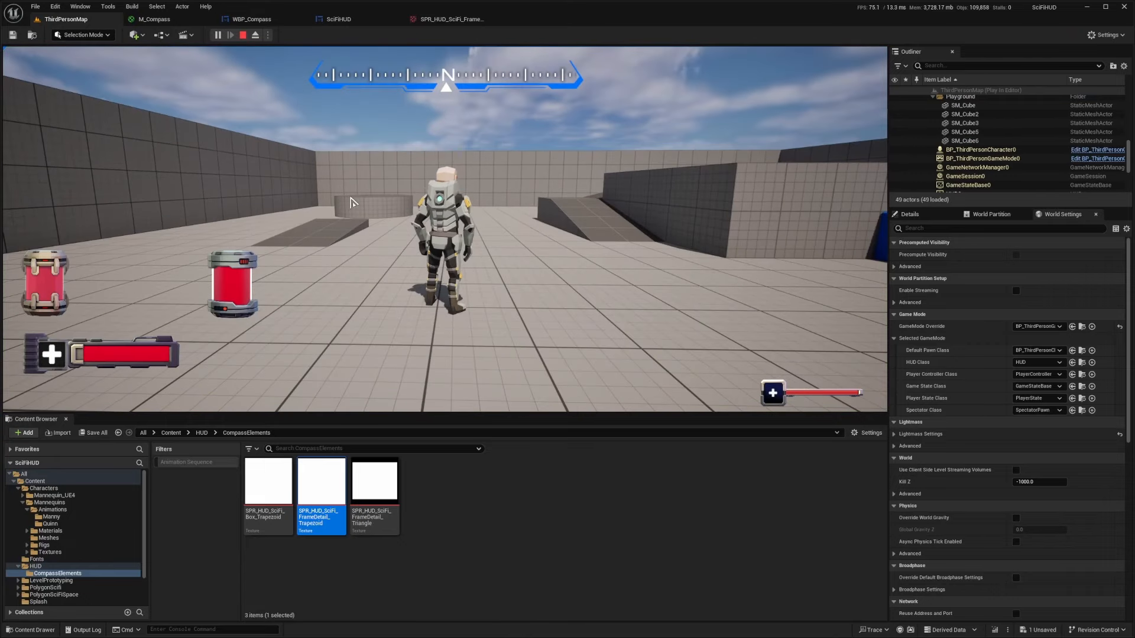
key("F11")
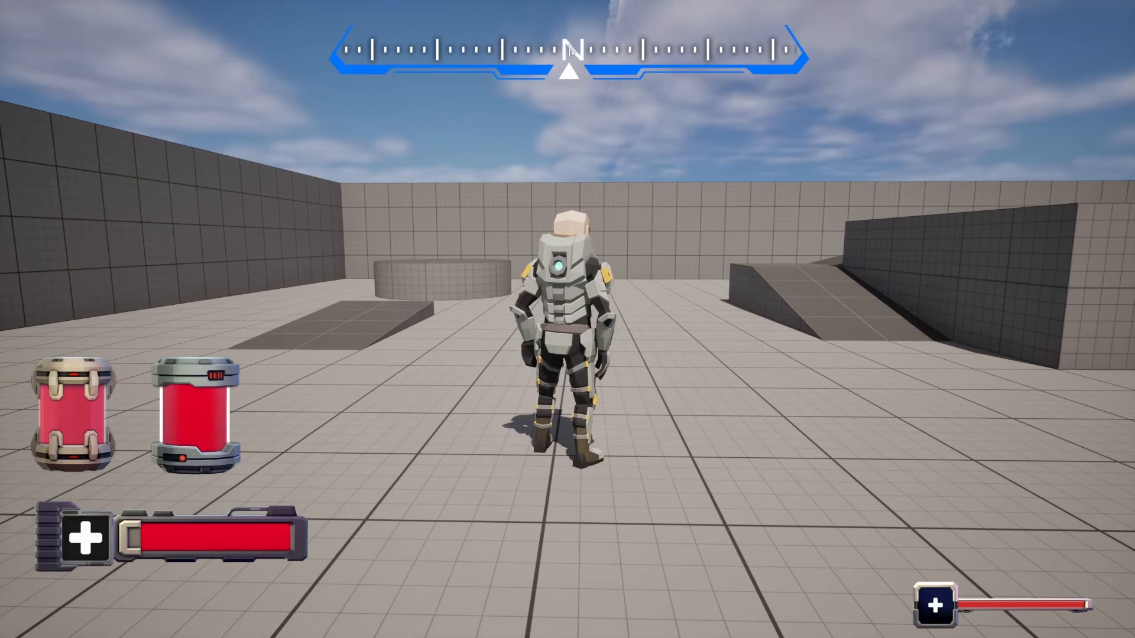
key("w")
key("d")
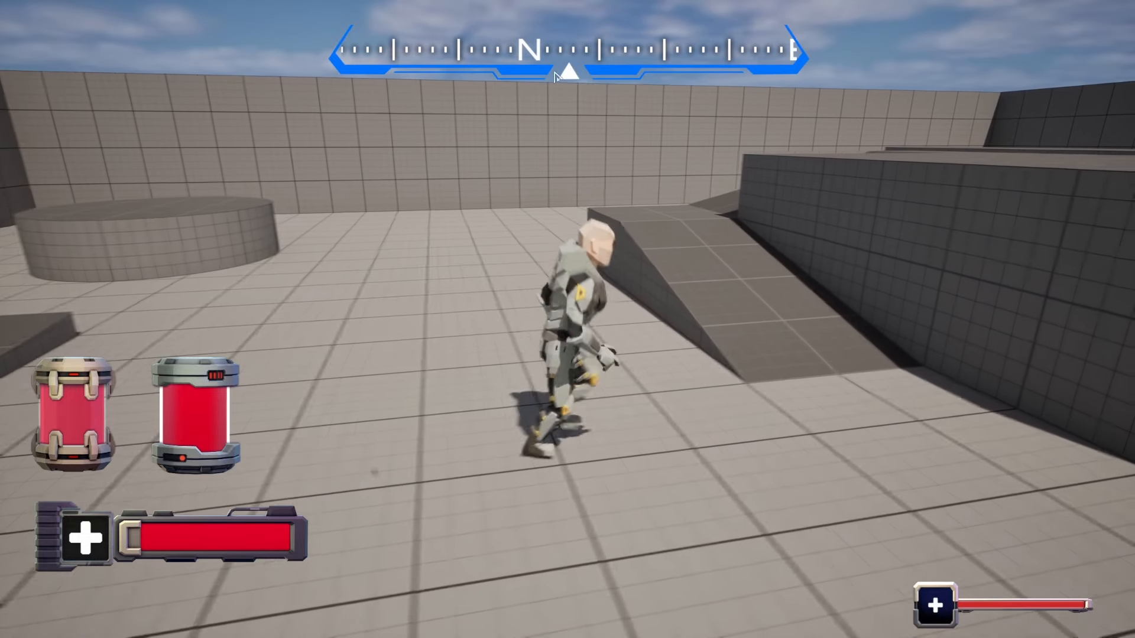
key("Escape")
left_click(343, 18)
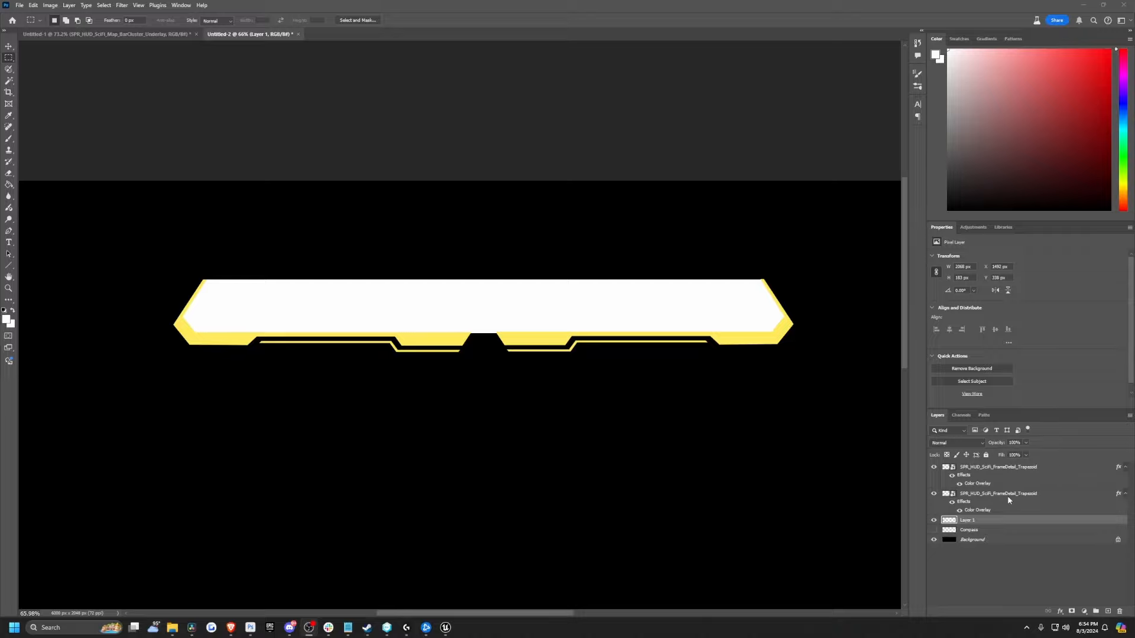
Step: In Photoshop, hide and show both SPR_HUD_SciFi_FrameDetail_Trapezoid layers to inspect the white background shape on Layer 1
scroll(413, 337, "up", 1)
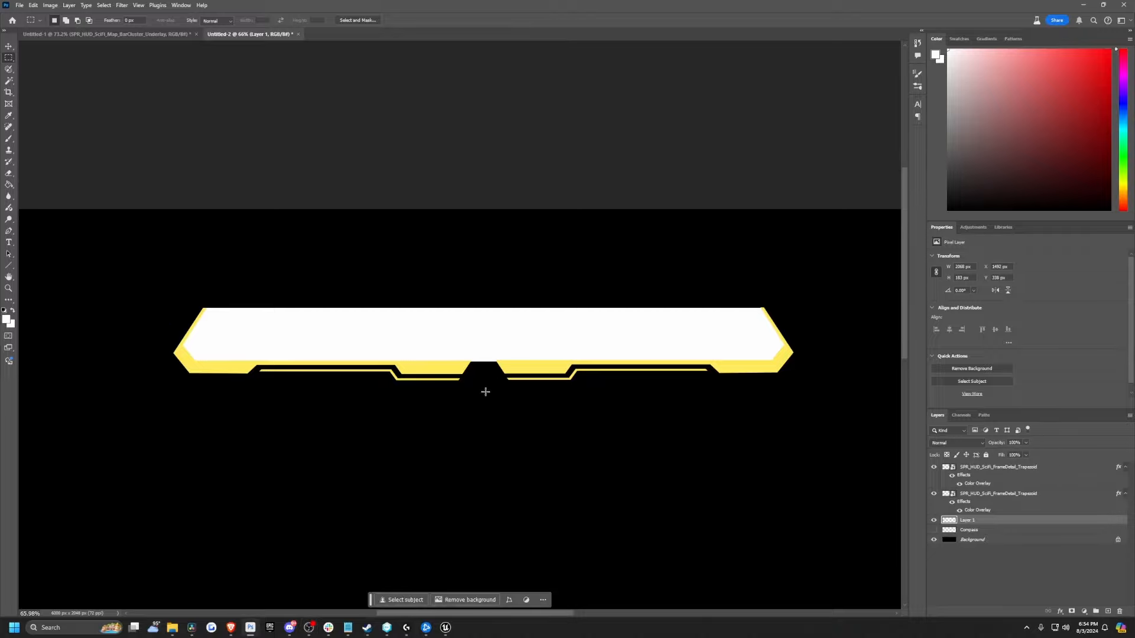
scroll(490, 392, "up", 1, "ctrl")
scroll(518, 365, "up", 5, "alt")
scroll(508, 366, "down", 2, "alt")
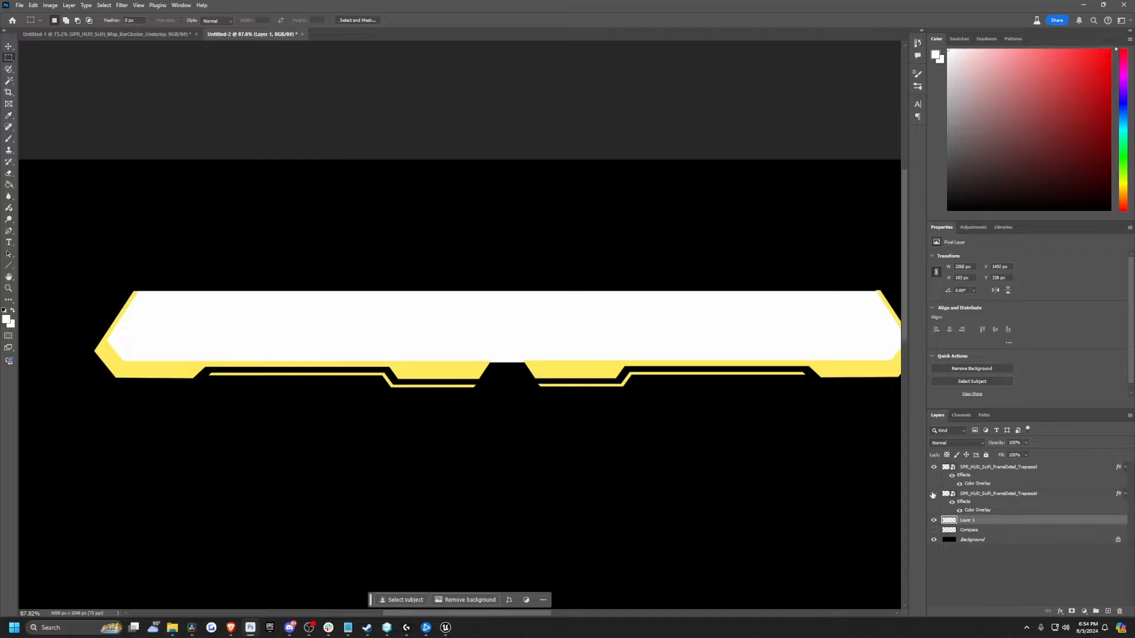
left_click_drag(933, 494, 934, 468)
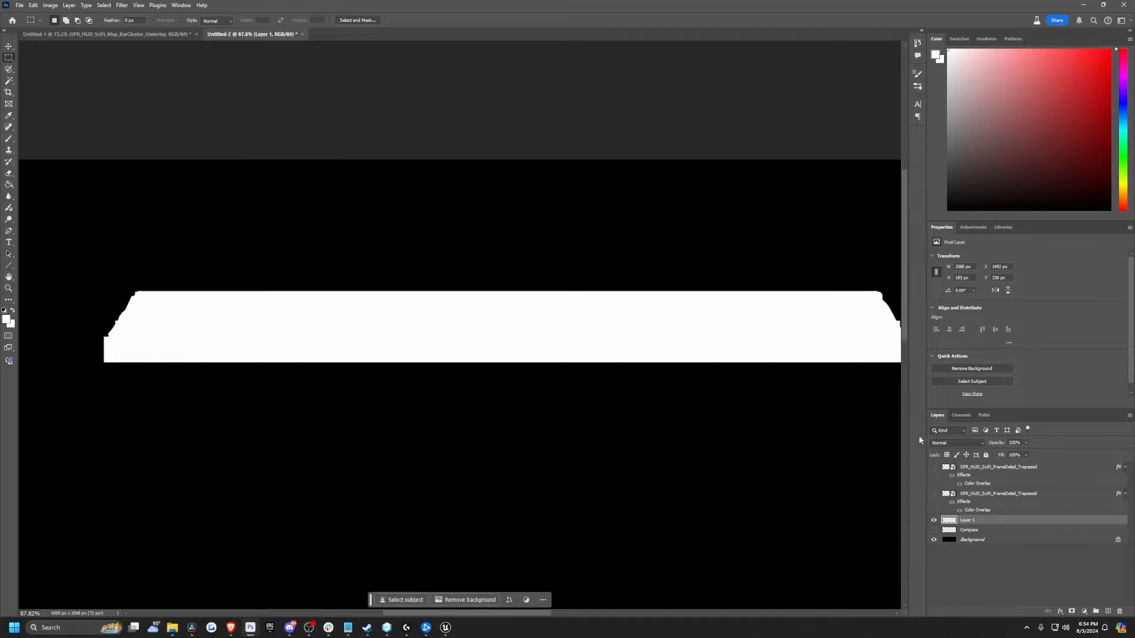
left_click_drag(934, 468, 934, 494)
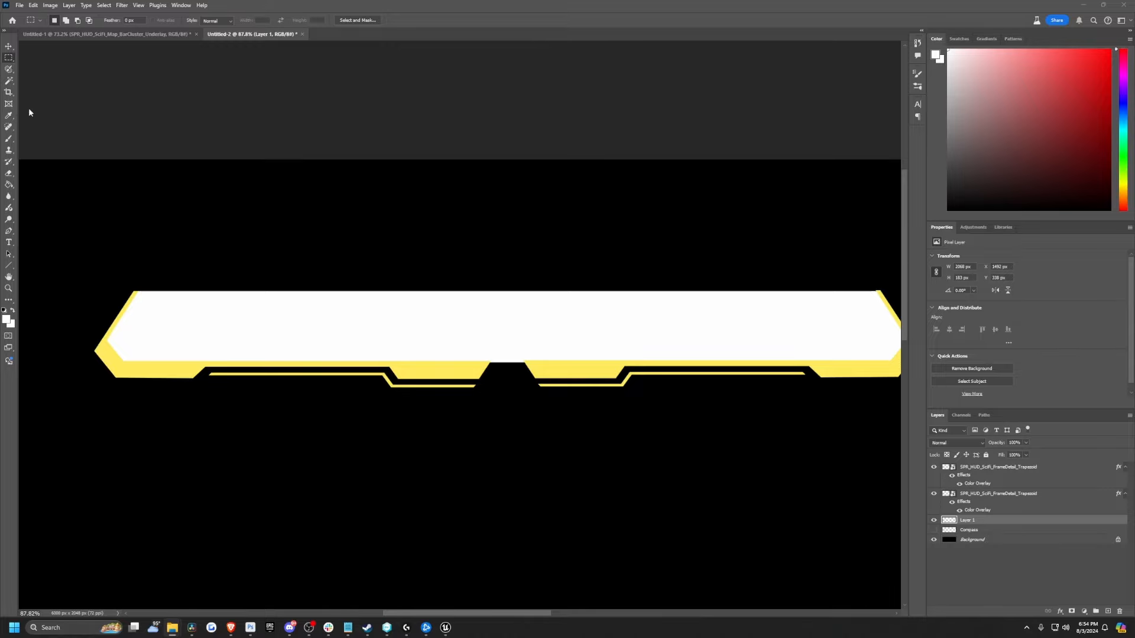
Step: Switch back to Unreal Editor and inspect how the Glass background fits inside both slanted ends of the frame
key("alt+Tab")
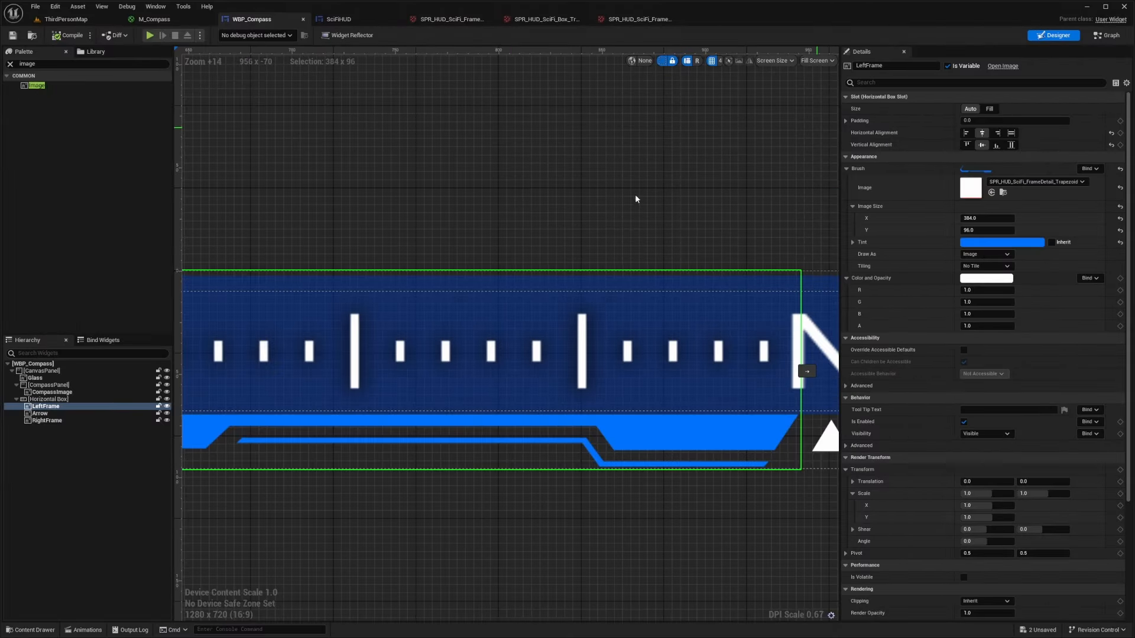
scroll(440, 208, "down", 3)
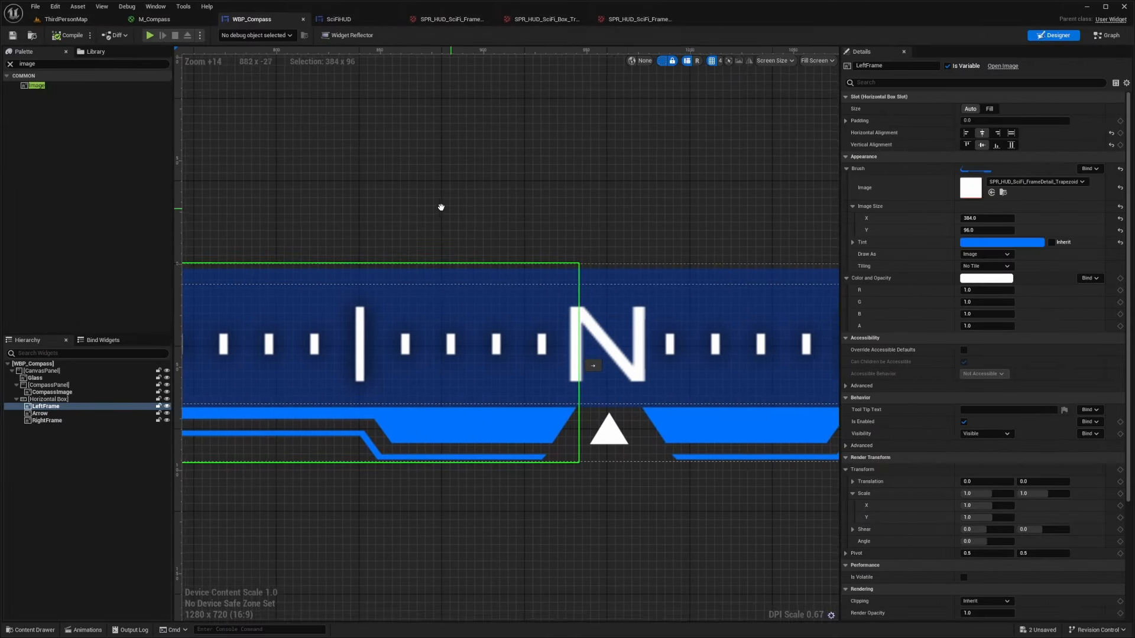
scroll(652, 182, "up", 4)
scroll(572, 184, "up", 6)
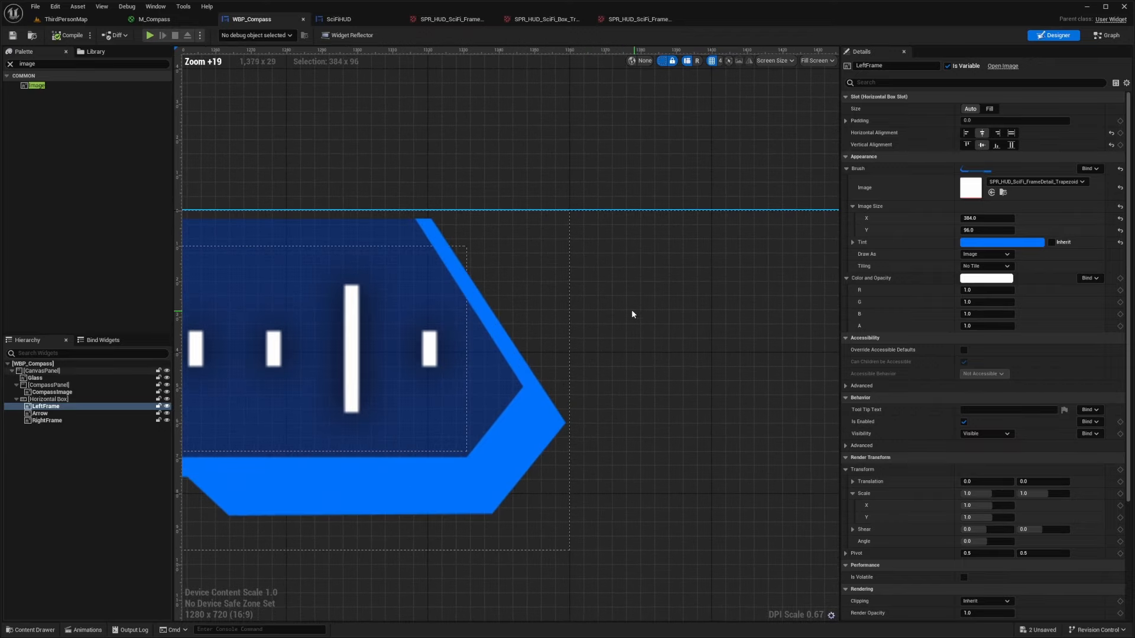
right_click_drag(405, 177, 838, 191)
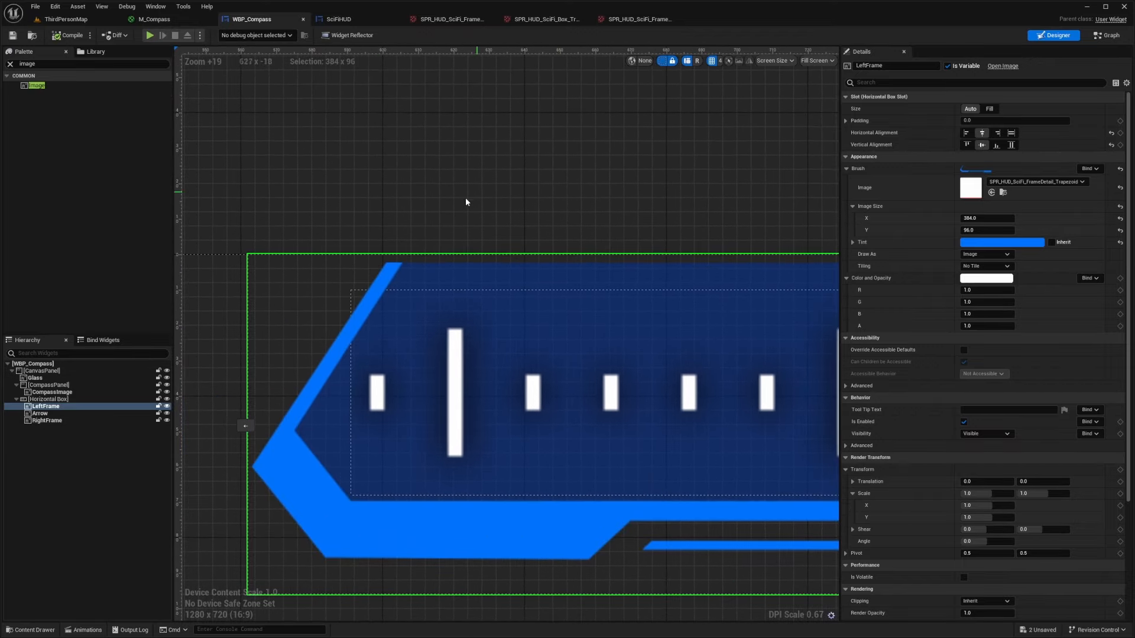
Step: Play ThirdPersonMap and move the character in several directions to check the compass with its blue glass background
left_click(75, 21)
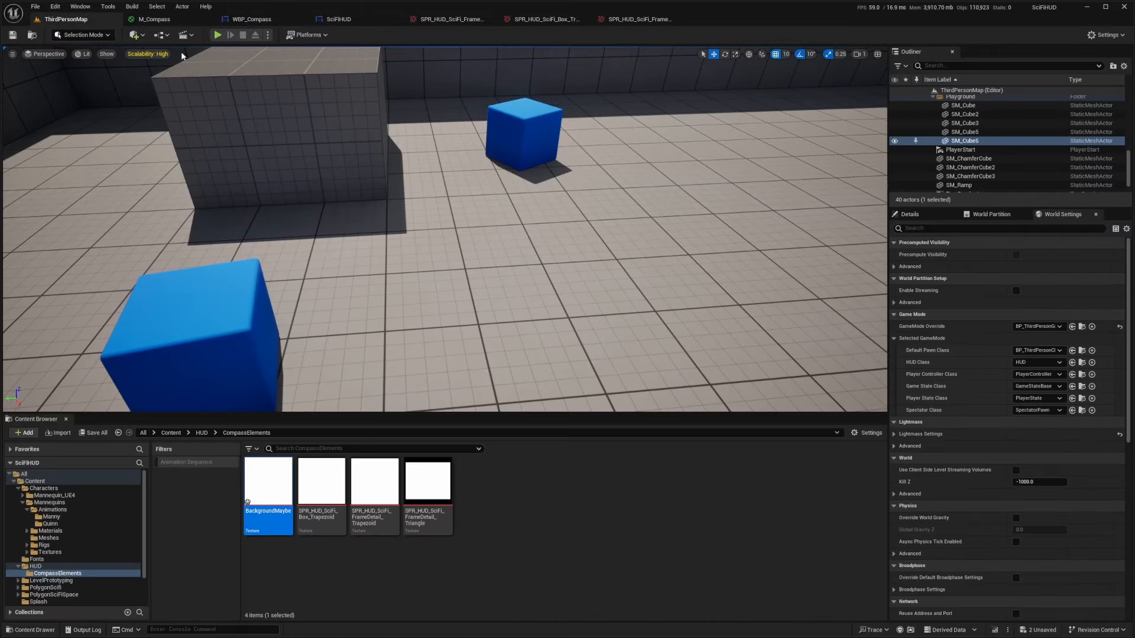
left_click(218, 35)
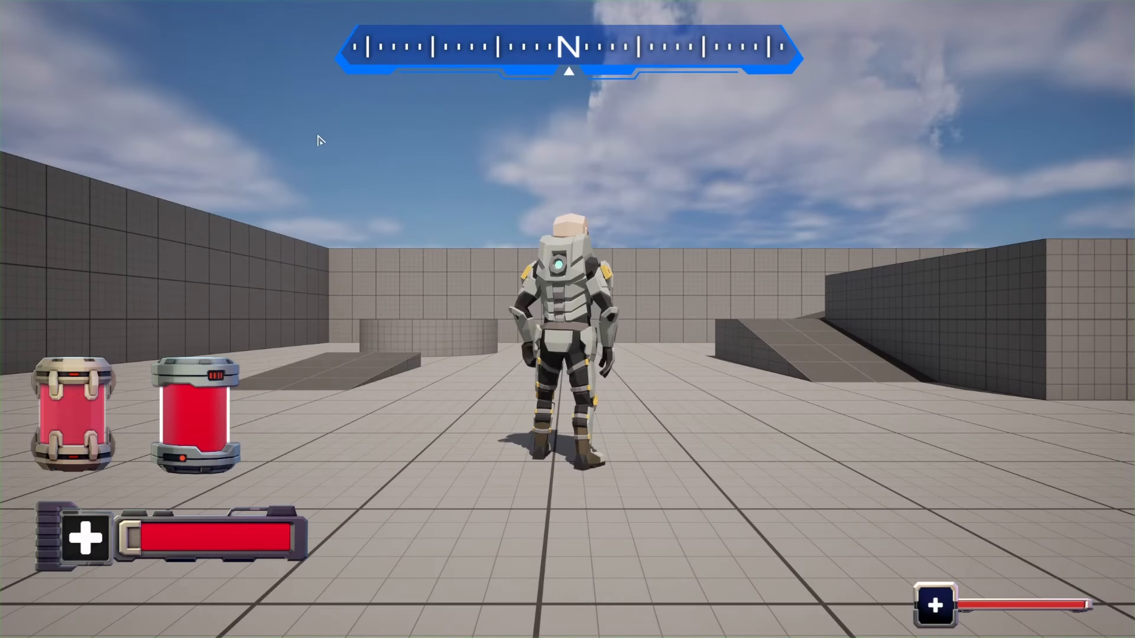
key("d")
key("s")
key("a")
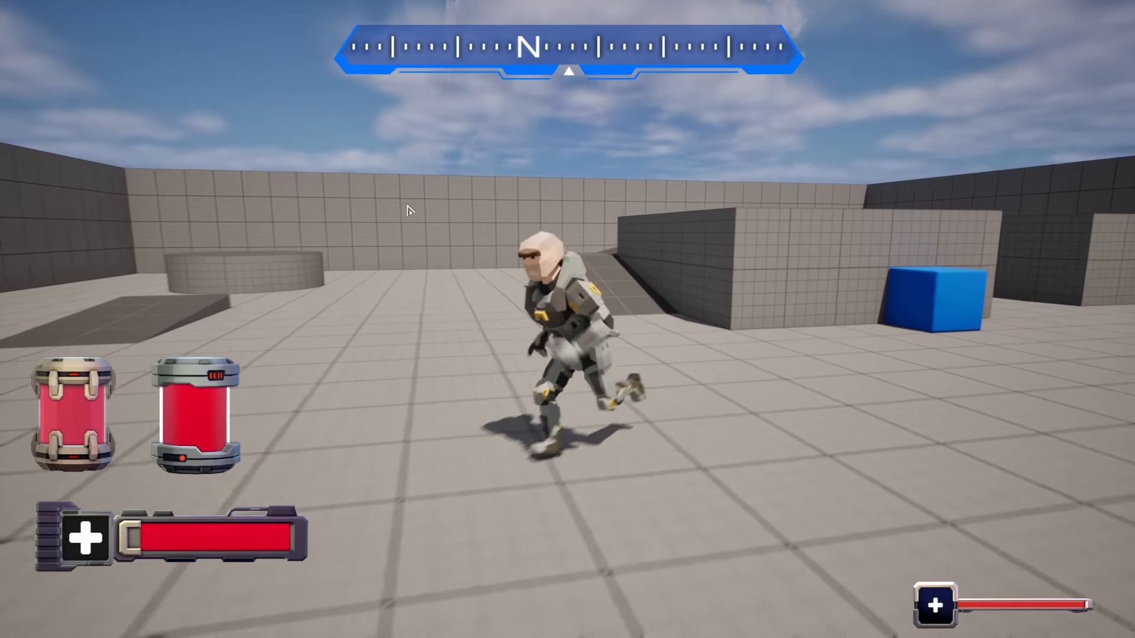
key("w")
key("w")
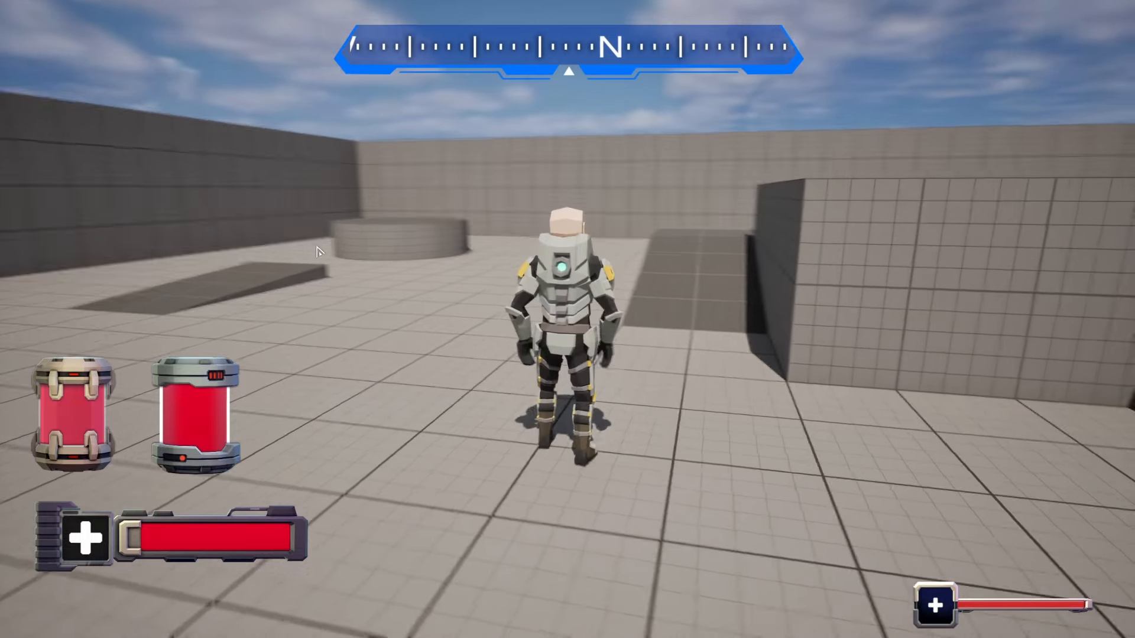
key("w")
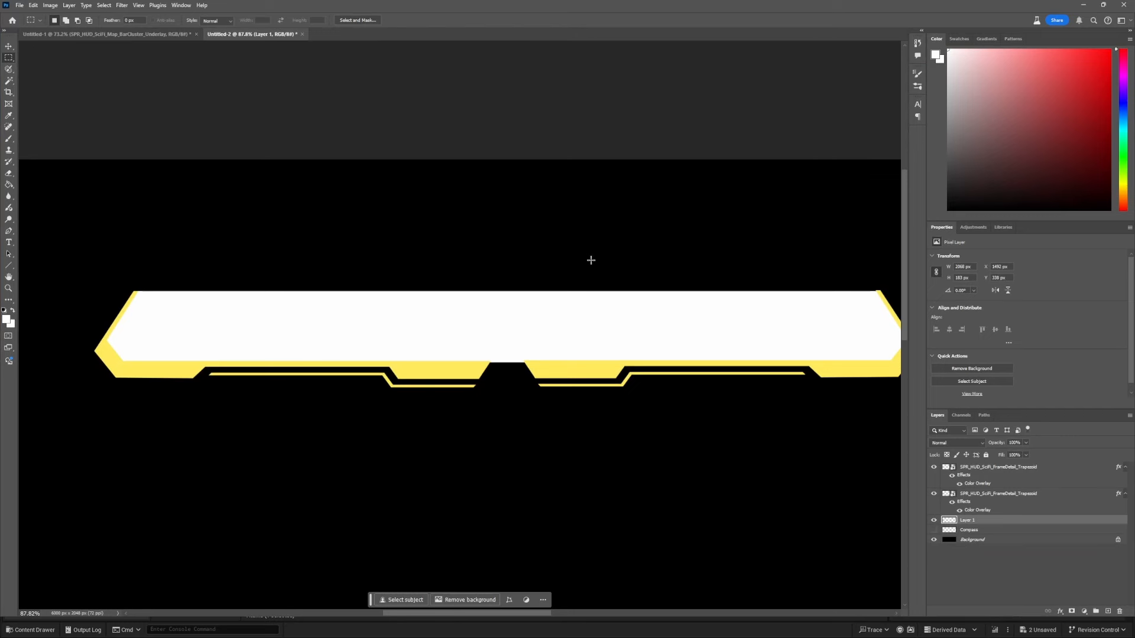
Step: In Photoshop, hide both frame layers to expose the edges of Layer 1's background shape
right_click(587, 227)
left_click(123, 325)
left_click(935, 468)
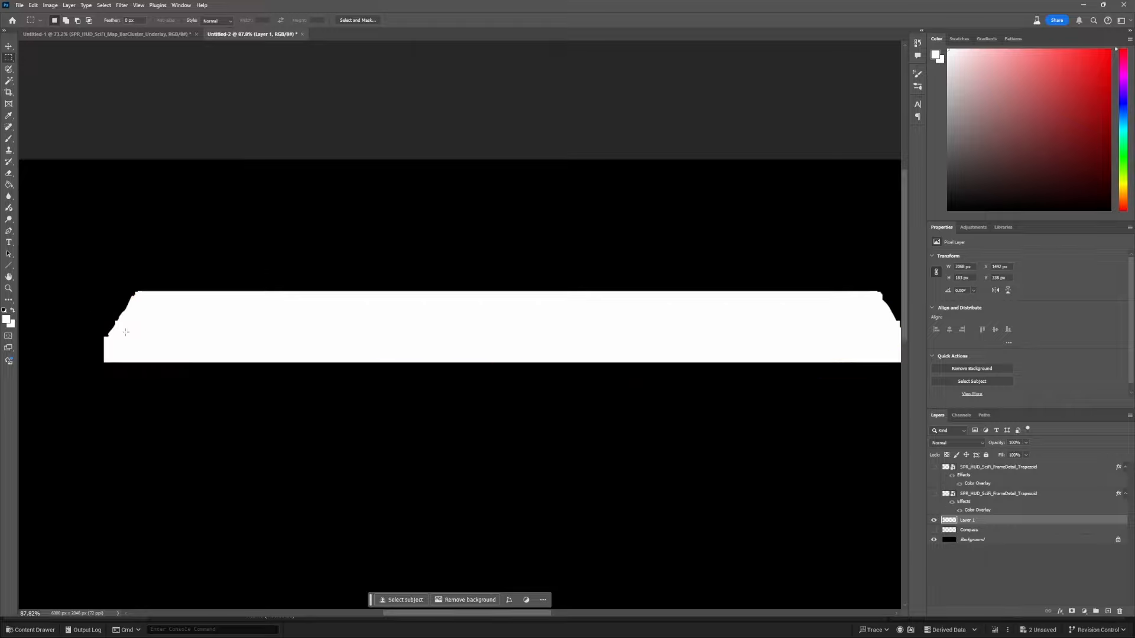
Step: Show the hidden frame layers again, and open the BackgroundMaybe texture in Unreal Editor to inspect its slanted edges
left_click(935, 493)
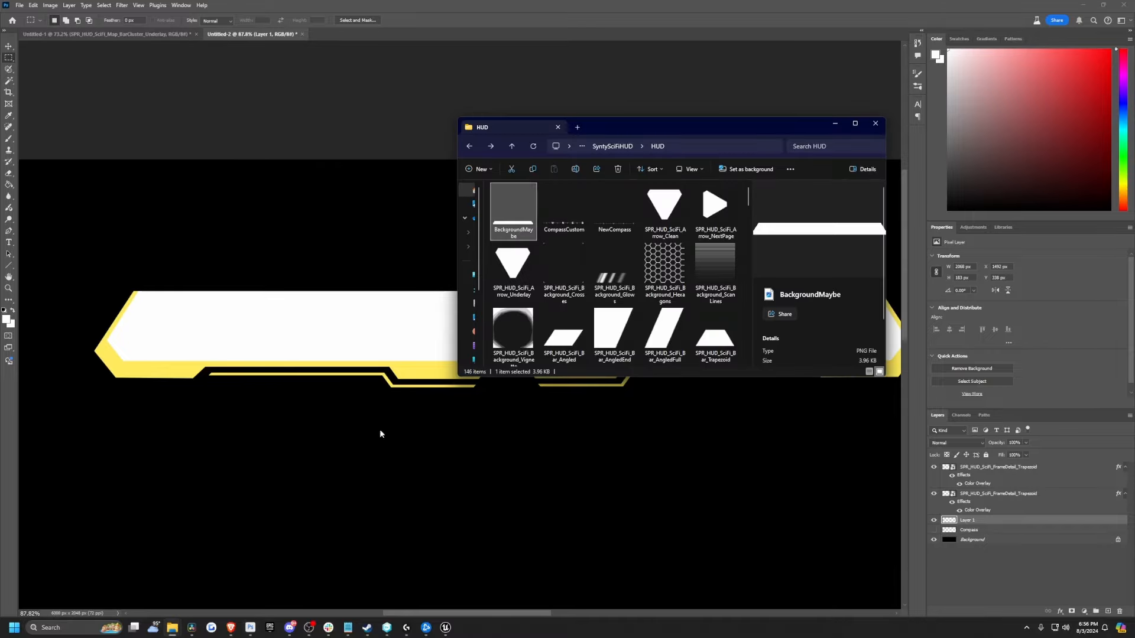
left_click(448, 627)
double_click(276, 492)
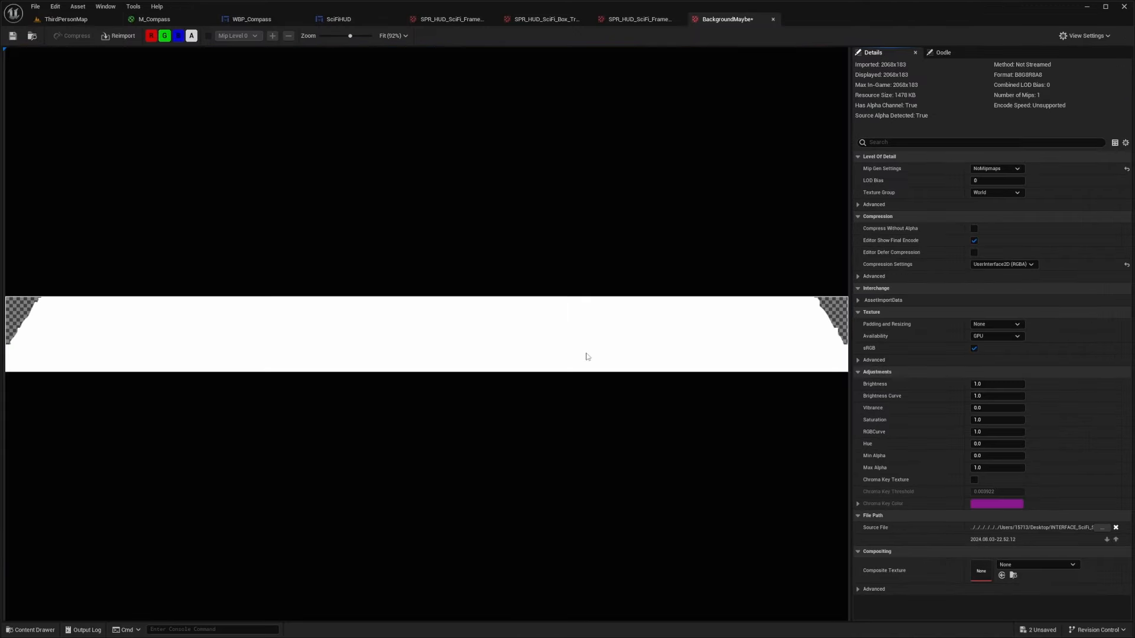
scroll(359, 270, "down", 2)
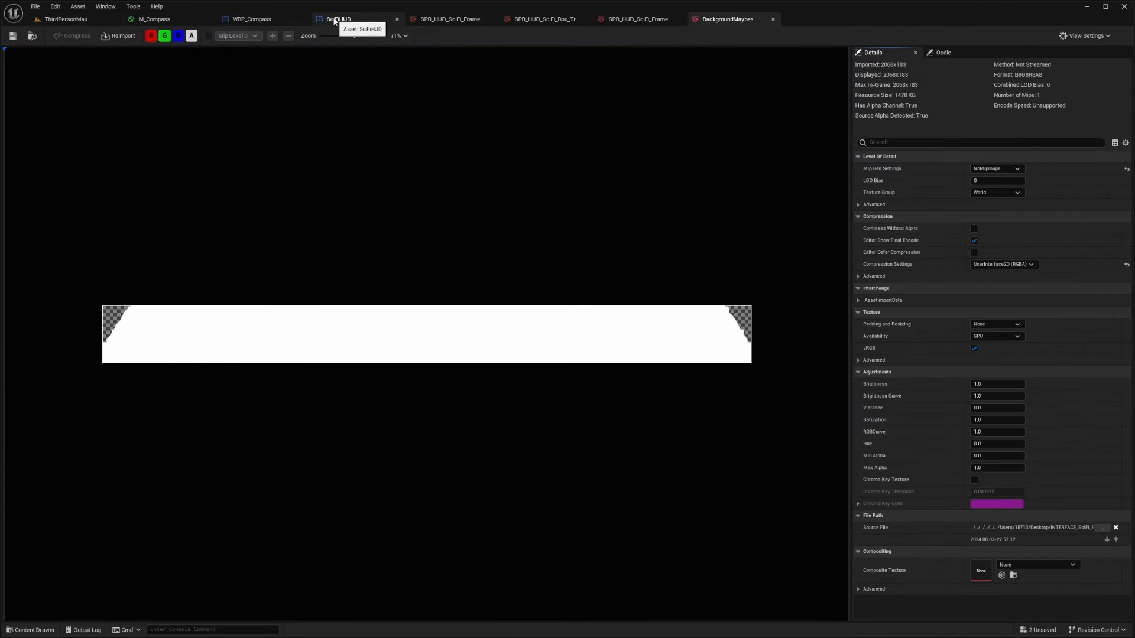
Step: Examine how the compass frame and glass background fit together in the SciFiHUD widget's designer
left_click(334, 19)
scroll(482, 455, "up", 2)
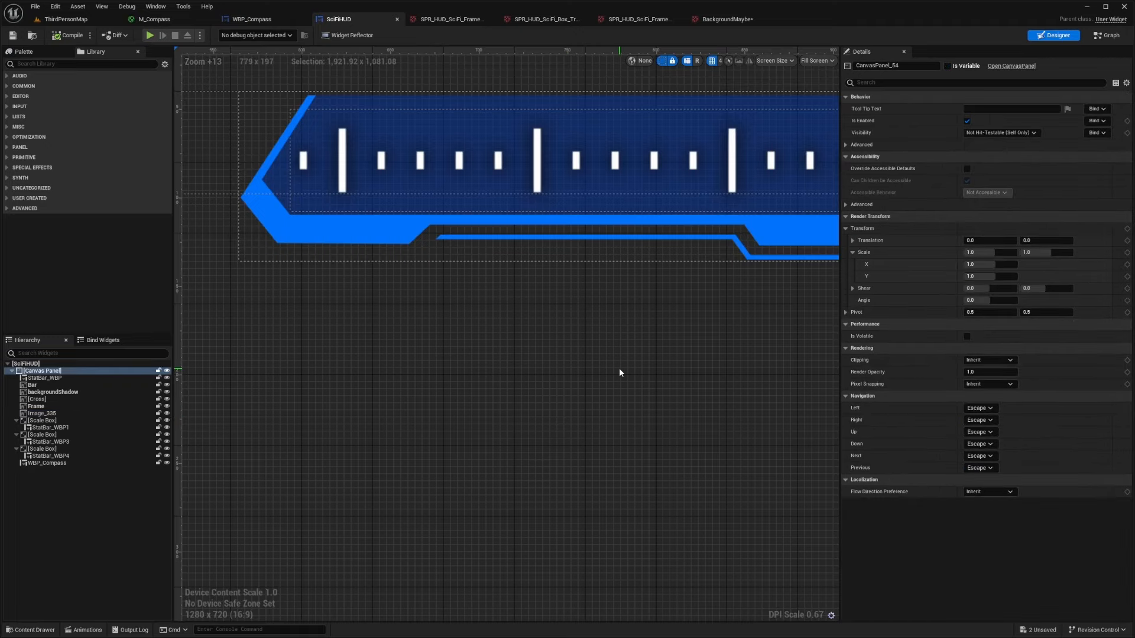
right_click_drag(618, 373, 590, 406)
scroll(590, 405, "down", 2)
scroll(424, 412, "down", 3)
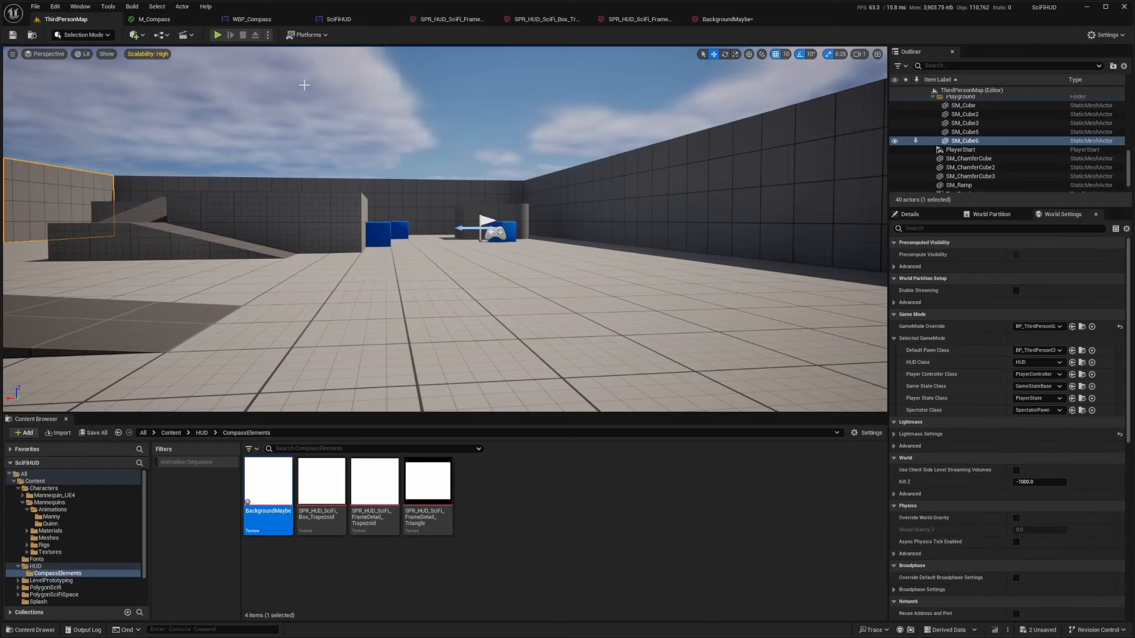
Step: Play ThirdPersonMap full screen and run the character up the ramp to view the compass in game
right_click_drag(305, 85, 366, 87)
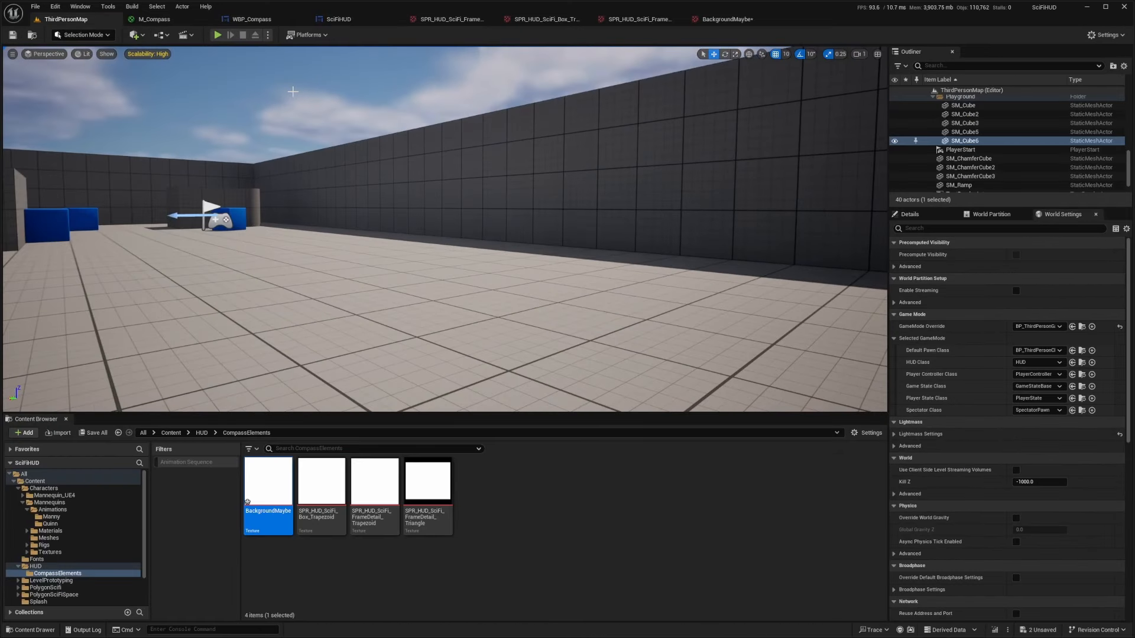
key("F11")
key("alt+p")
key("w")
left_click_drag(298, 90, 748, 166)
key("space")
key("w")
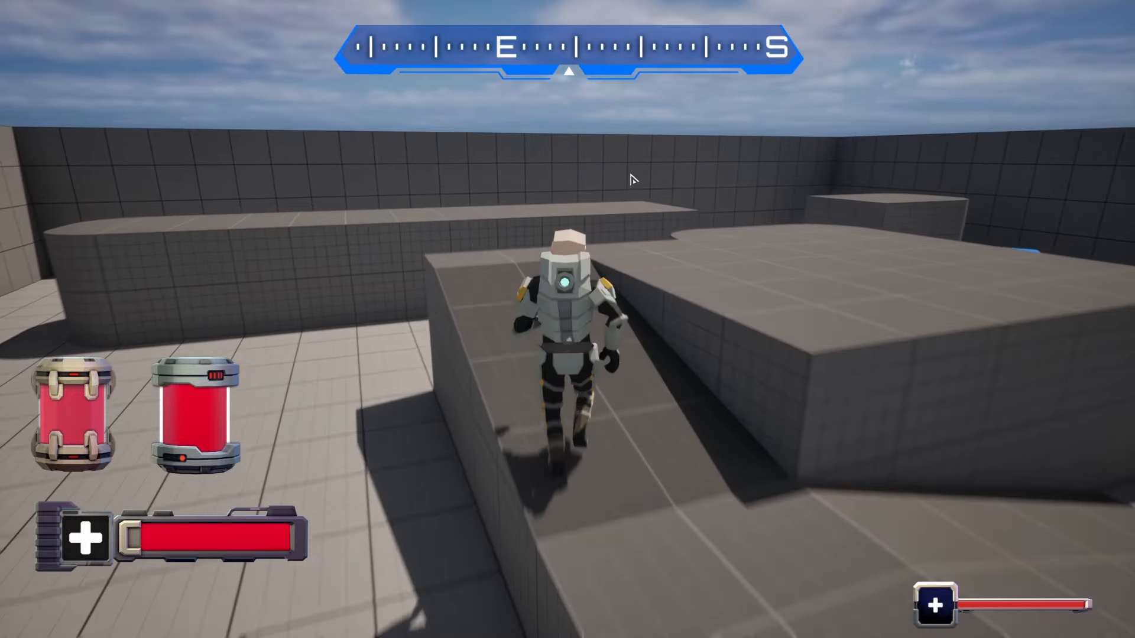
Step: Jump and run across the floor while turning through south, west and north to check the compass letters against the marker
key("a")
key("space")
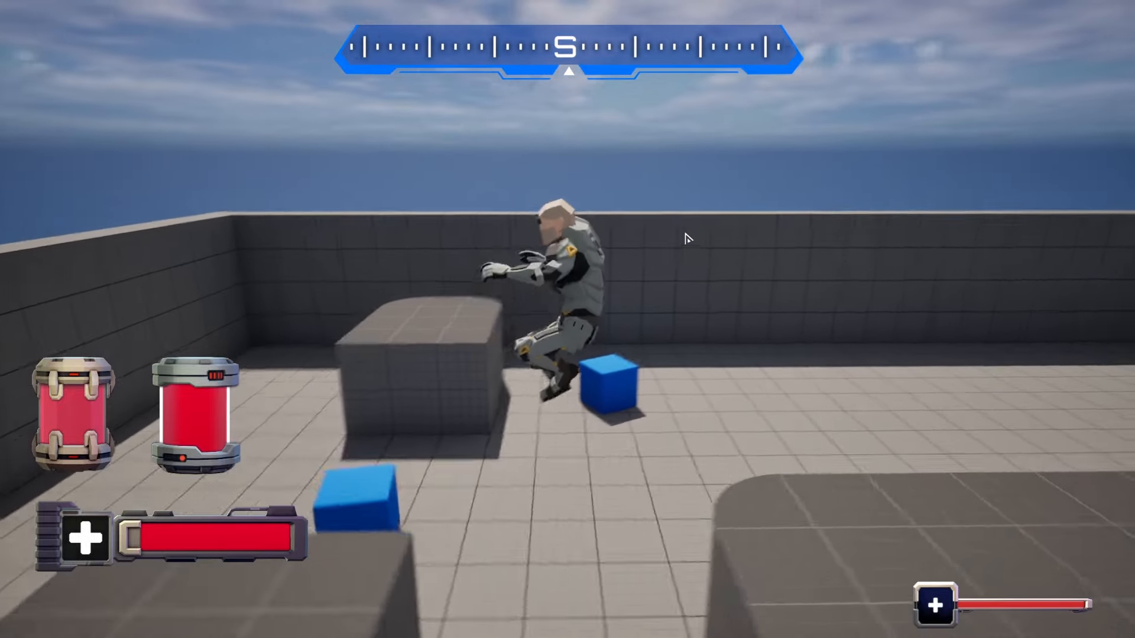
key("w")
key("space")
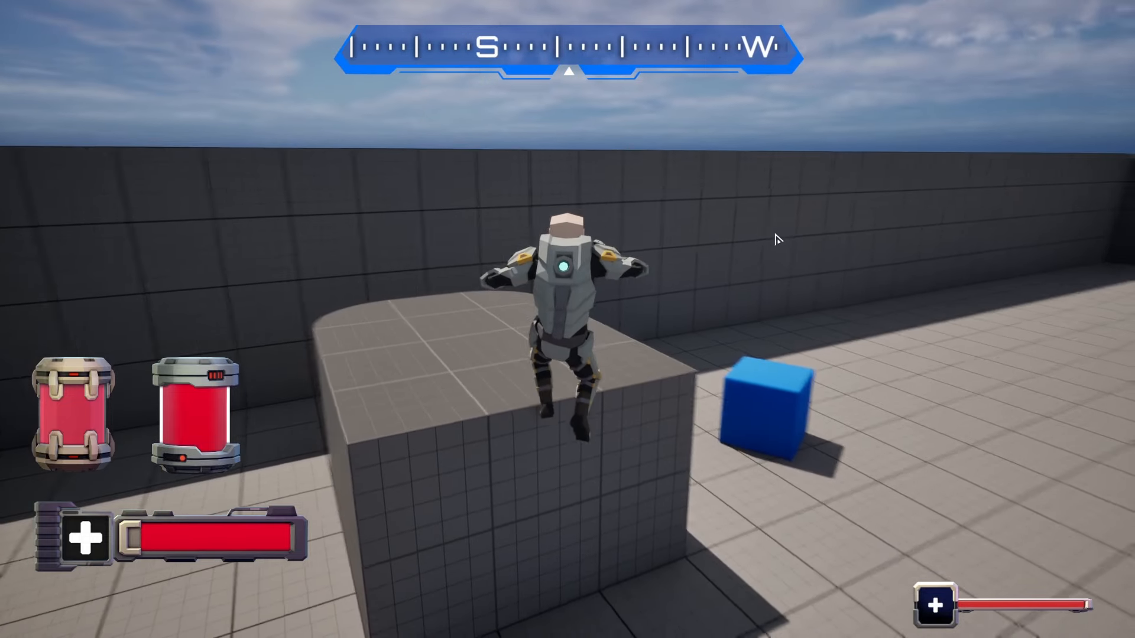
key("d")
key("space")
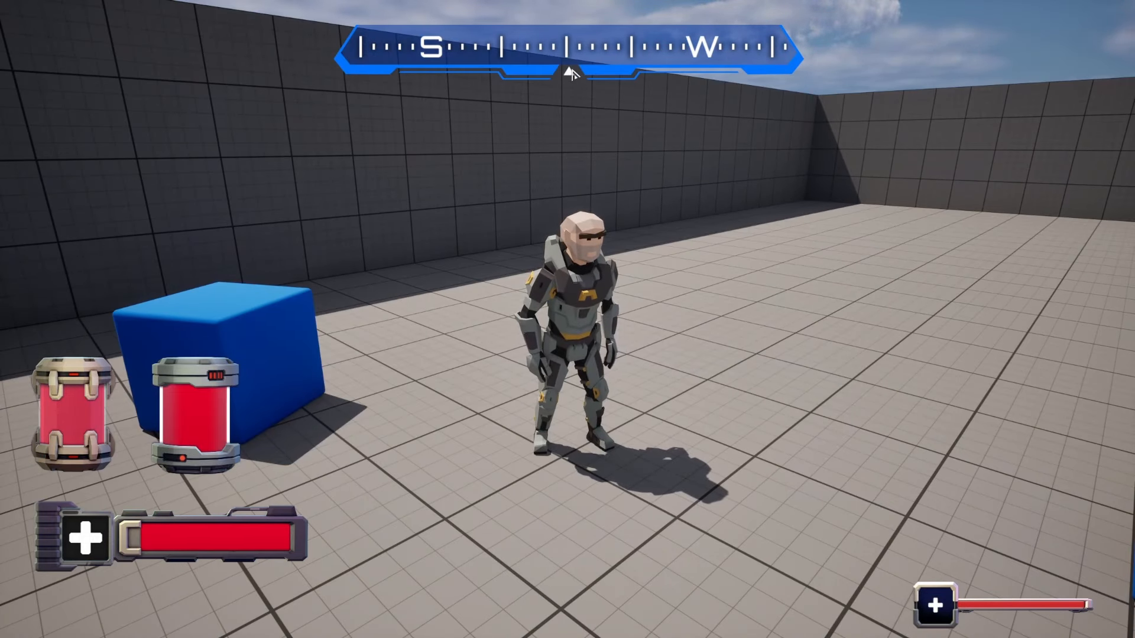
key("w")
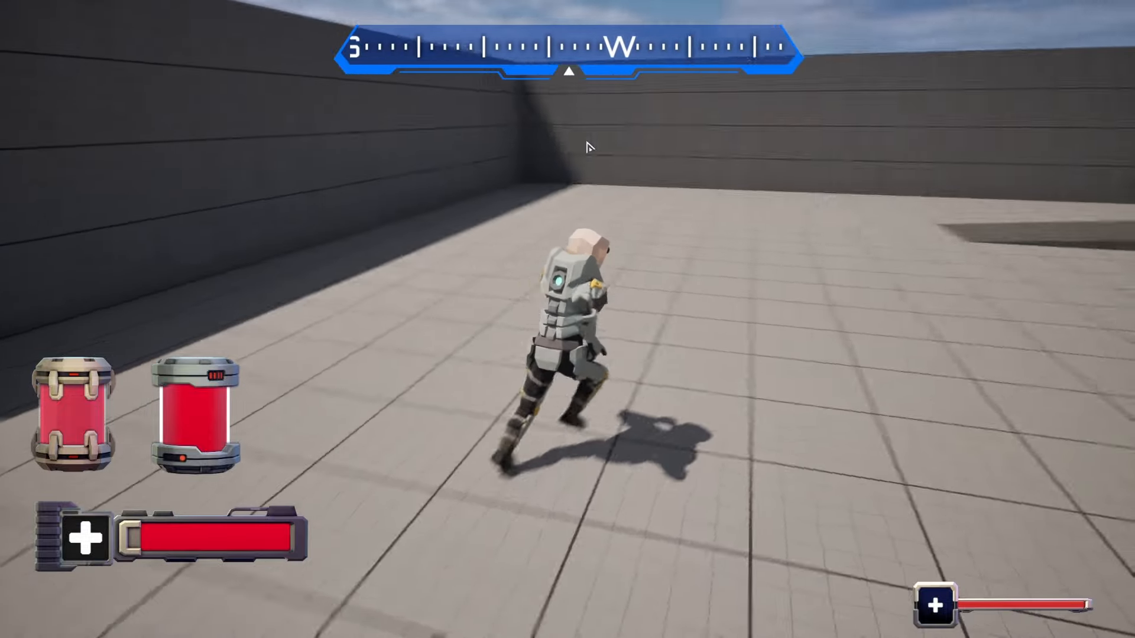
key("d")
key("d")
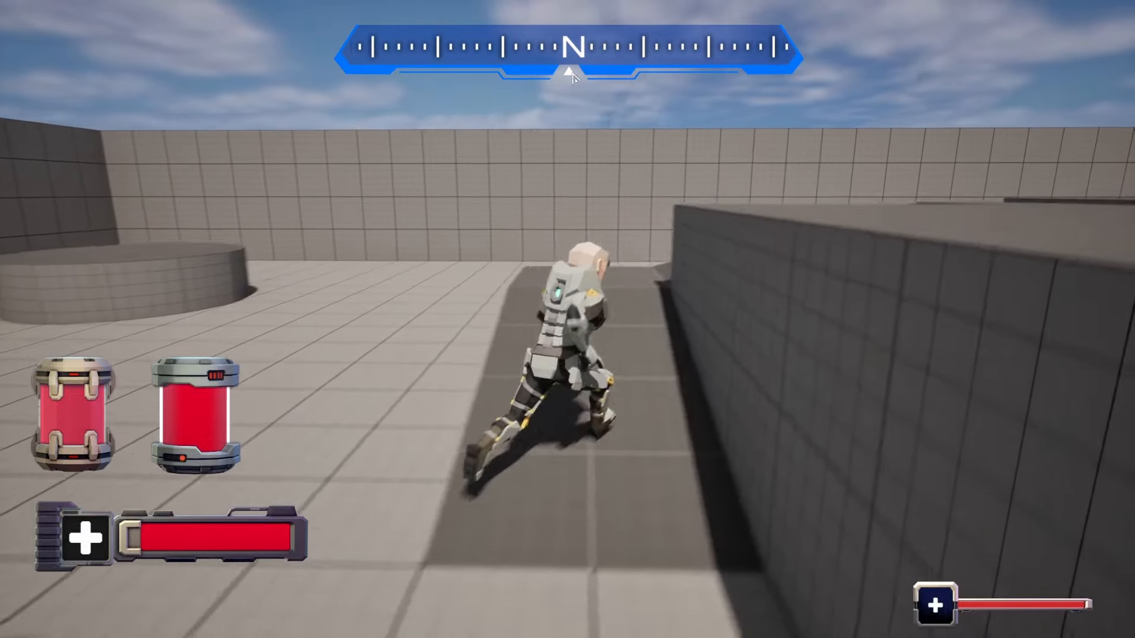
Step: Keep jumping between the blocks and blue cubes while rotating the view through all four directions to check the compass scrolling
key("a")
key("space")
key("space")
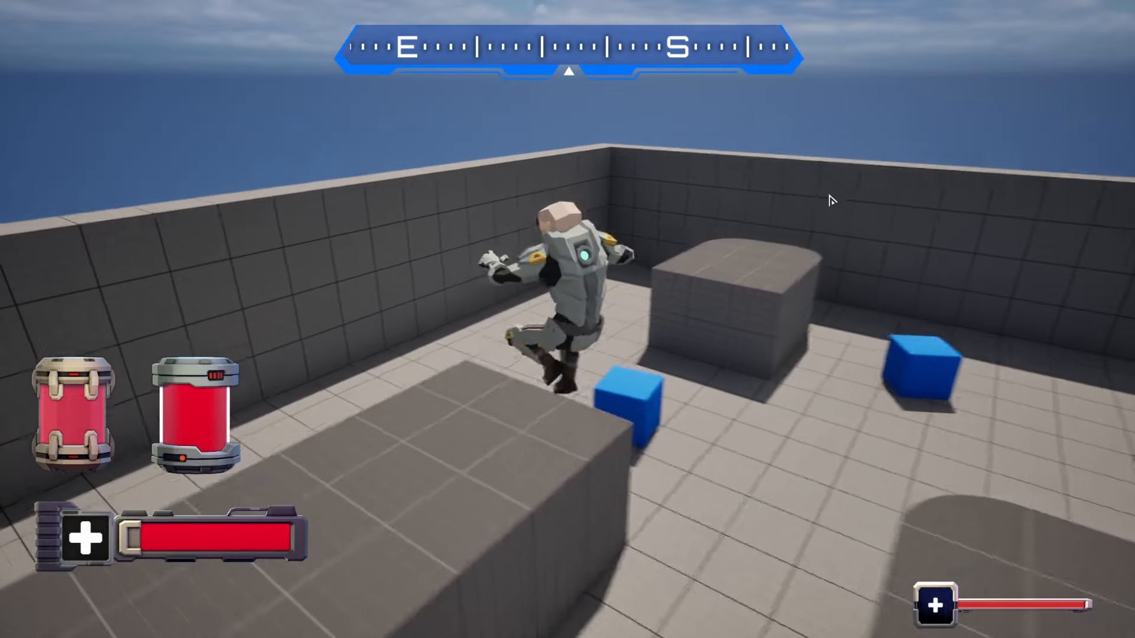
key("space")
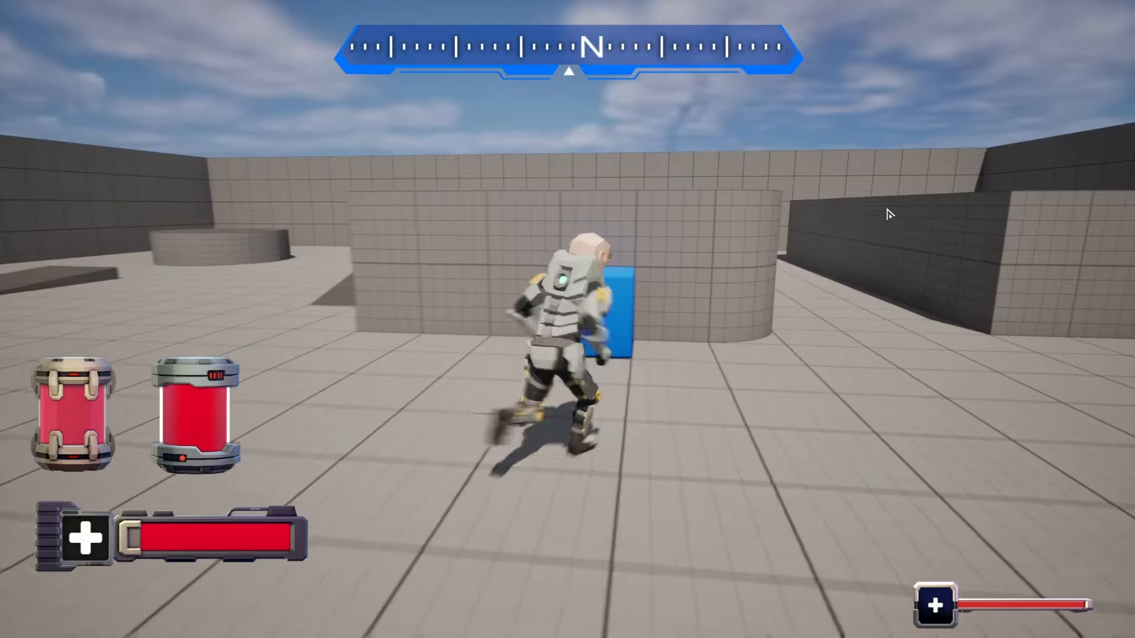
key("space")
key("space")
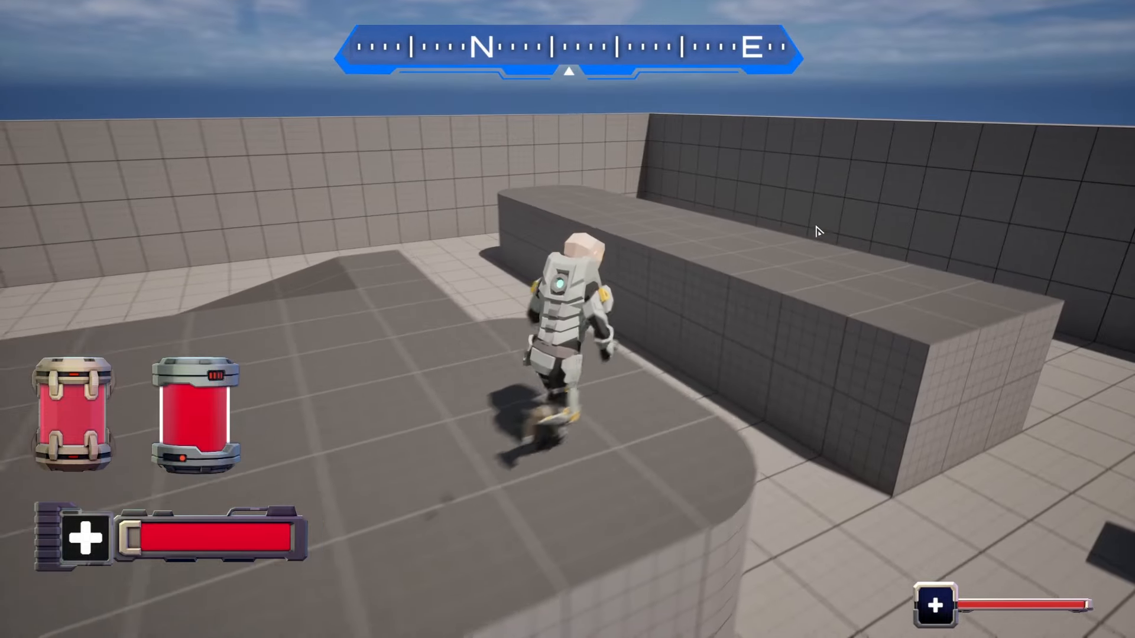
key("space")
key("space")
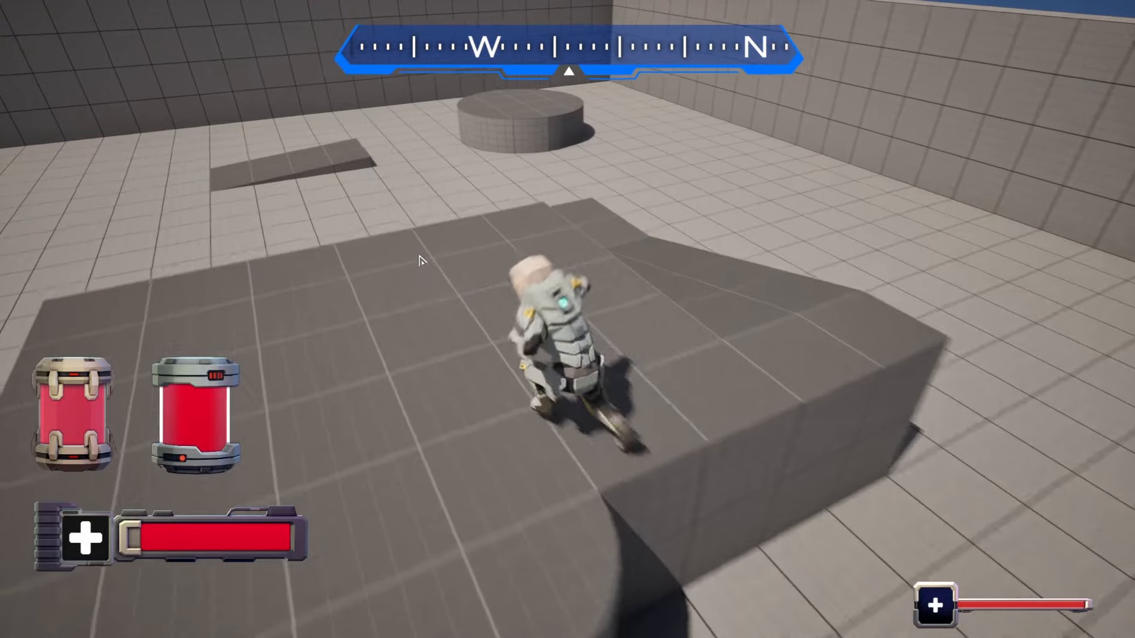
key("space")
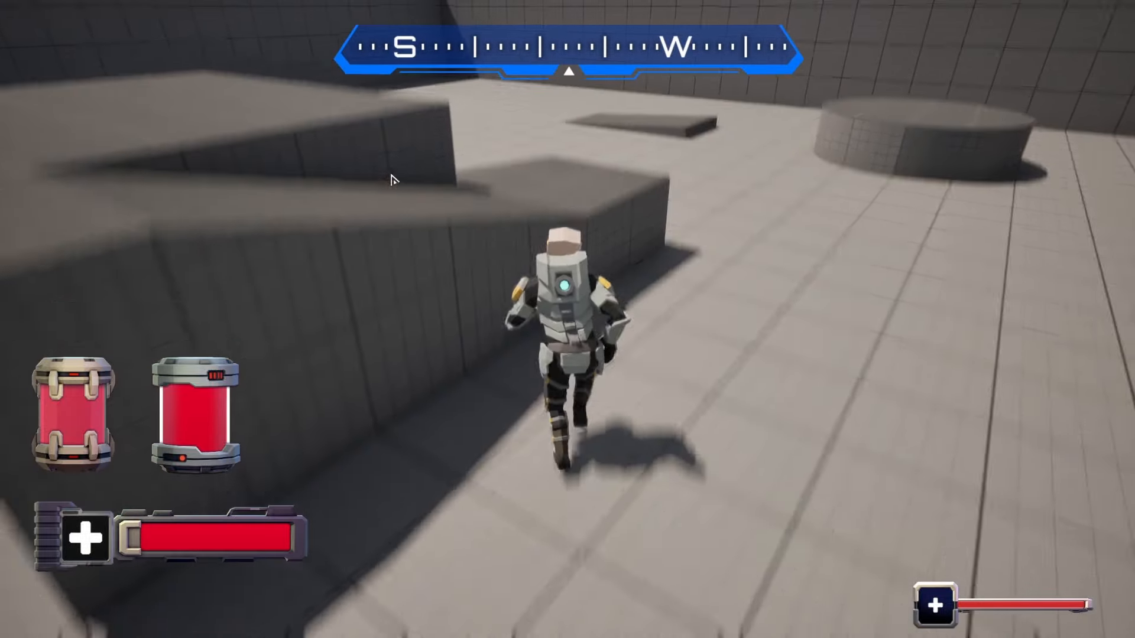
key("space")
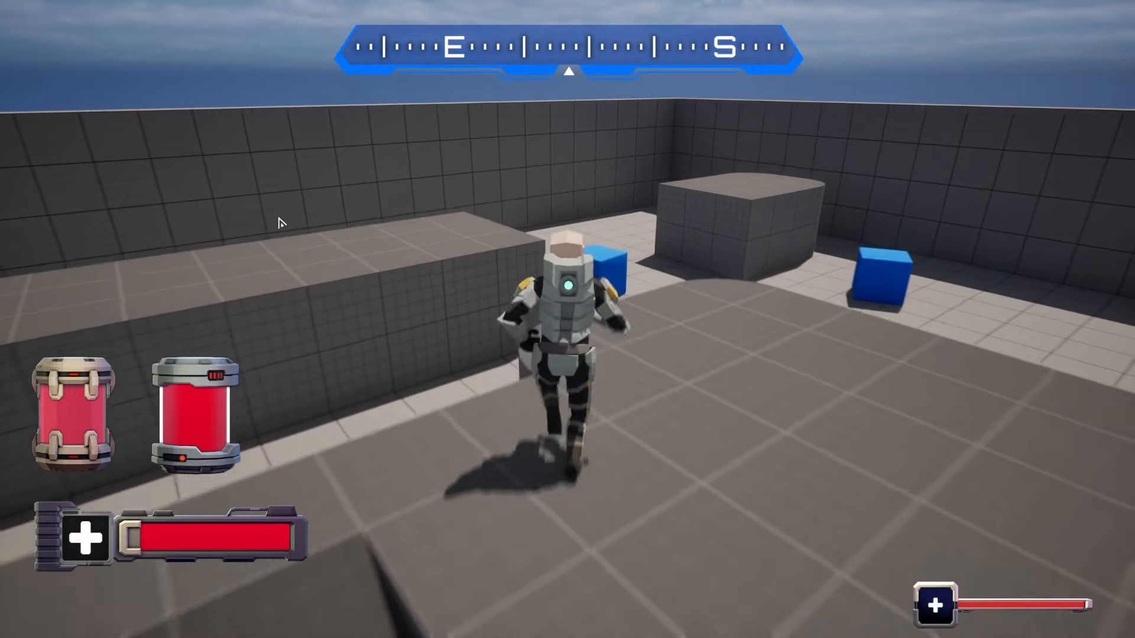
key("space")
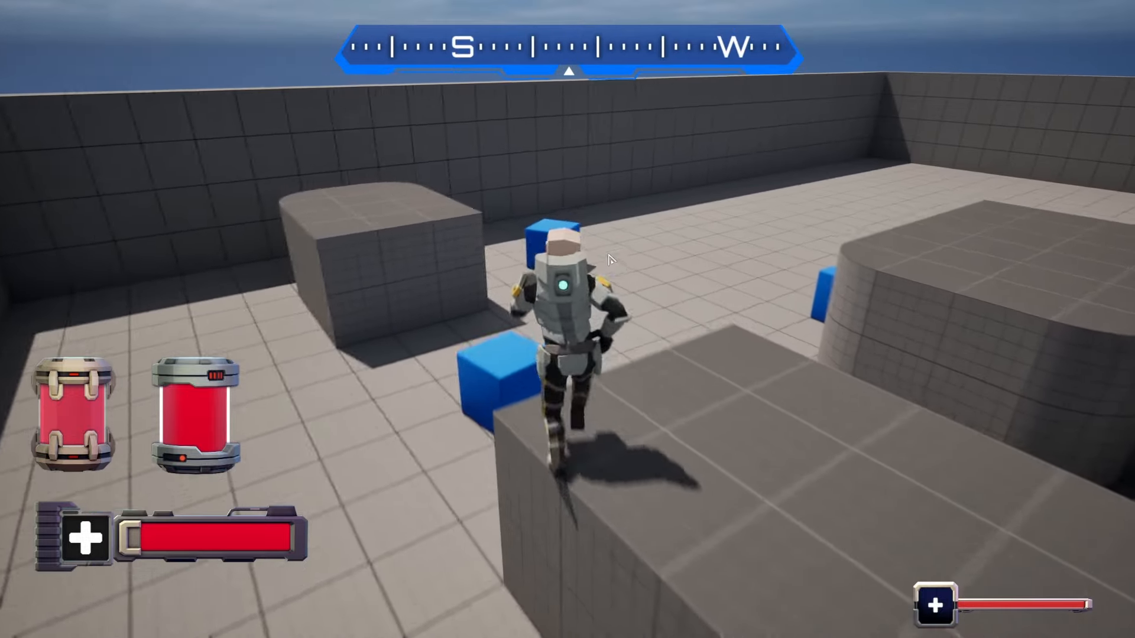
key("space")
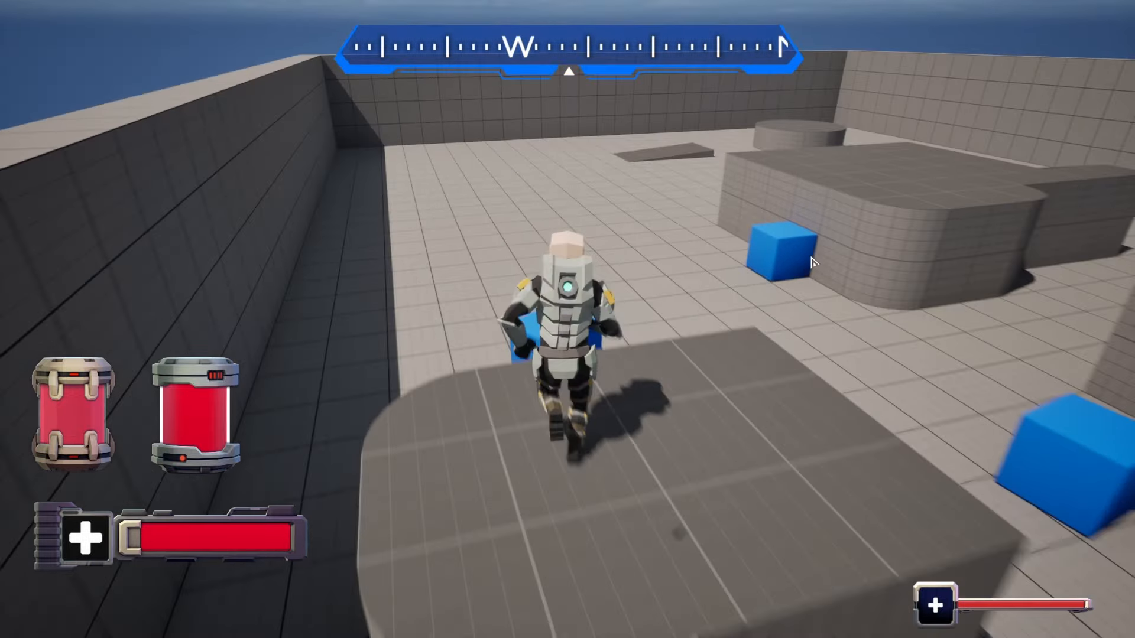
key("space")
key("space")
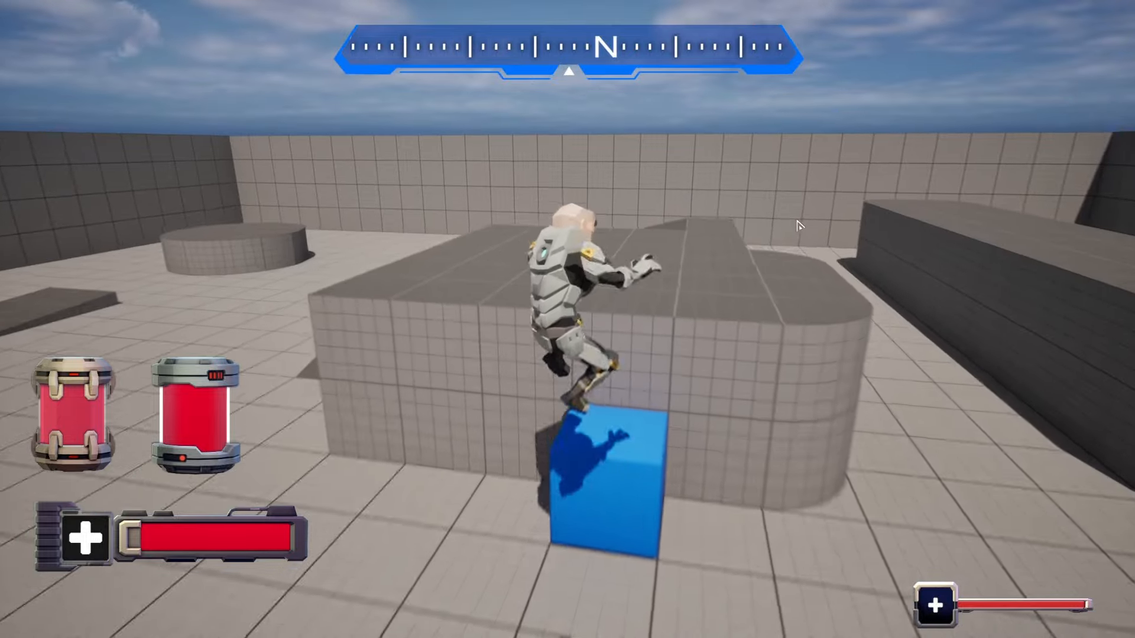
key("space")
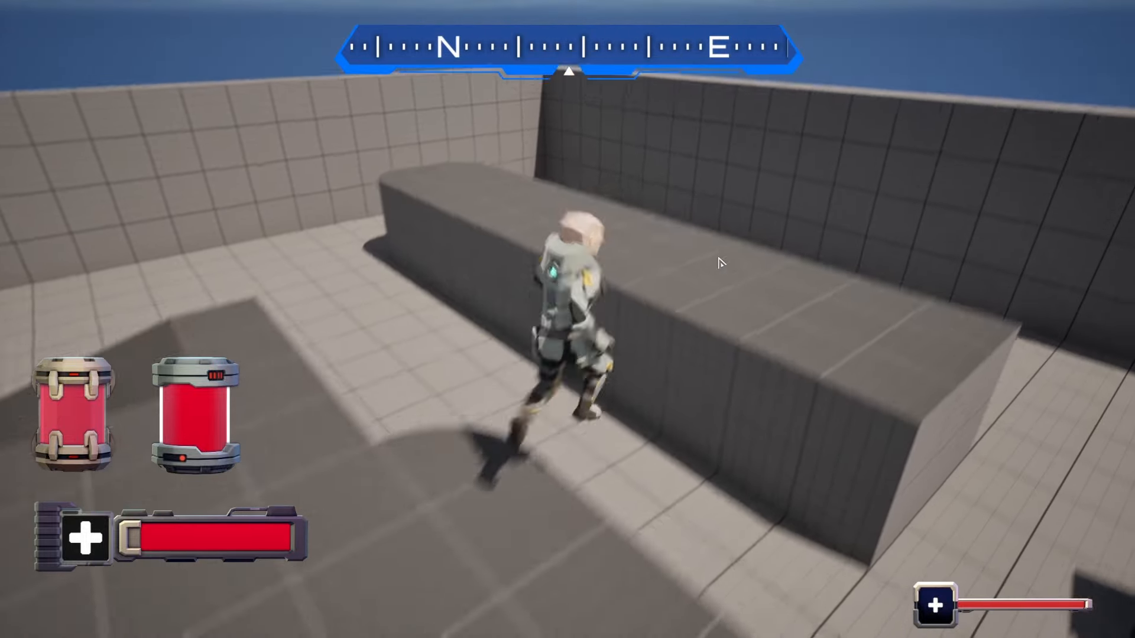
key("space")
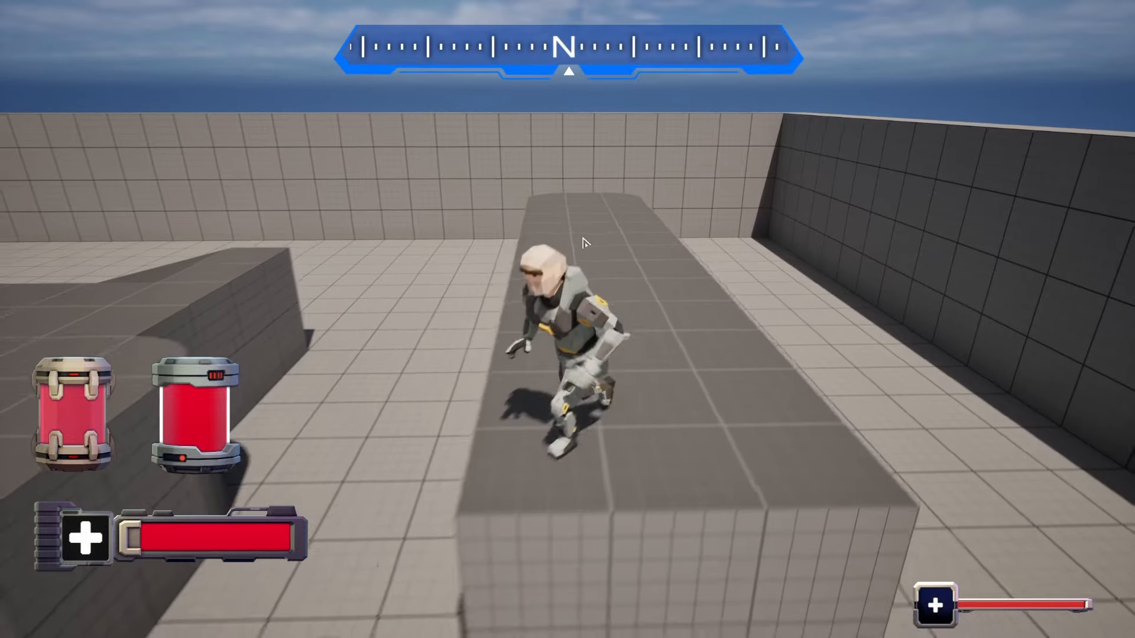
key("space")
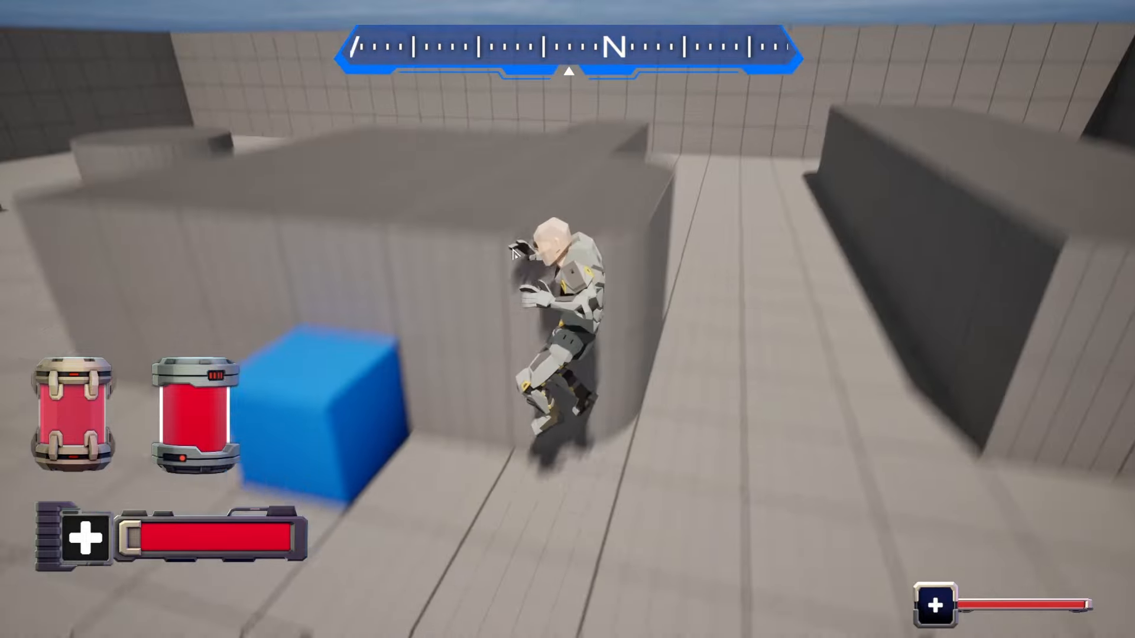
key("space")
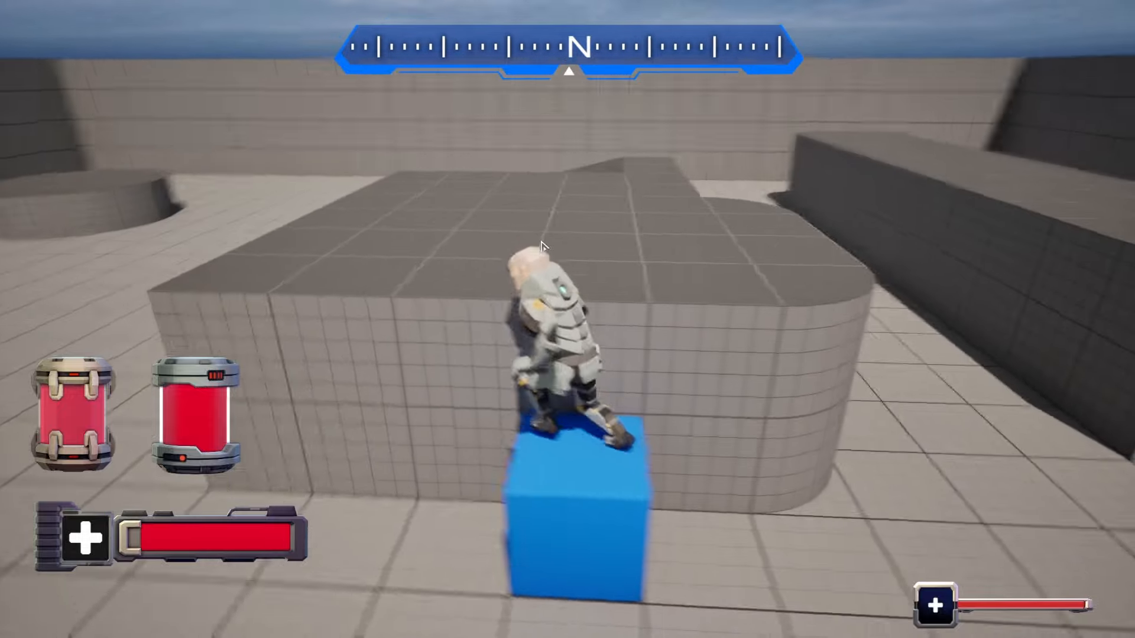
key("space")
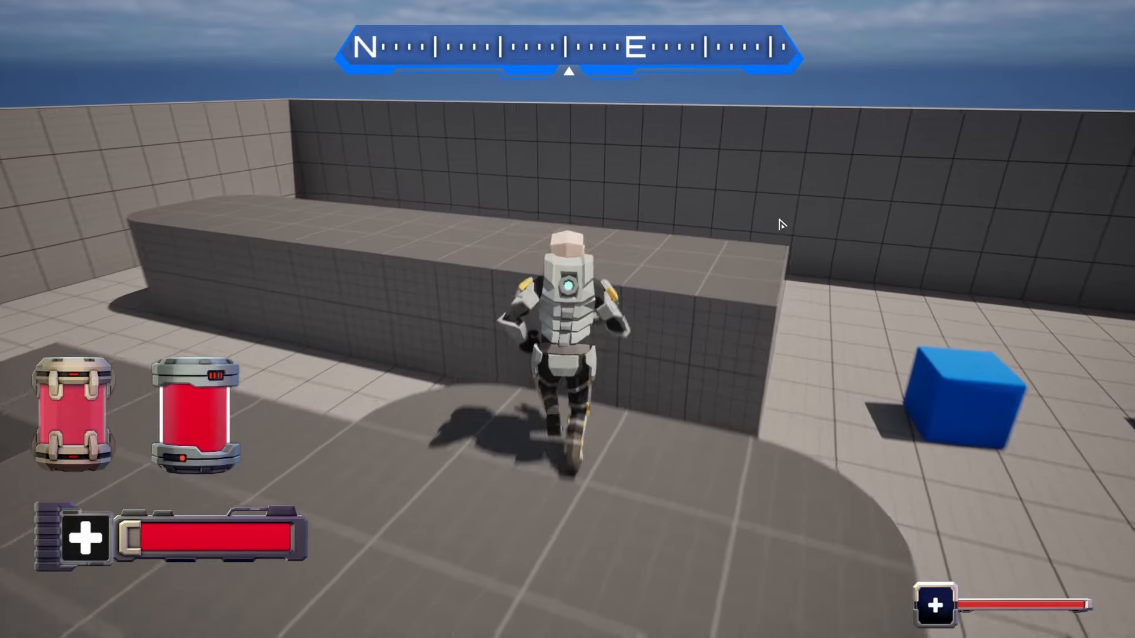
key("space")
key("space")
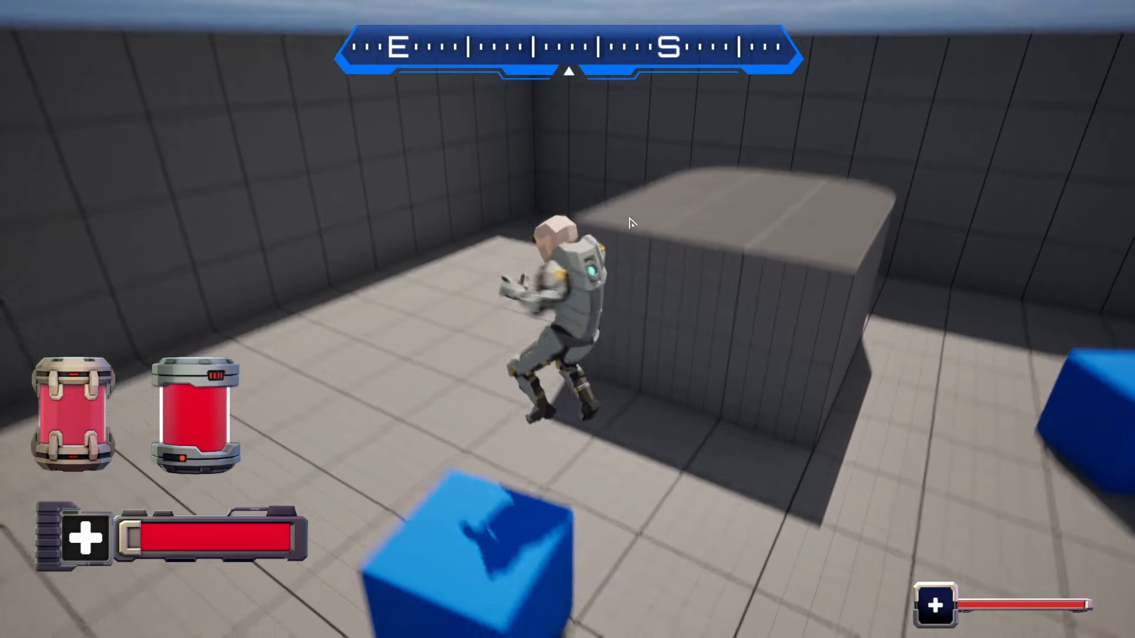
key("space")
key("space")
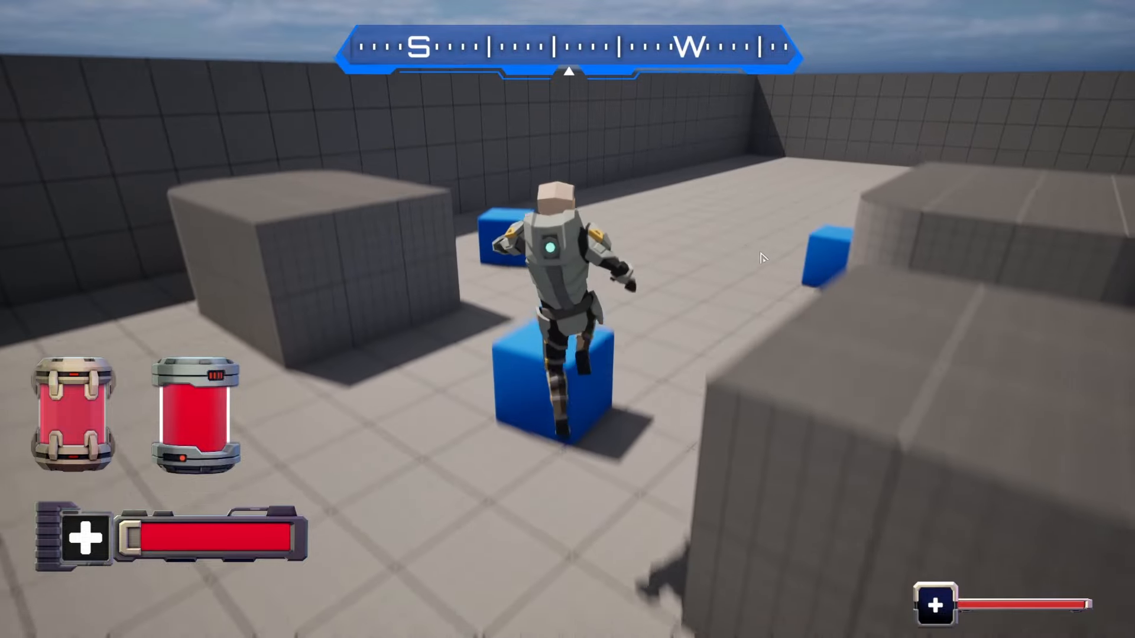
key("d")
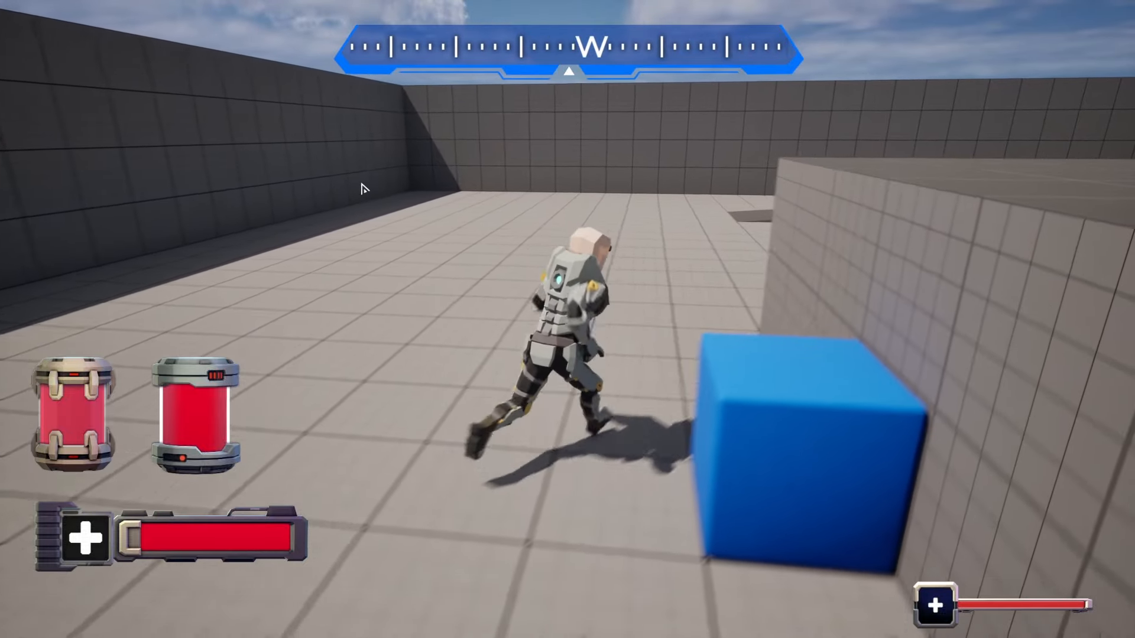
key("s")
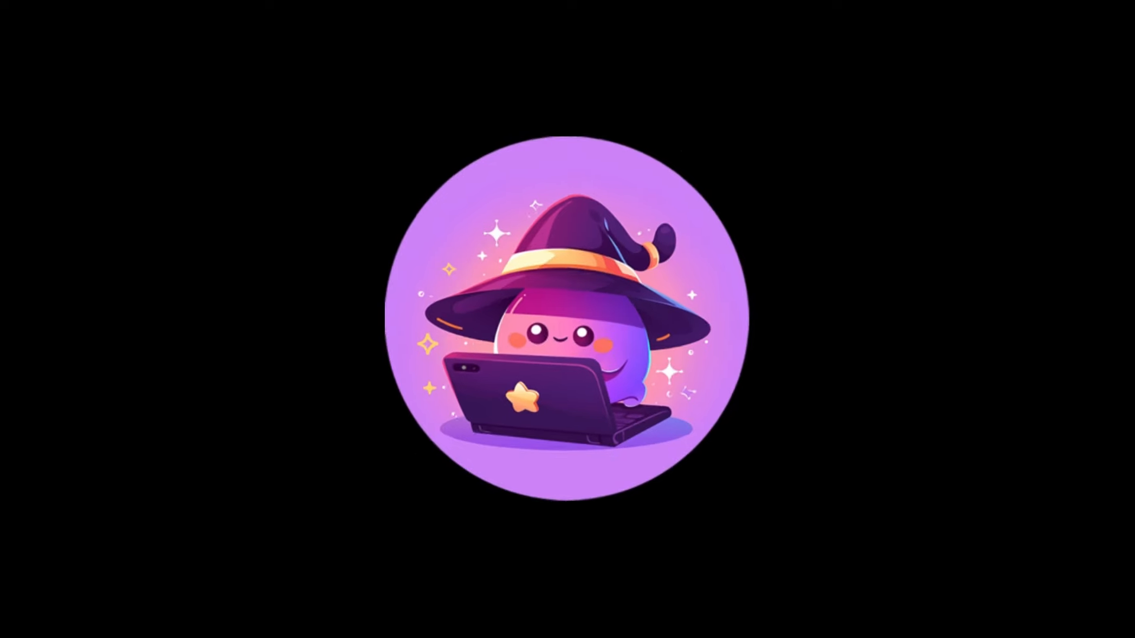